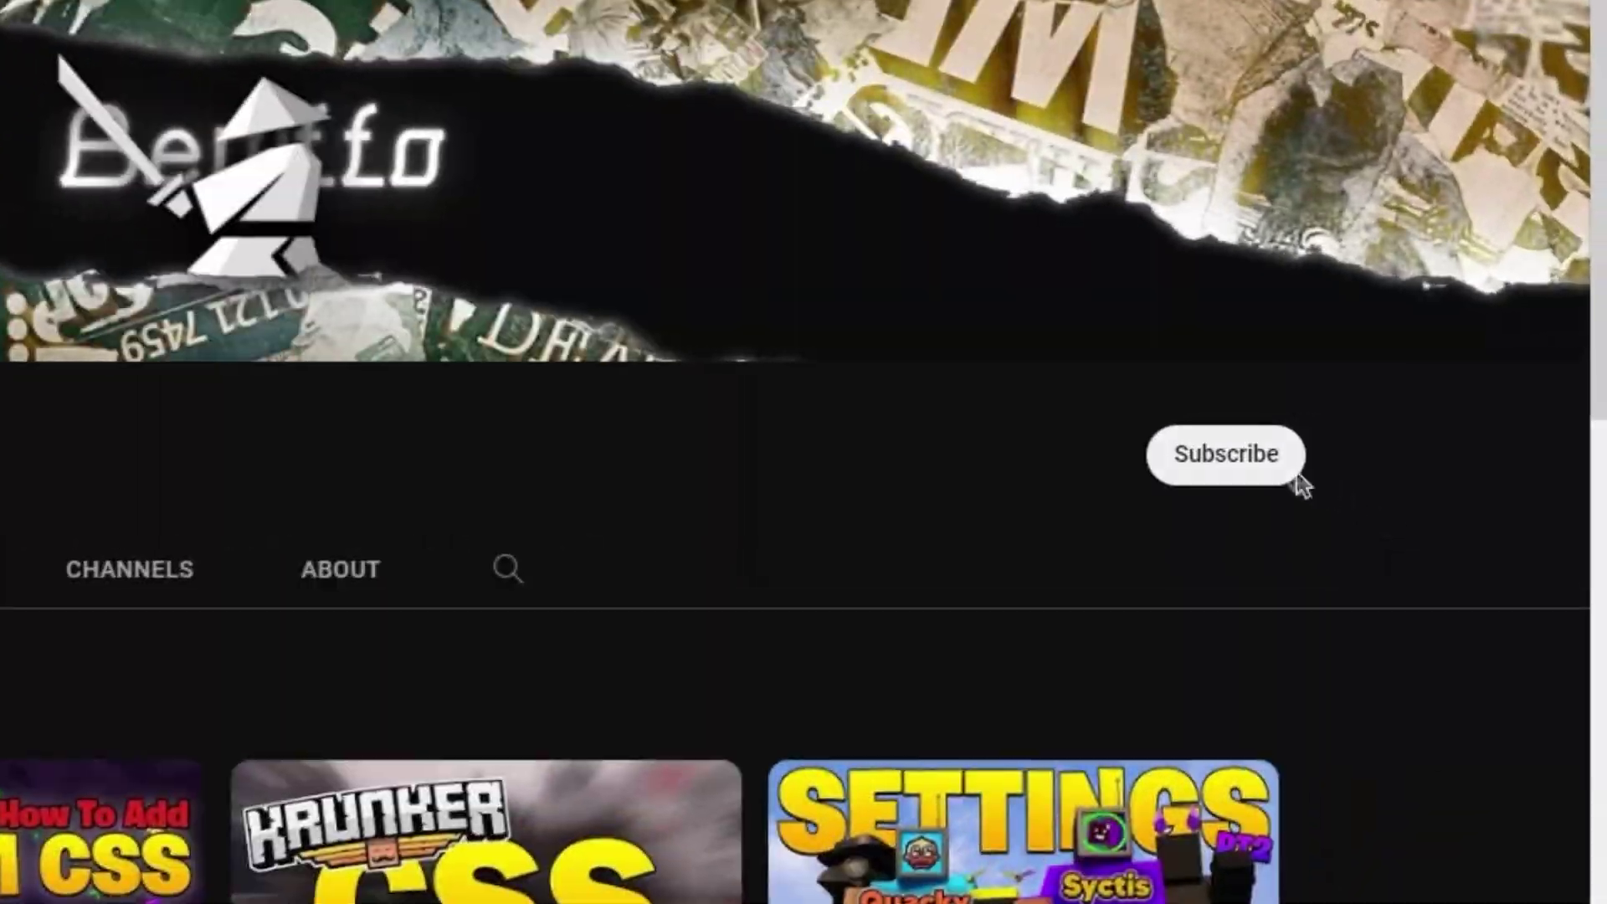
# - Browse the HowToMod folder's models, sound and textures subfolders and the Default Sounds folder
pyautogui.click(1294, 474)
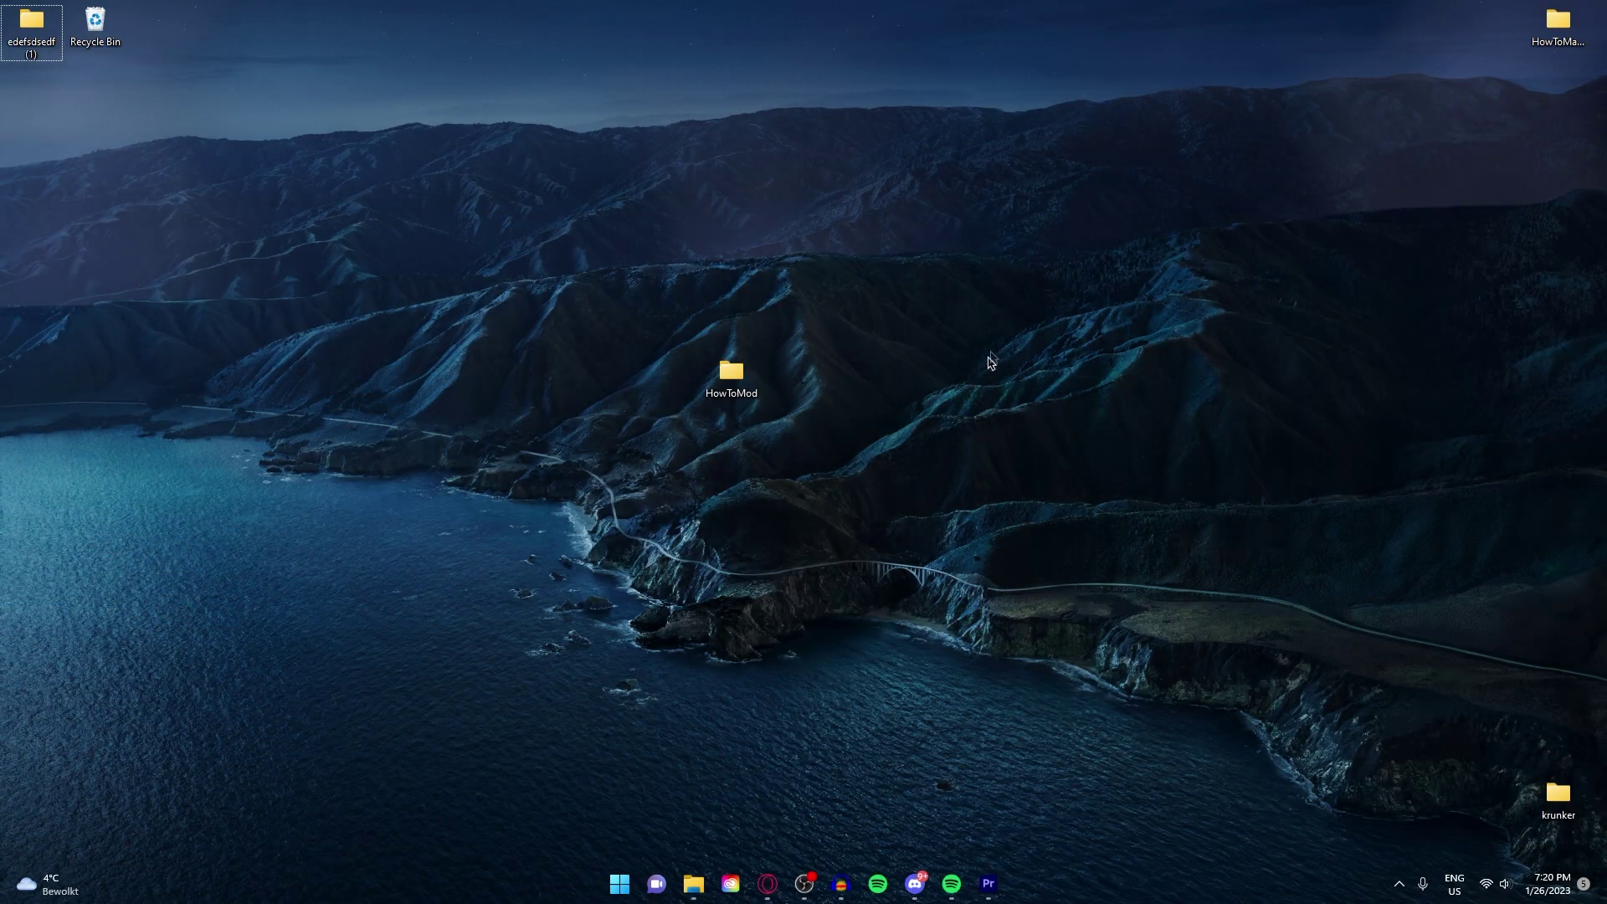
pyautogui.moveTo(962, 224); pyautogui.dragTo(544, 532)
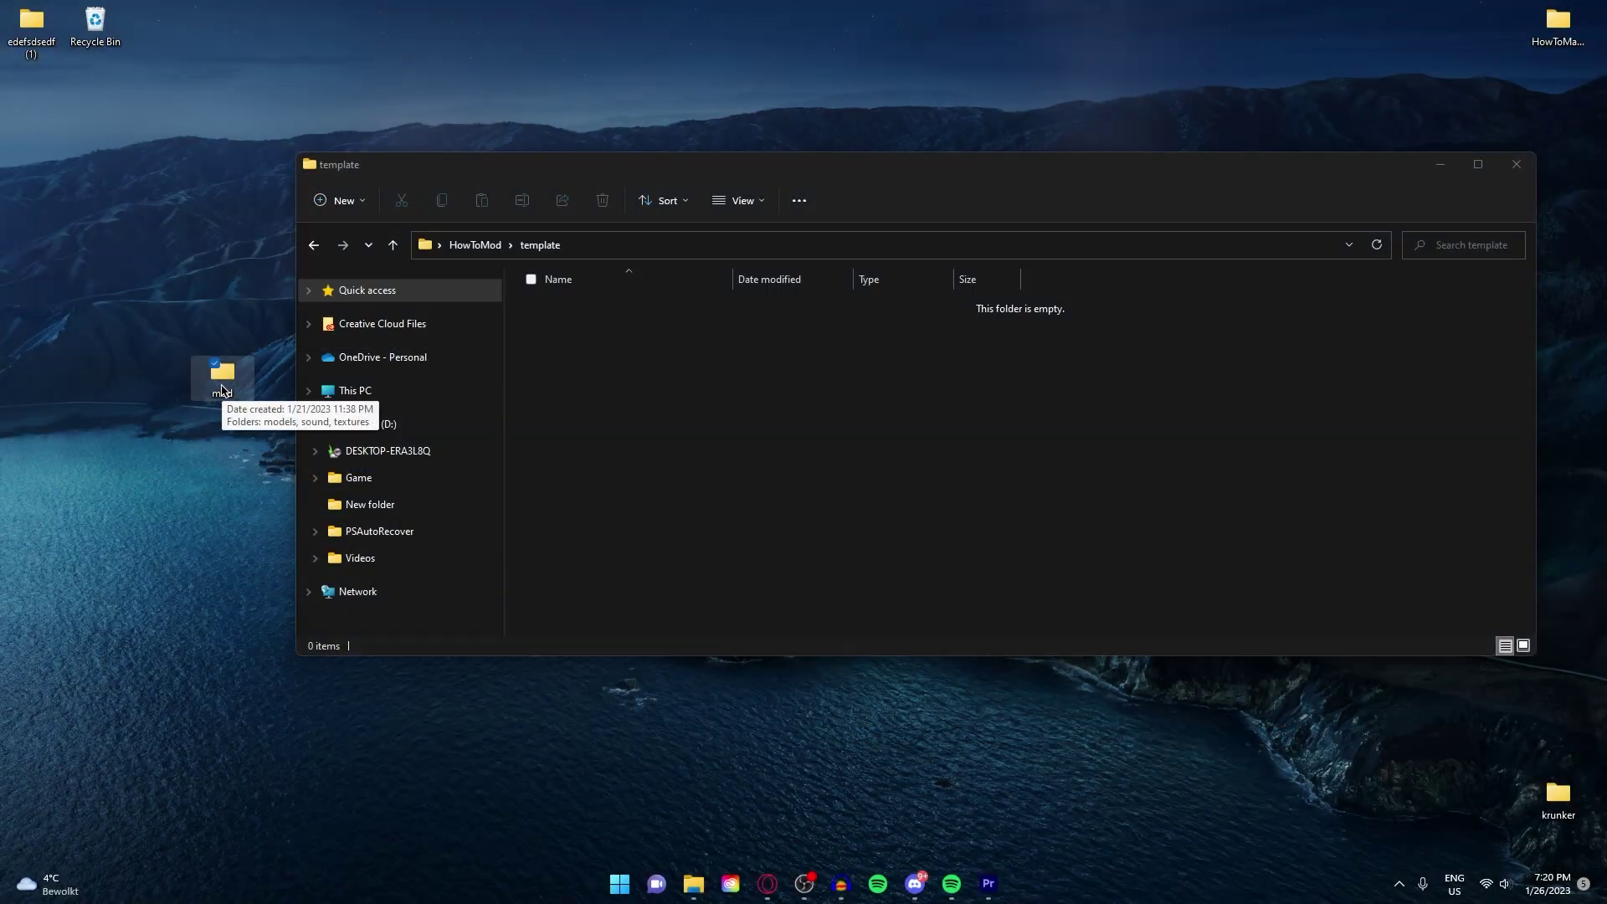
pyautogui.doubleClick(220, 372)
pyautogui.moveTo(831, 516); pyautogui.dragTo(627, 322)
pyautogui.click(804, 492)
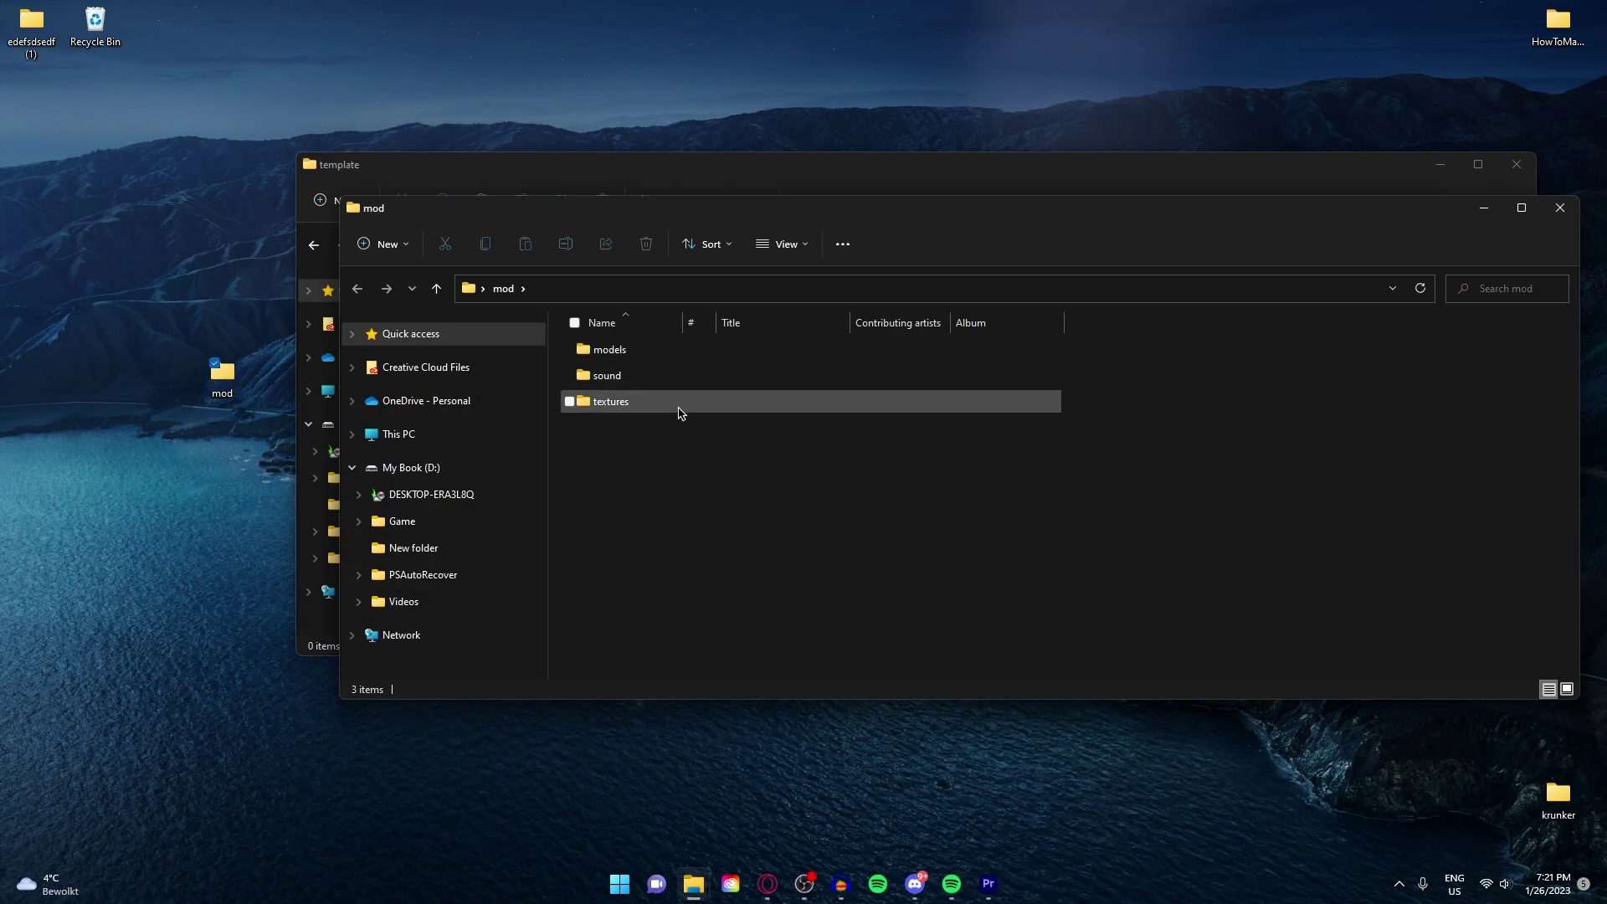
pyautogui.doubleClick(669, 403)
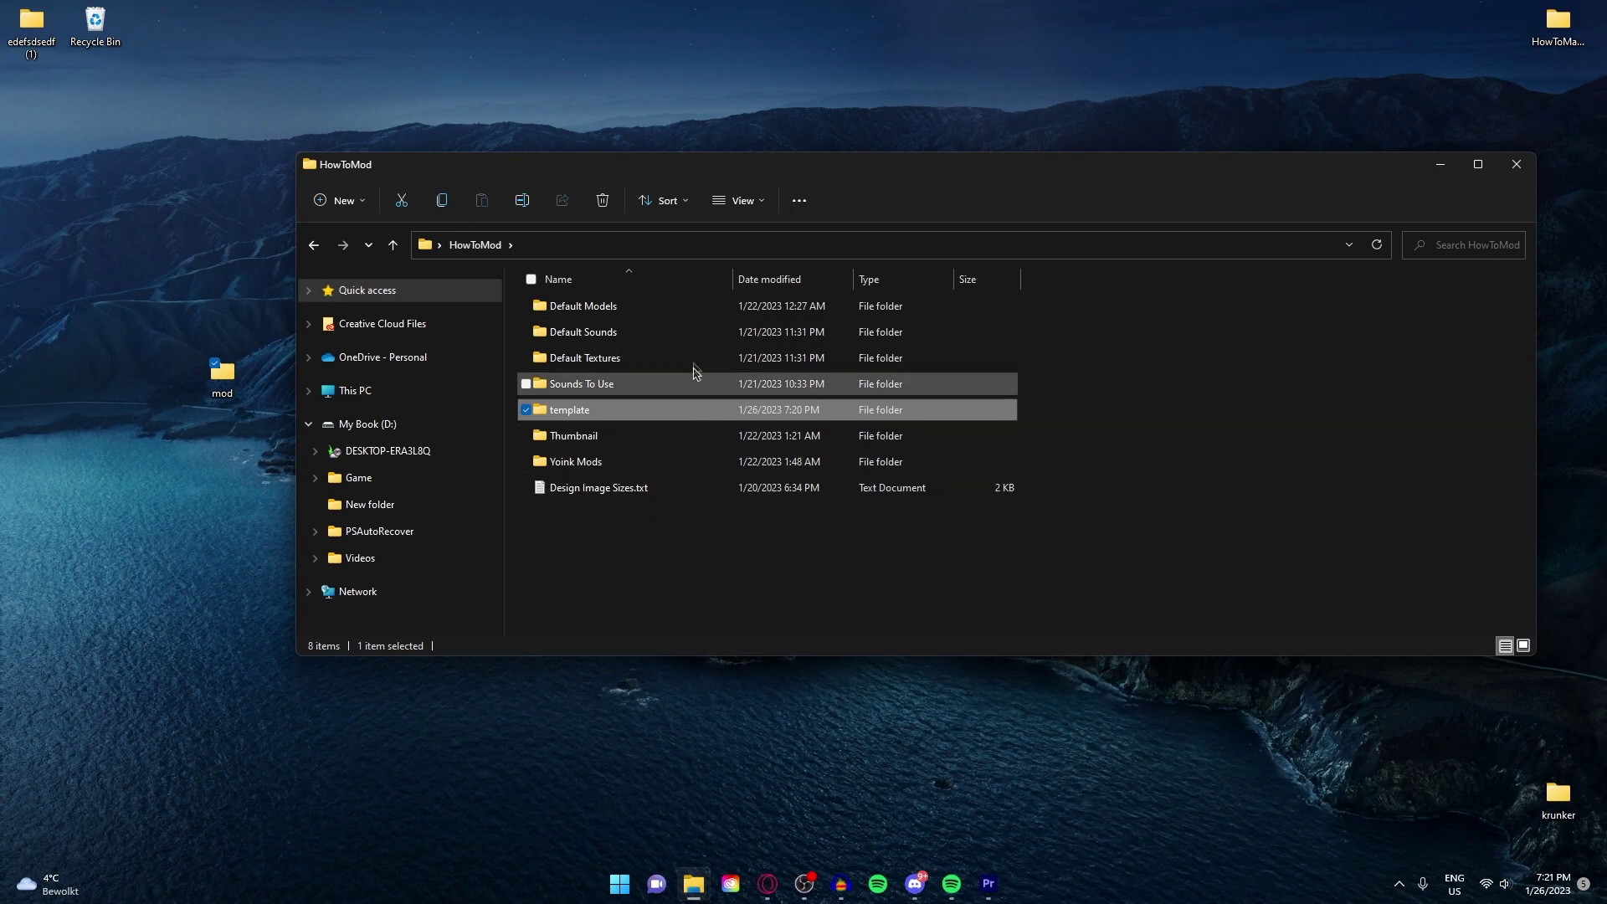
pyautogui.doubleClick(609, 333)
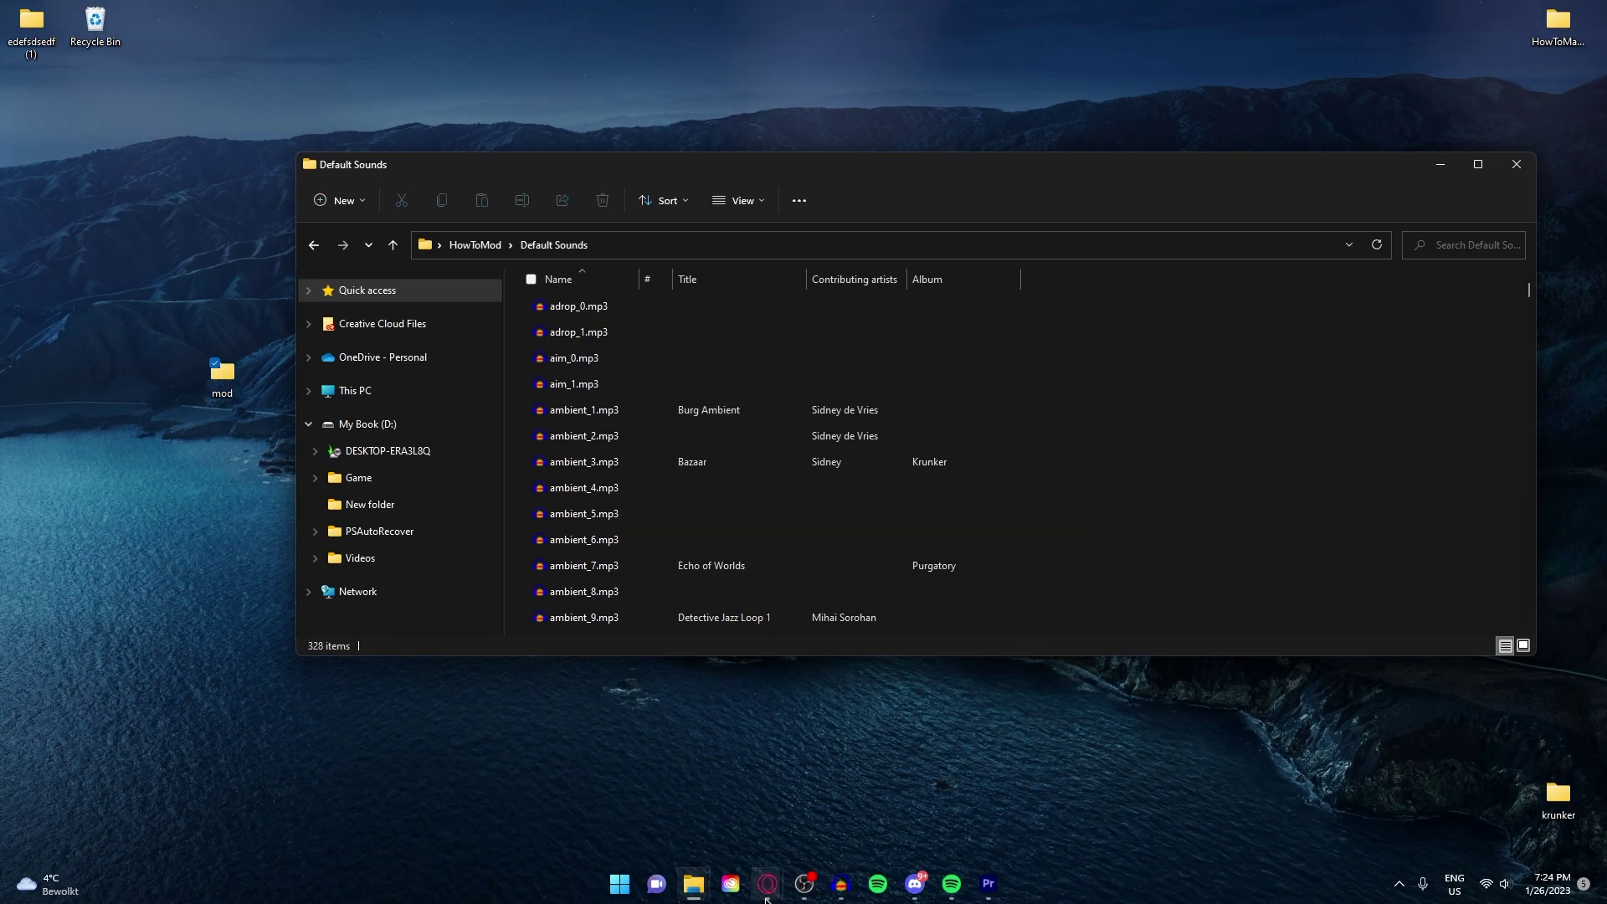
# - Download and save the Audacity 3.2.3 64-bit installer from the download page
pyautogui.click(766, 892)
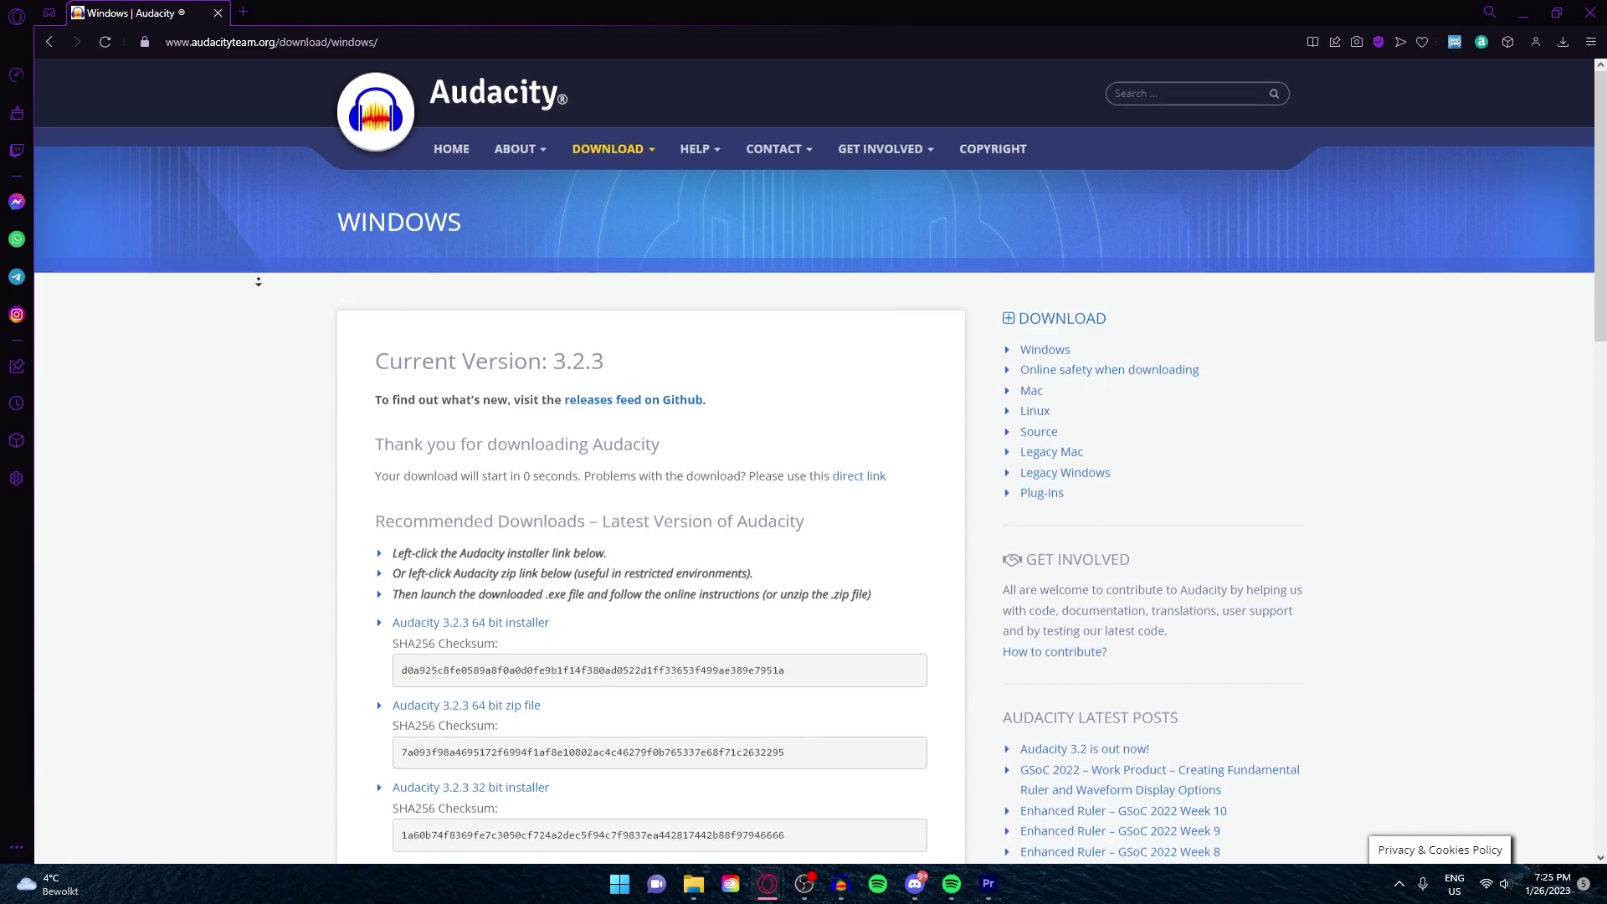
pyautogui.scroll(-1, 252, 279)
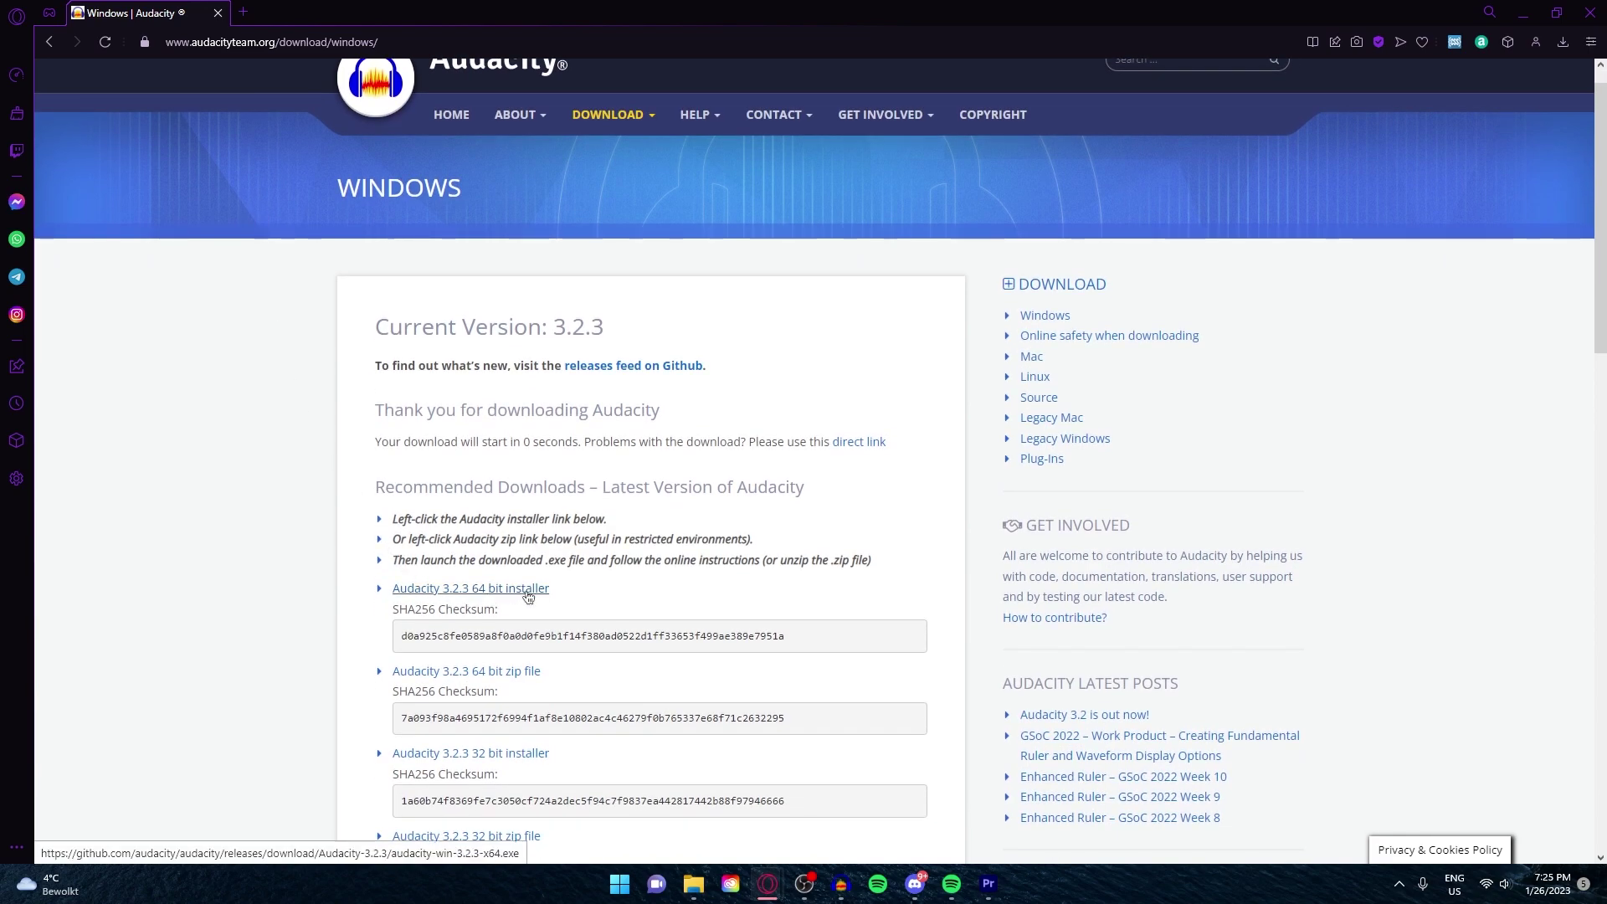
pyautogui.click(528, 597)
pyautogui.click(889, 426)
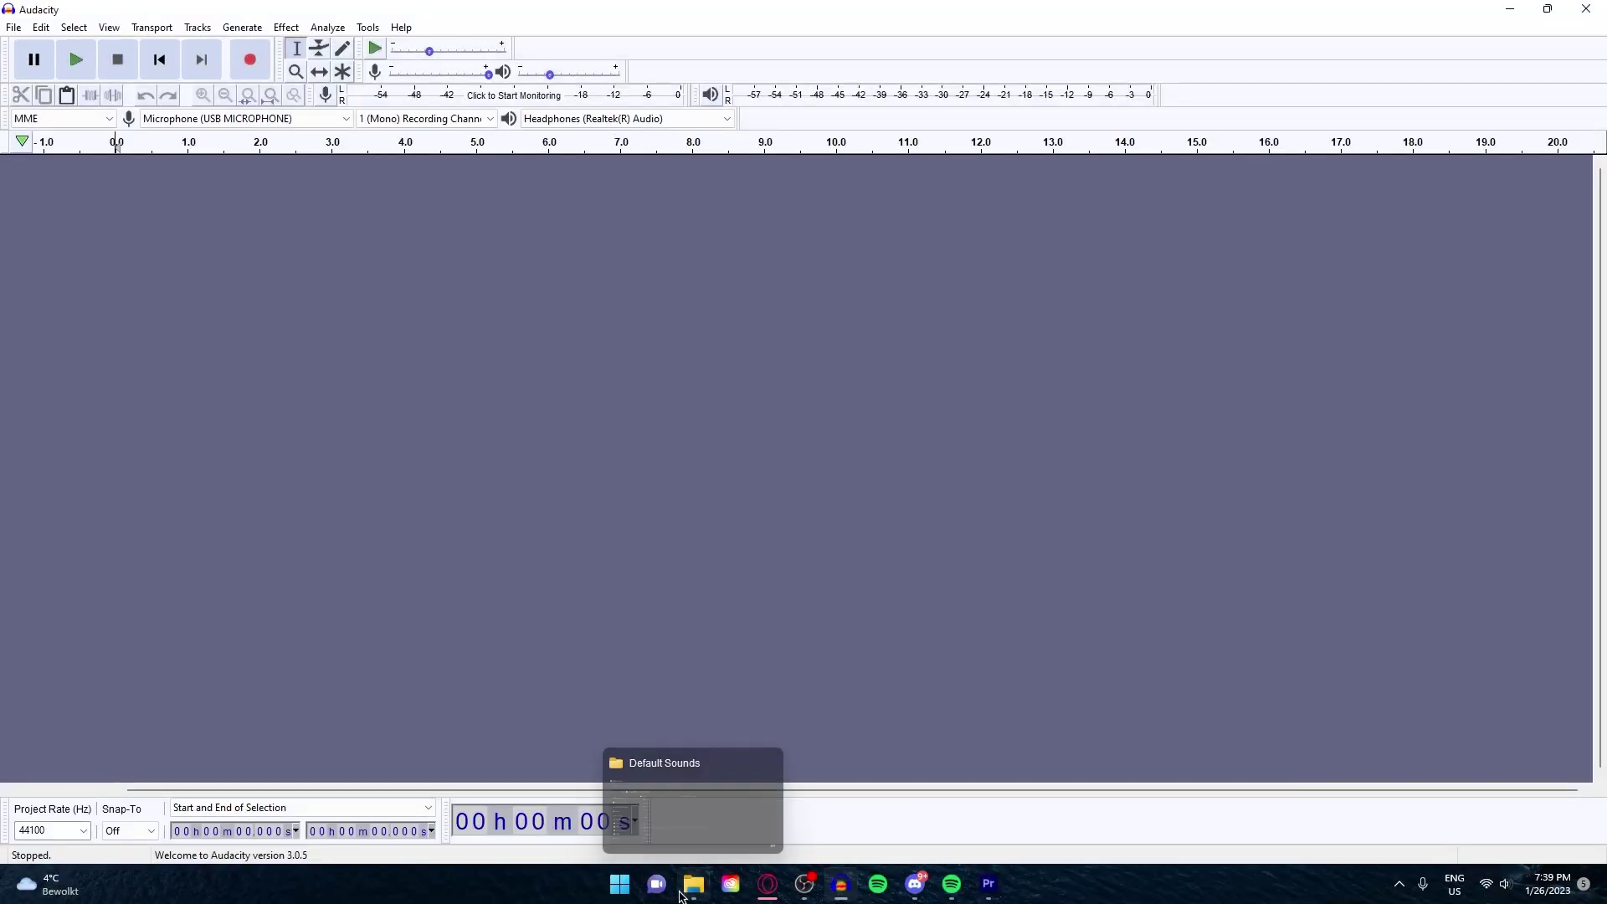
# - Load crit_0.mp3 from Default Sounds into Audacity and play it
pyautogui.click(679, 895)
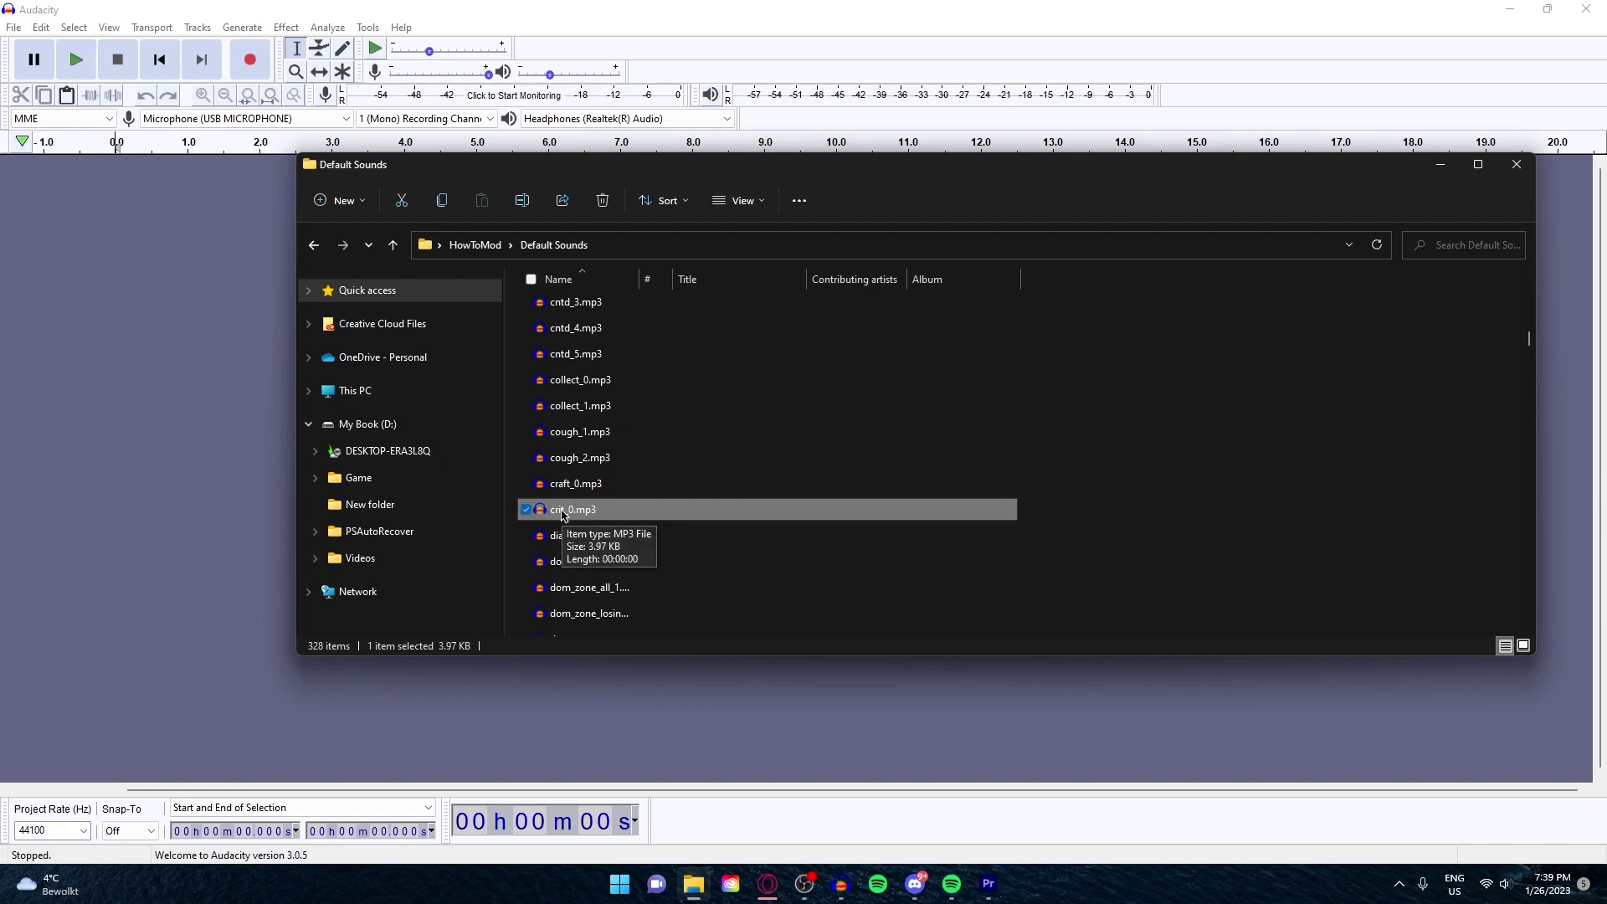
pyautogui.moveTo(563, 514); pyautogui.dragTo(190, 332)
pyautogui.click(200, 251)
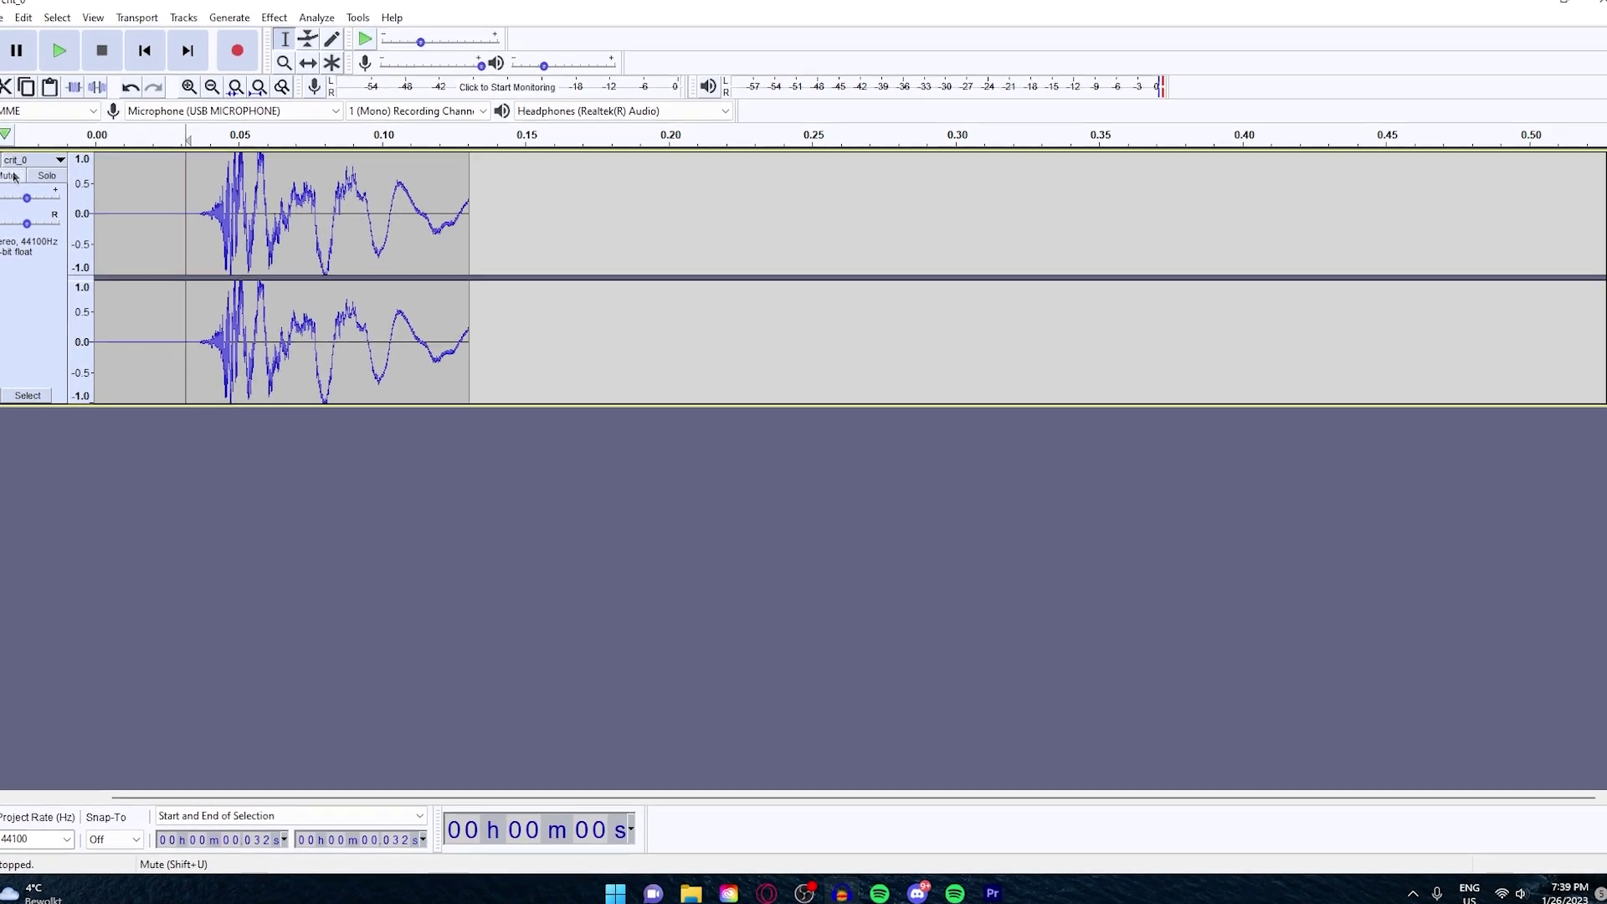
pyautogui.click(179, 268)
pyautogui.press('space')
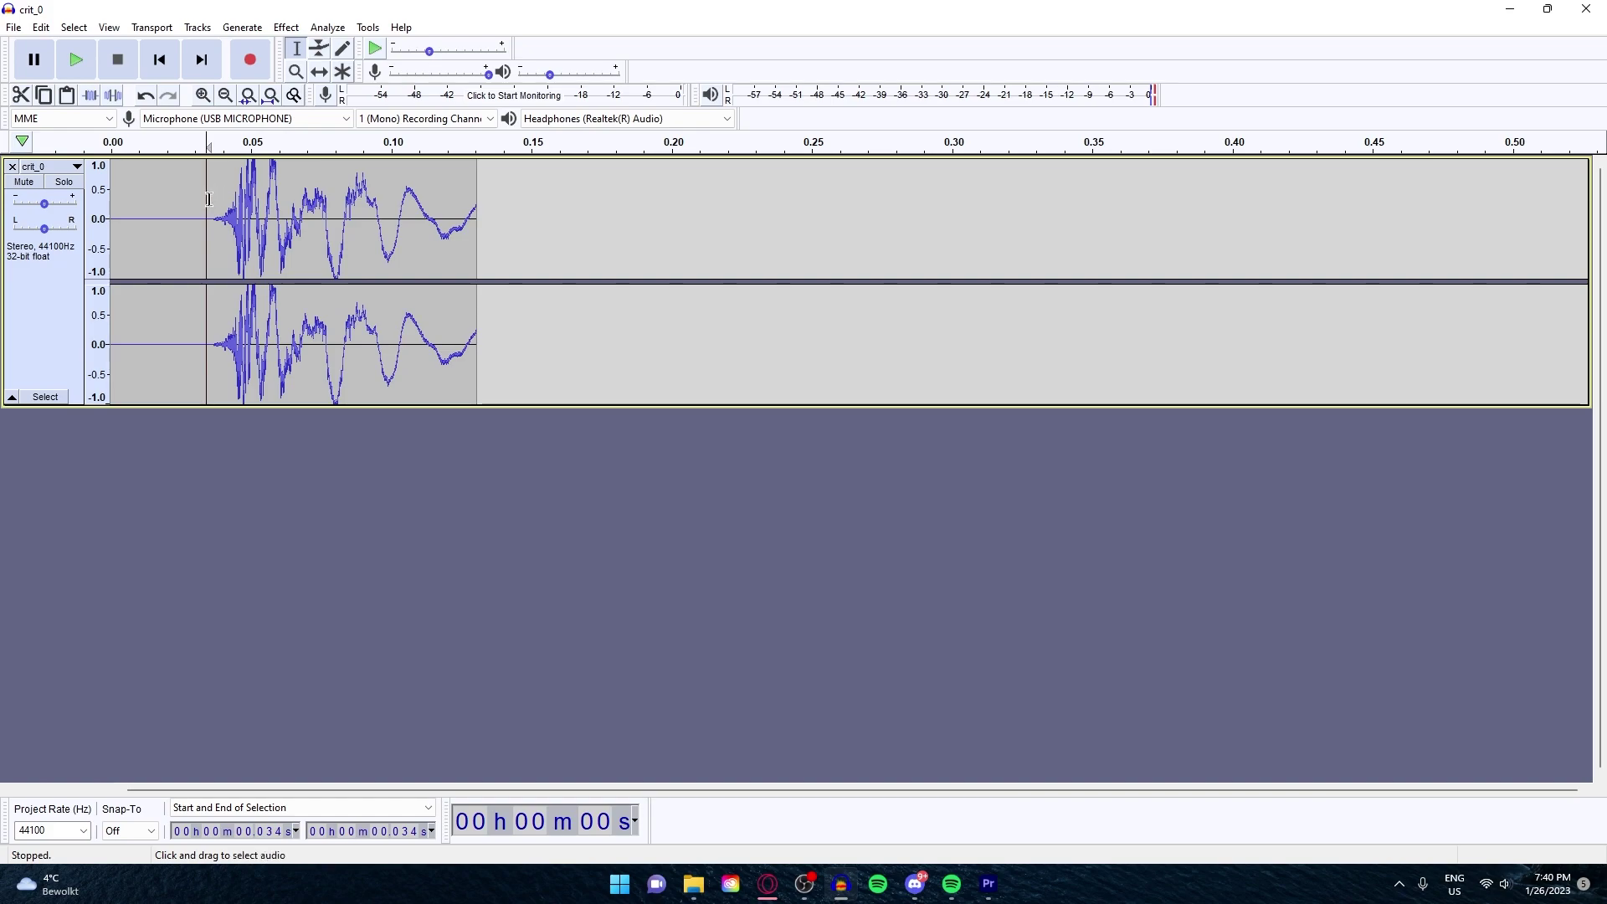
# - Select the entire 0.13-second crit_0 clip
pyautogui.moveTo(208, 200); pyautogui.dragTo(477, 238)
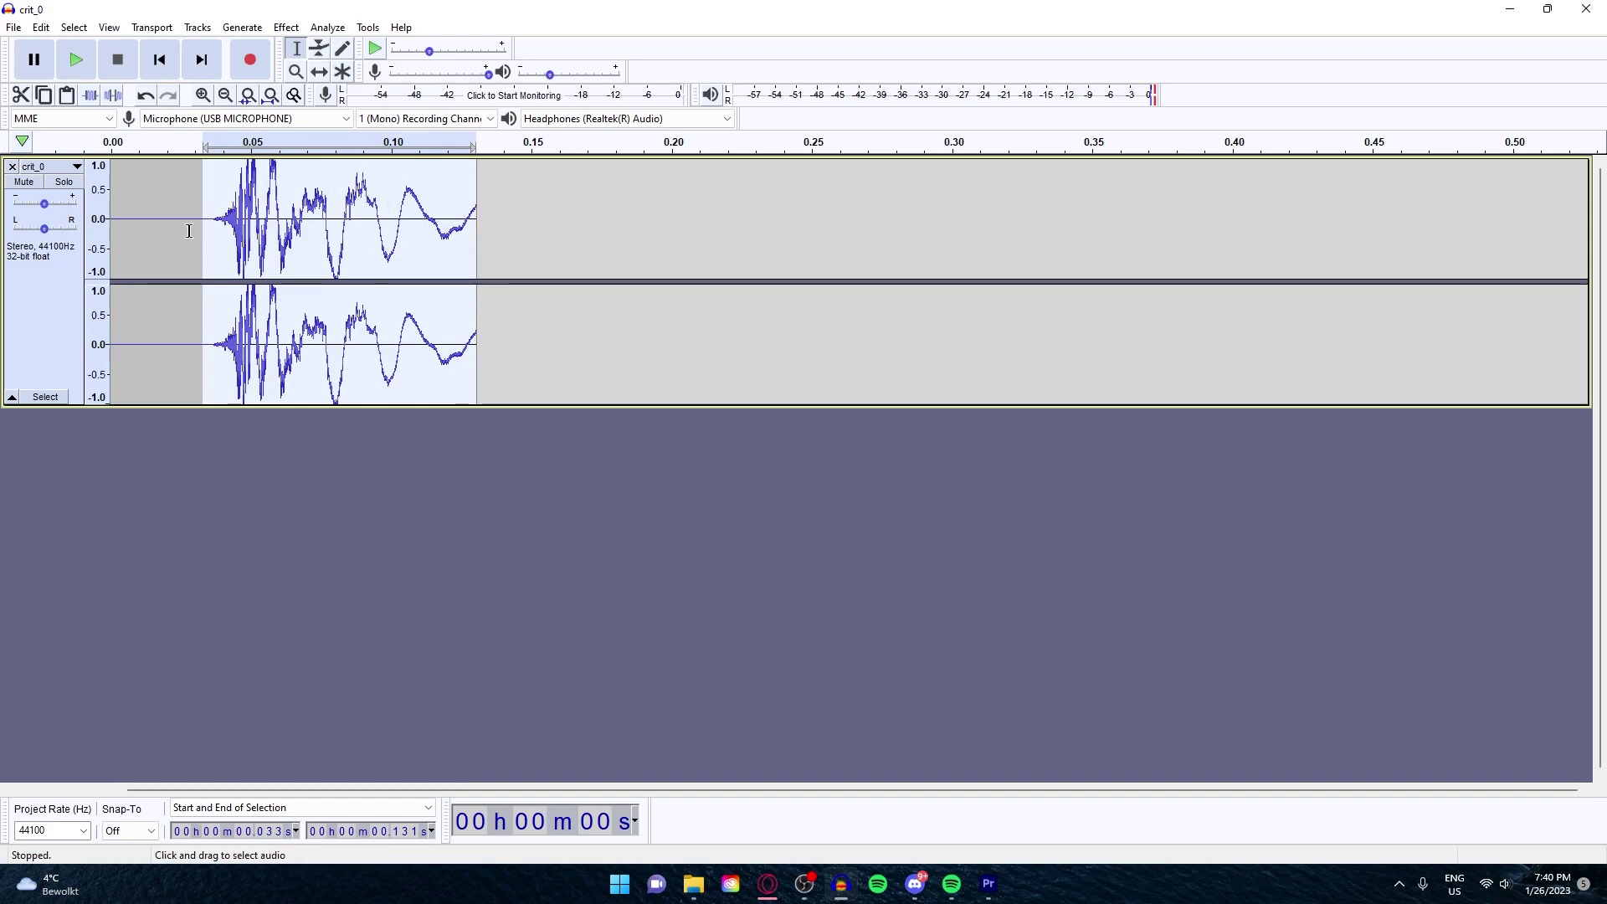
pyautogui.click(216, 219)
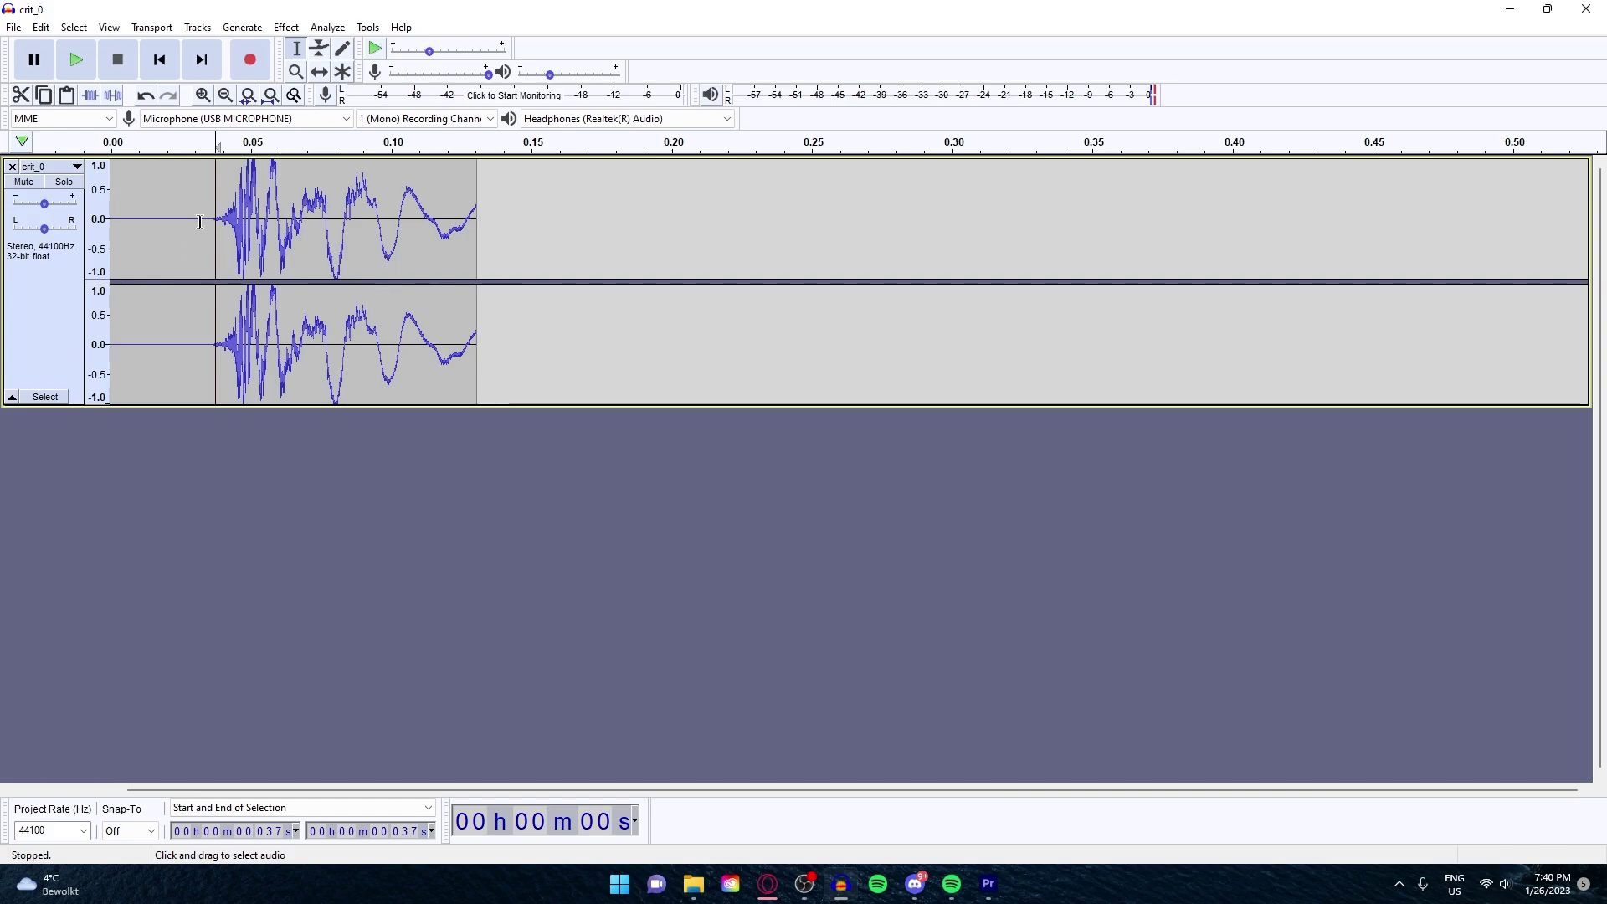
pyautogui.doubleClick(200, 222)
pyautogui.doubleClick(240, 188)
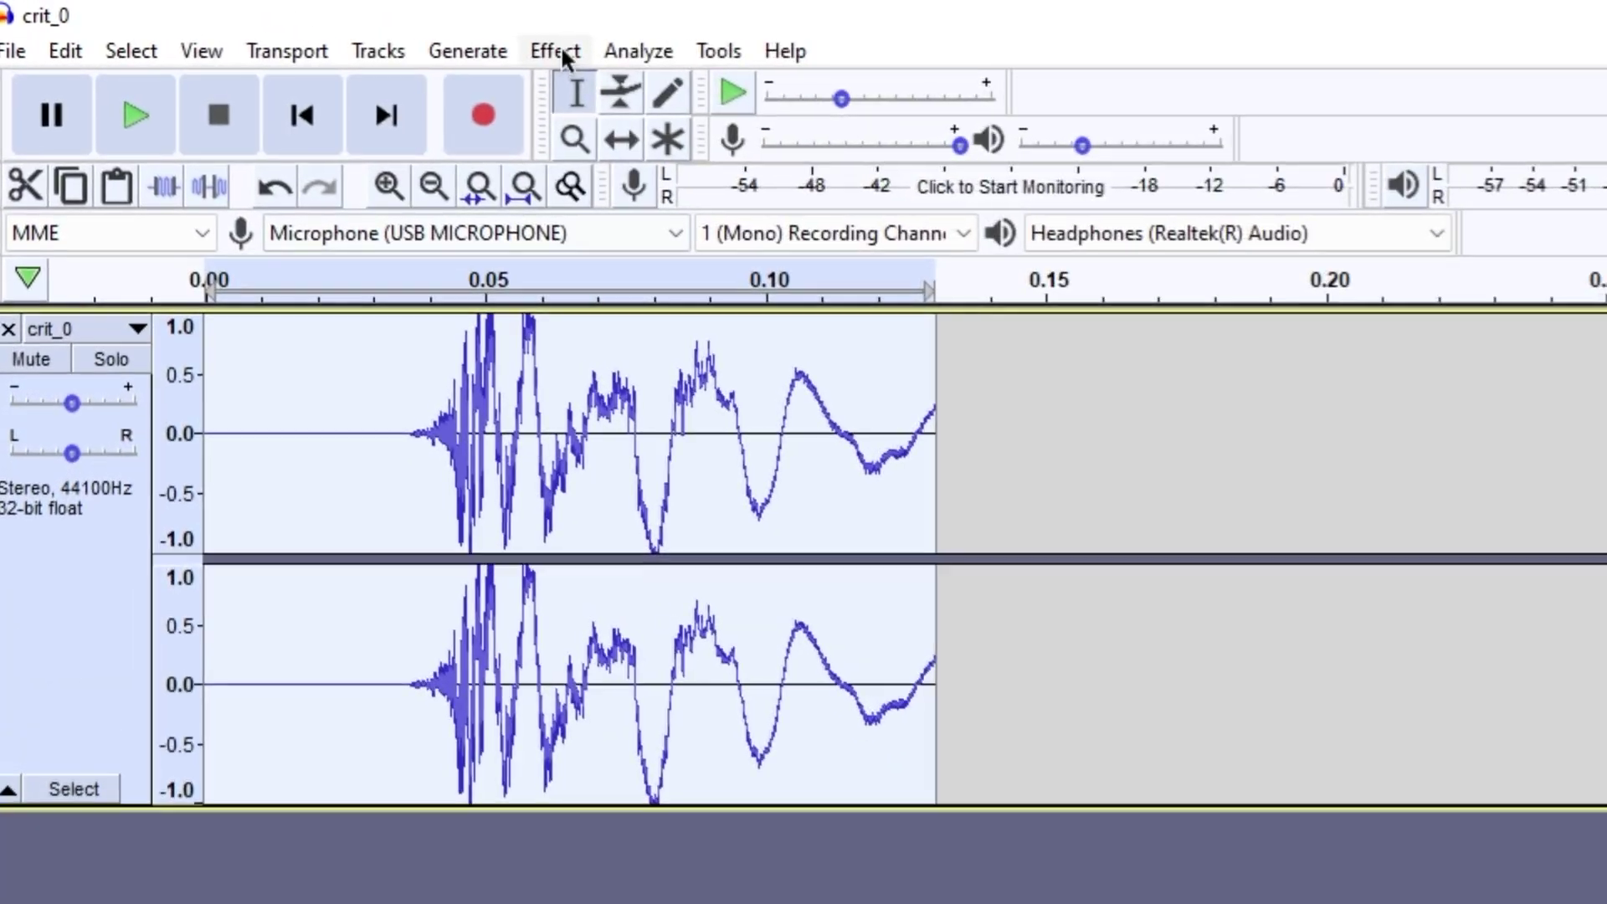
# - Apply the Filter Curve EQ Bass Boost factory preset to the crit_0 clip
pyautogui.click(289, 25)
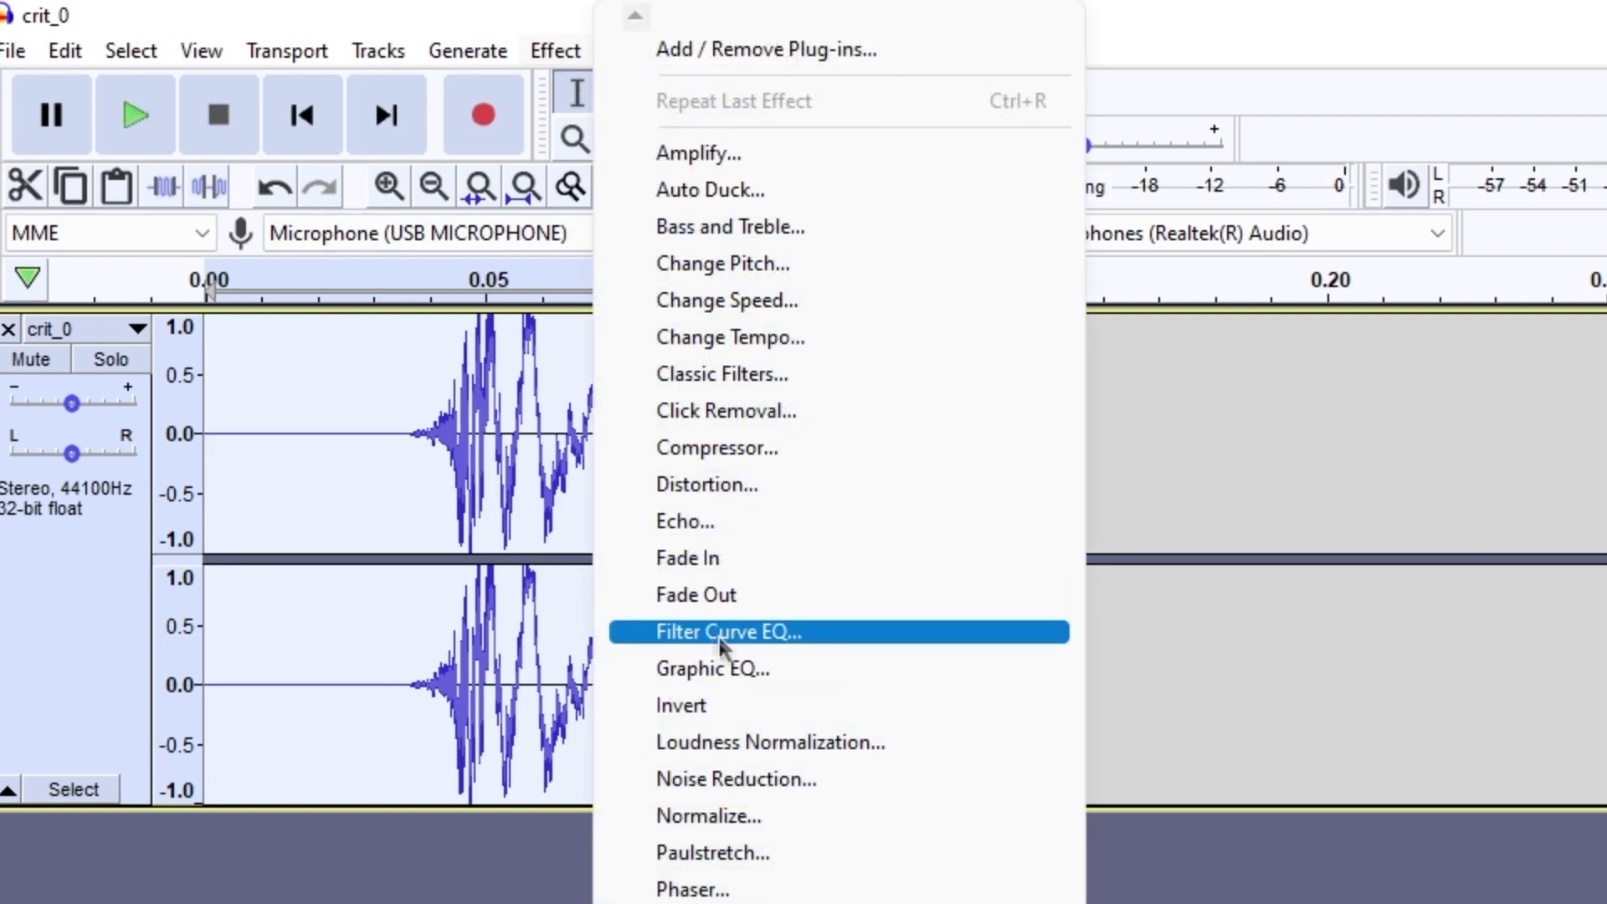
pyautogui.click(830, 635)
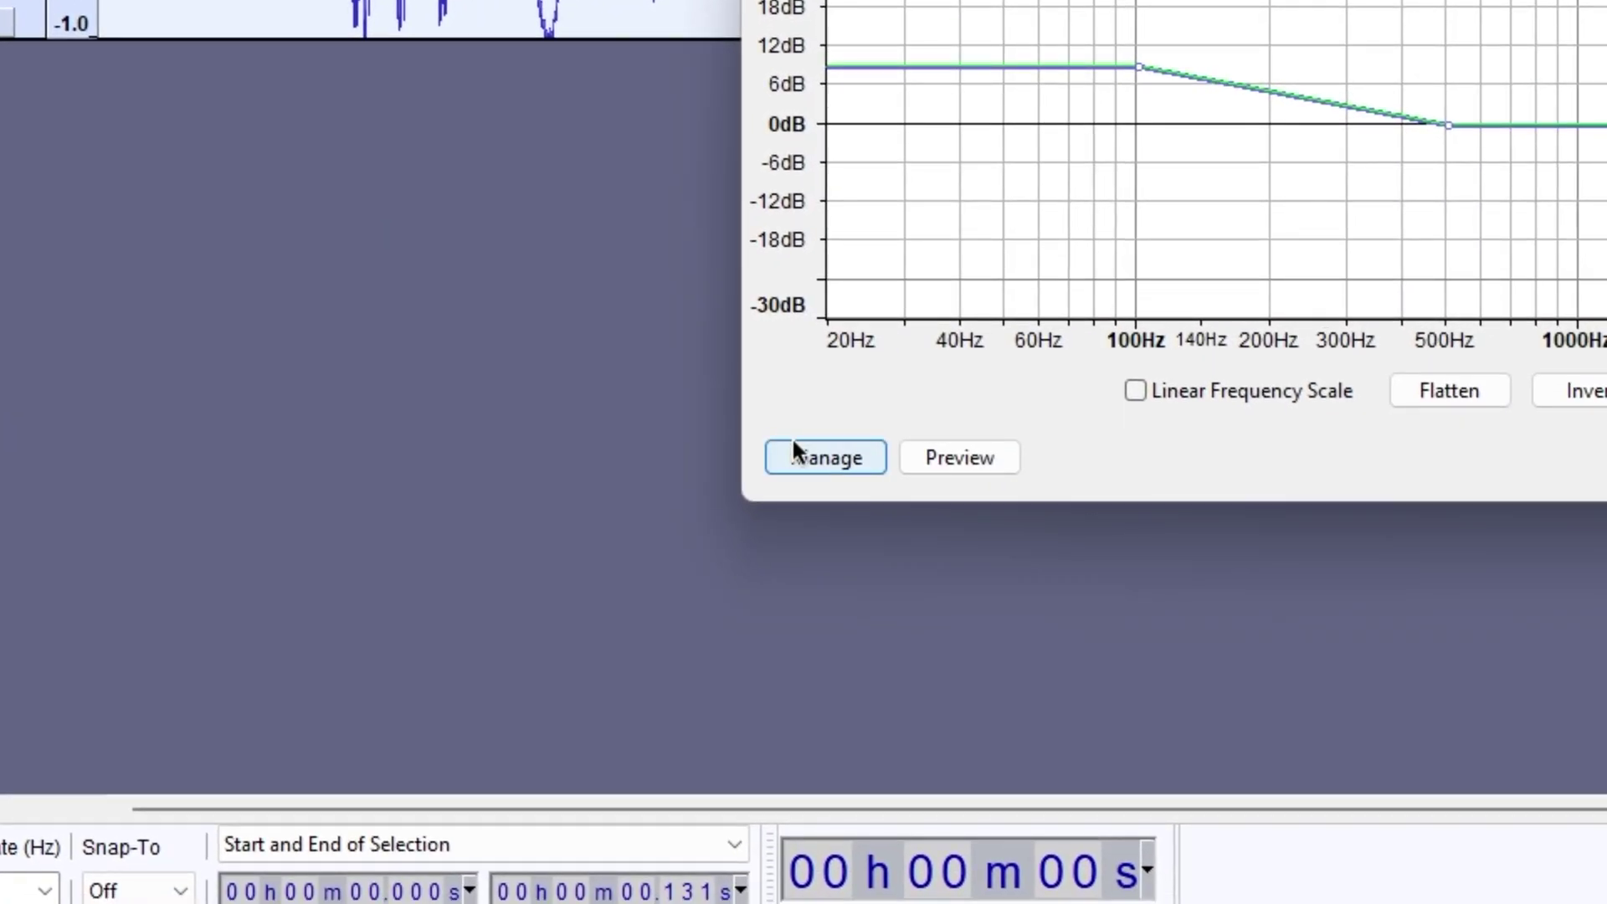
pyautogui.click(794, 449)
pyautogui.moveTo(915, 615)
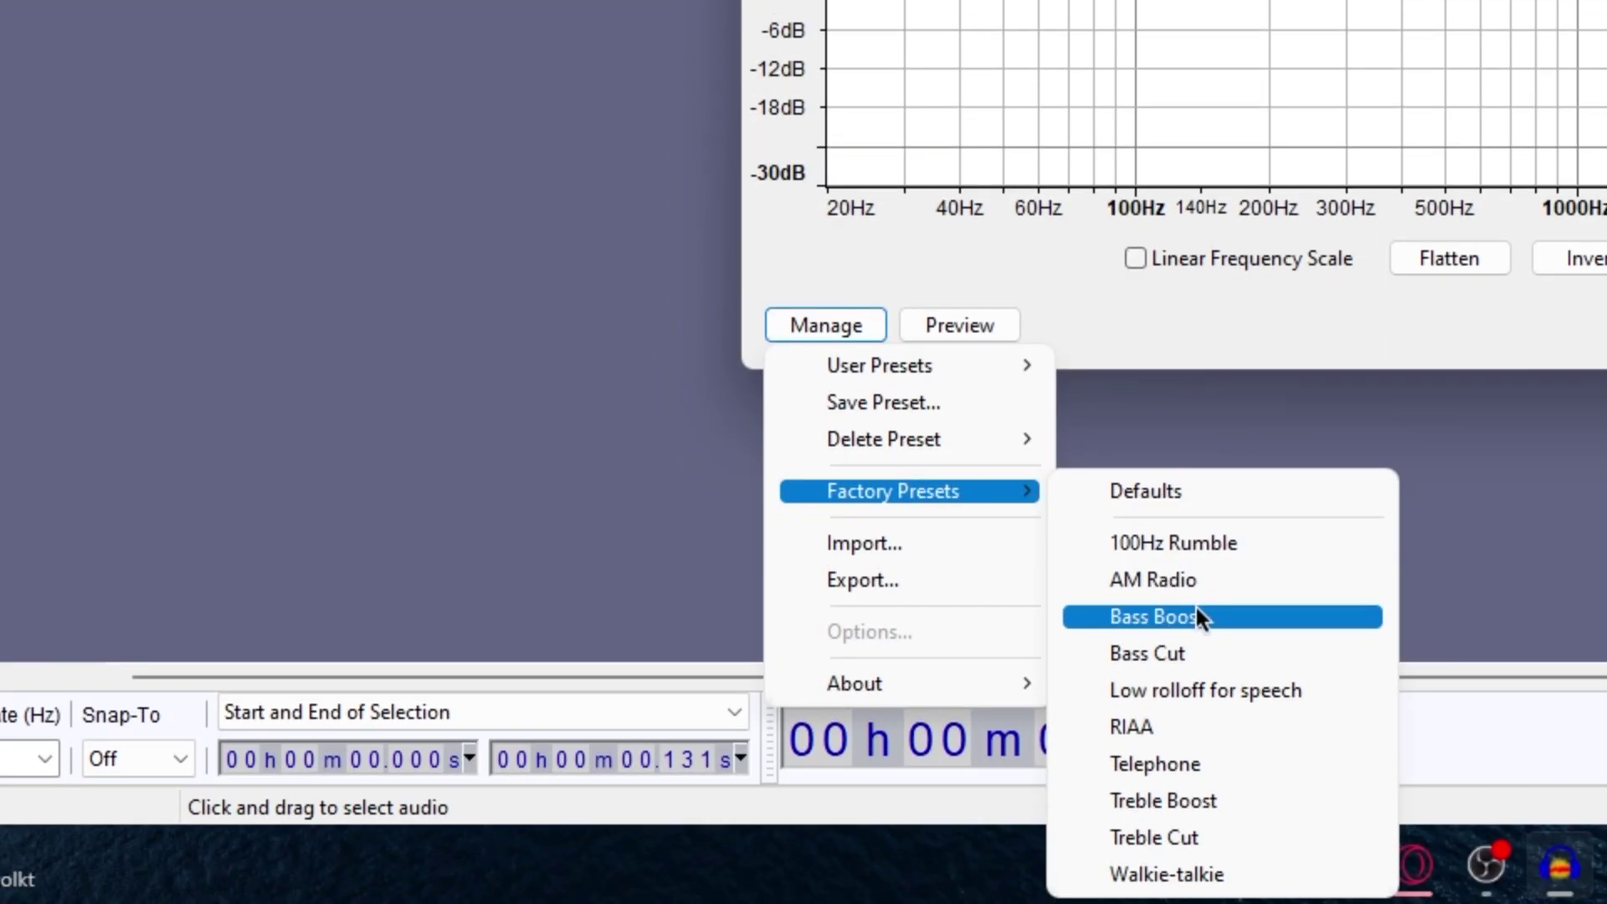
pyautogui.click(1156, 694)
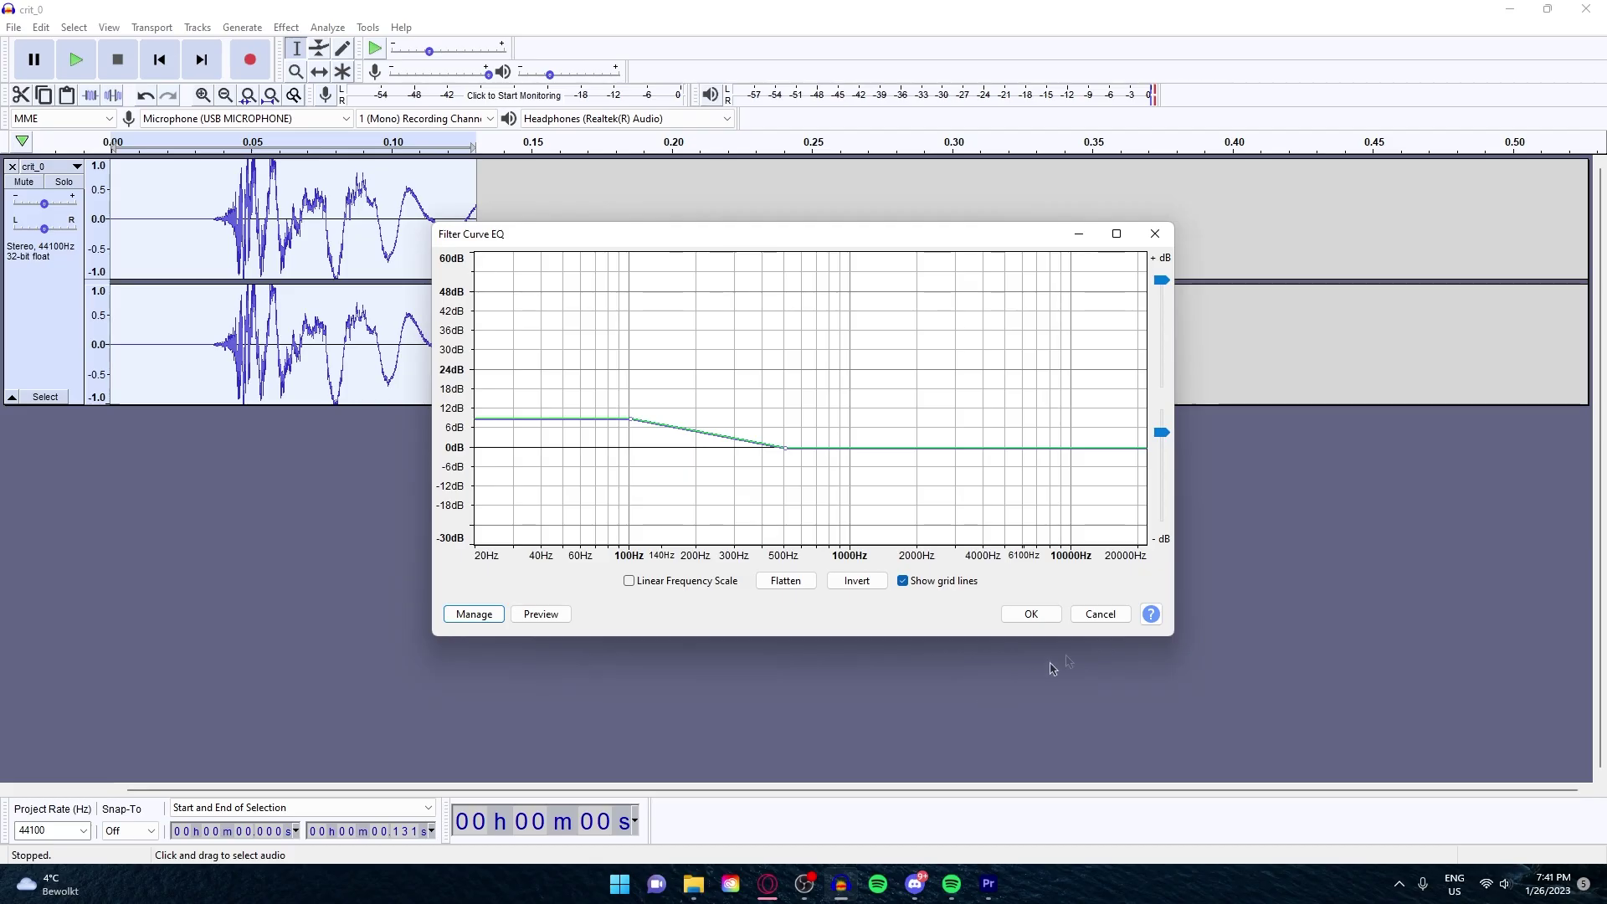
pyautogui.click(1031, 614)
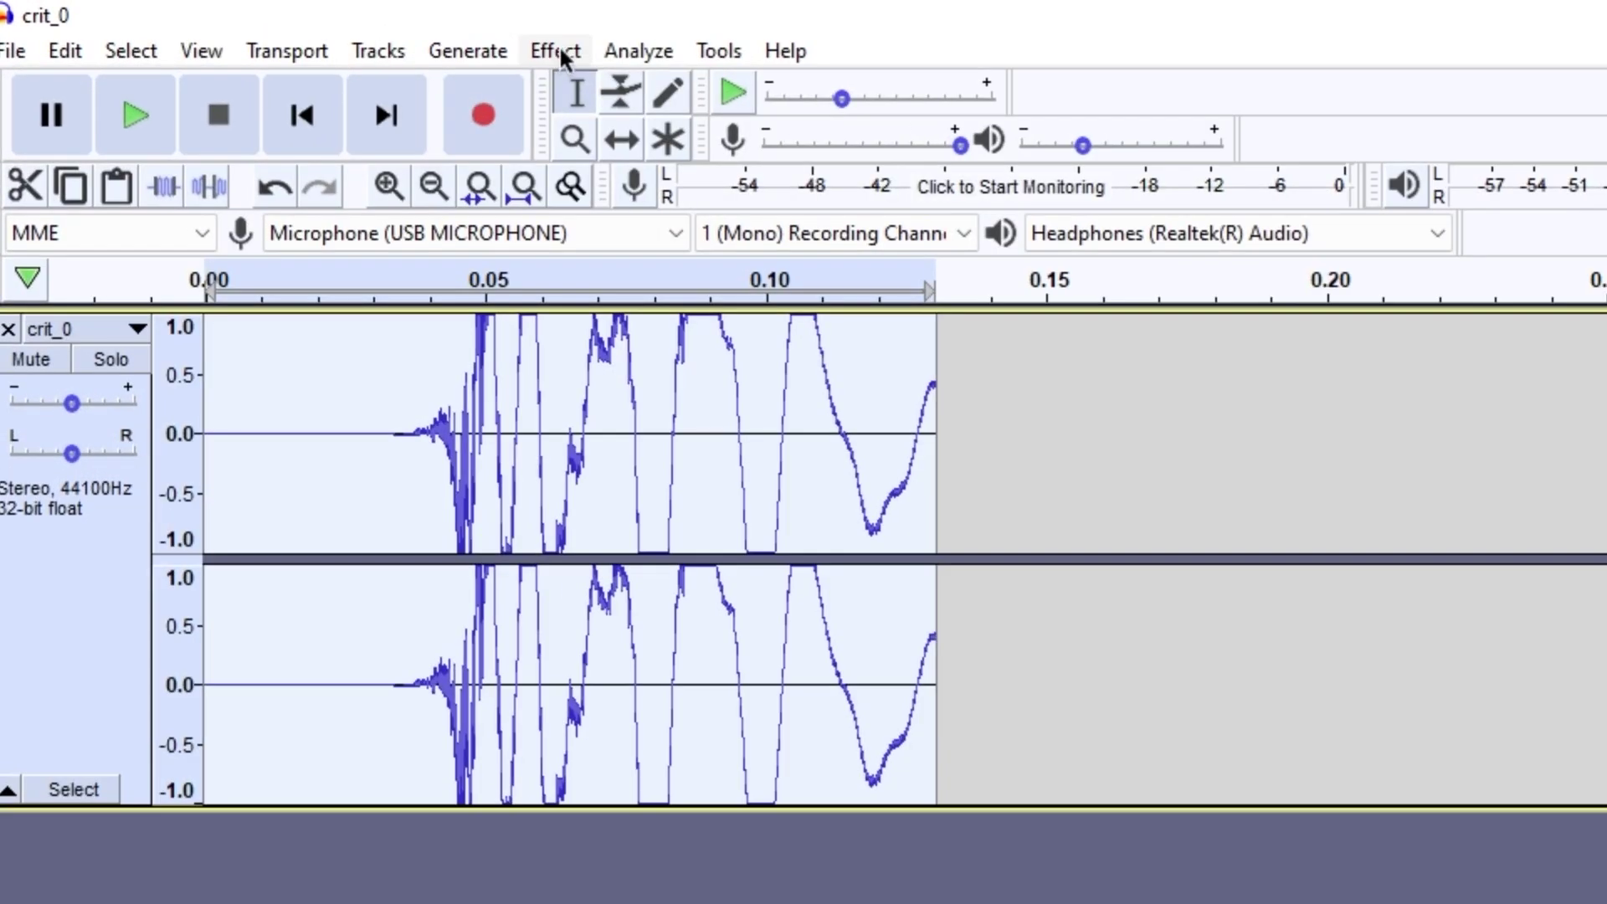
# - Reopen Filter Curve EQ's preset options for a second equalisation pass
pyautogui.click(285, 28)
pyautogui.click(801, 631)
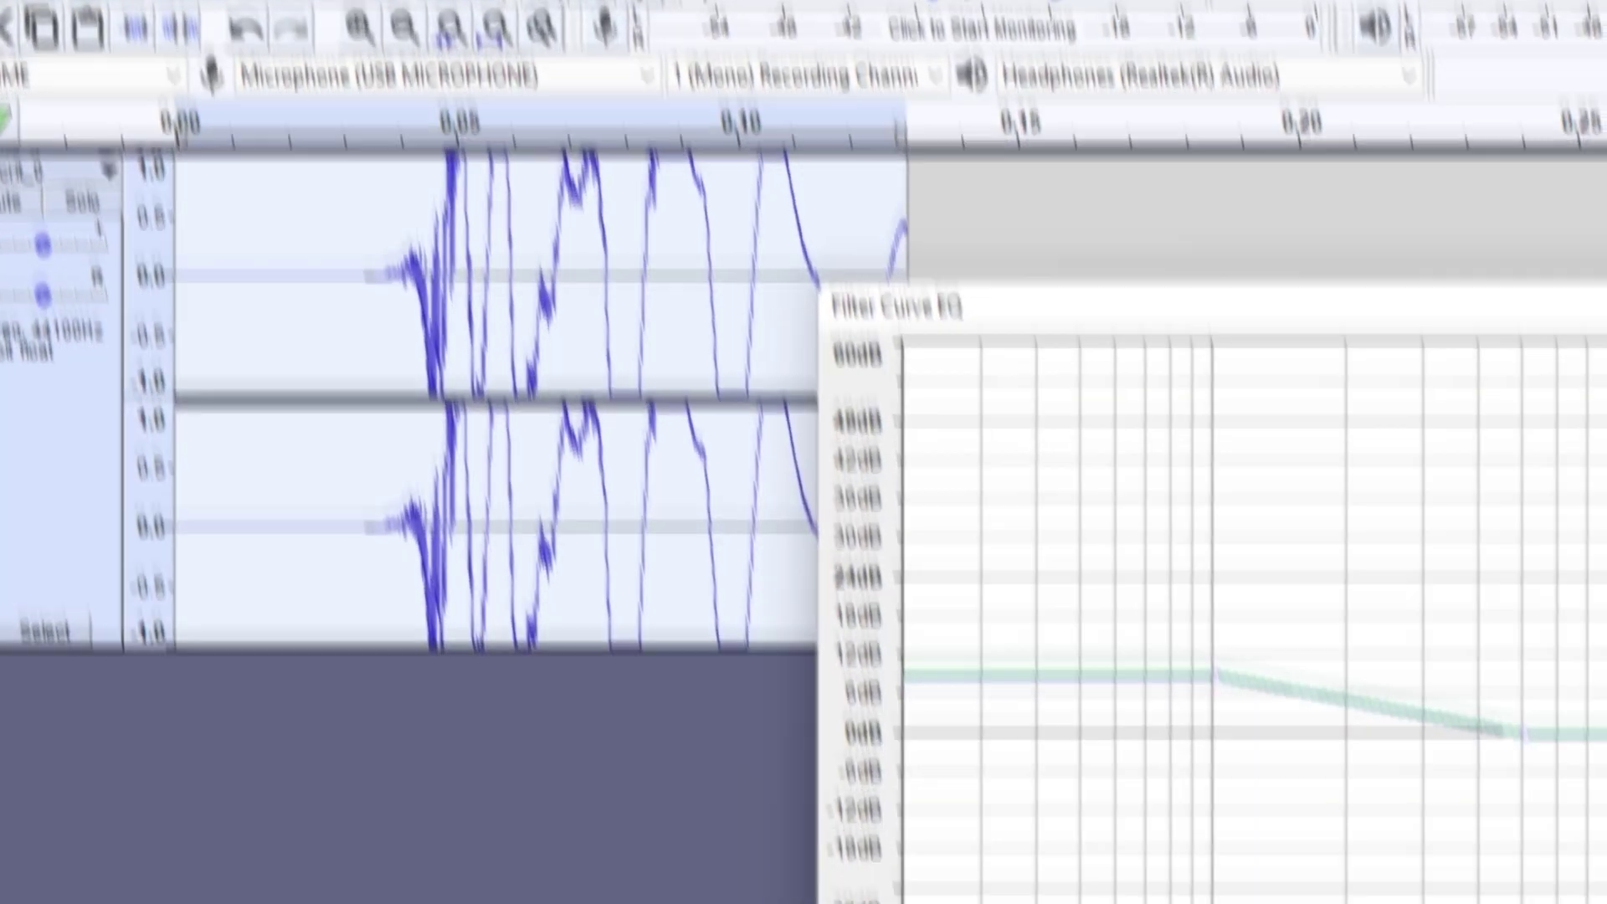
pyautogui.click(803, 362)
pyautogui.moveTo(837, 494)
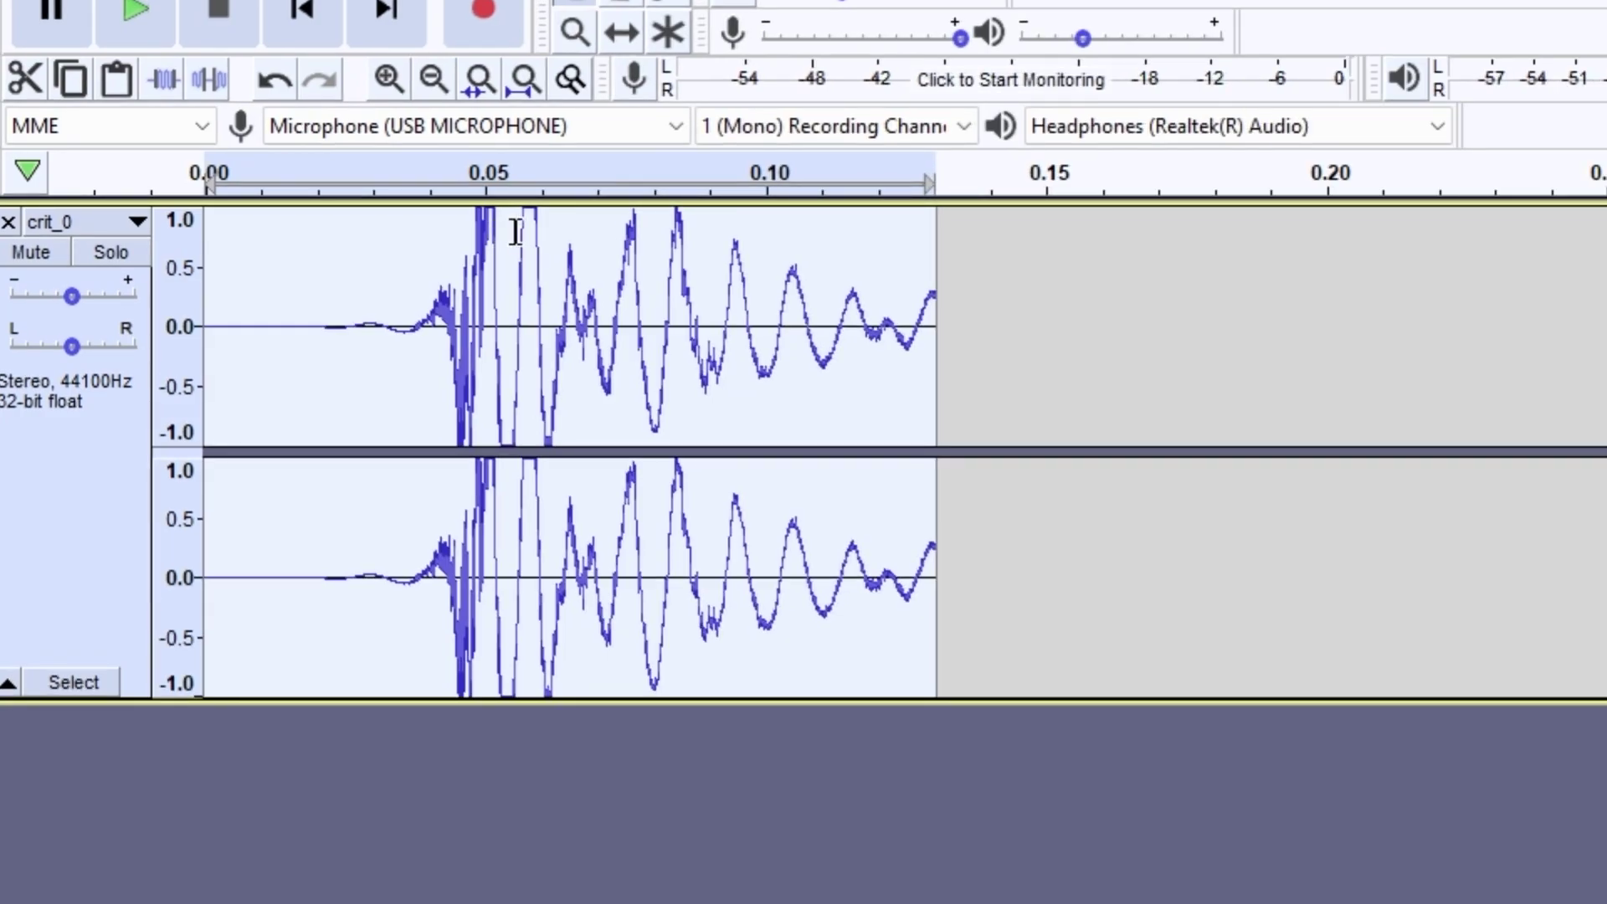
# - Normalize the whole crit_0 clip to a -1.0 dB peak with DC offset removed
pyautogui.moveTo(516, 232); pyautogui.dragTo(548, 240)
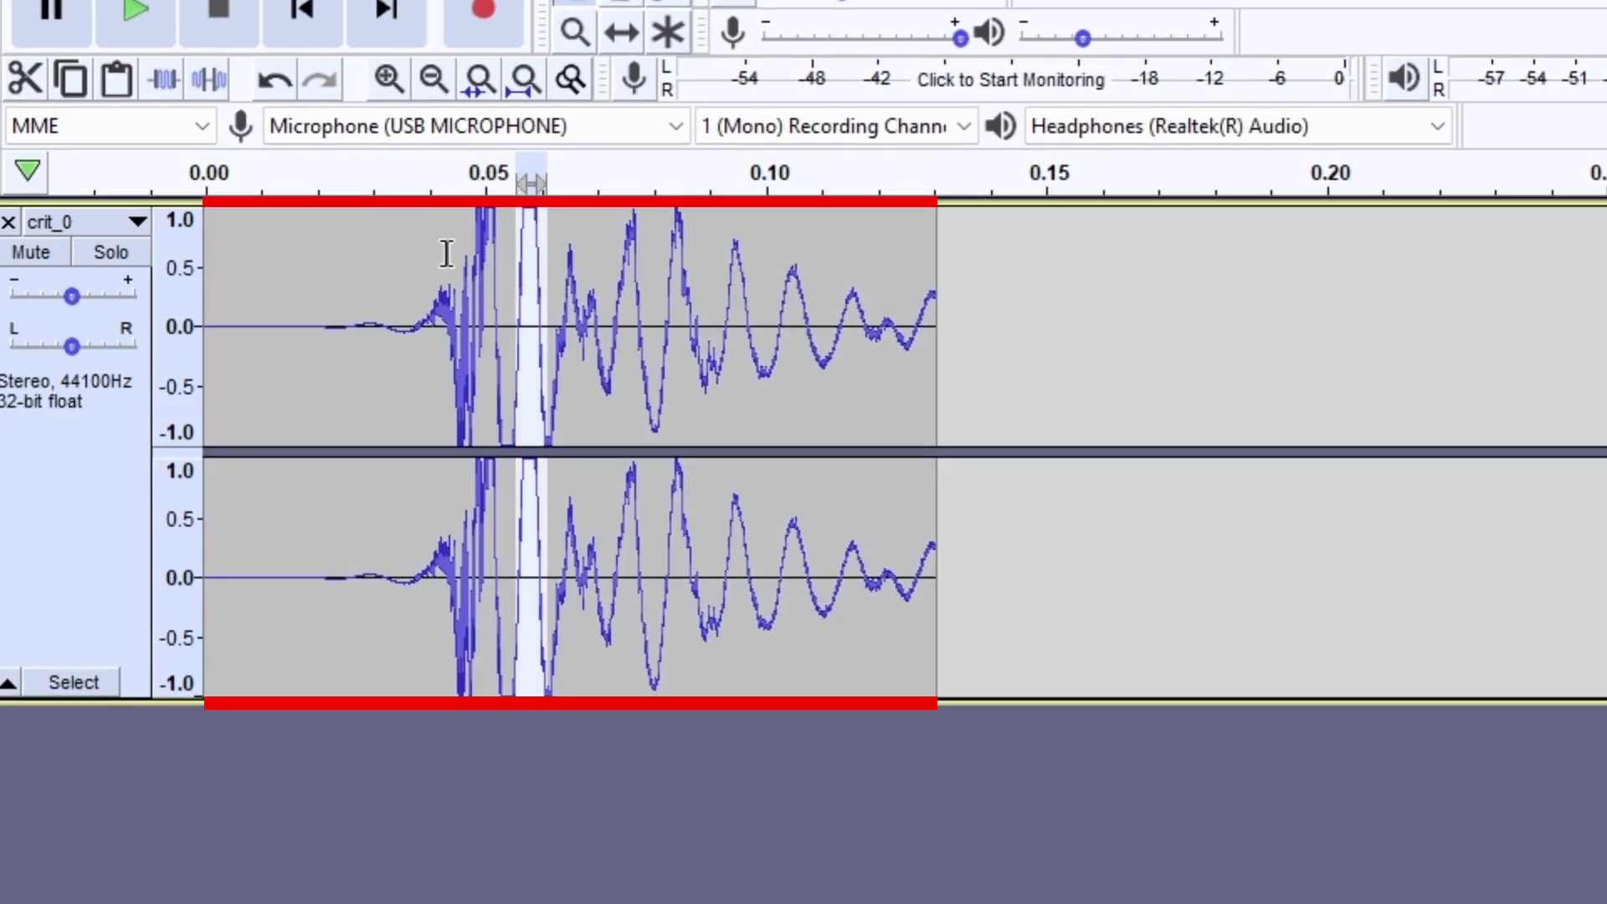
pyautogui.keyDown('shift'); pyautogui.click(471, 246); pyautogui.keyUp('shift')
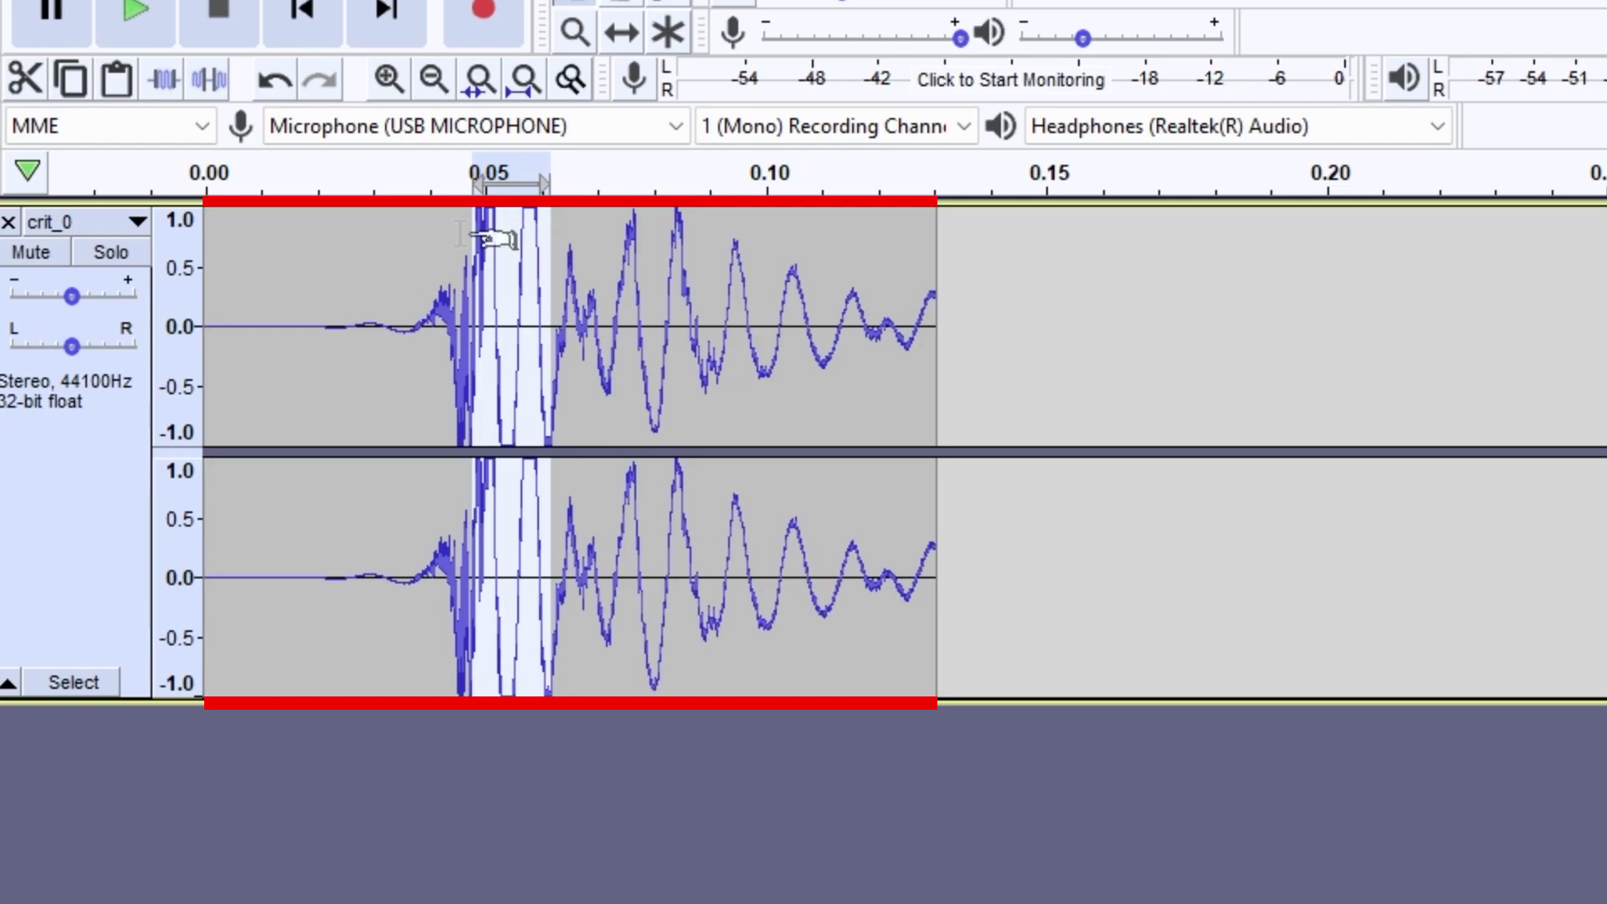
pyautogui.click(509, 262)
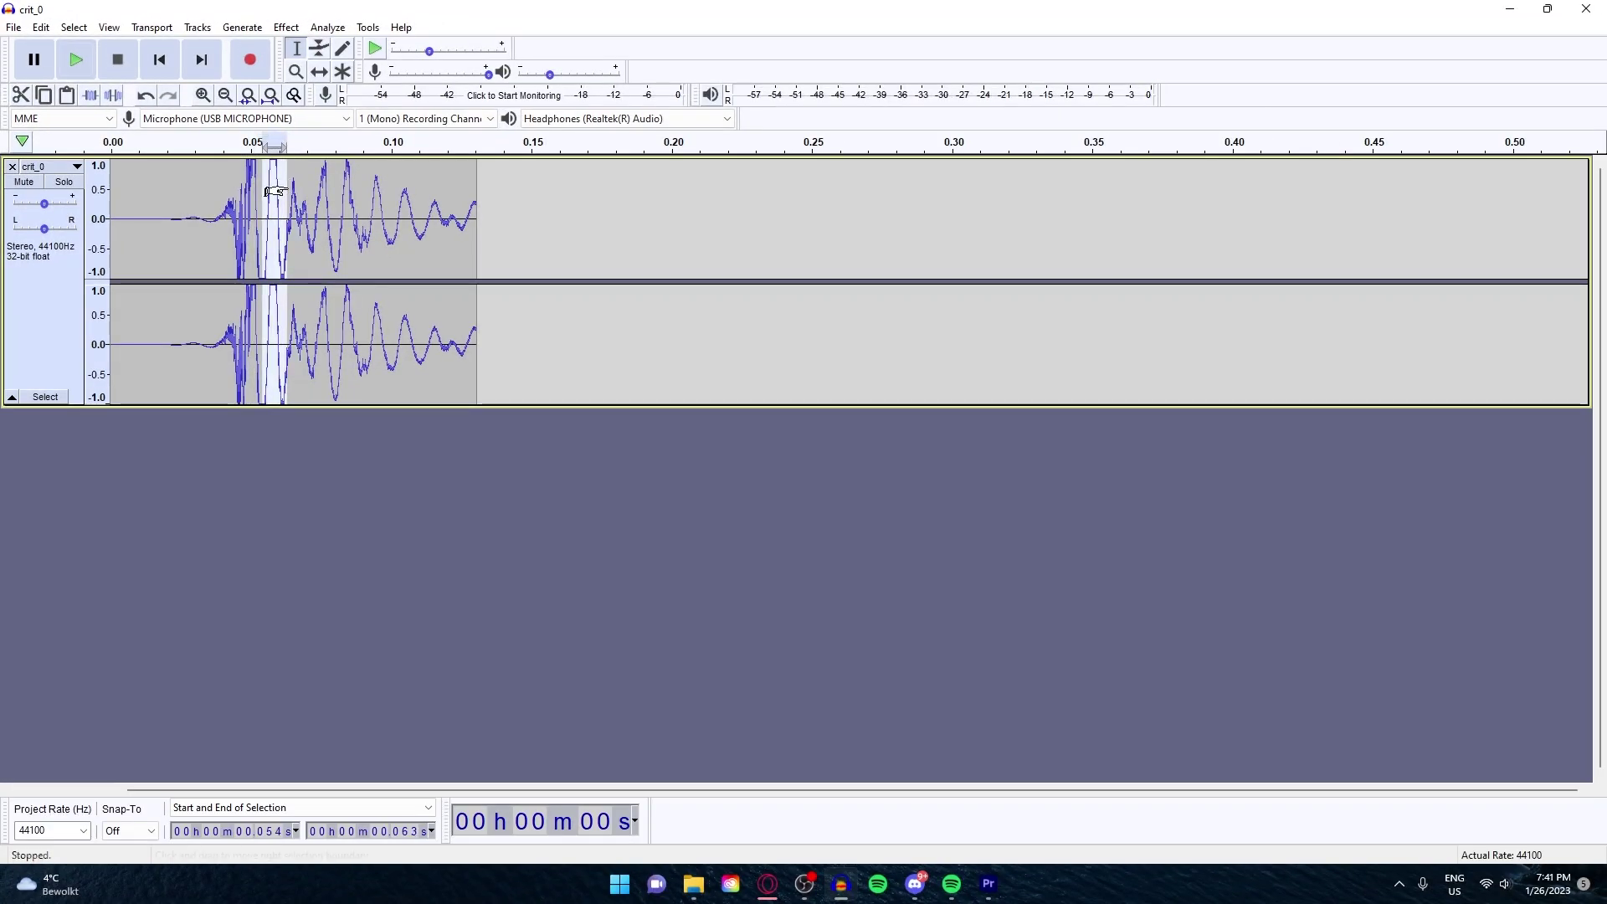
pyautogui.doubleClick(155, 232)
pyautogui.click(286, 27)
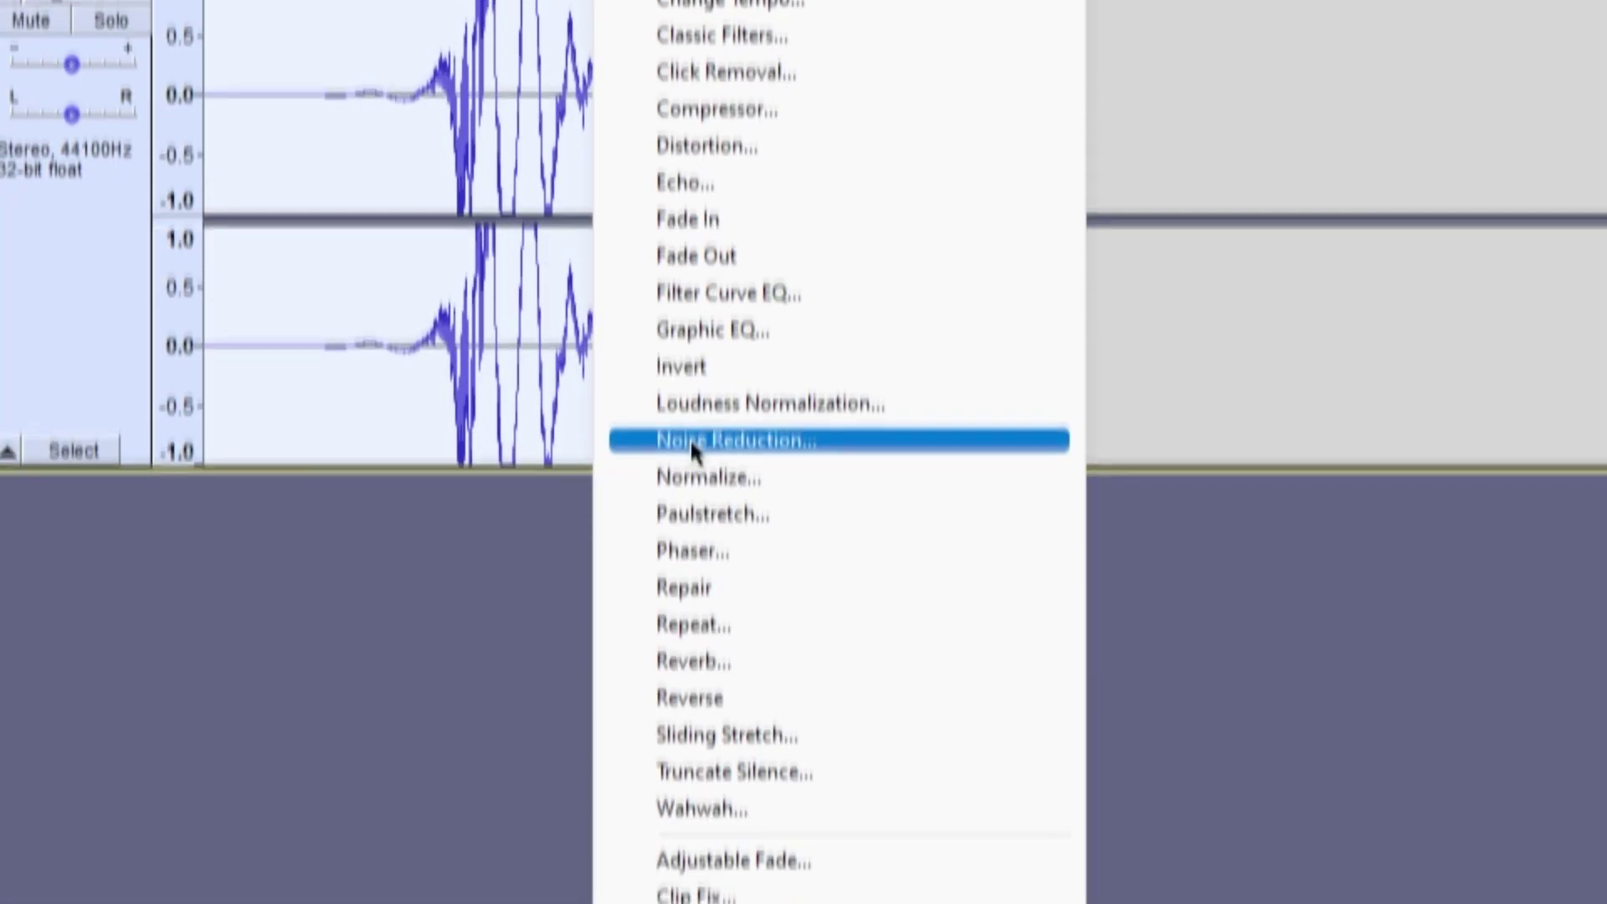
pyautogui.click(356, 413)
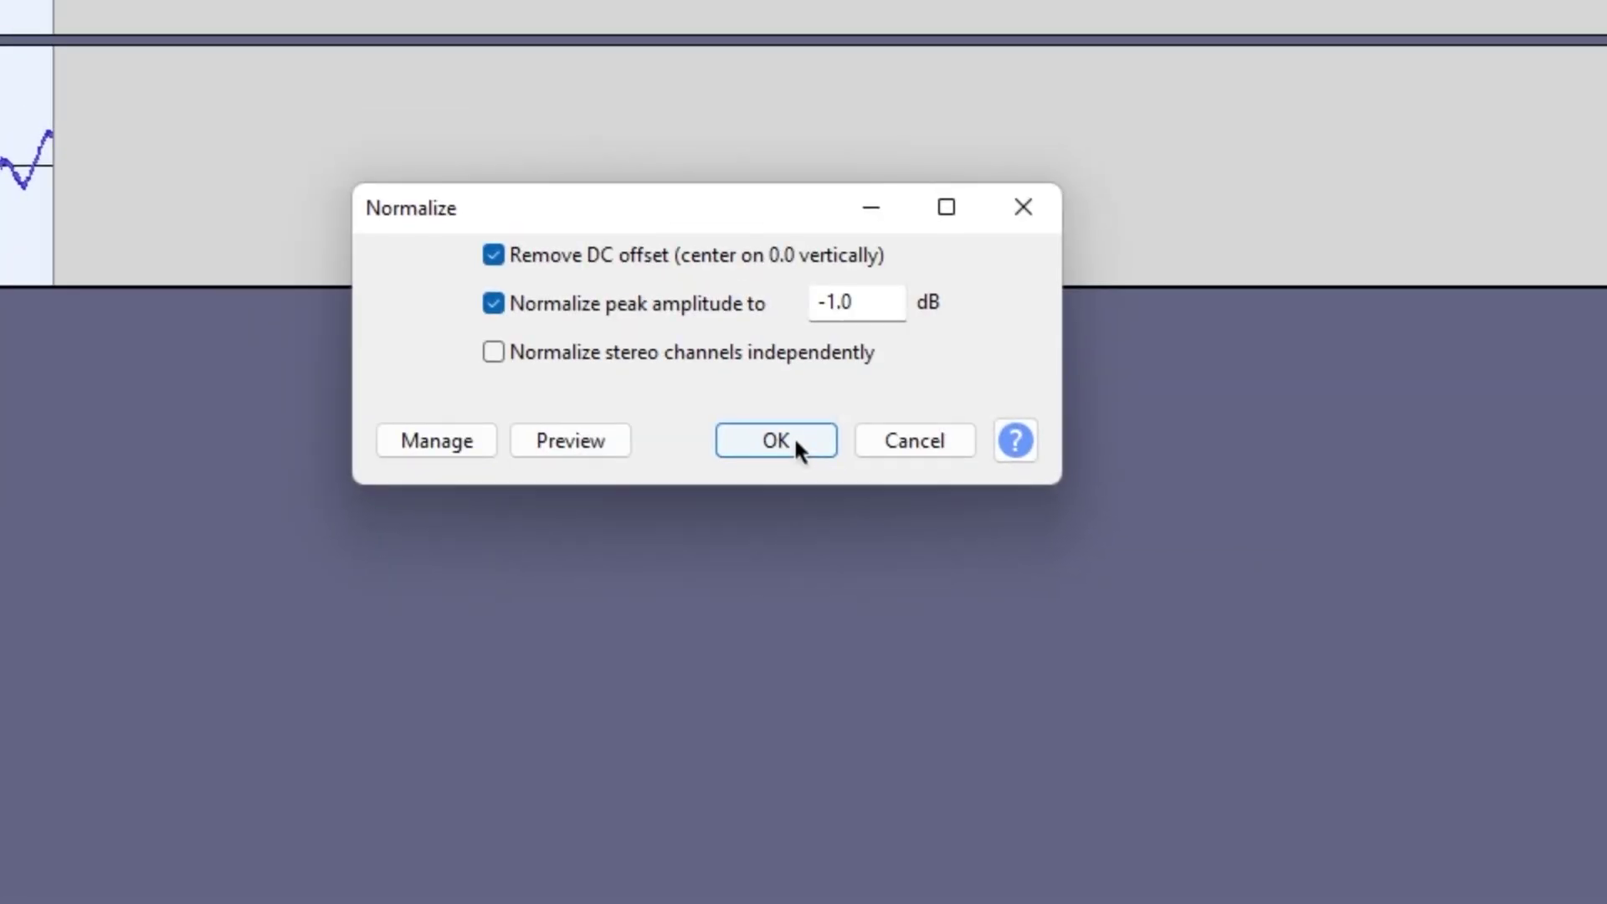
pyautogui.click(796, 441)
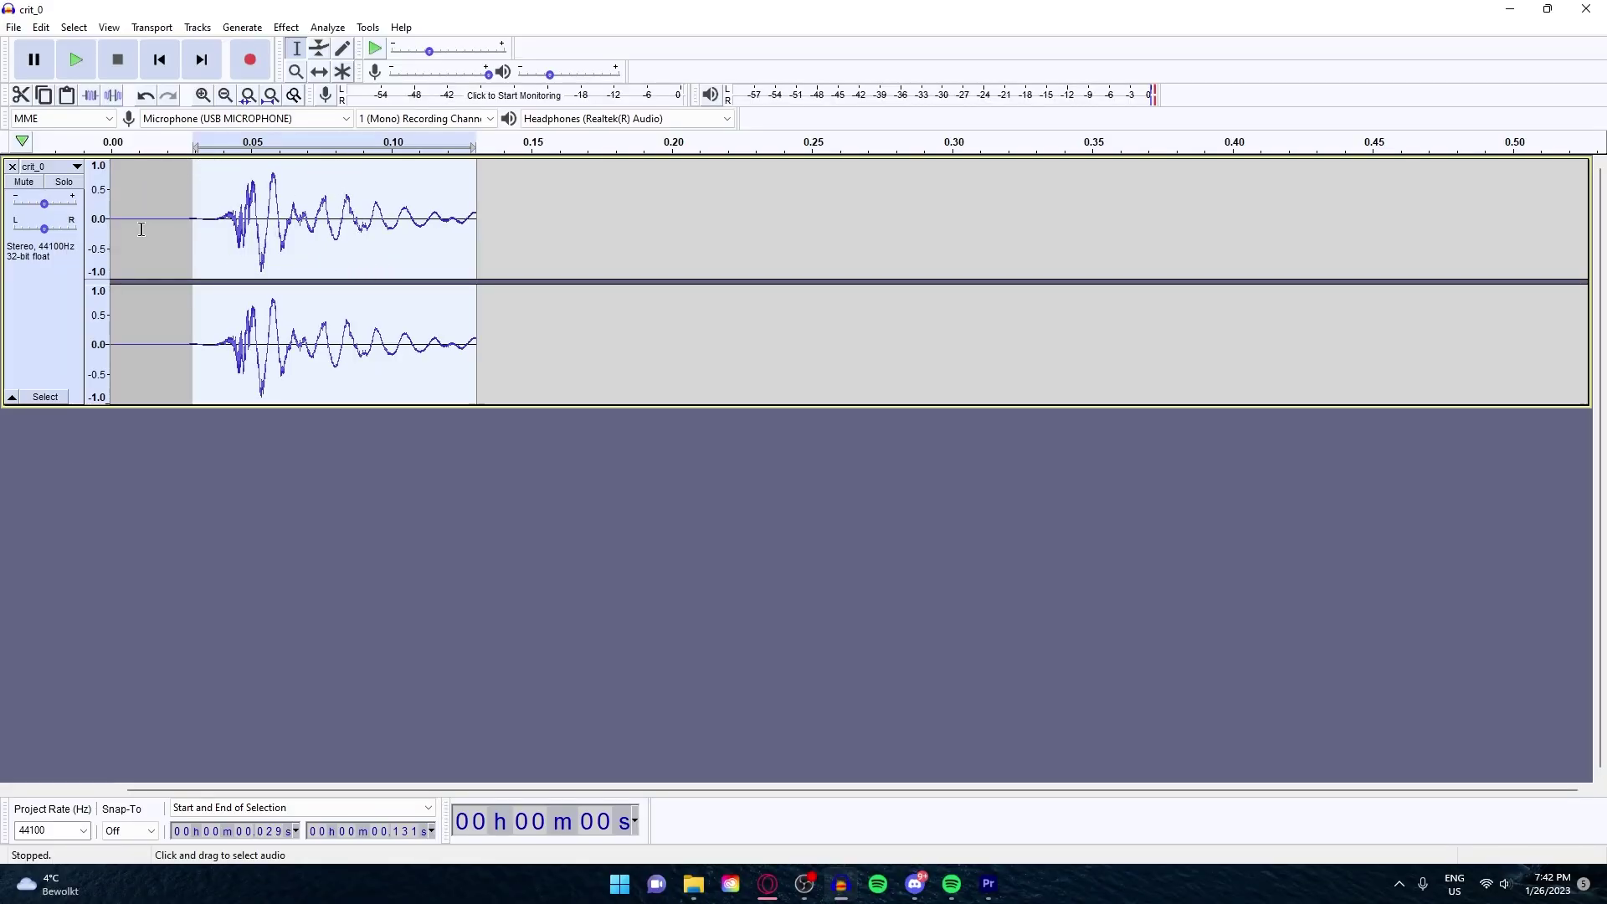
# - Pad the end of crit_0 with pasted silence to about 0.267 s and join the clips
pyautogui.click(179, 238)
pyautogui.hotkey('shift', 'j')
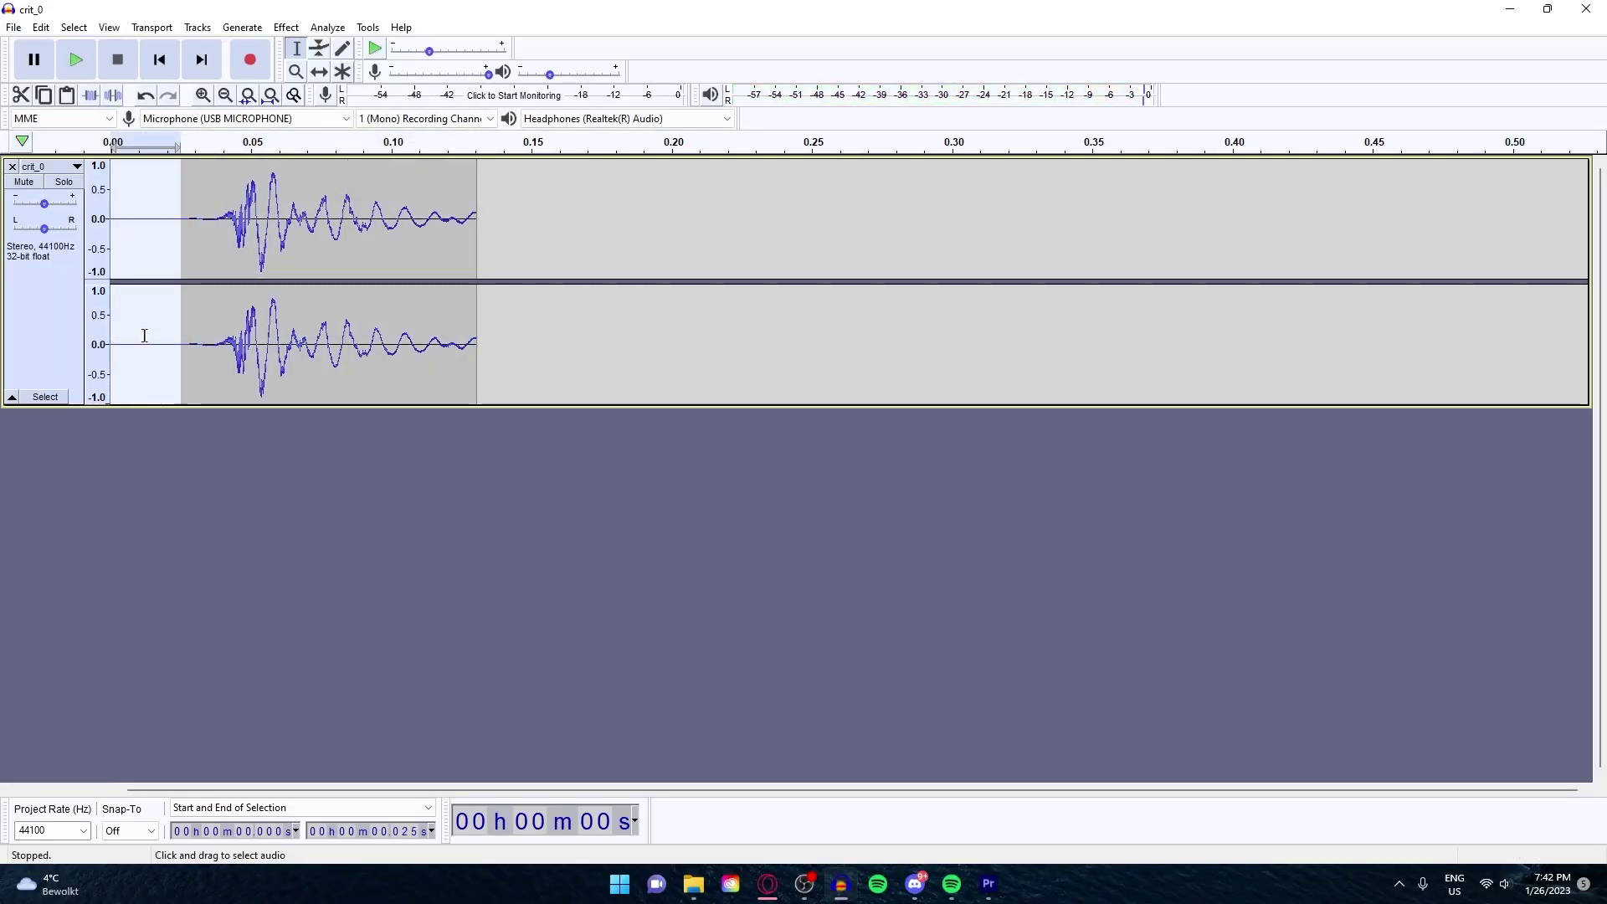
pyautogui.press('space')
pyautogui.hotkey('ctrl', 'c')
pyautogui.click(477, 359)
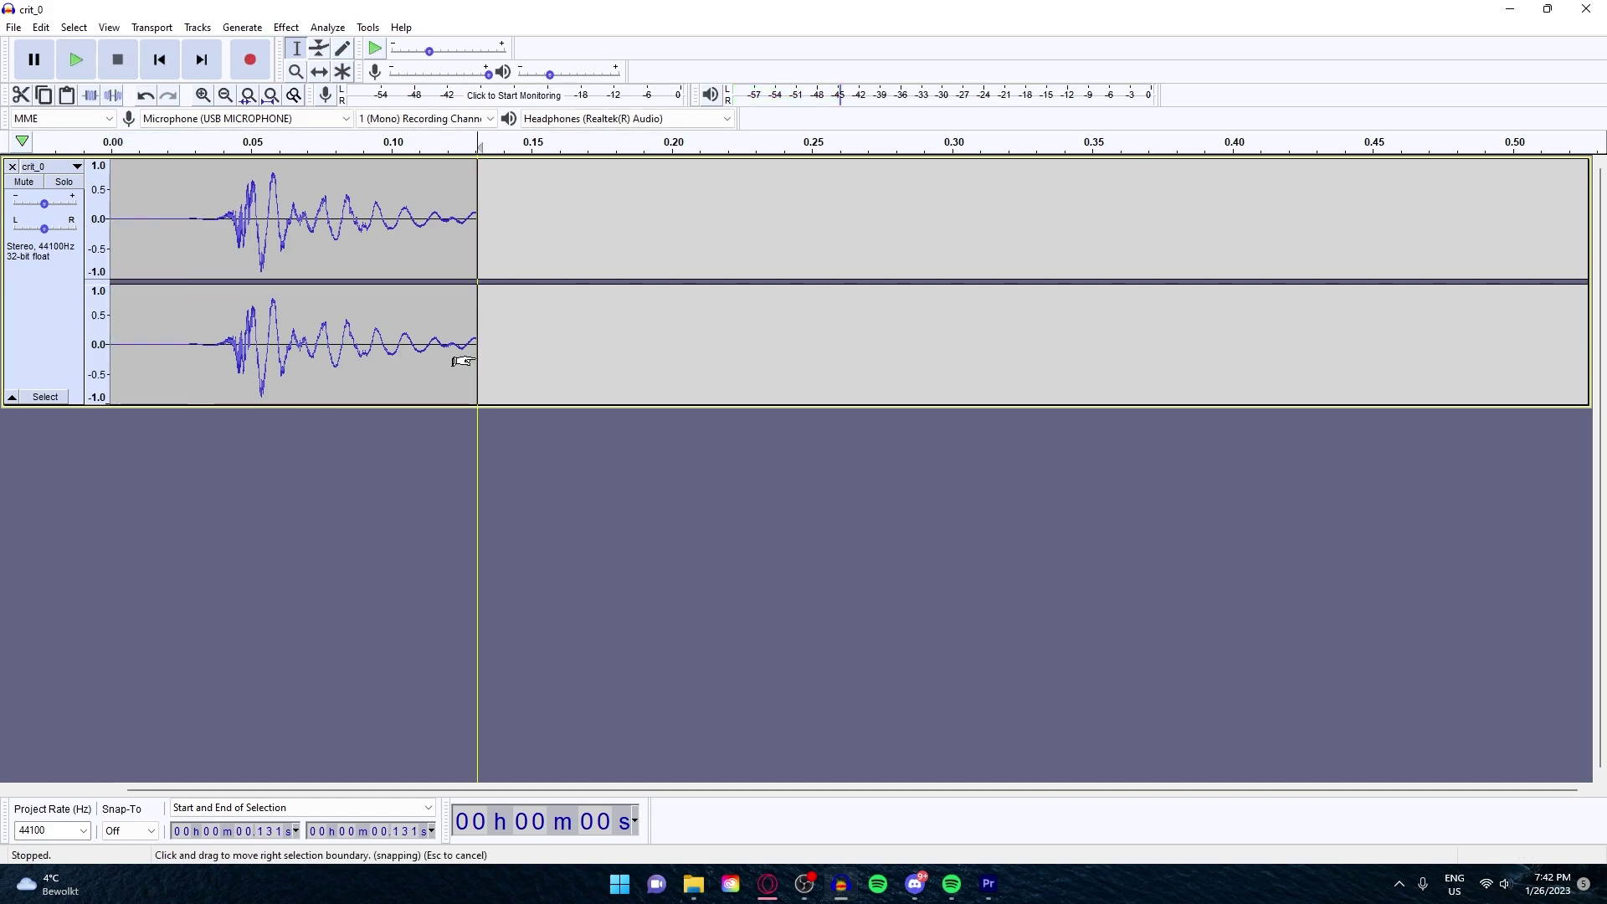
pyautogui.hotkey('ctrl', 'v')
pyautogui.click(502, 359)
pyautogui.hotkey('ctrl', 'v')
pyautogui.hotkey('ctrl', 'v')
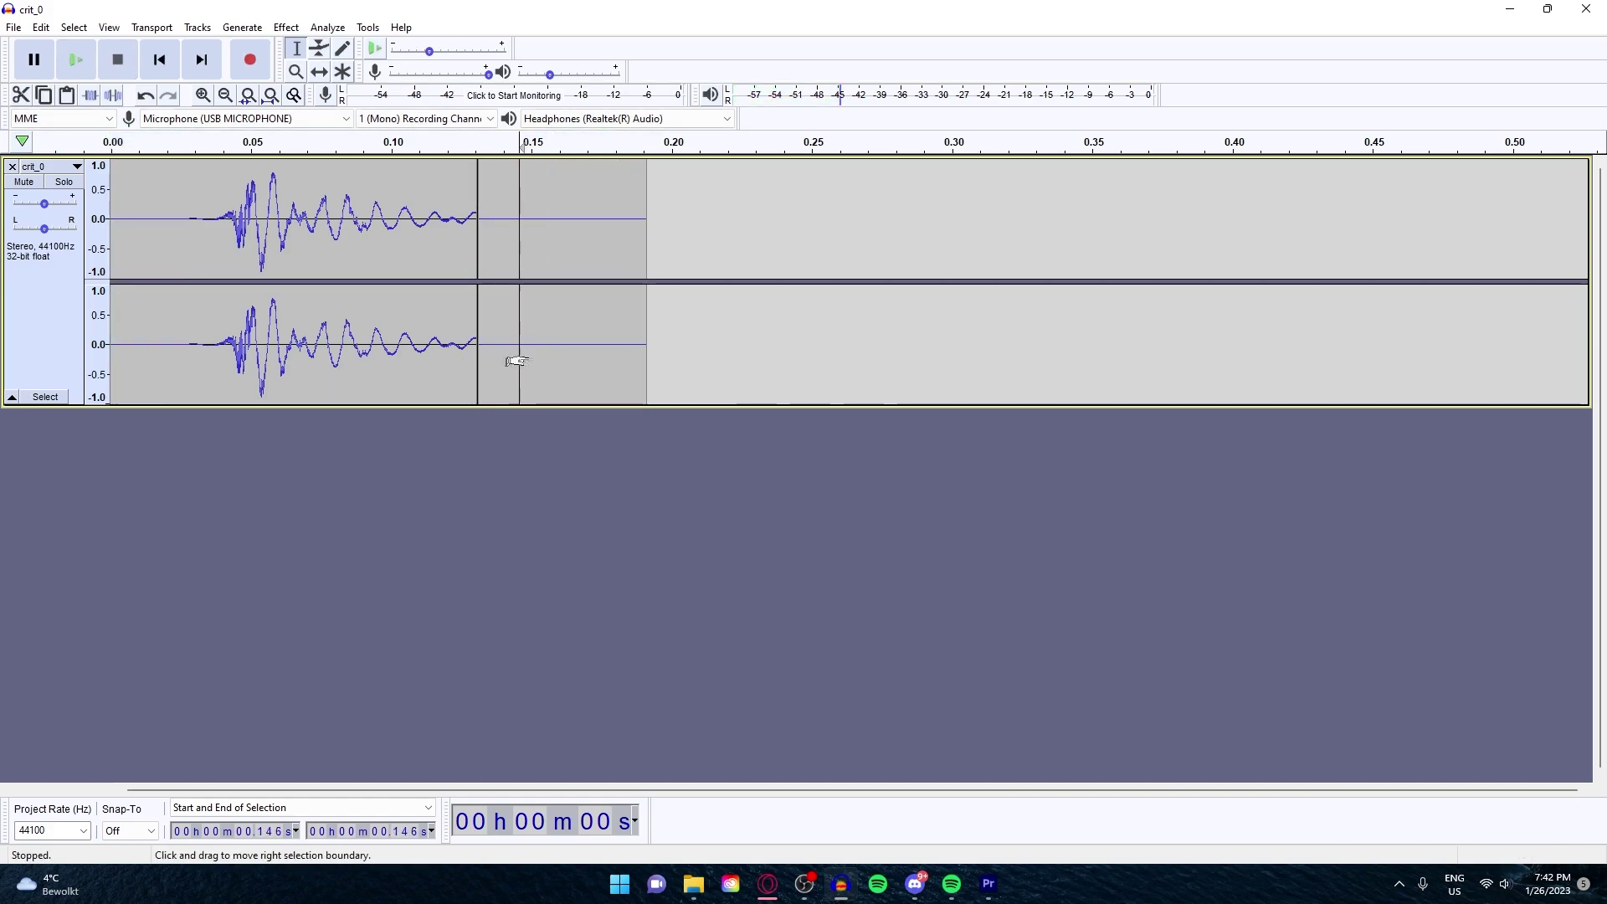
pyautogui.hotkey('ctrl', 'v')
pyautogui.hotkey('ctrl', 'v')
pyautogui.hotkey('ctrl', 'v')
pyautogui.click(611, 356)
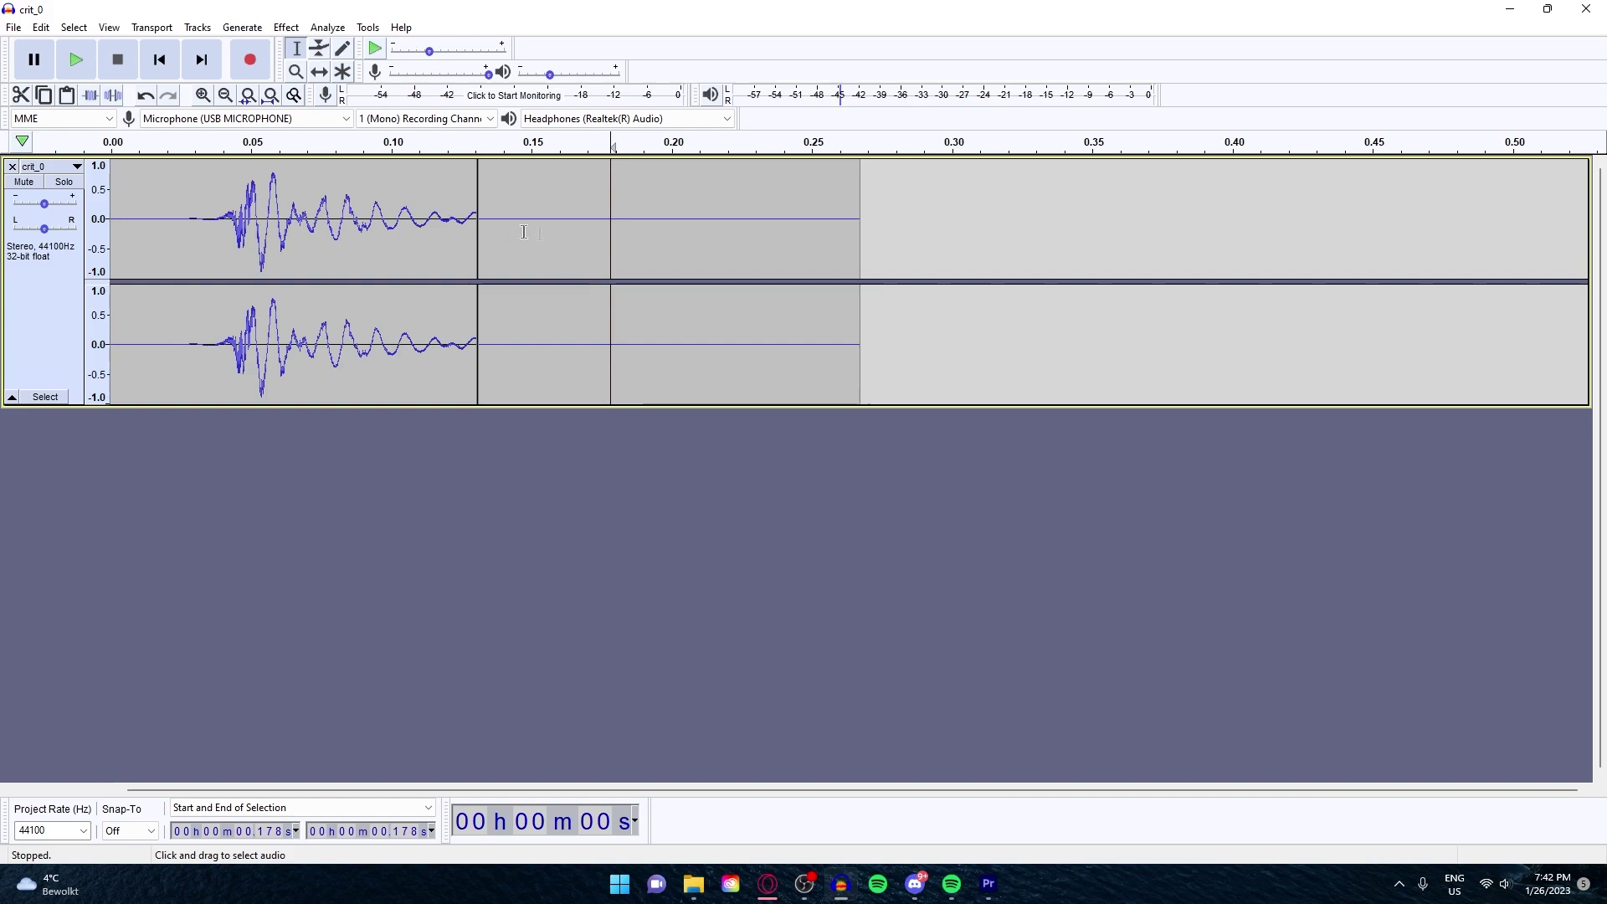
pyautogui.doubleClick(819, 227)
pyautogui.click(534, 327)
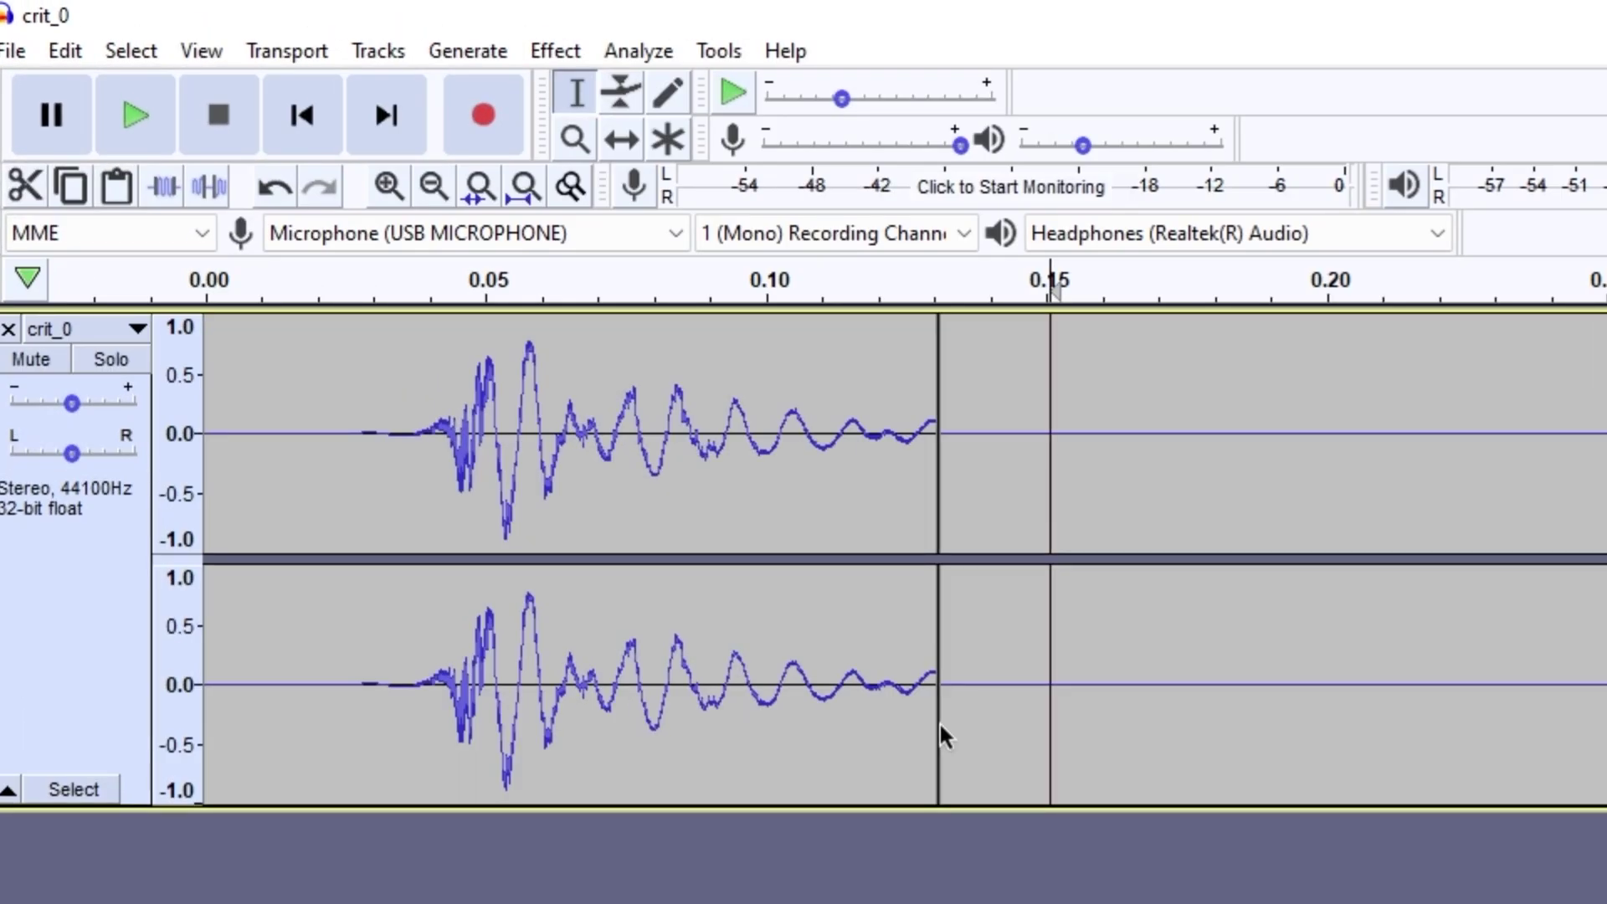
pyautogui.click(480, 364)
# - Select the joined clip and load the Medium Room reverb factory preset
pyautogui.doubleClick(936, 708)
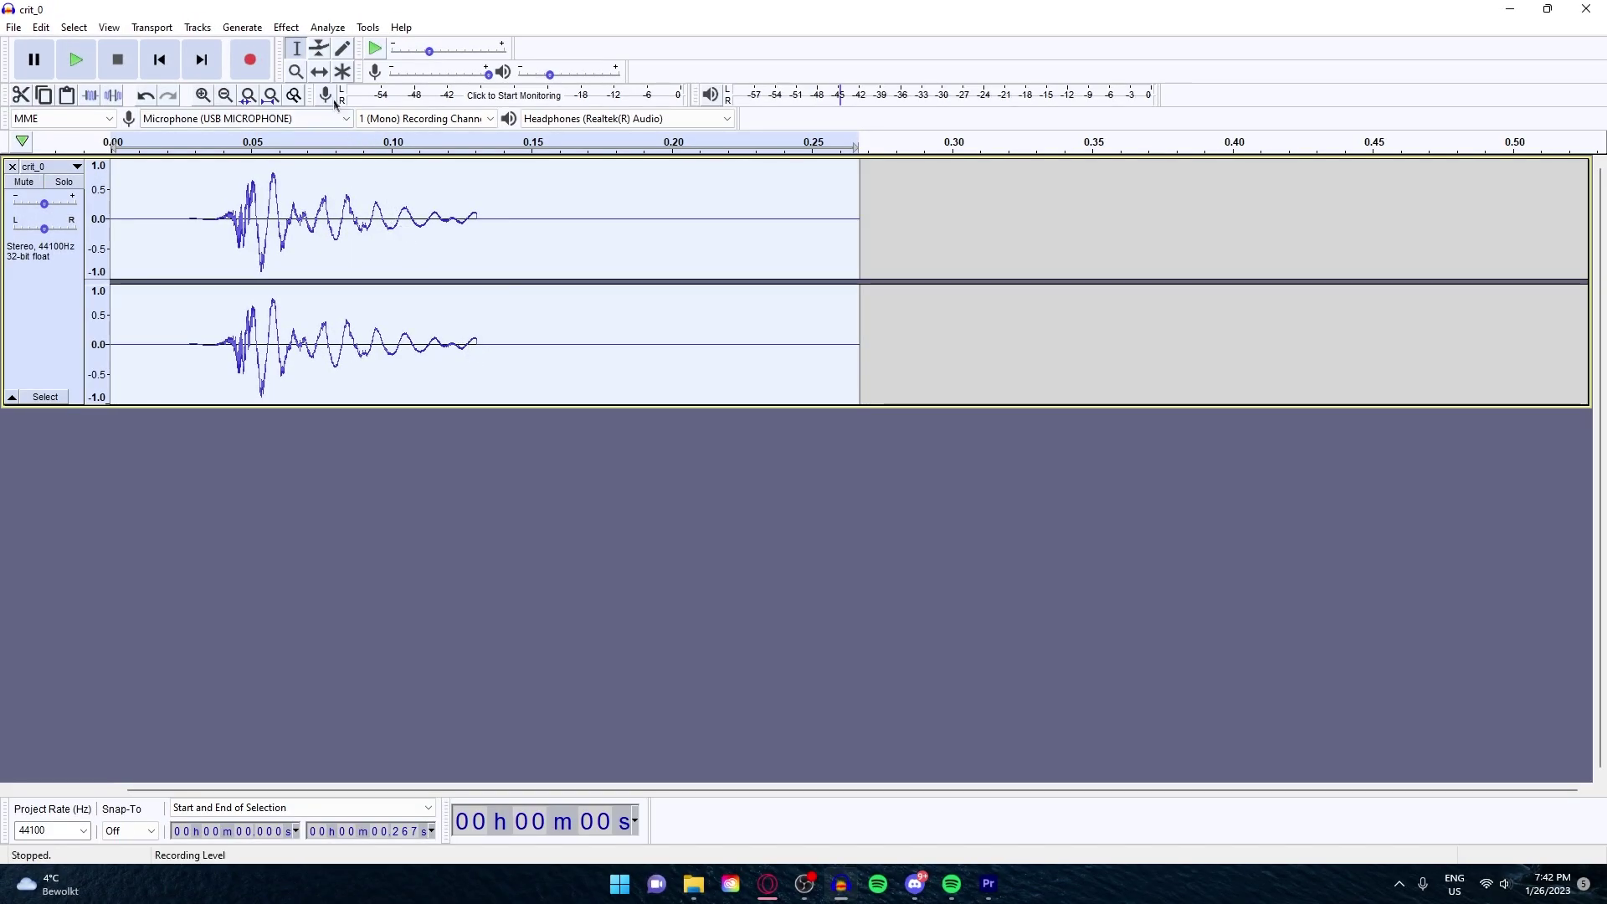
pyautogui.click(285, 28)
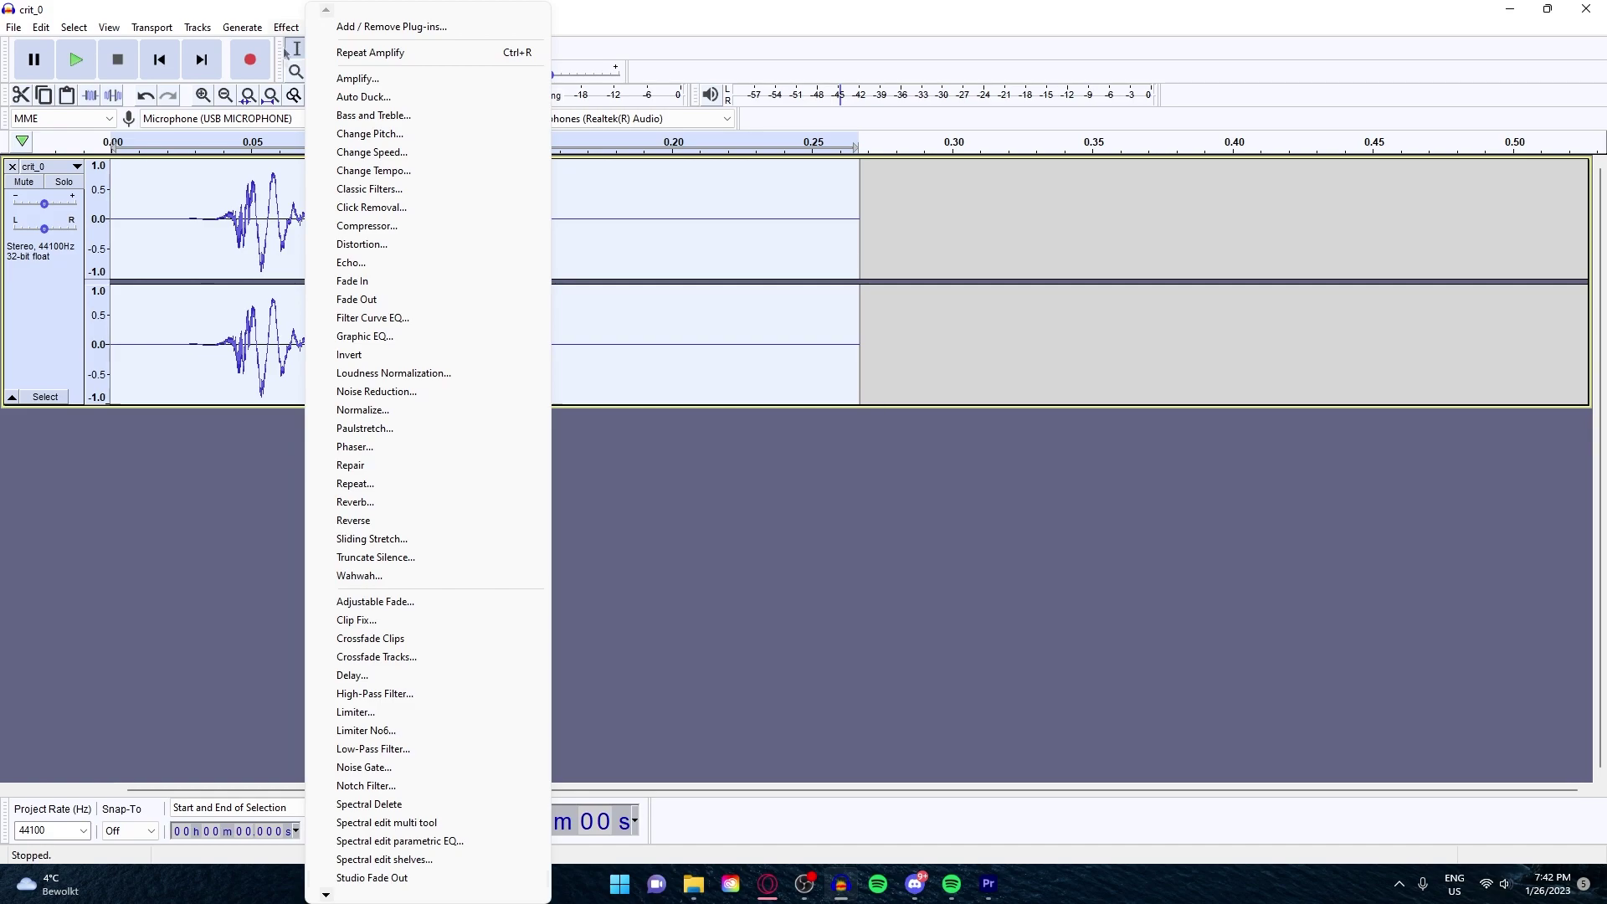
pyautogui.click(381, 502)
pyautogui.click(668, 578)
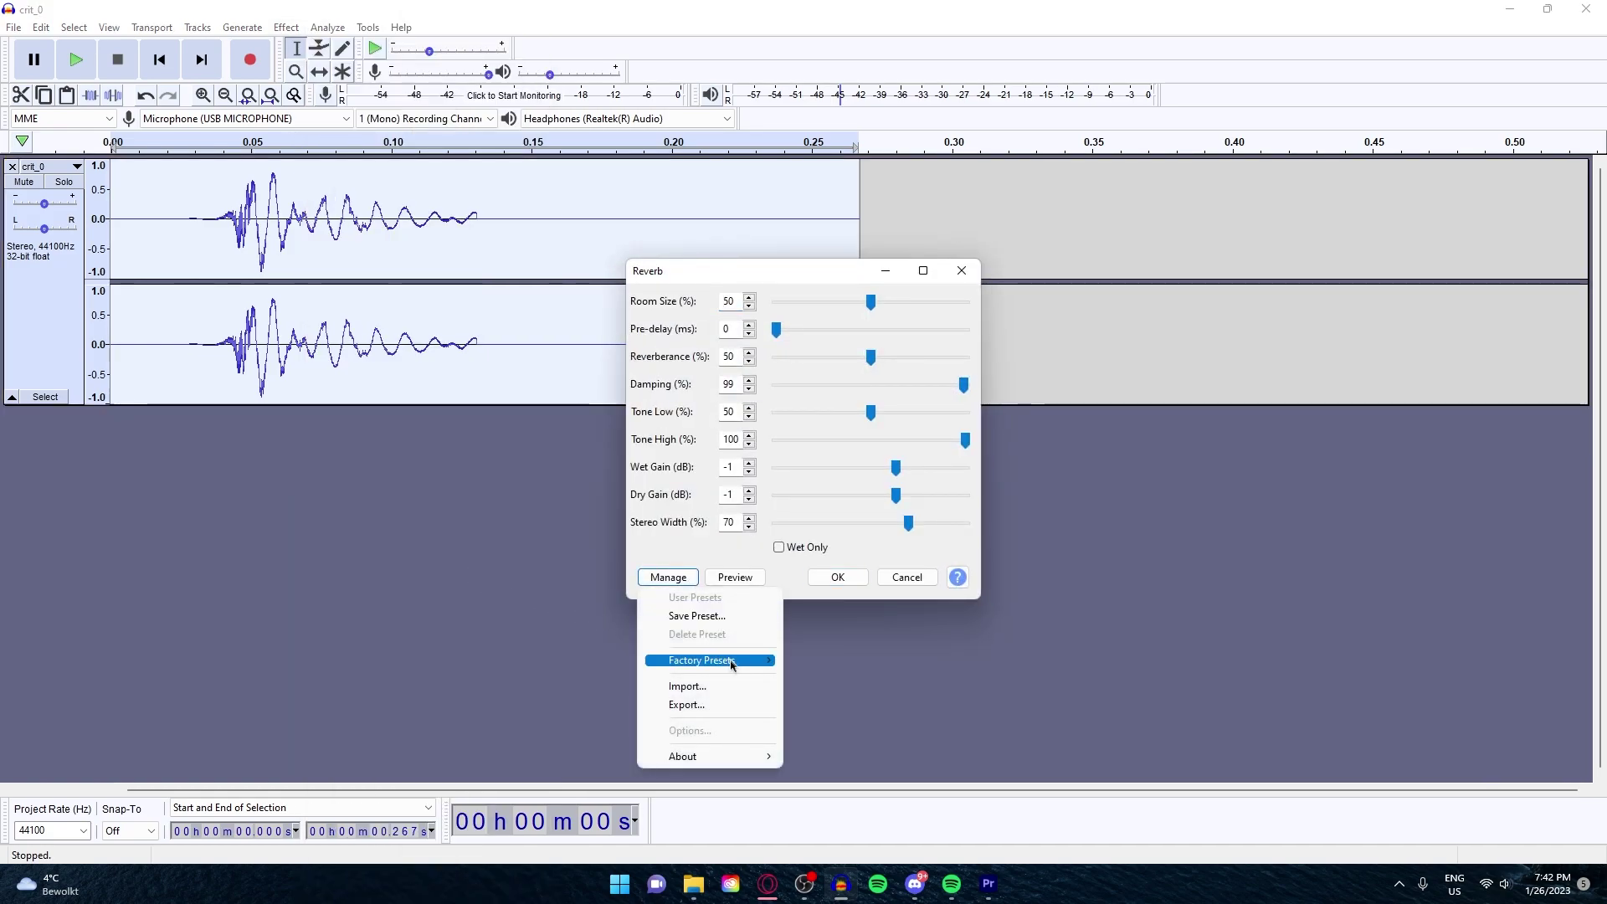
pyautogui.moveTo(734, 665)
pyautogui.click(883, 777)
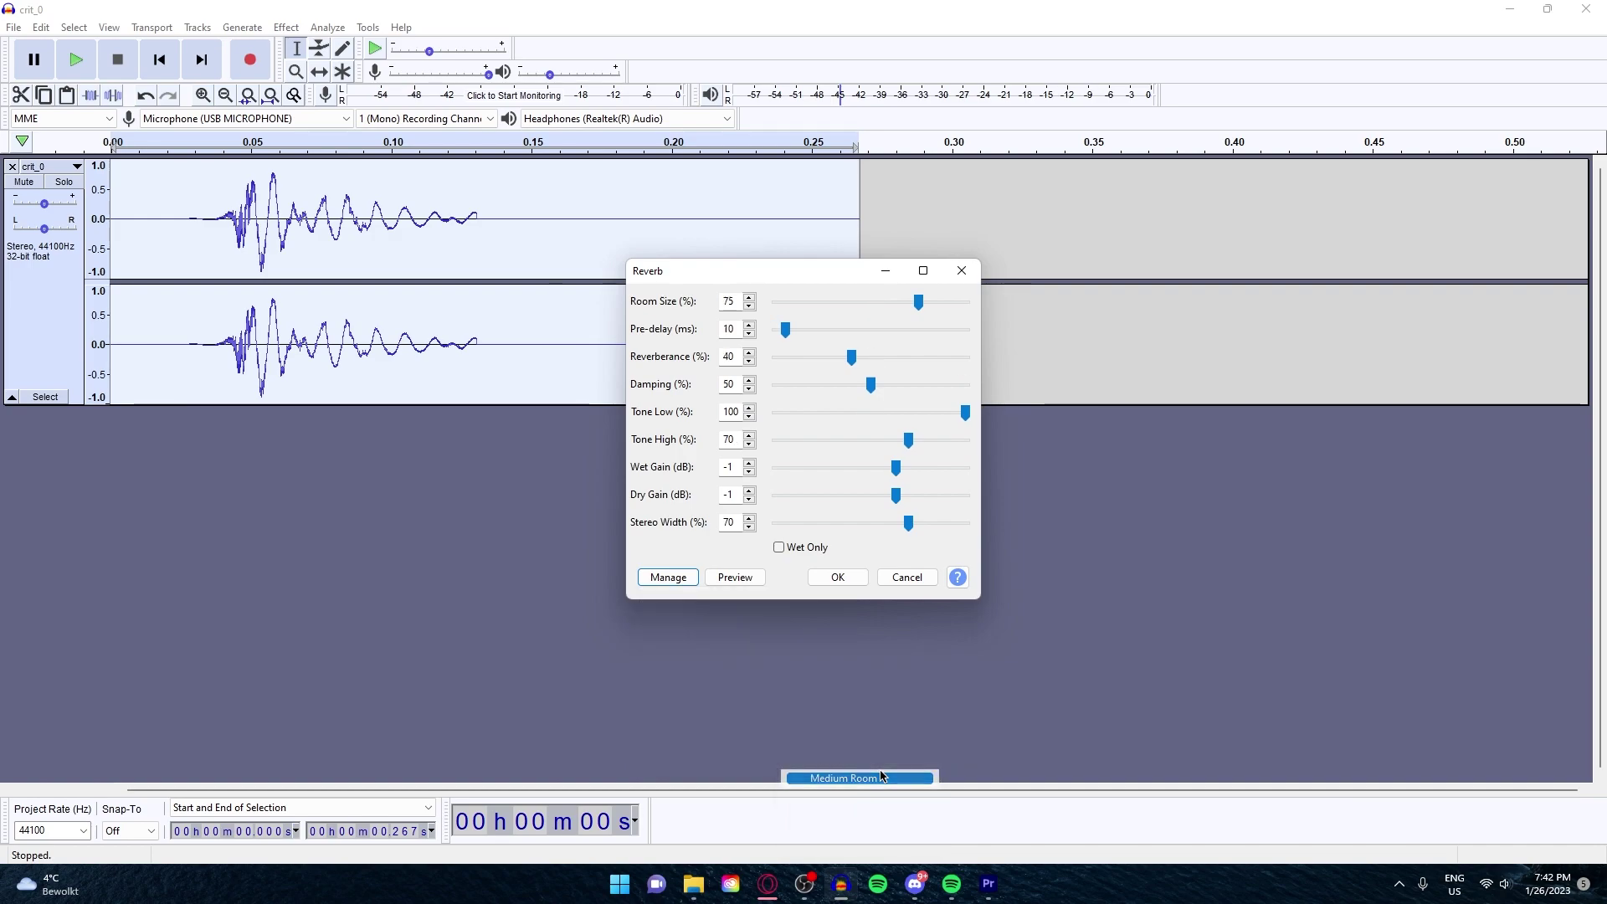
# - Apply the Medium Room reverb, then fade out the whole 0–0.267 s clip
pyautogui.click(836, 578)
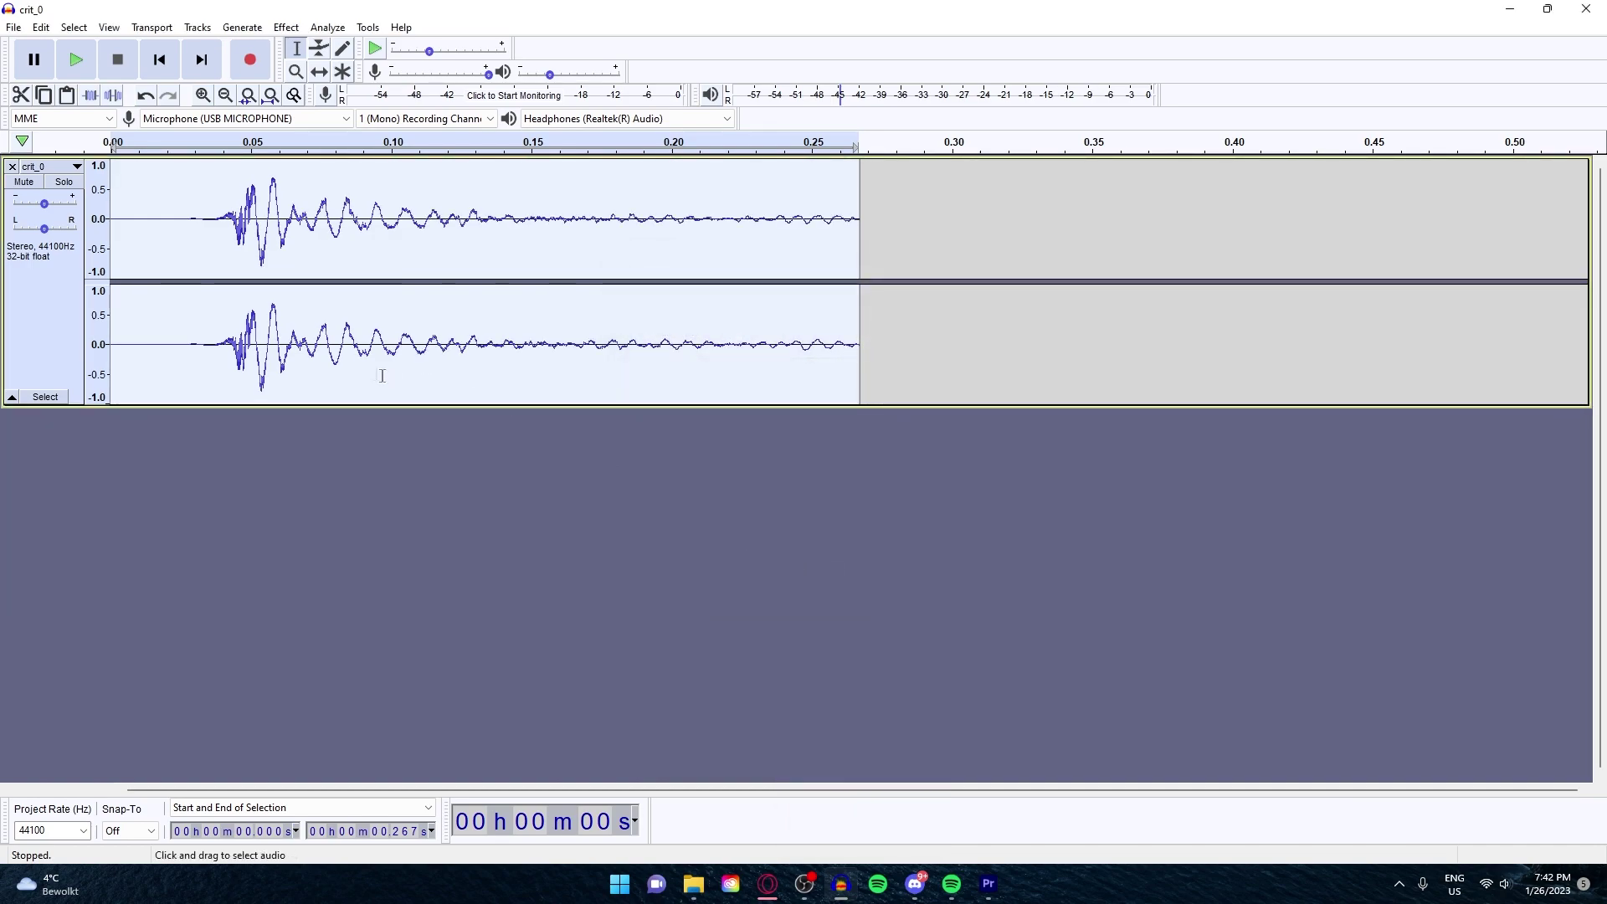
pyautogui.press('space')
pyautogui.moveTo(836, 175); pyautogui.dragTo(860, 175)
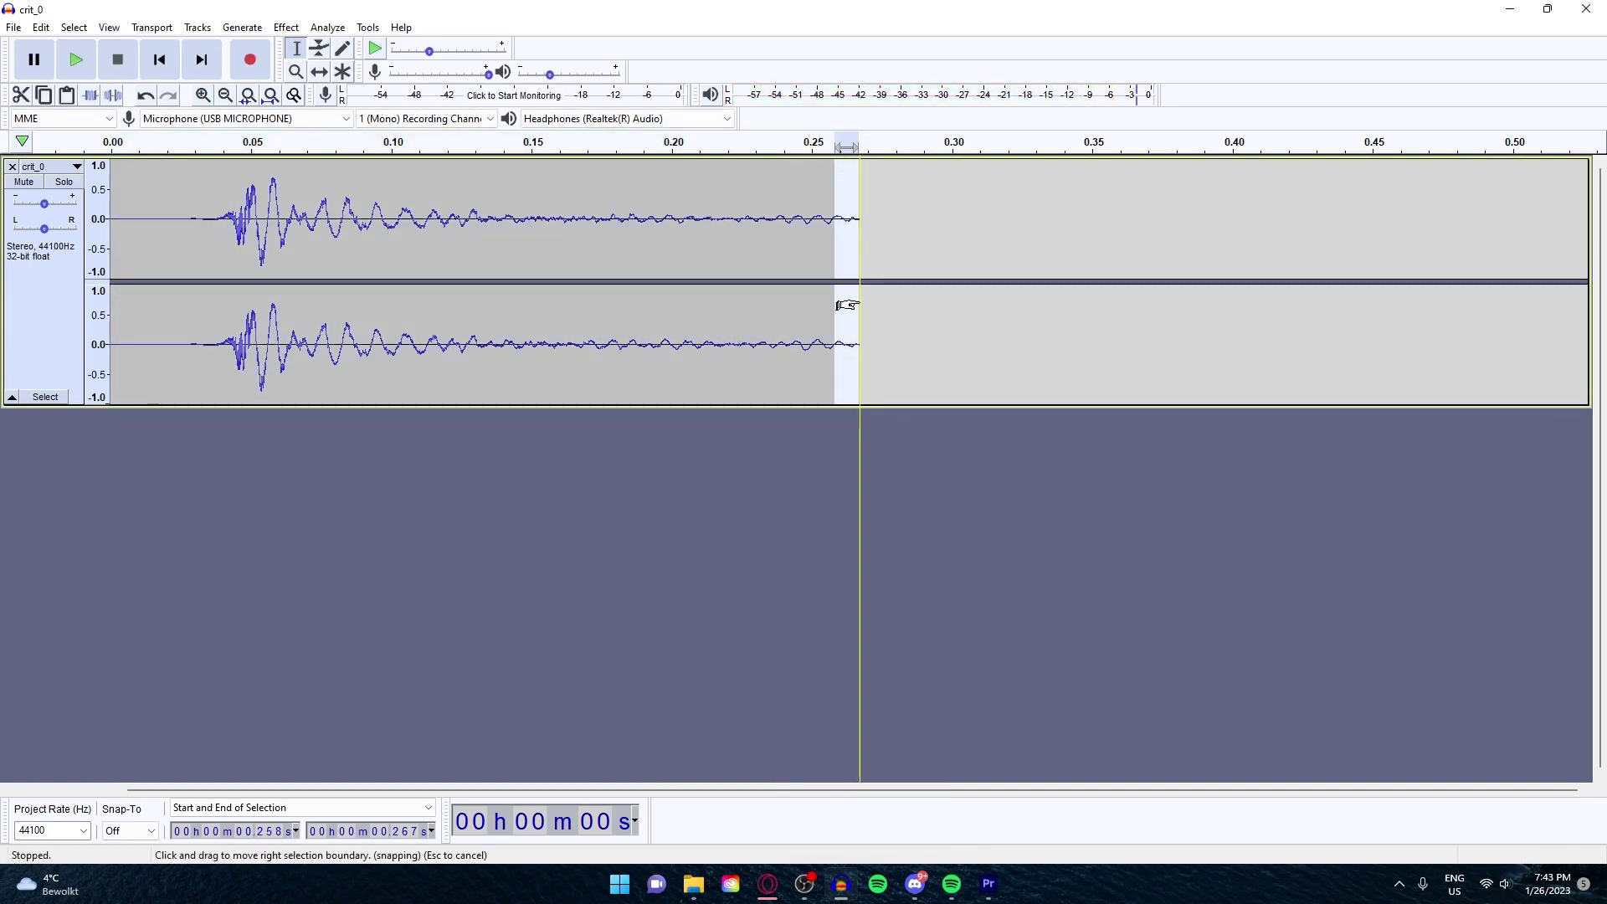
pyautogui.moveTo(859, 305); pyautogui.dragTo(35, 179)
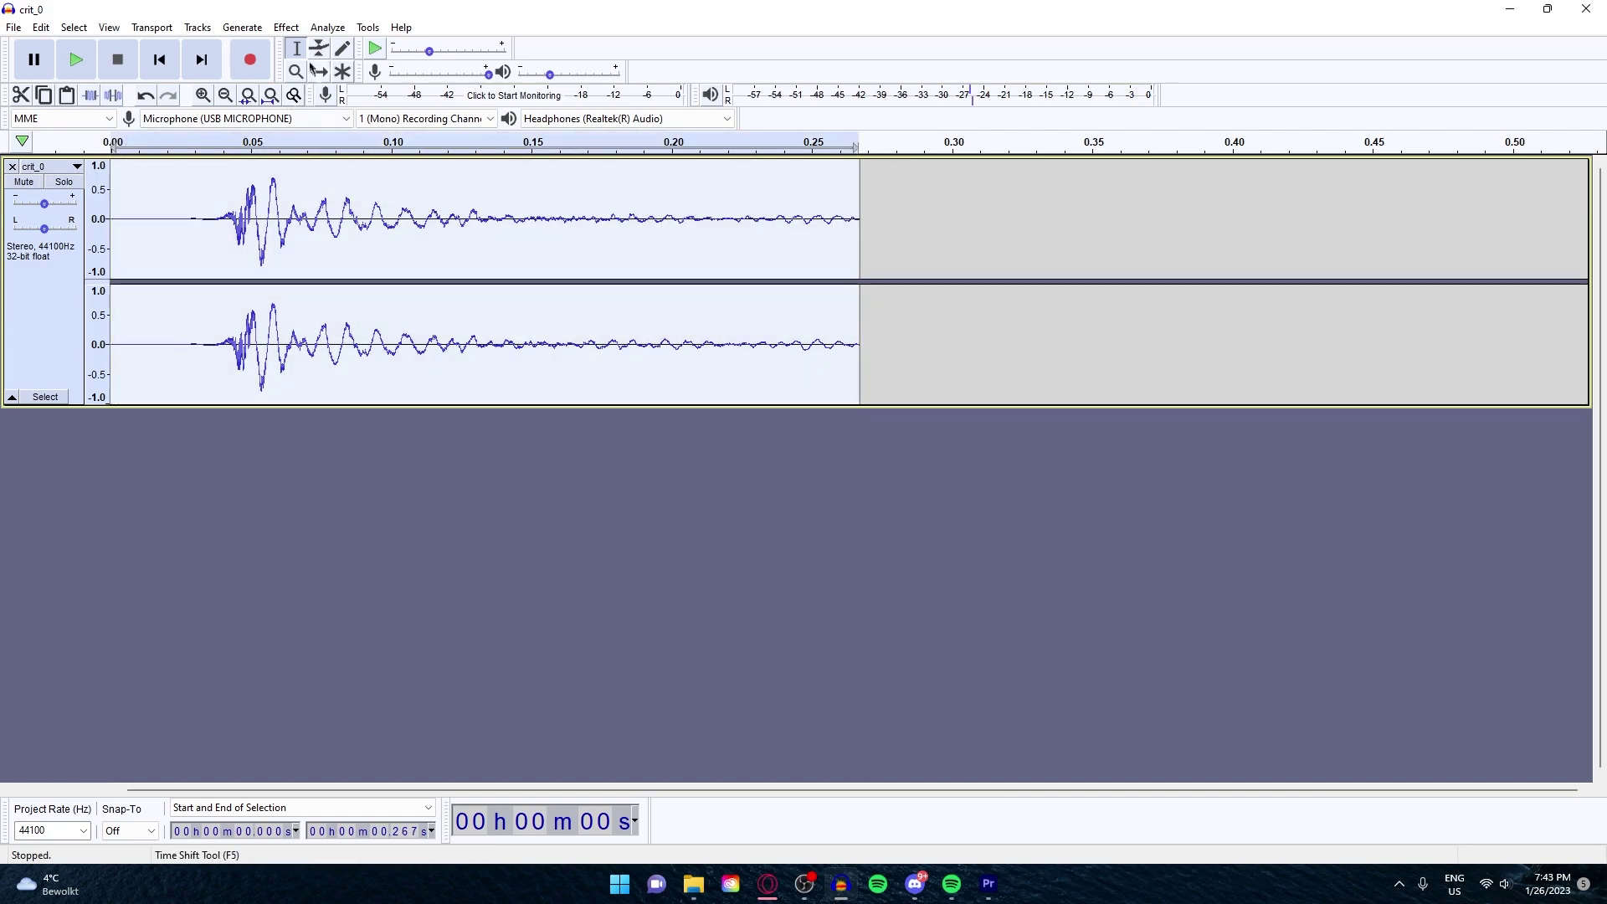
pyautogui.click(286, 27)
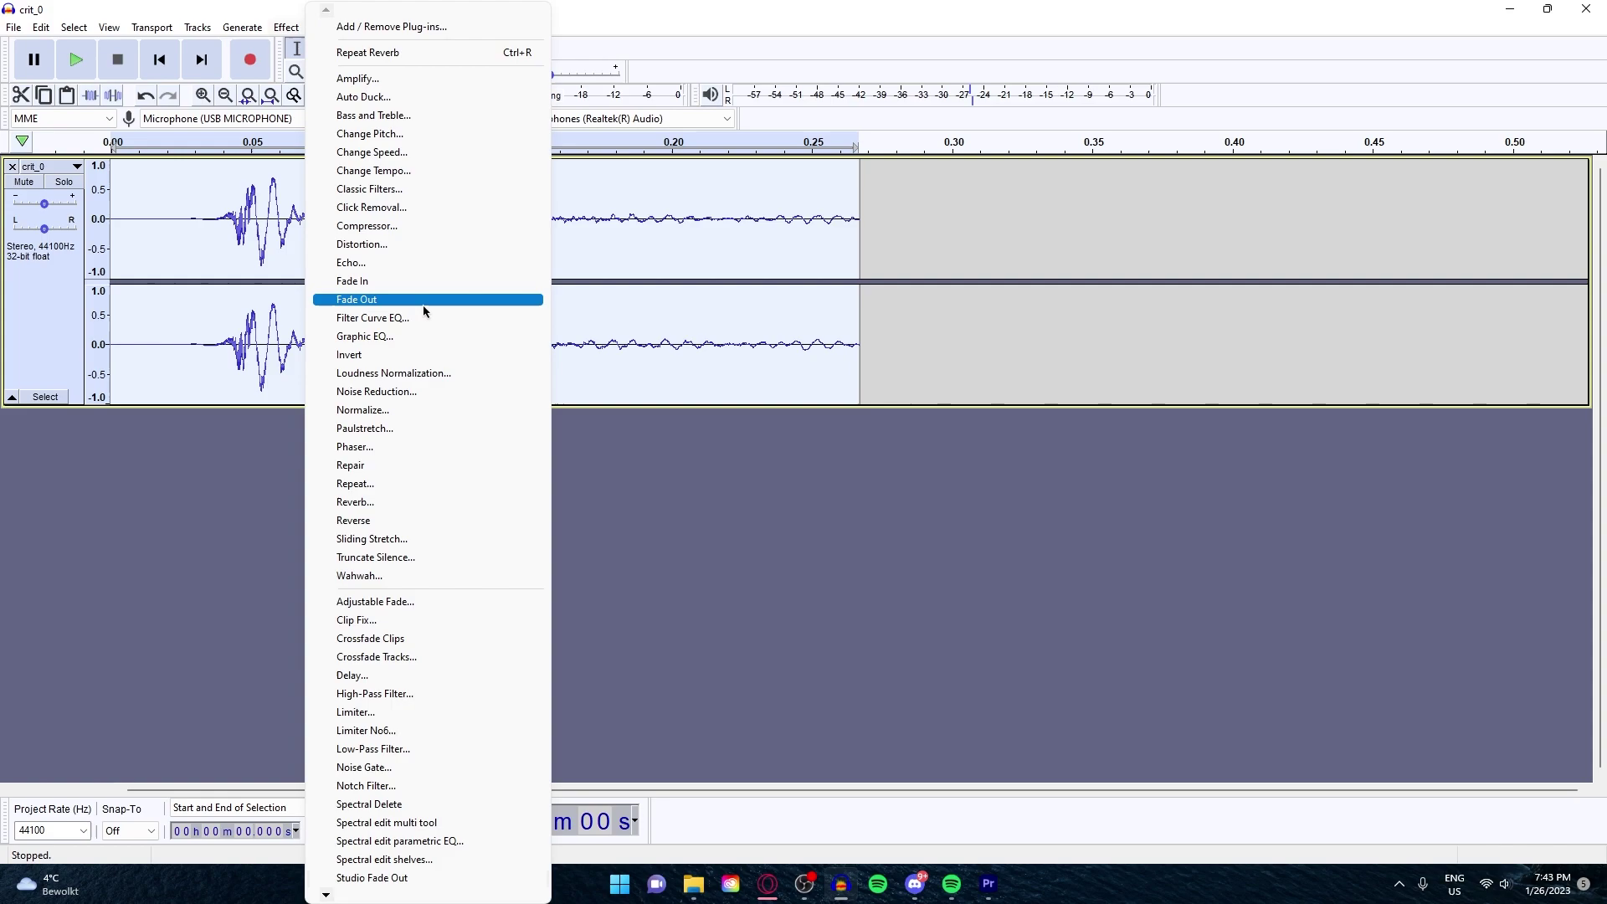
pyautogui.click(423, 303)
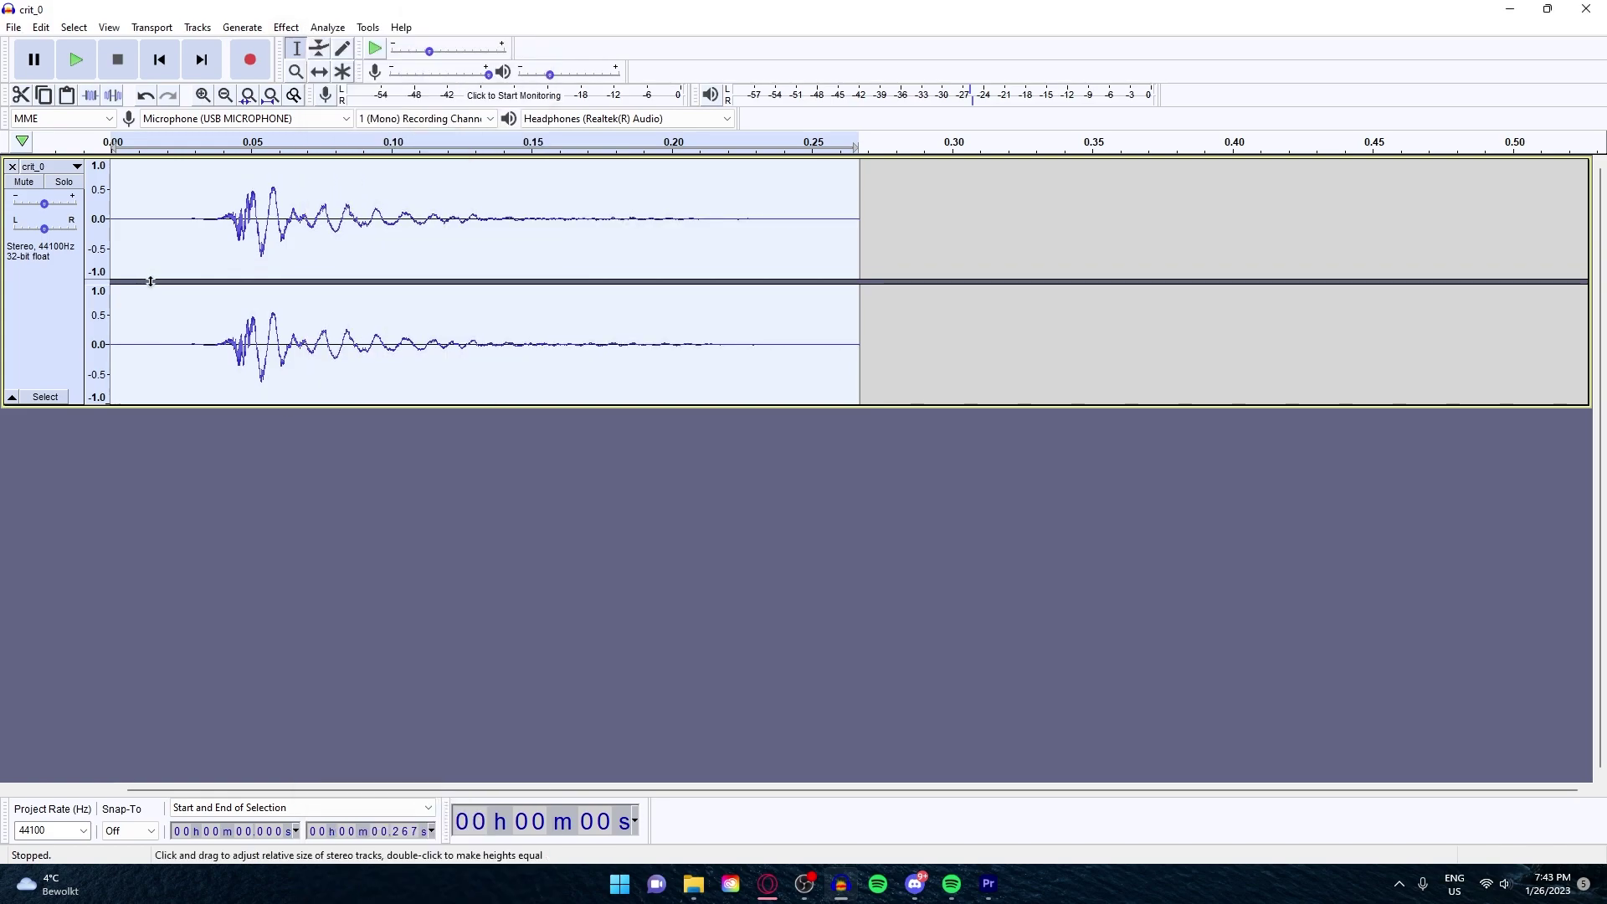
# - Compare the processed crit_0 against the original using Solo, then delete the processed track
pyautogui.click(168, 243)
pyautogui.press('space')
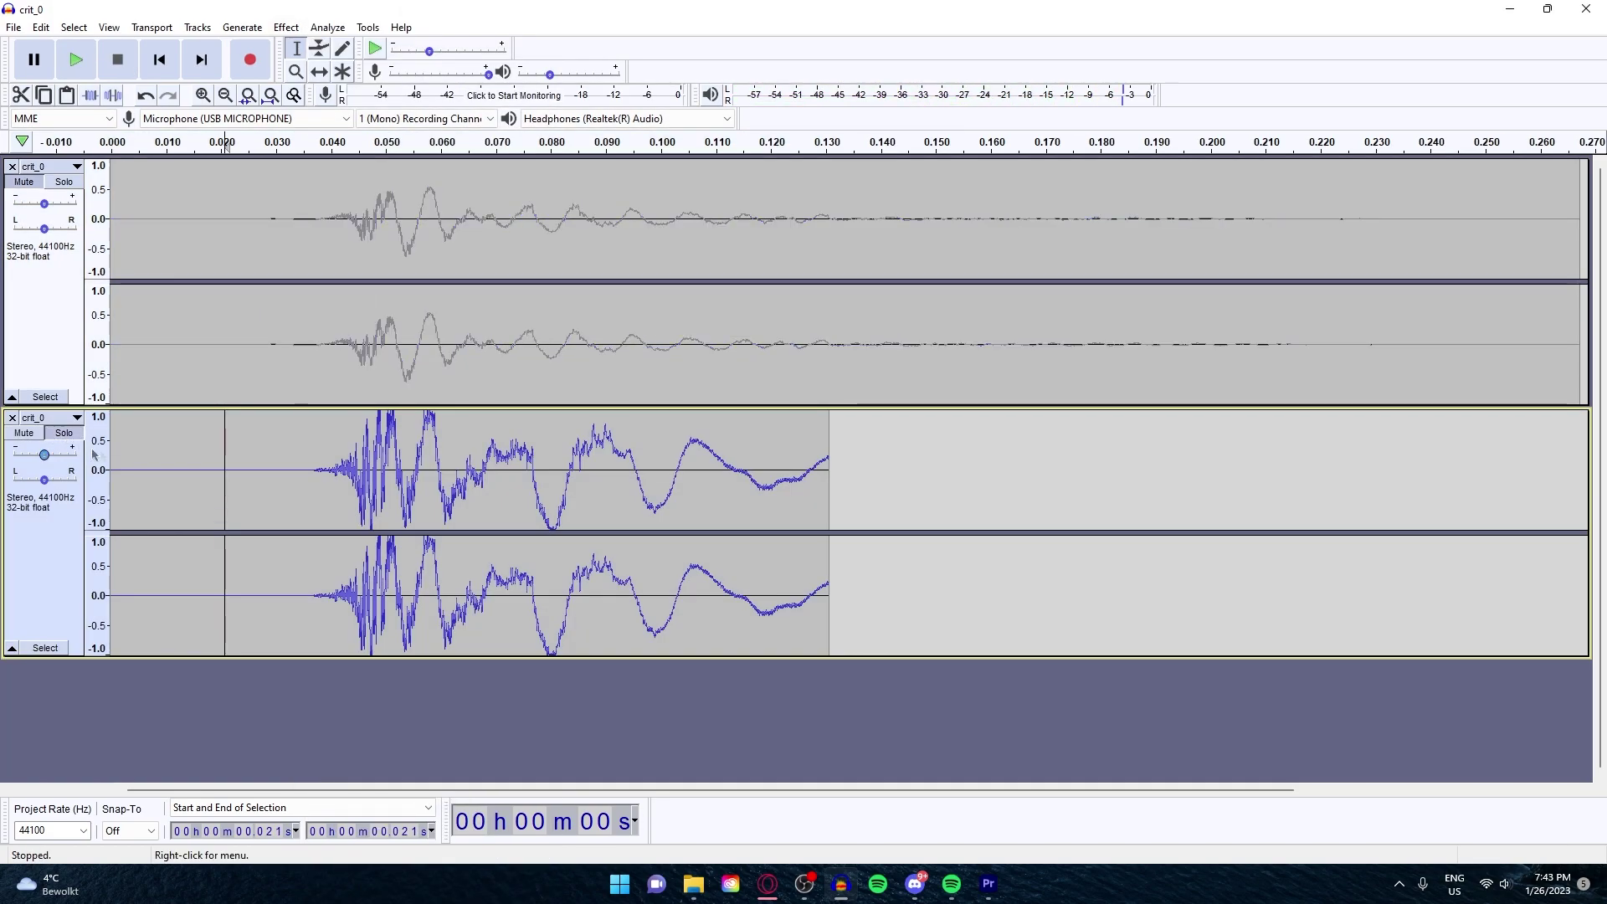
pyautogui.press('space')
pyautogui.click(64, 181)
pyautogui.click(63, 181)
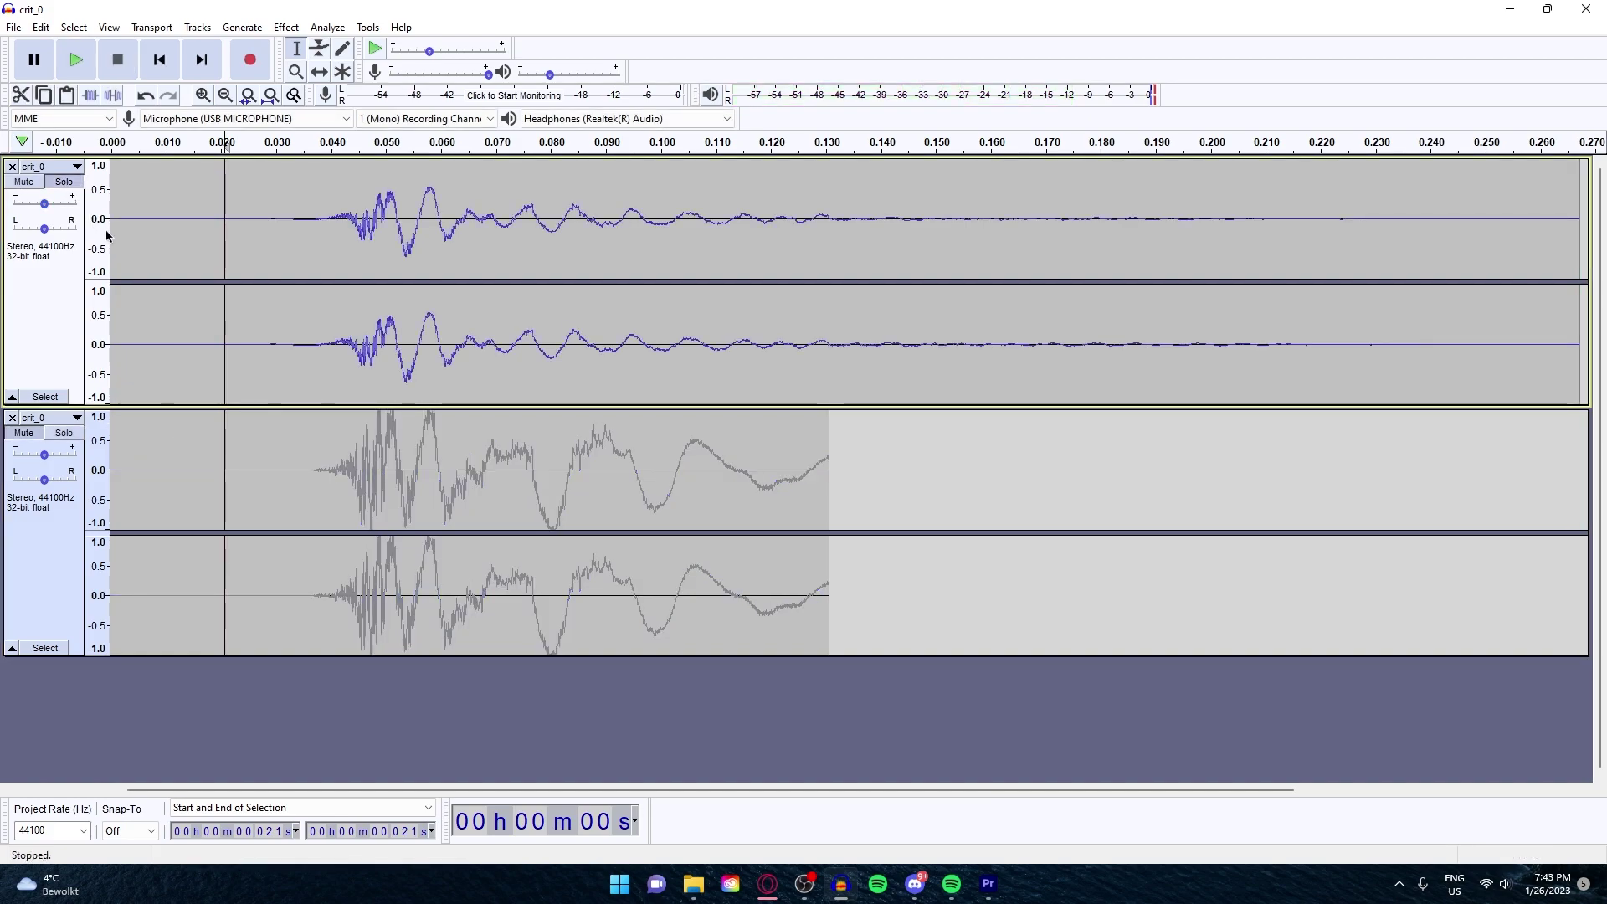
pyautogui.press('space')
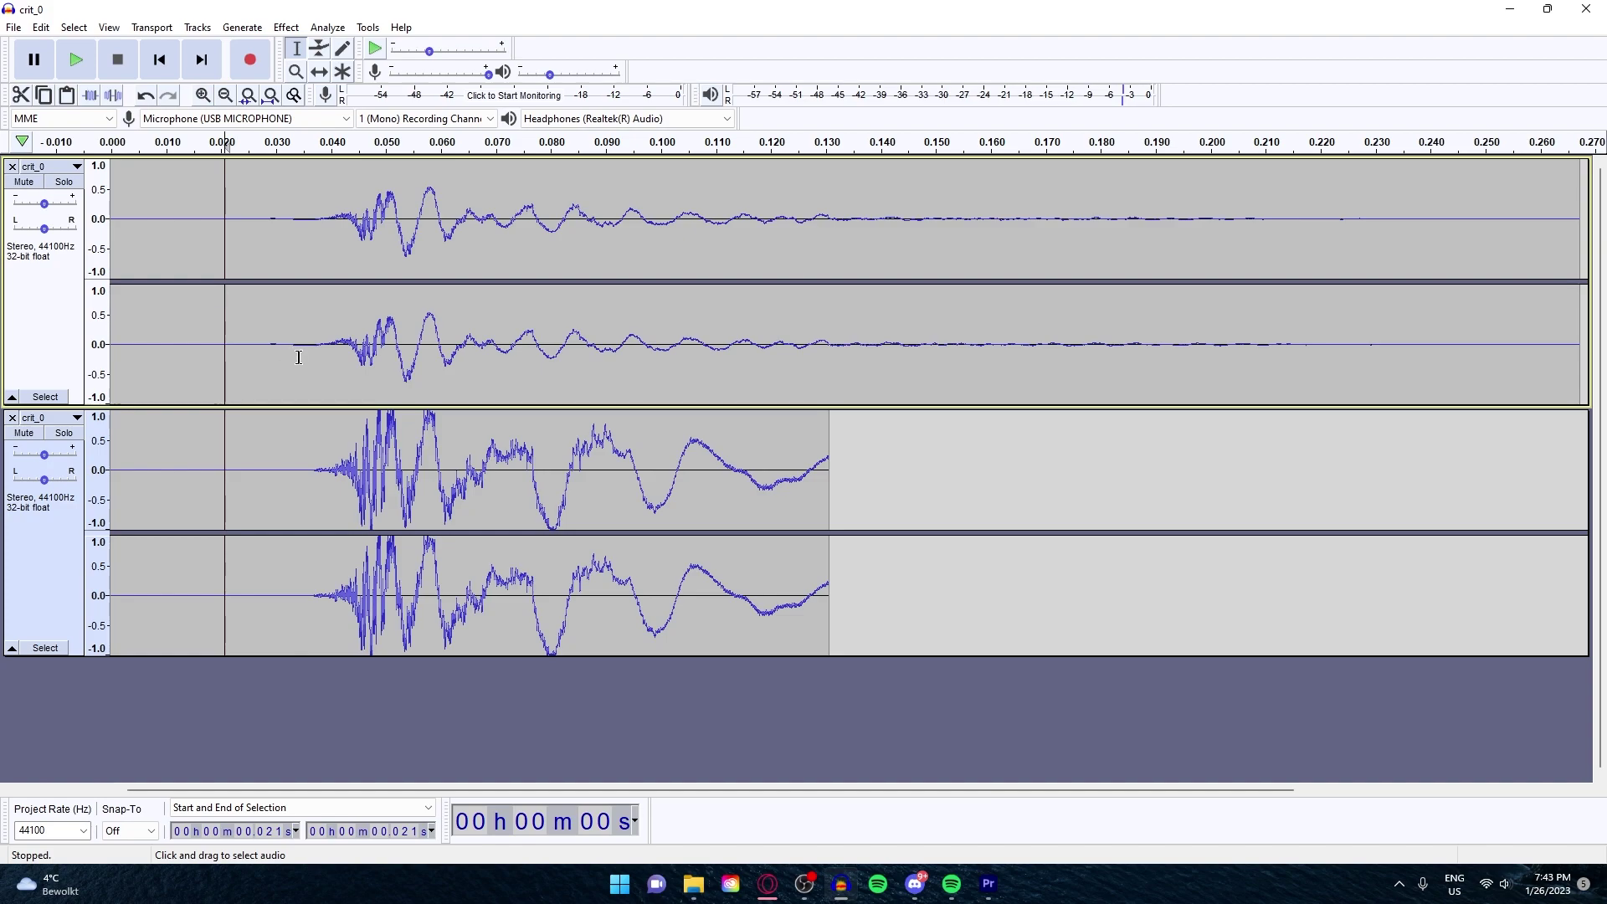
pyautogui.hotkey('shift', 'c')
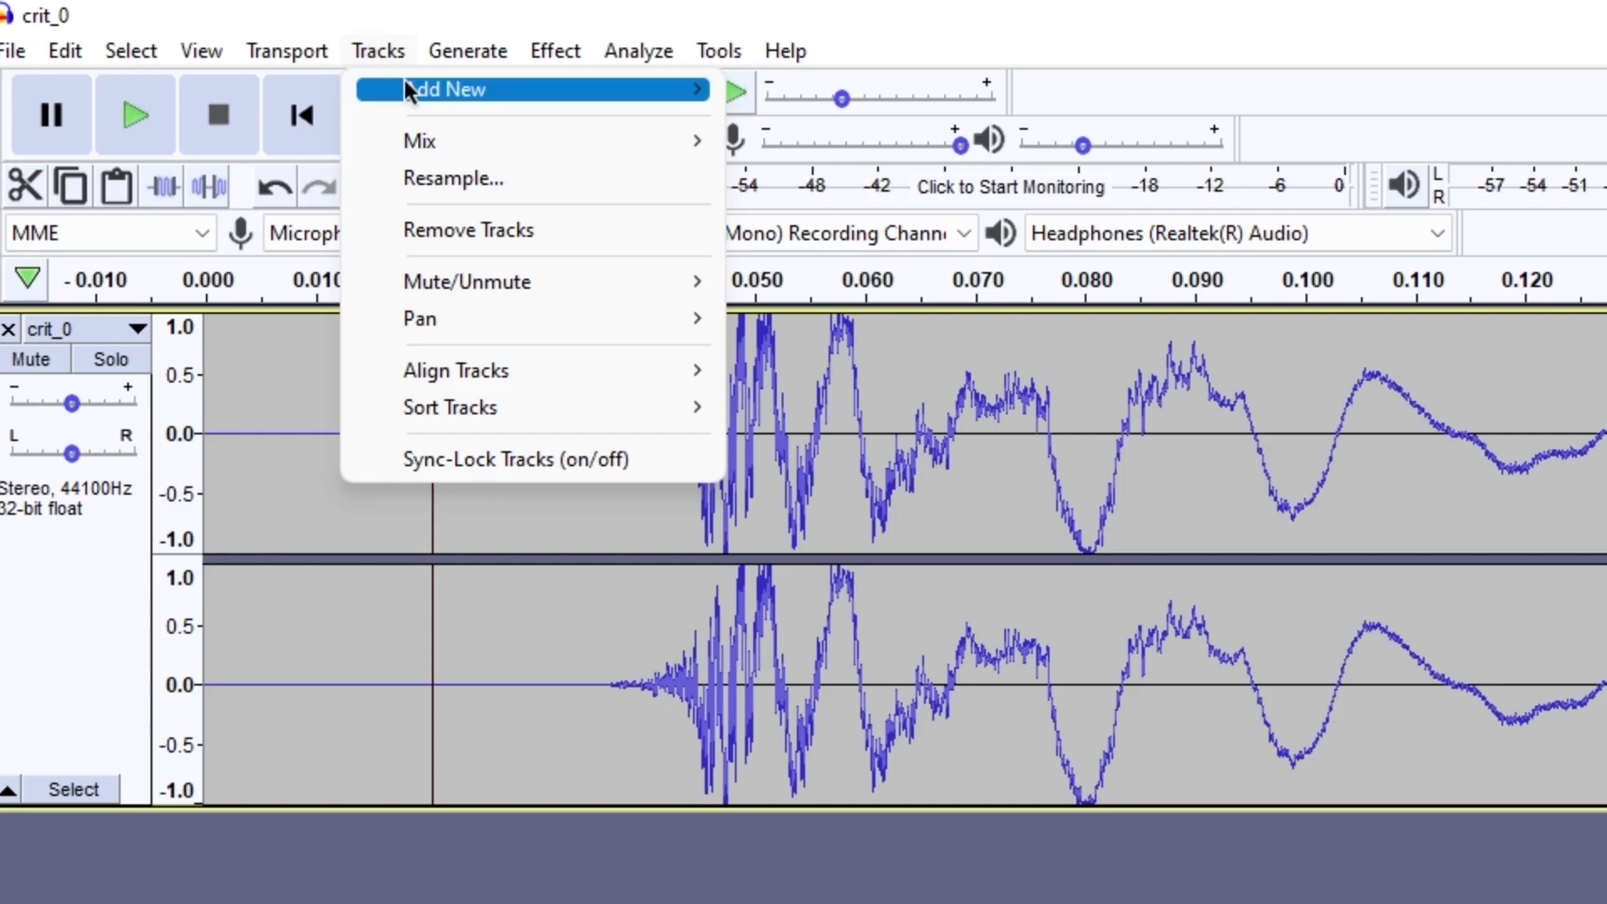
# - Add a mono track, record about 34 seconds into it, and select its first second
pyautogui.moveTo(628, 89)
pyautogui.click(770, 89)
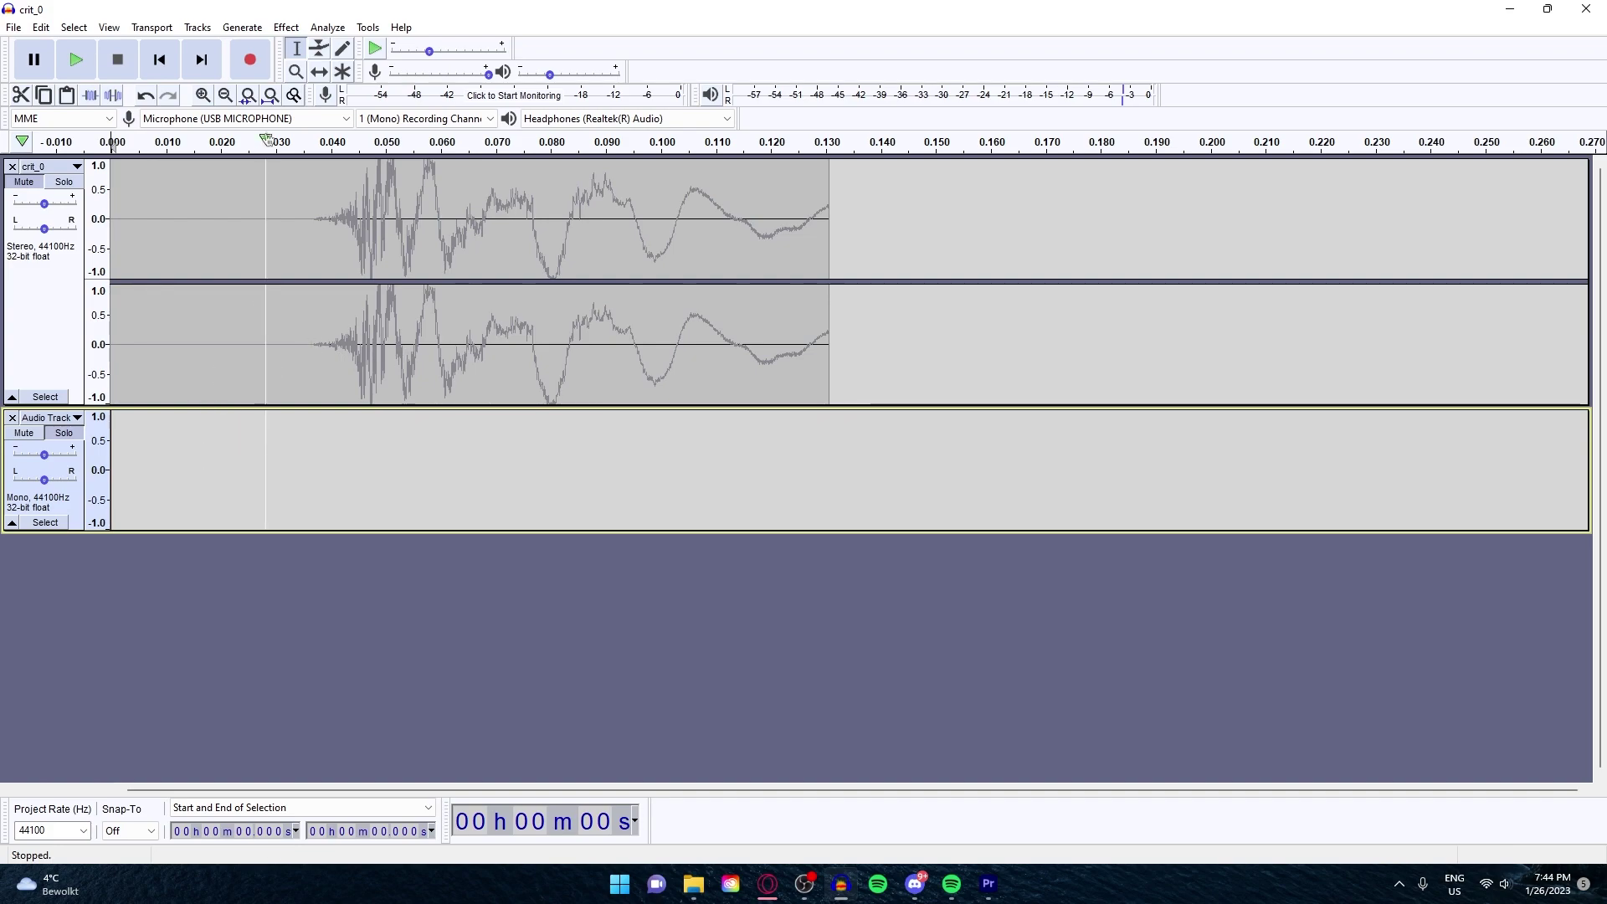
pyautogui.click(251, 60)
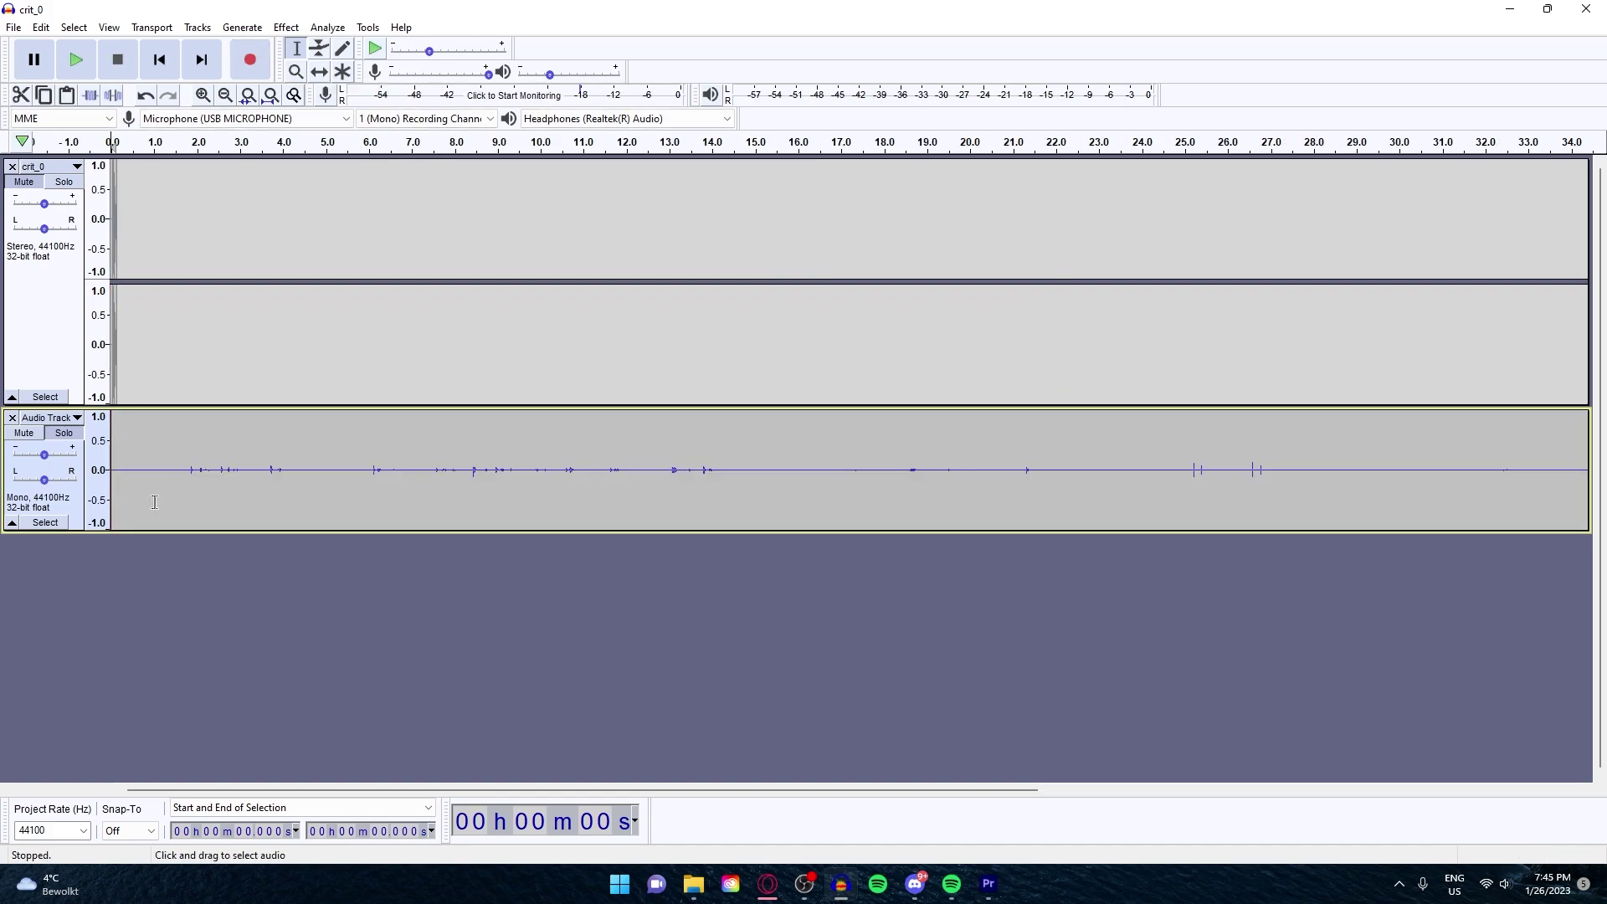
pyautogui.moveTo(180, 479); pyautogui.dragTo(1480, 454)
pyautogui.click(1165, 456)
pyautogui.moveTo(153, 487); pyautogui.dragTo(24, 486)
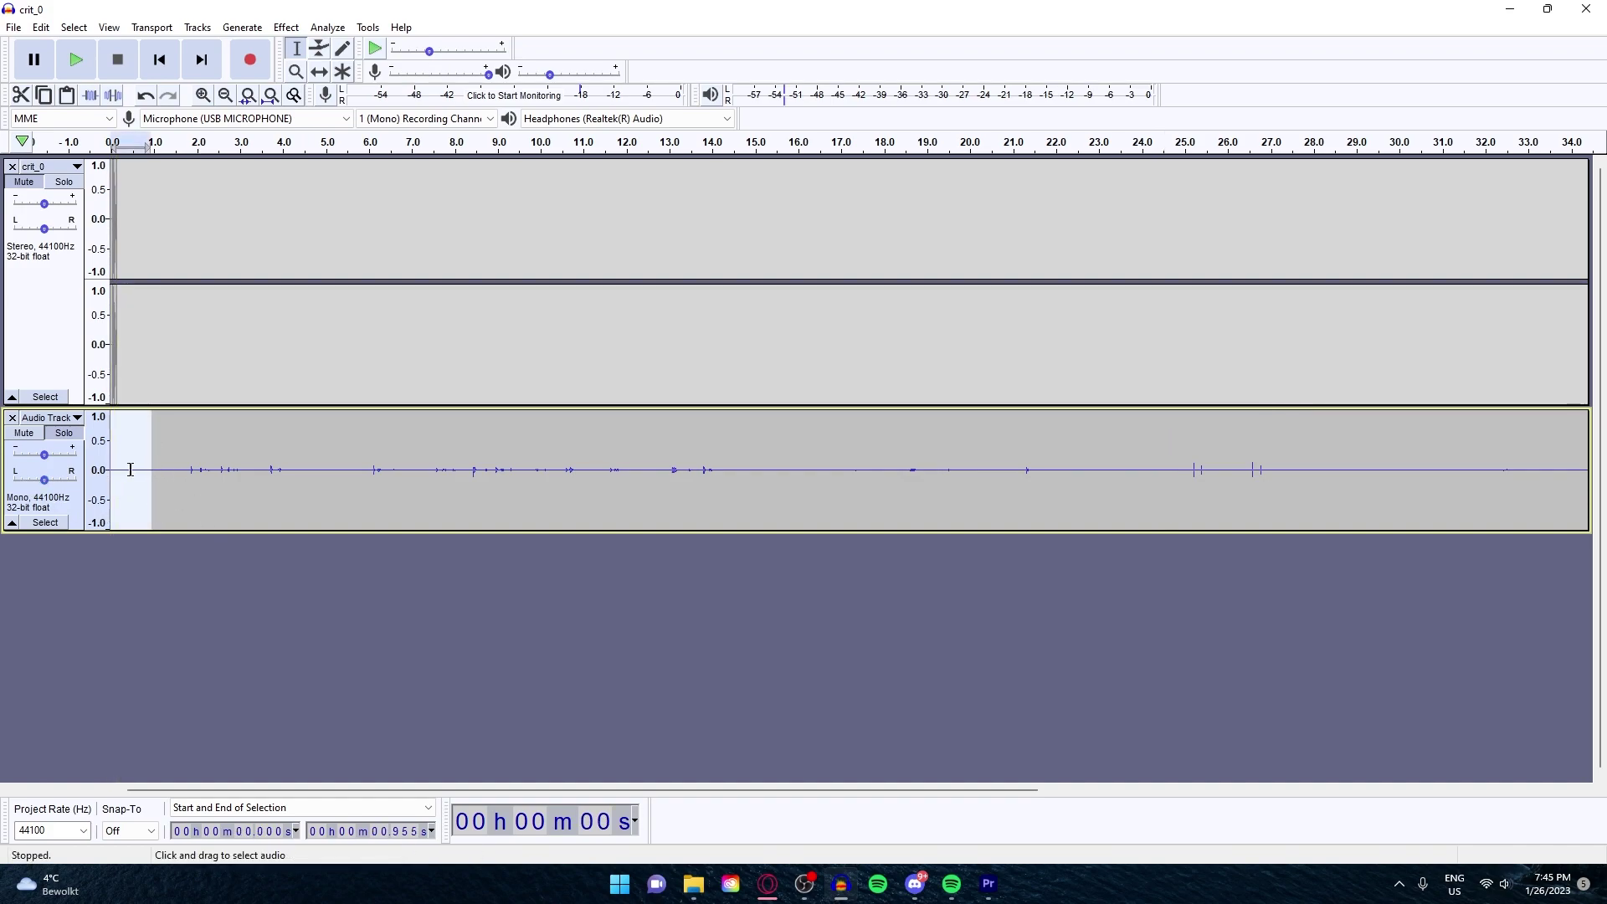
# - Capture a Noise Reduction profile from the recording's first second of background noise
pyautogui.click(287, 27)
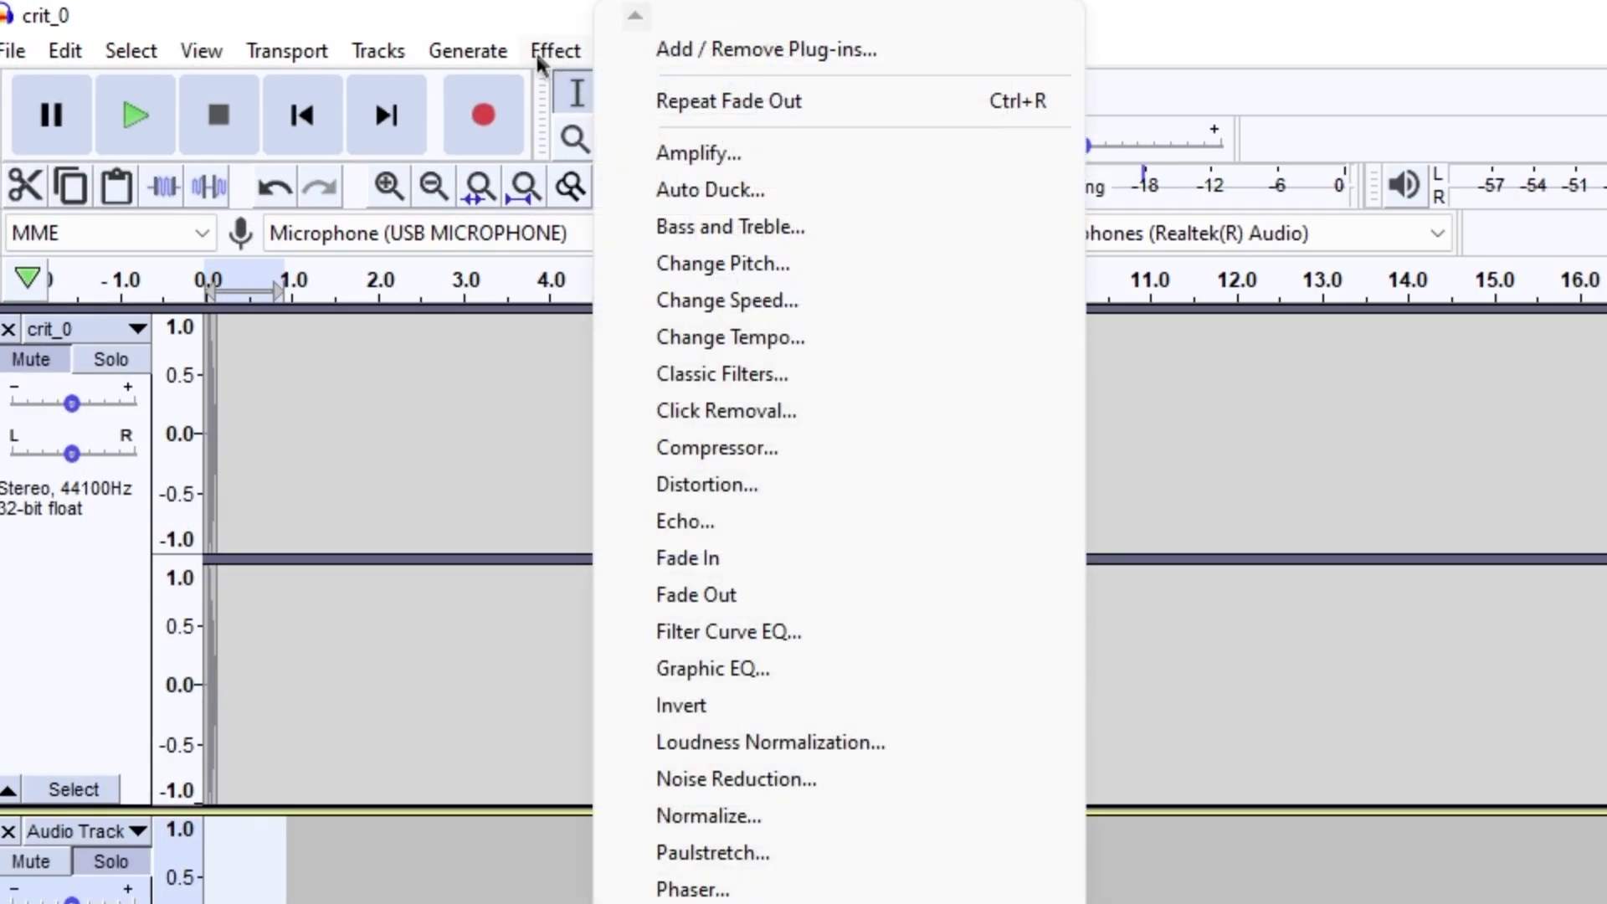
pyautogui.click(758, 779)
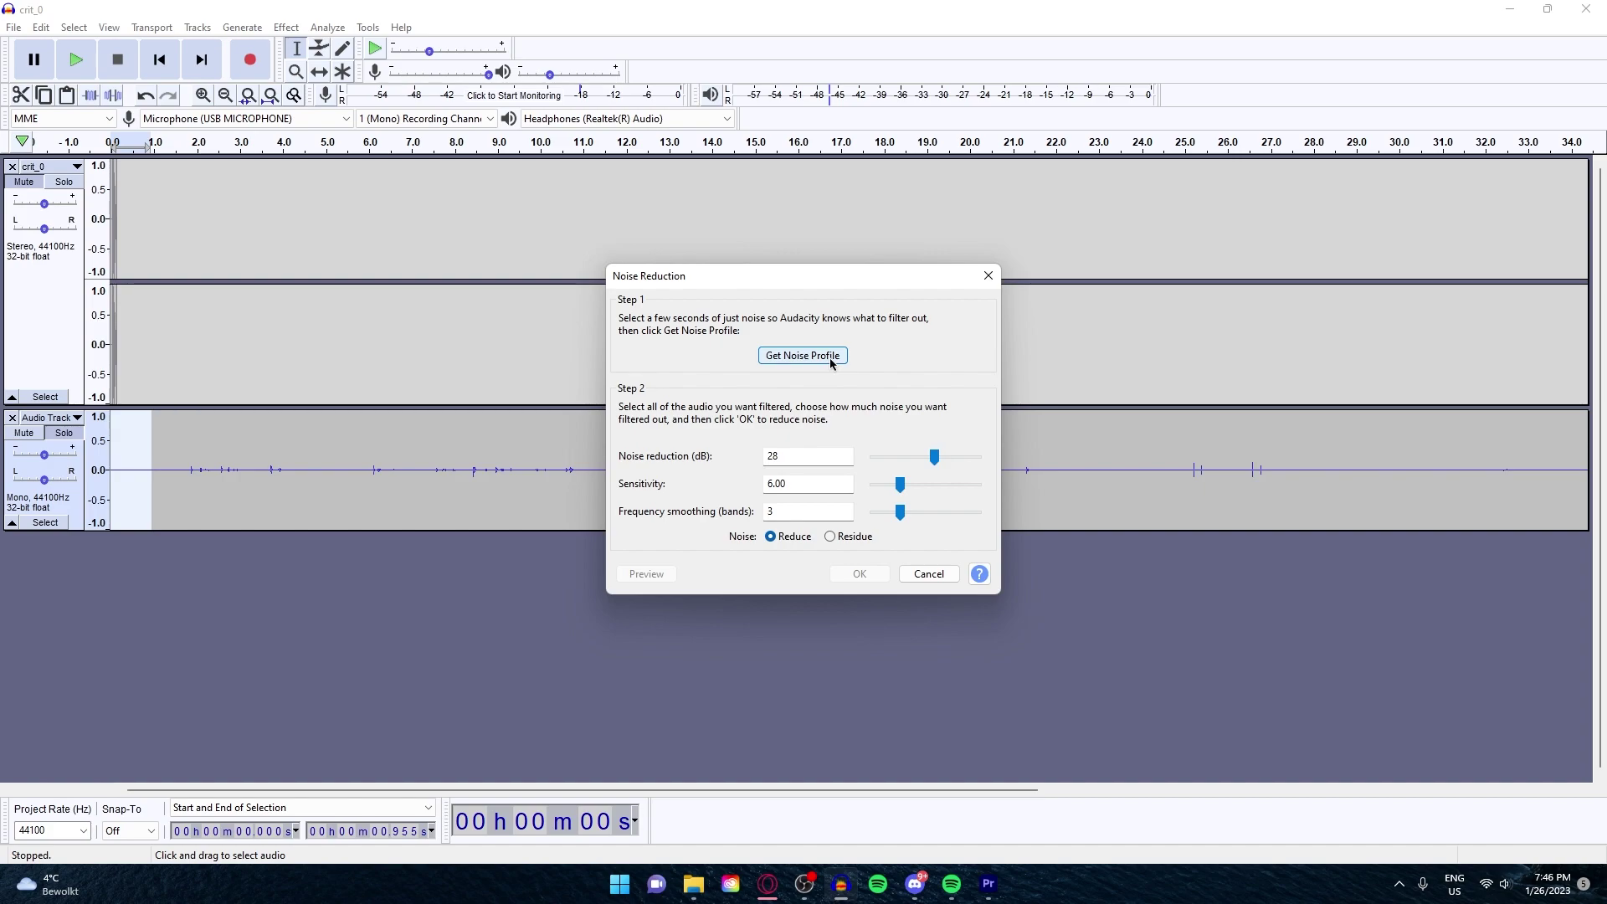
pyautogui.click(830, 358)
# - Apply 28 dB noise reduction to the entire recording and bring up Normalize at -1.0 dB
pyautogui.doubleClick(556, 436)
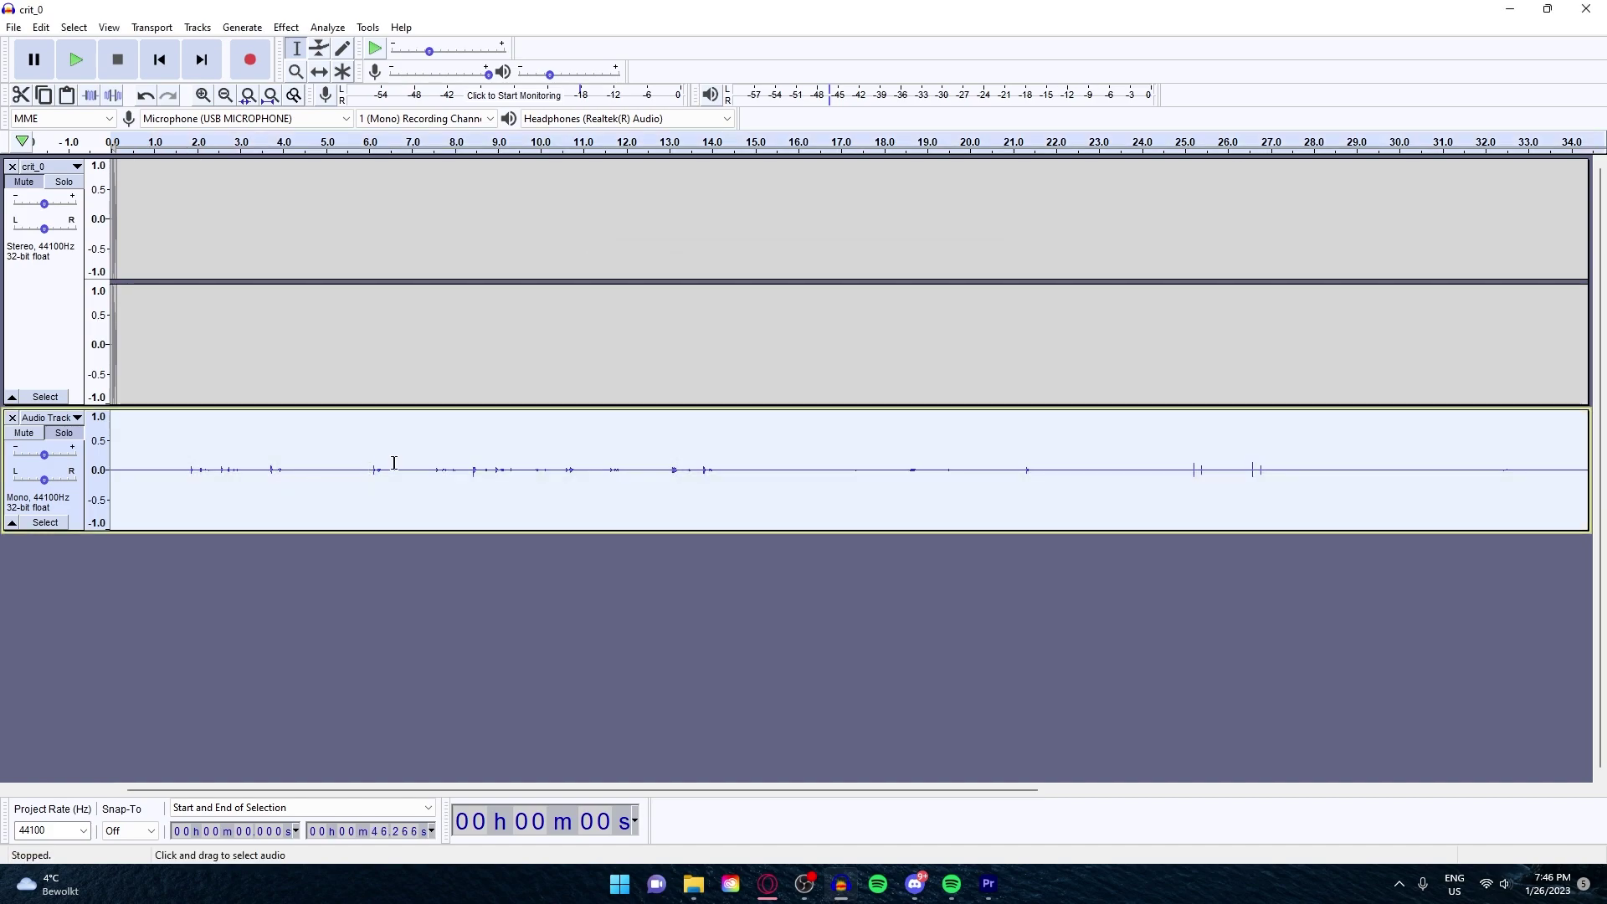
pyautogui.click(286, 27)
pyautogui.click(417, 391)
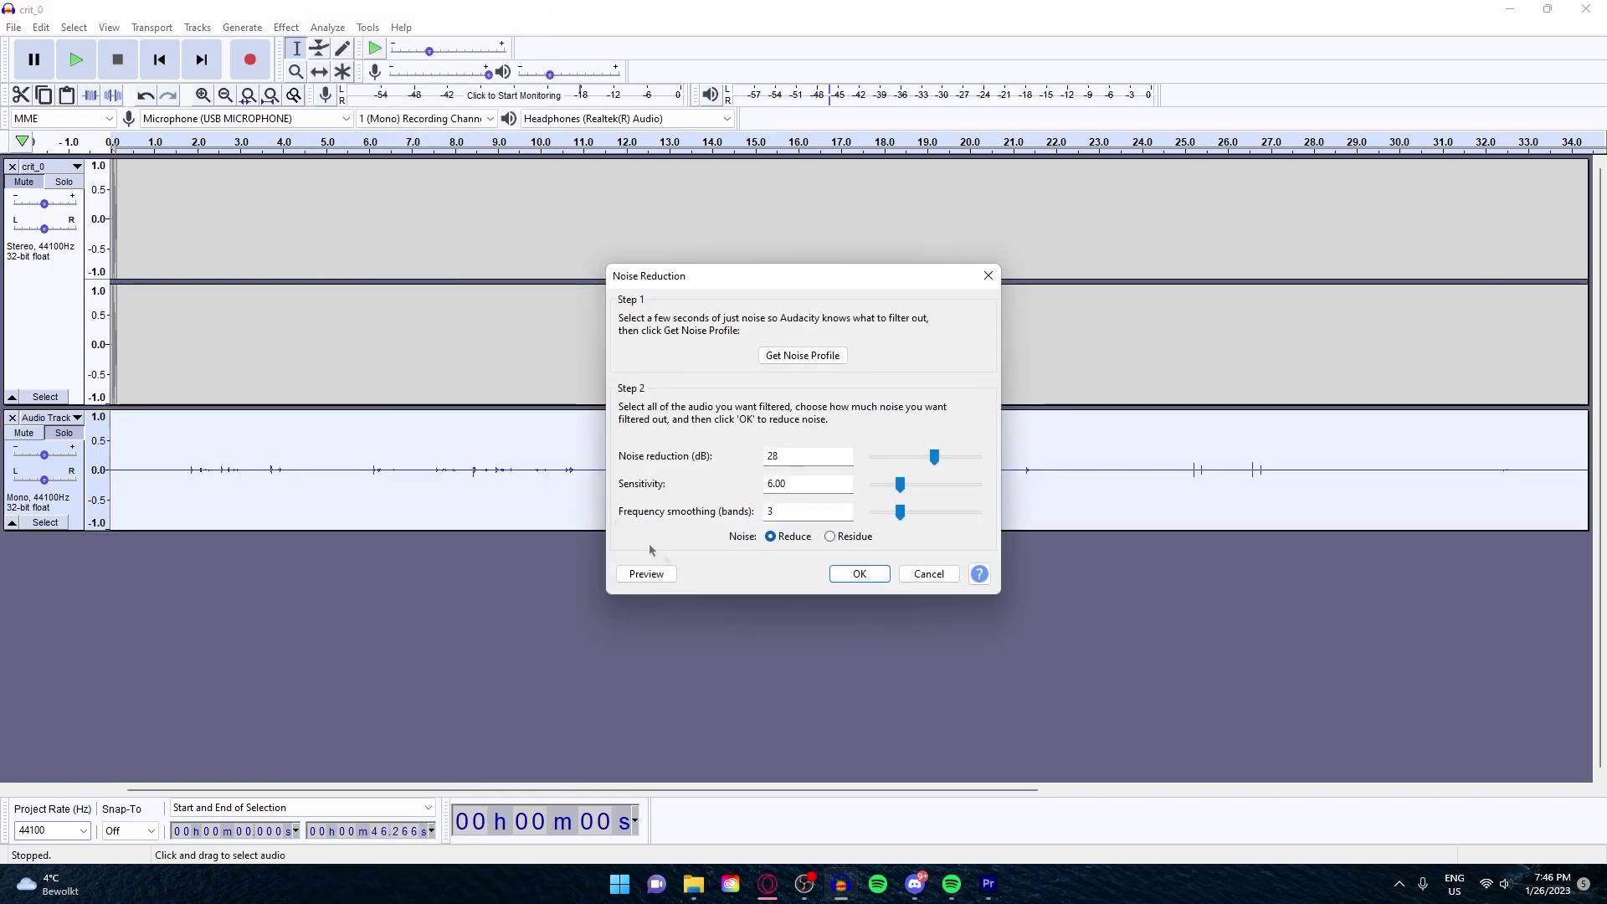
pyautogui.click(874, 577)
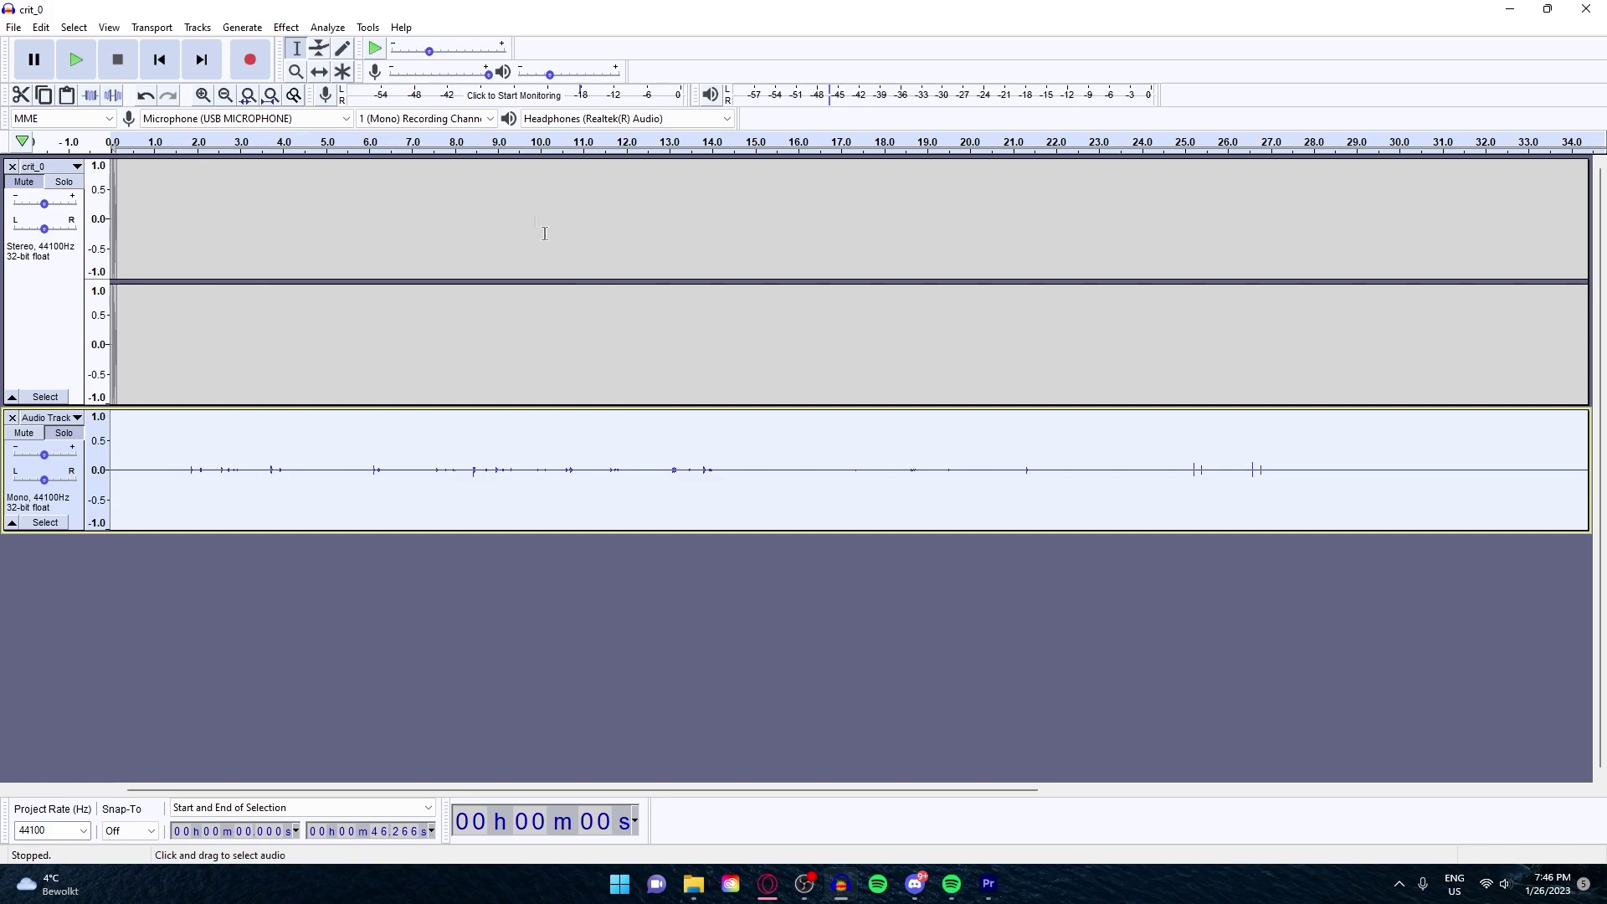
pyautogui.click(287, 26)
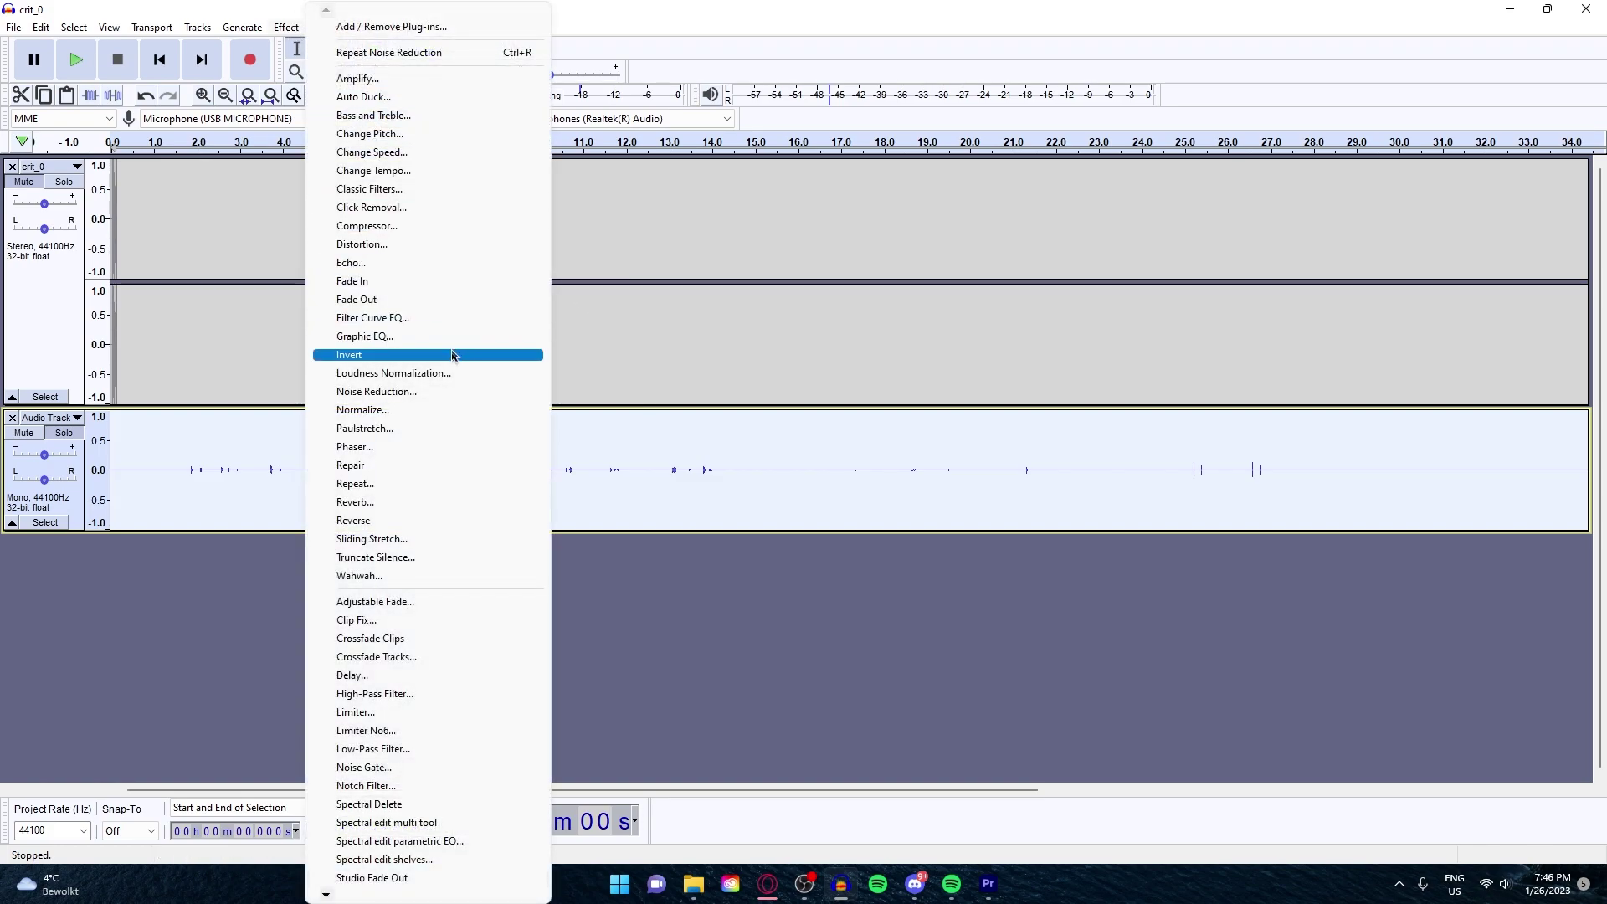
pyautogui.click(449, 410)
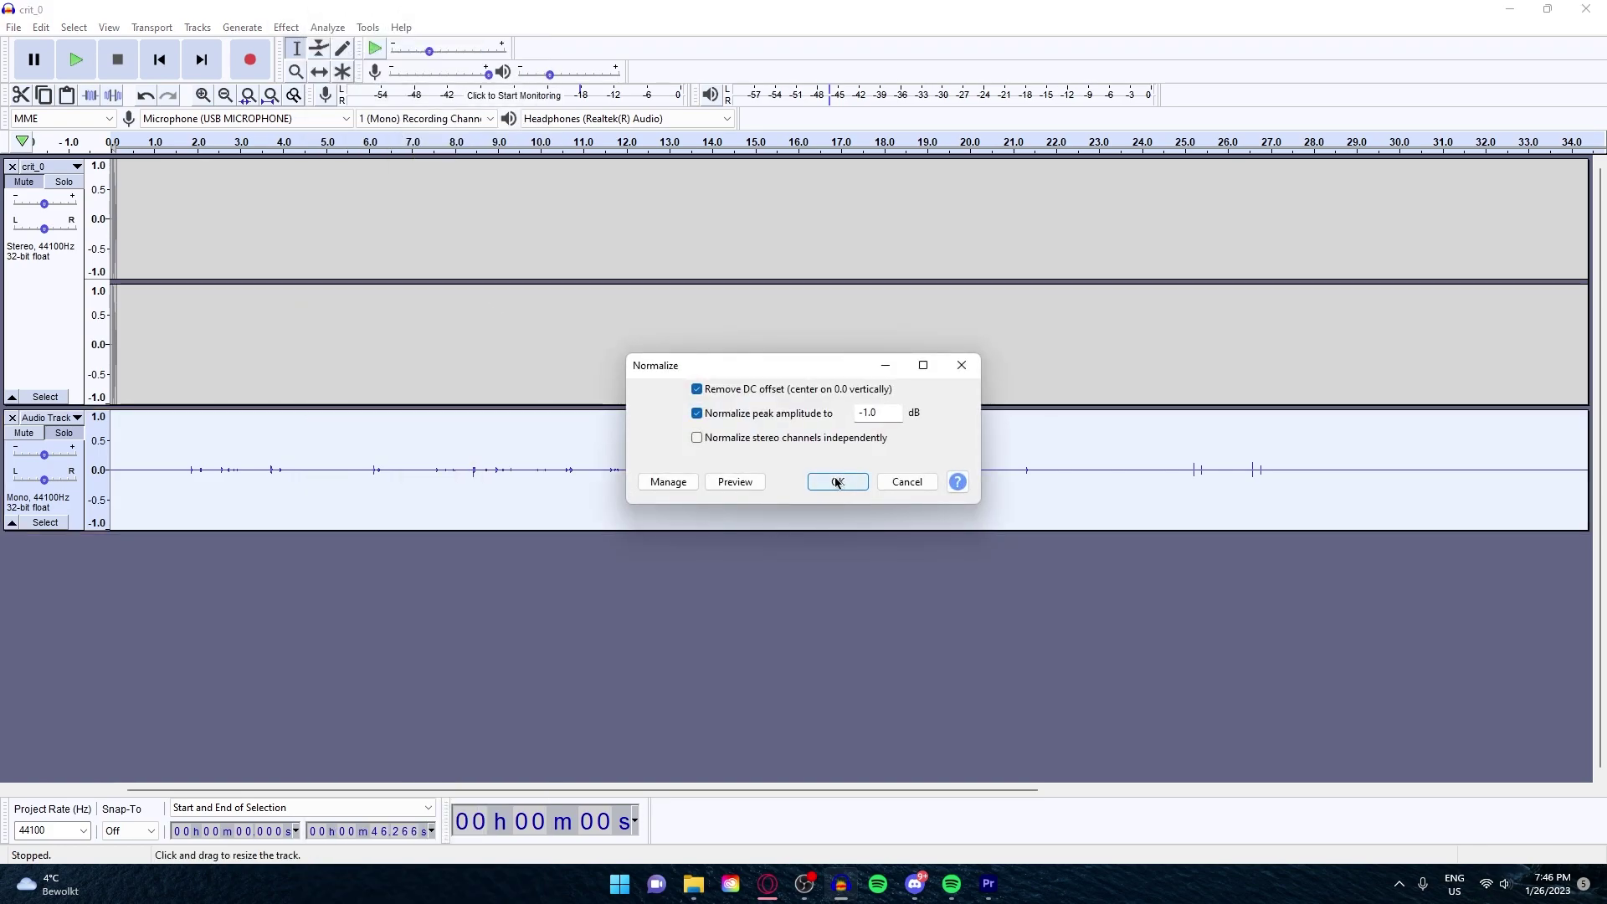
# - Normalize the recording to -1.0 dB and delete the 1.754–27.438 s stretch, keeping the opening hits
pyautogui.click(835, 483)
pyautogui.moveTo(187, 497); pyautogui.dragTo(1290, 502)
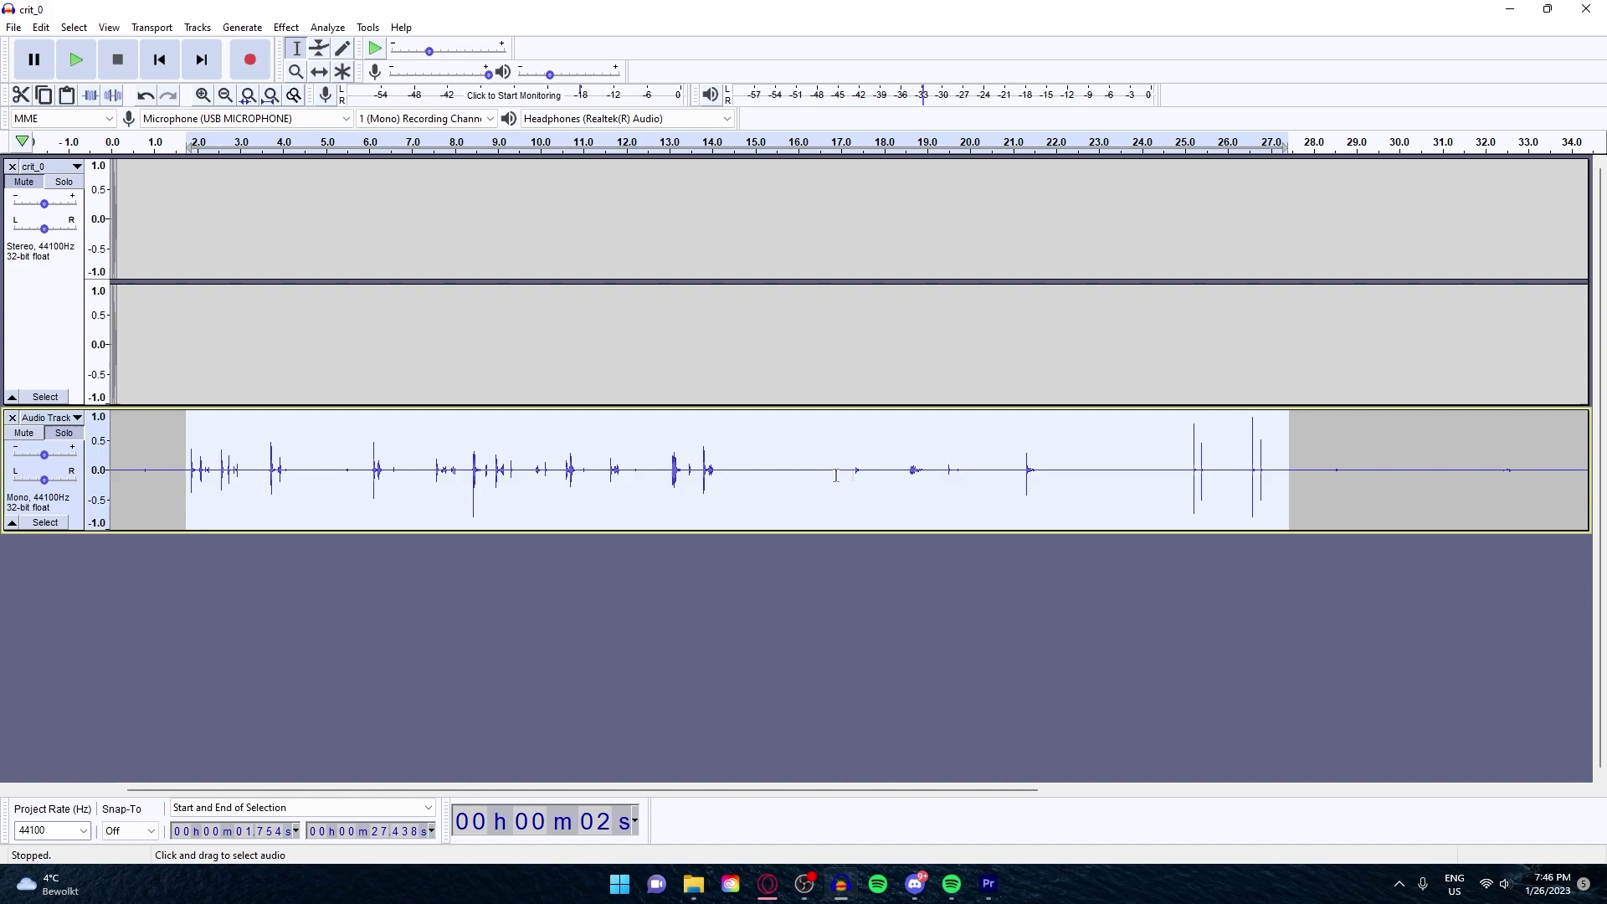
pyautogui.press('Delete')
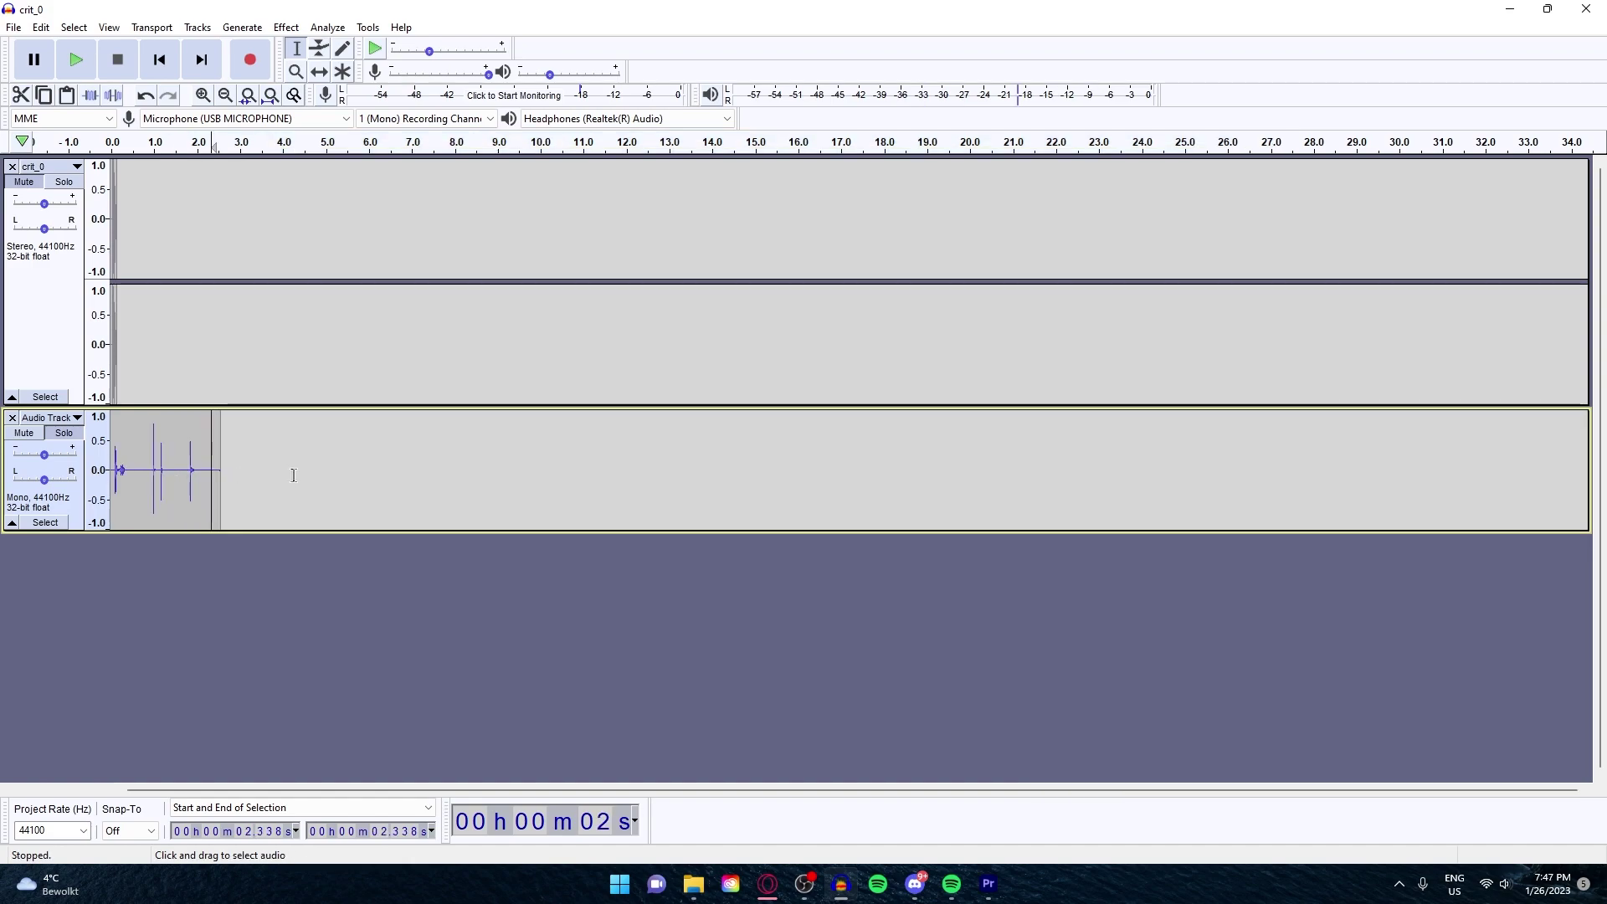
pyautogui.moveTo(261, 473); pyautogui.dragTo(70, 475)
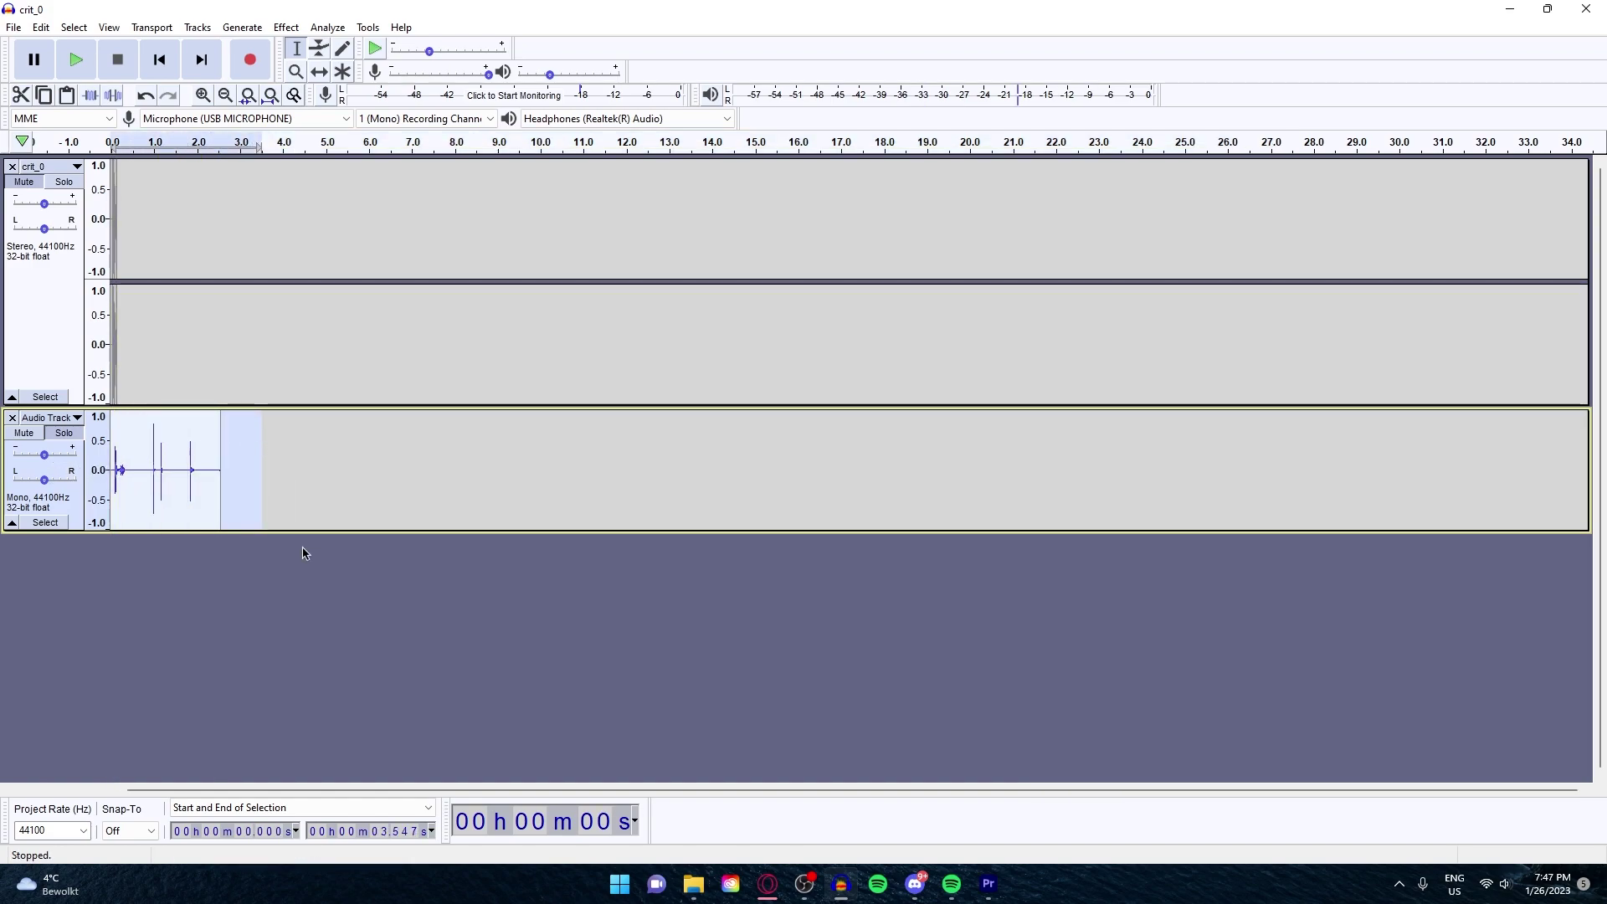
pyautogui.press('space')
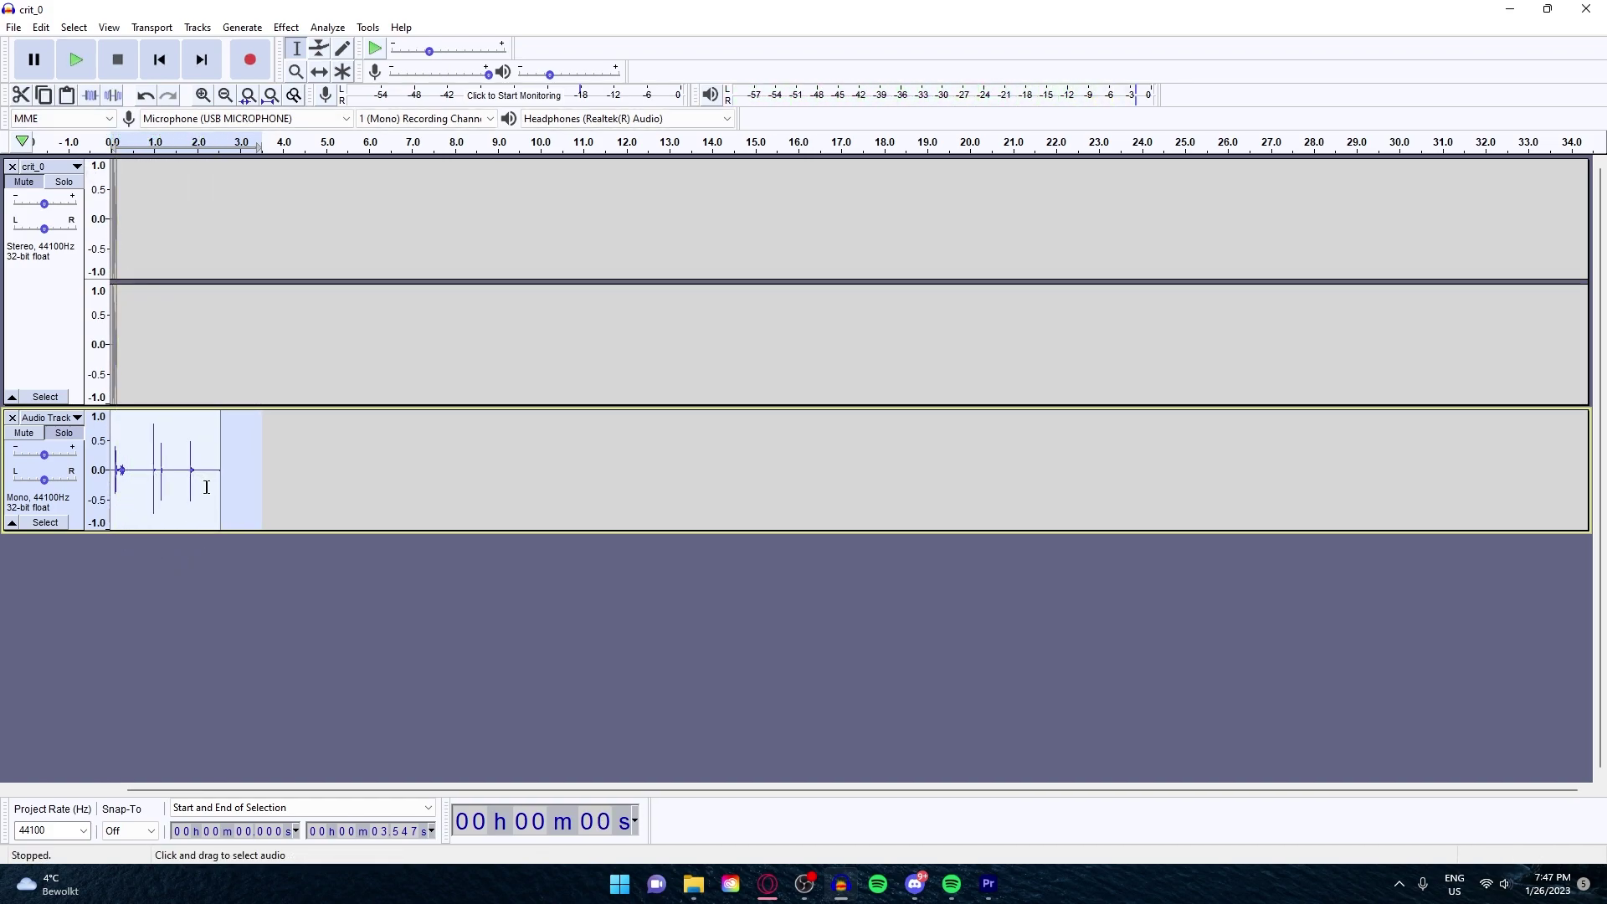
pyautogui.click(201, 95)
pyautogui.click(202, 95)
pyautogui.click(202, 95)
pyautogui.click(202, 96)
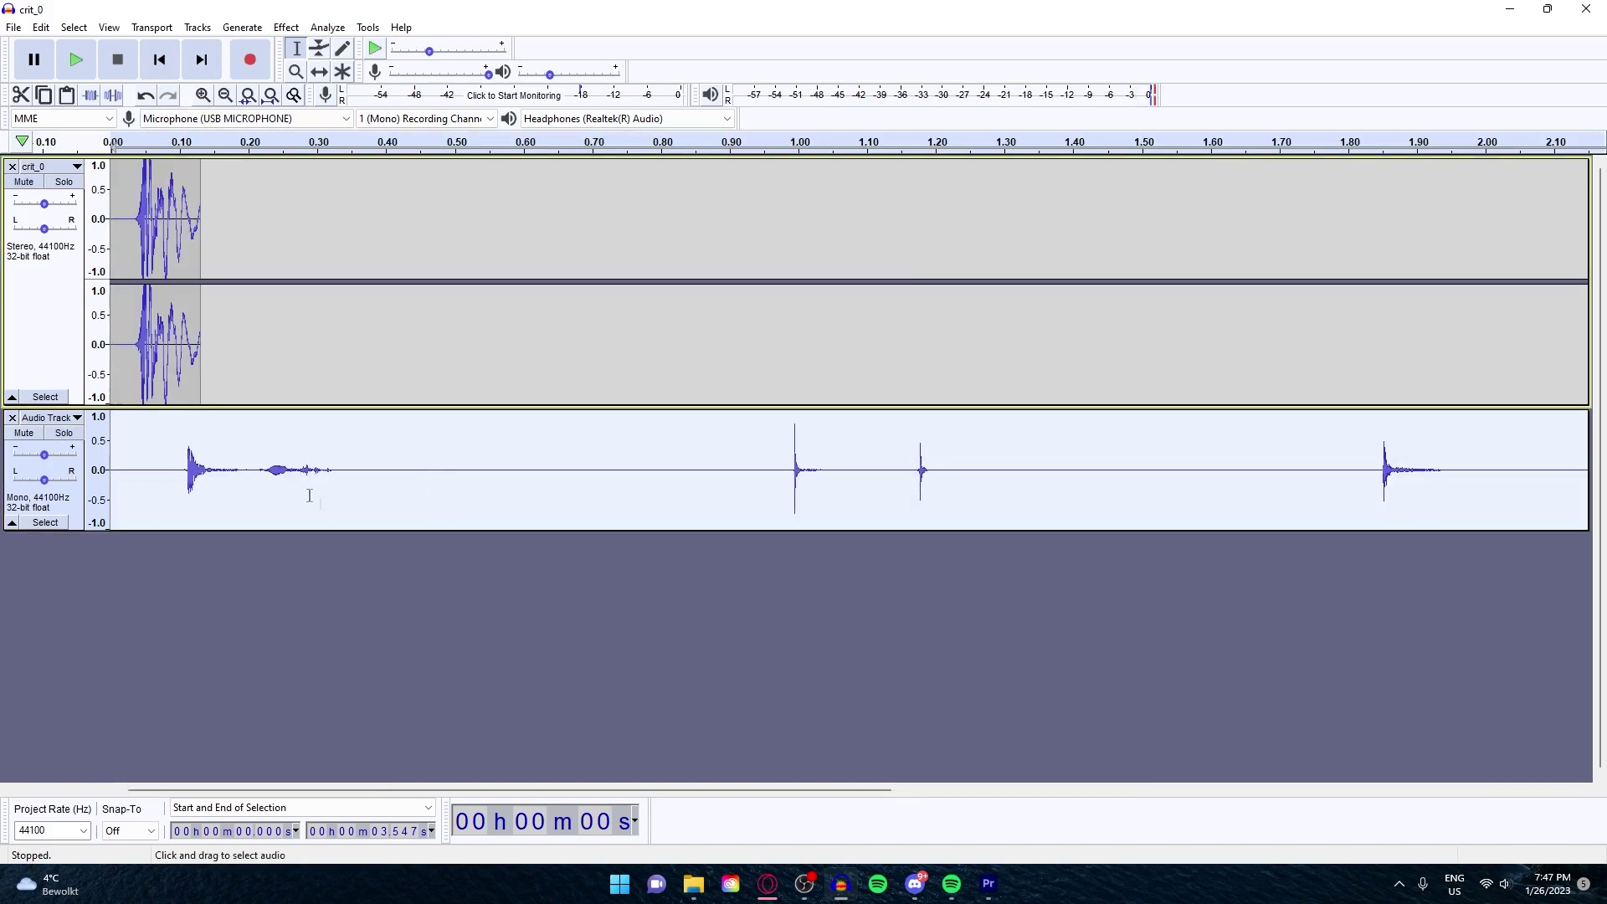
# - Add three new empty mono tracks from Tracks > Add New > Mono Track
pyautogui.click(198, 27)
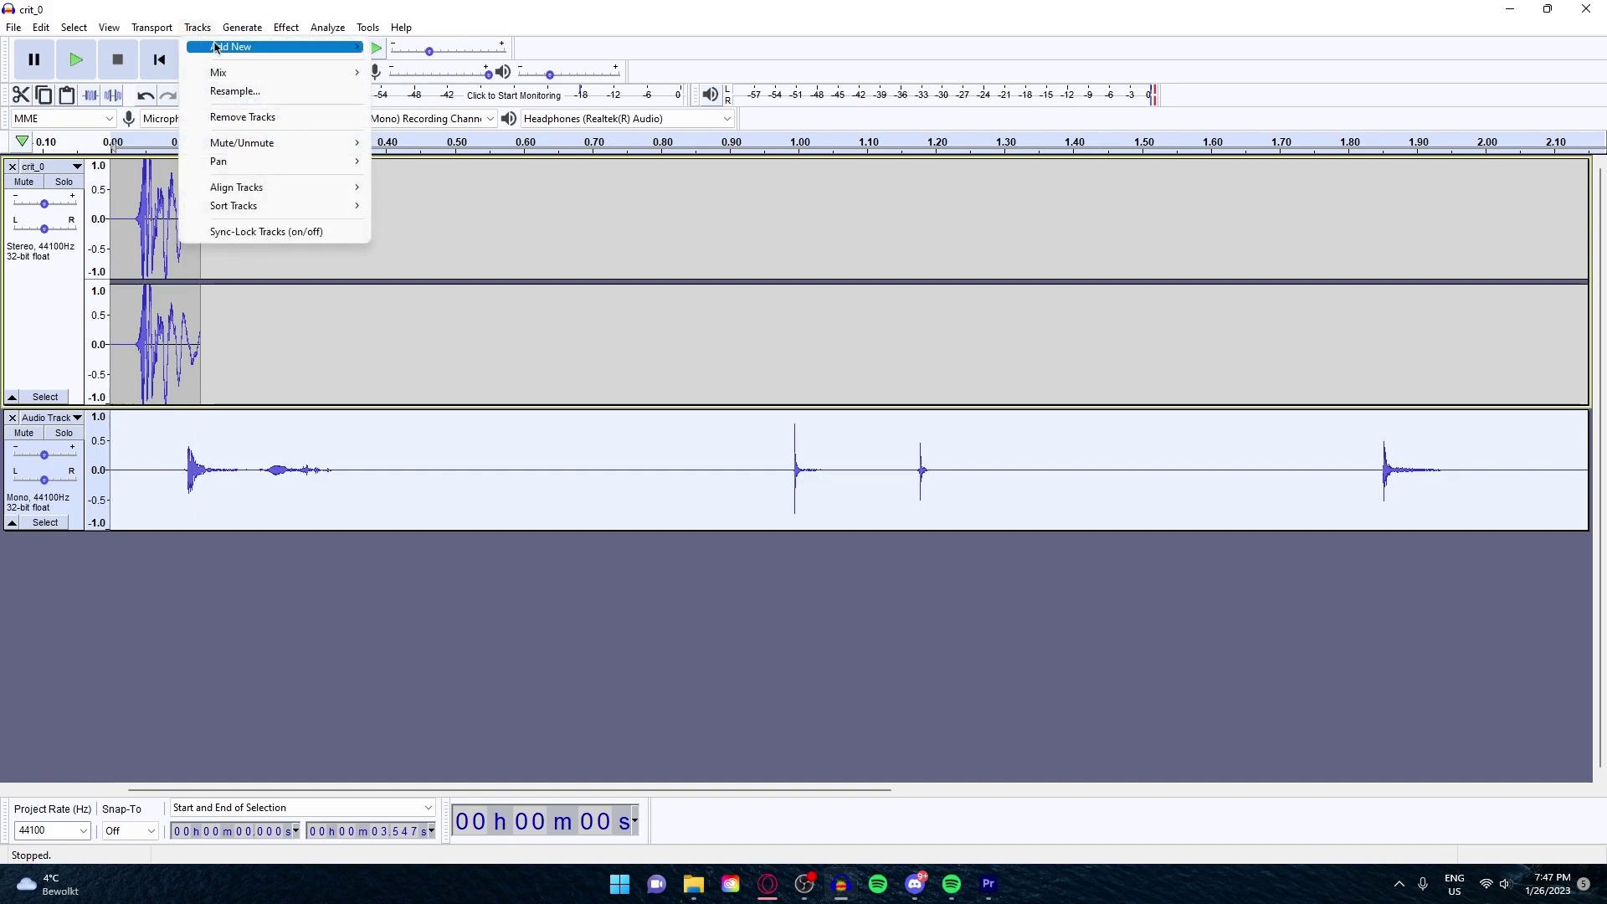
pyautogui.moveTo(335, 47)
pyautogui.click(434, 47)
pyautogui.click(198, 27)
pyautogui.moveTo(251, 47)
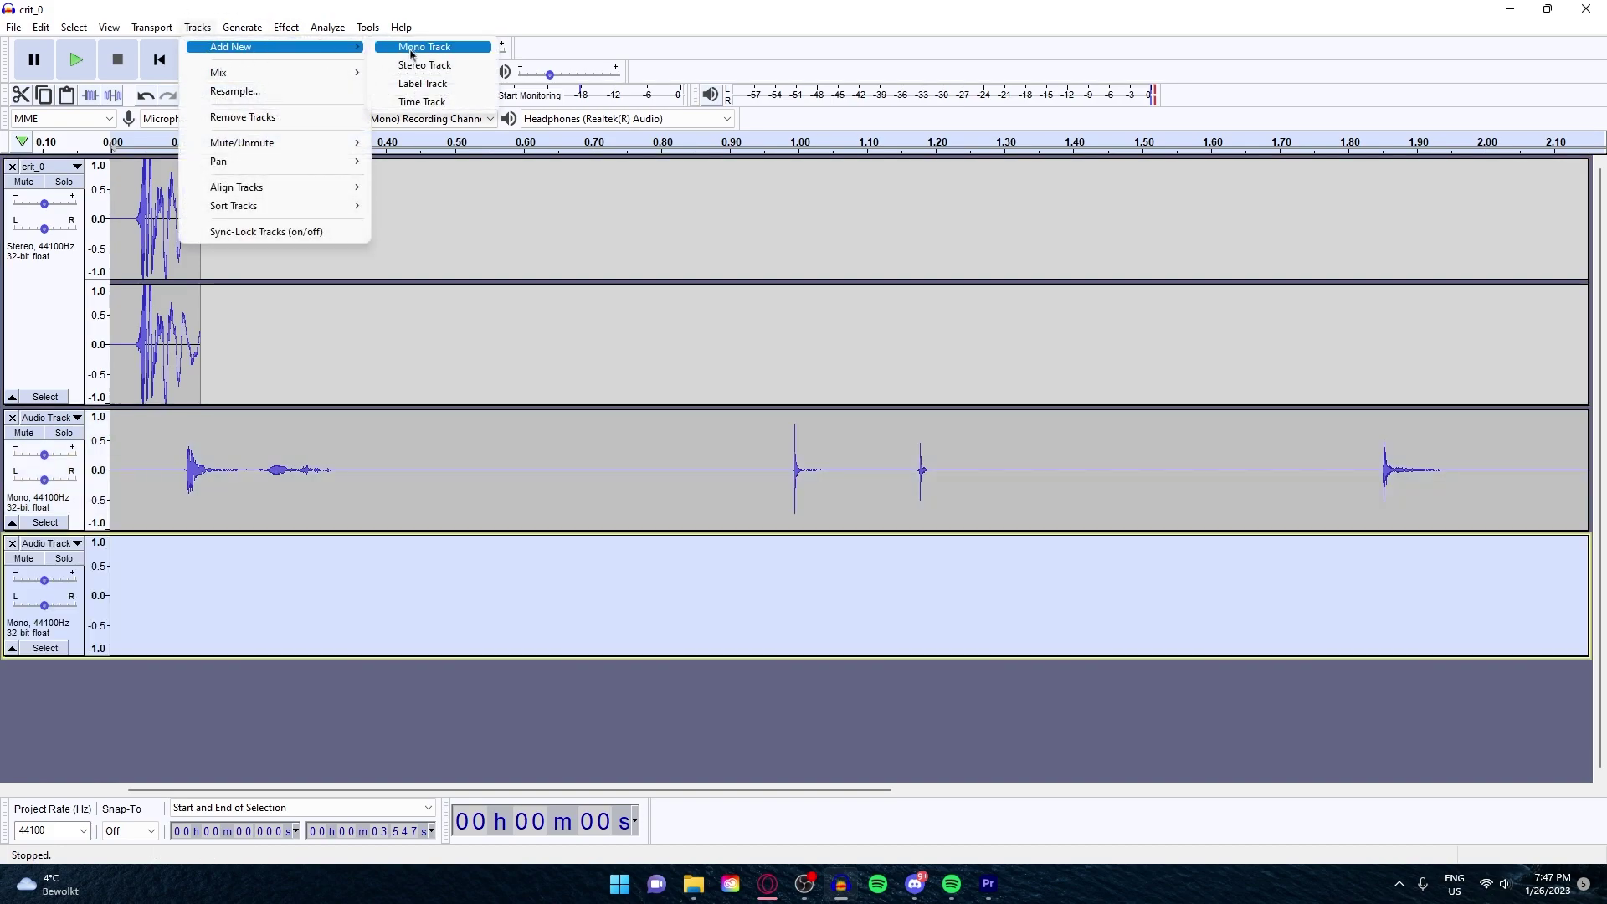
pyautogui.click(434, 47)
pyautogui.click(198, 27)
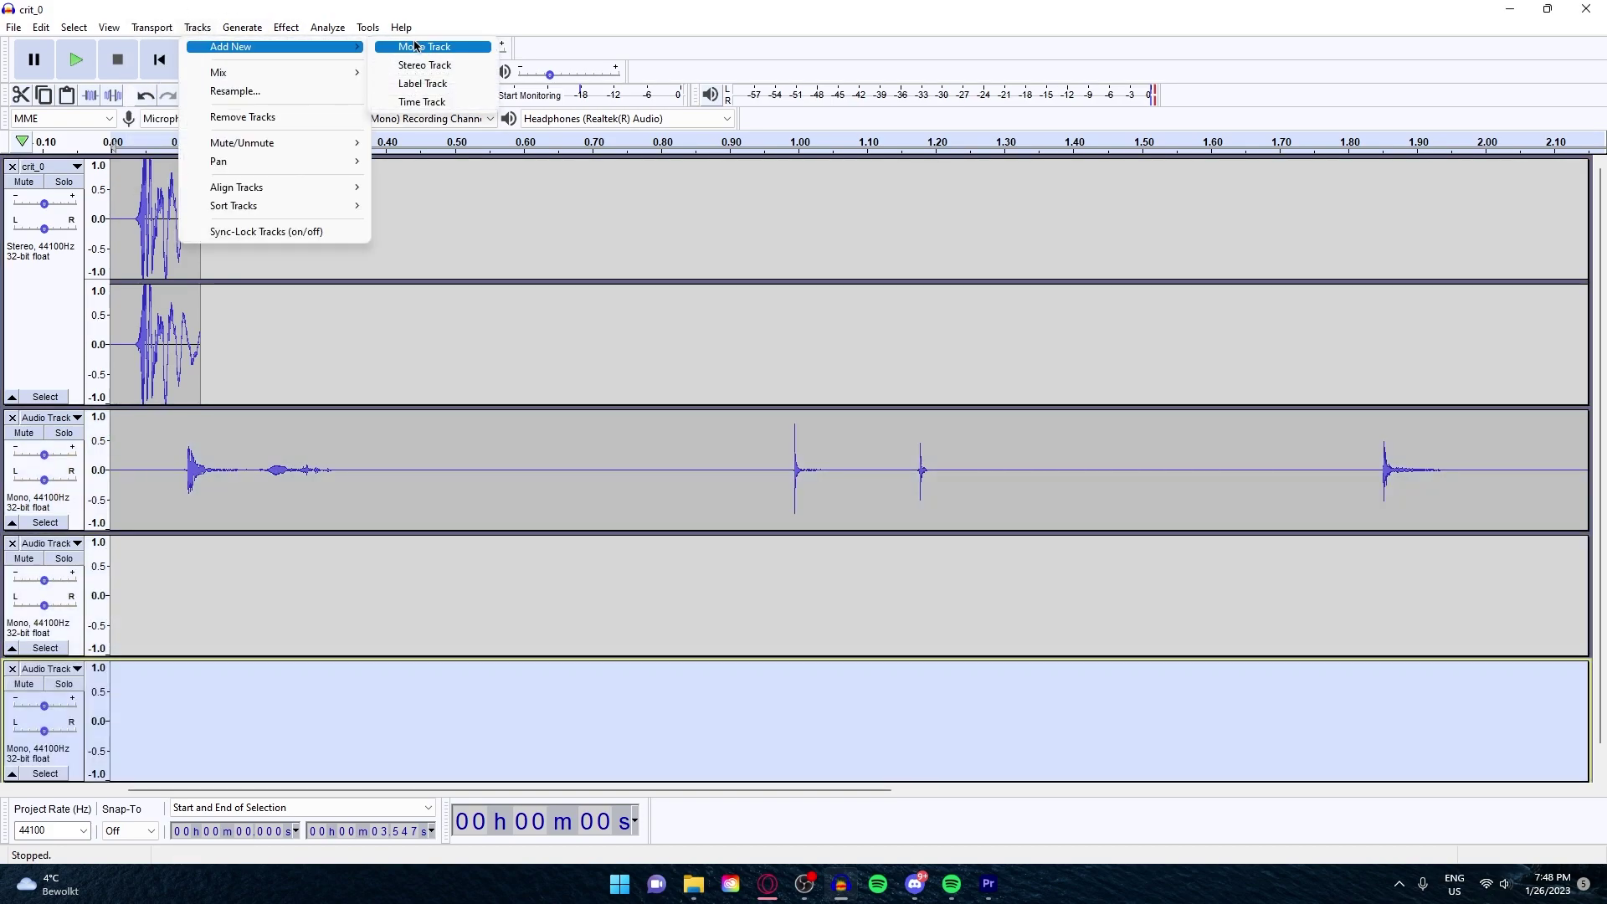
pyautogui.click(435, 47)
# - Paste the paired clicks (0.95–1.26 s) and last hit (1.81–2.09 s) into separate new tracks
pyautogui.moveTo(763, 334); pyautogui.dragTo(974, 335)
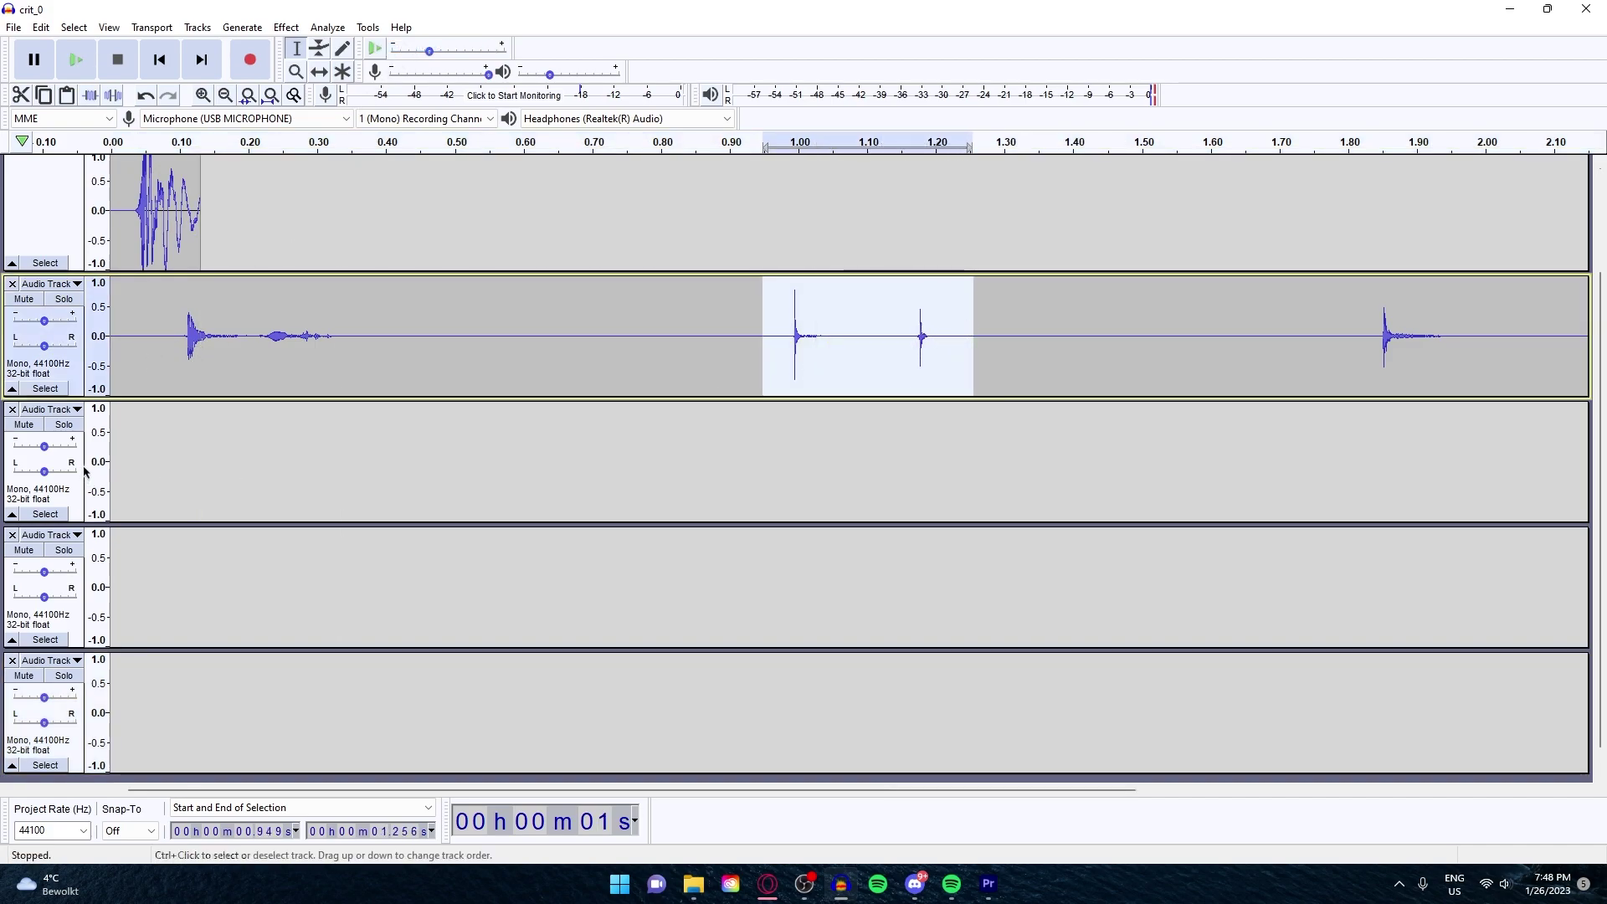
pyautogui.click(111, 450)
pyautogui.hotkey('ctrl', 'v')
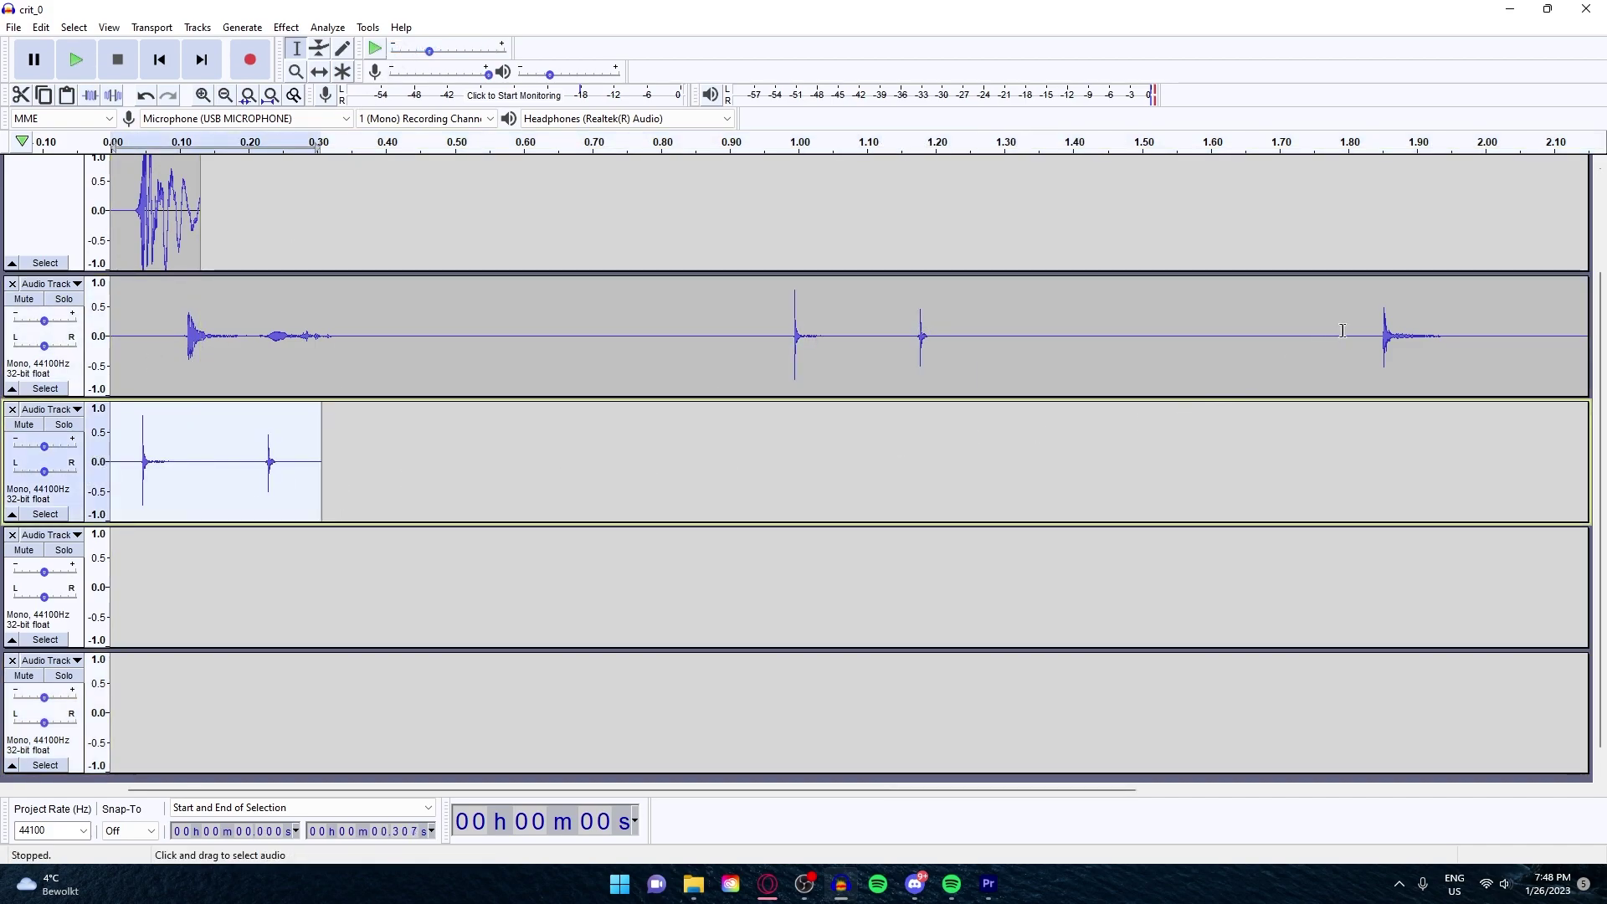
pyautogui.moveTo(1354, 335); pyautogui.dragTo(1548, 335)
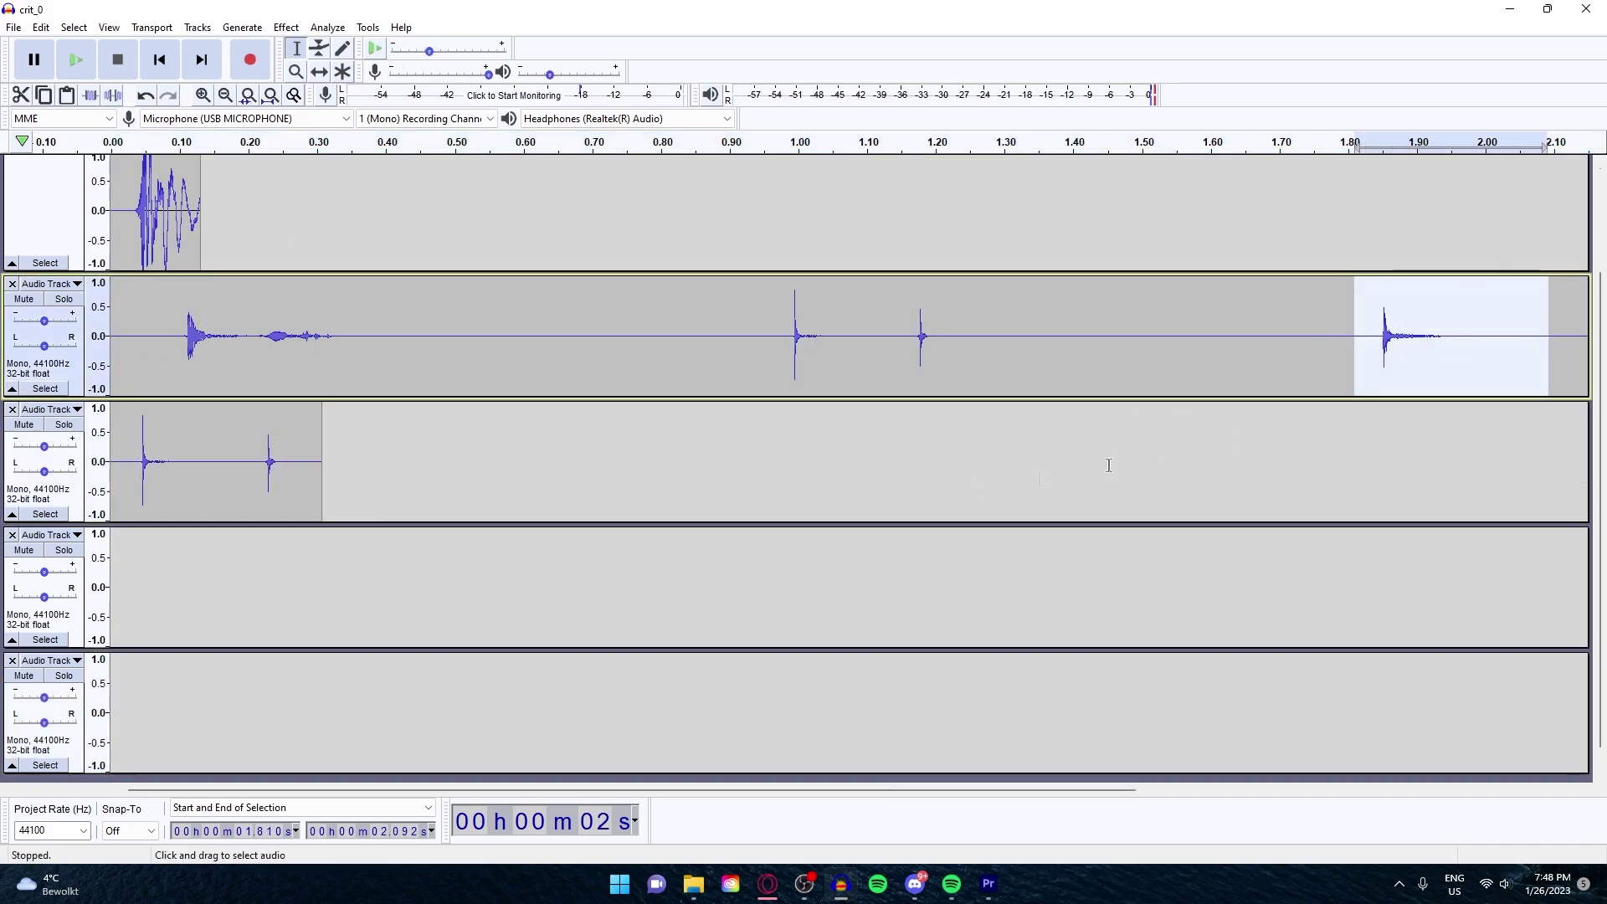
pyautogui.hotkey('ctrl', 'c')
pyautogui.click(110, 603)
pyautogui.hotkey('ctrl', 'v')
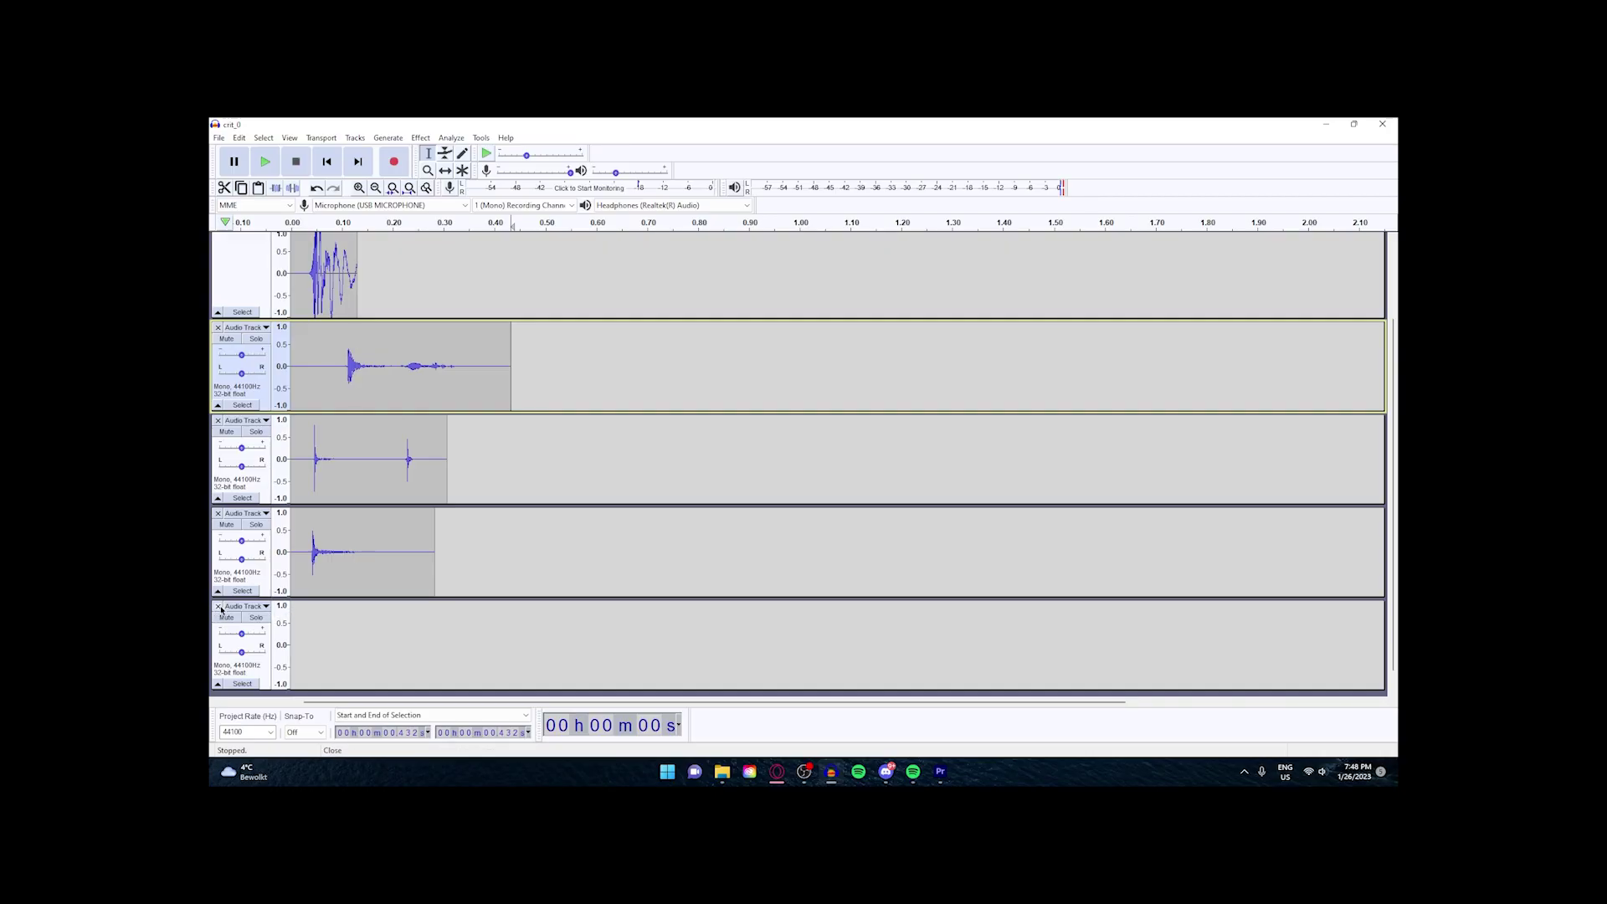
# - Remove the leftover empty track and audition the first hit around 0.088–0.353 s
pyautogui.click(218, 607)
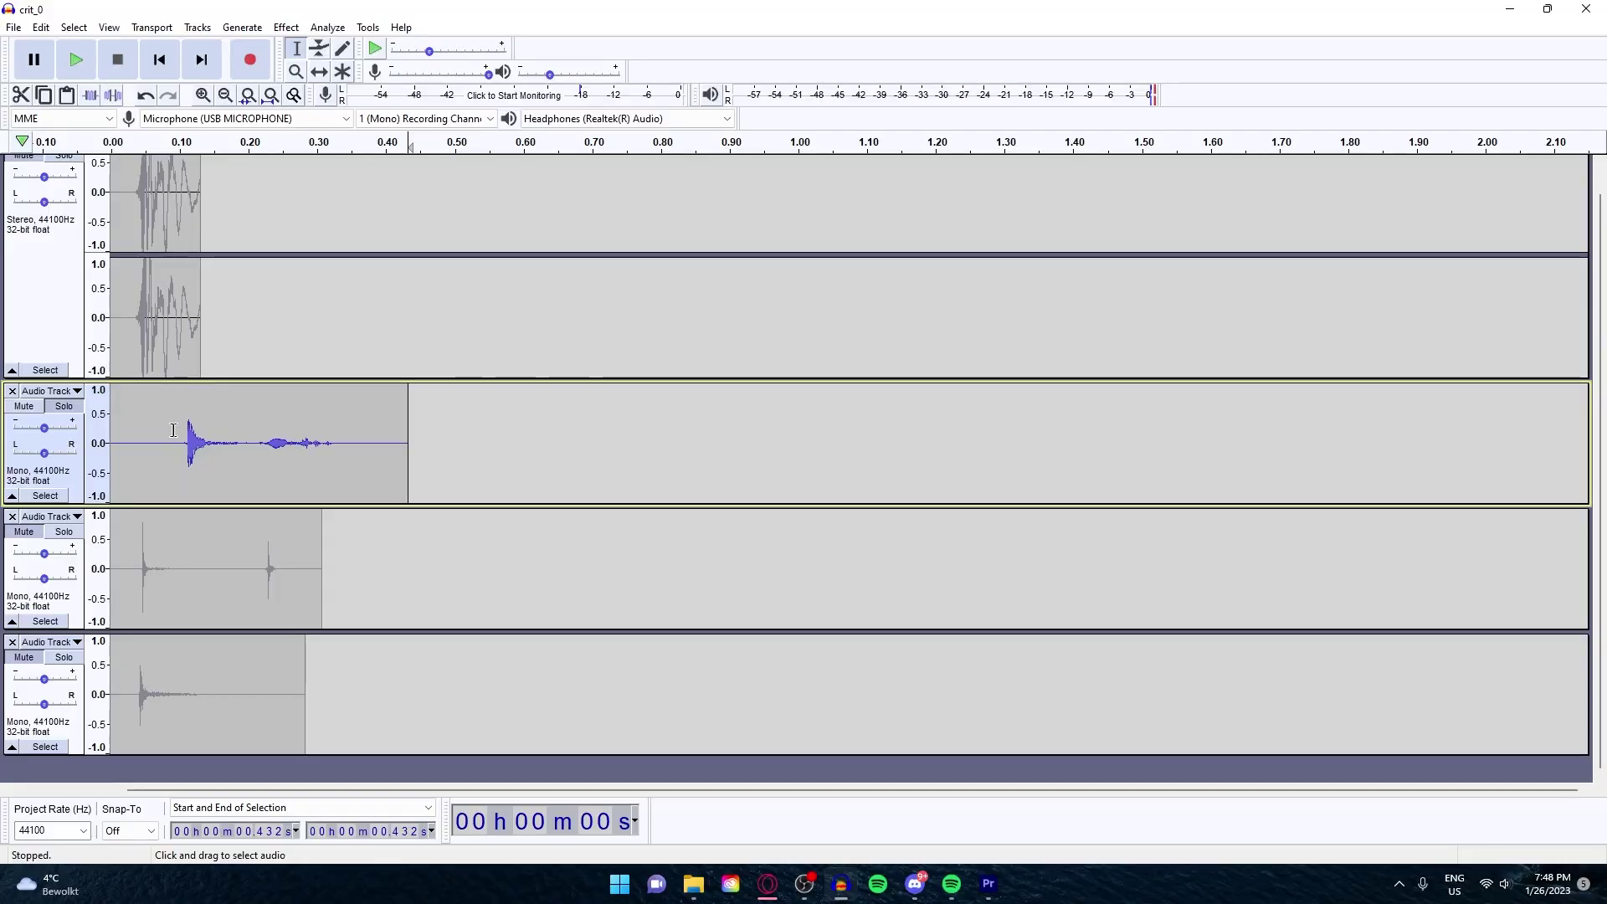
pyautogui.click(179, 439)
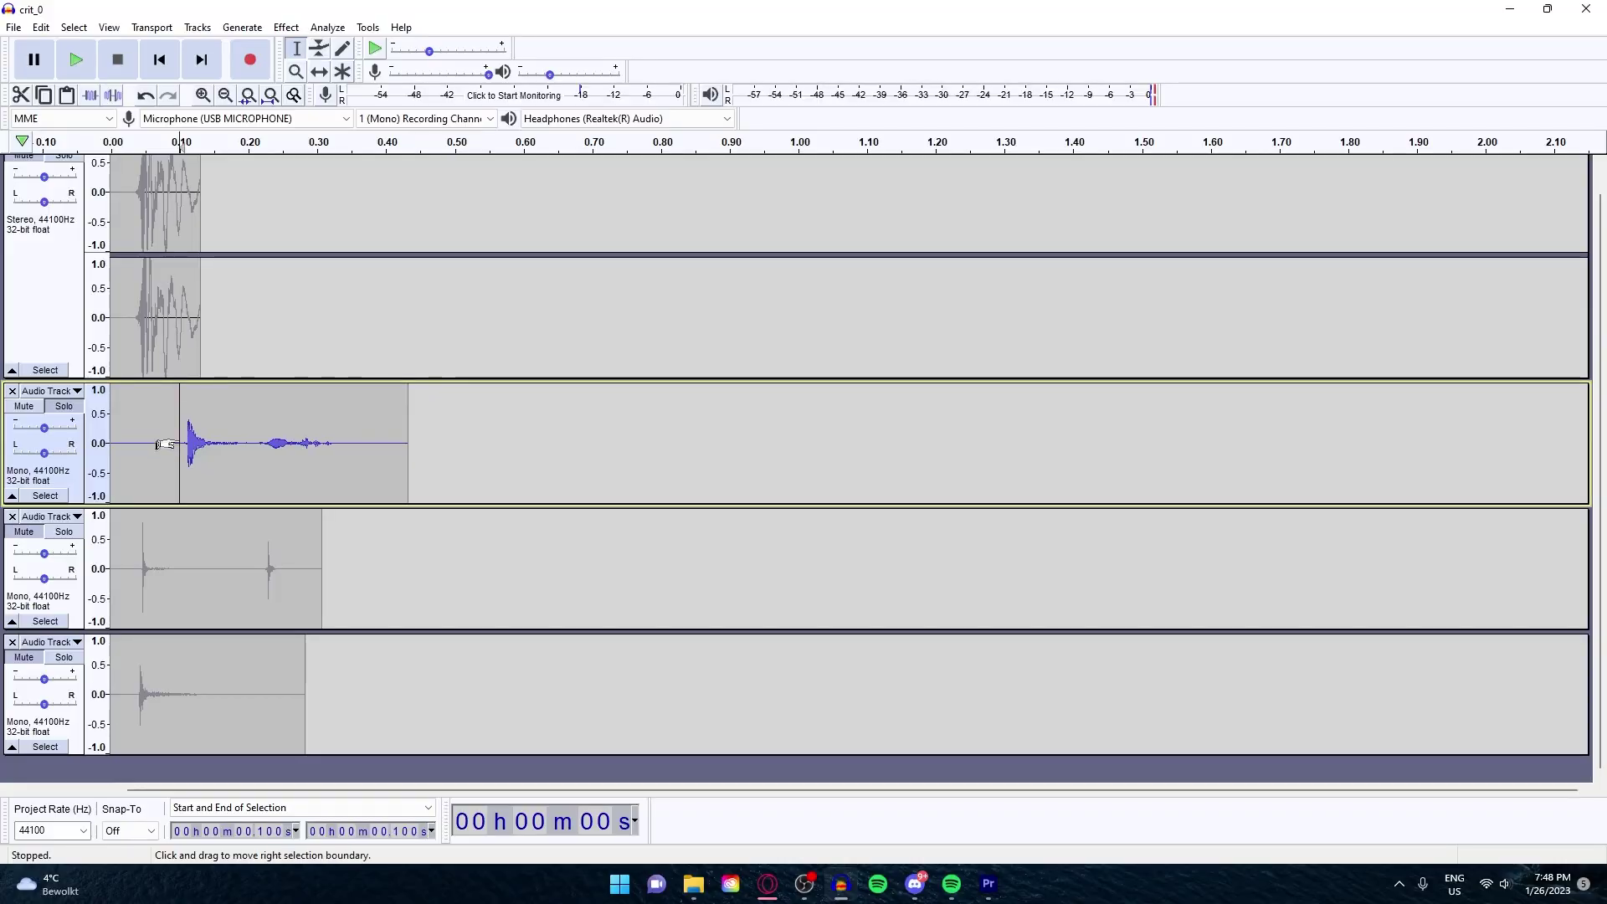
pyautogui.press('space')
pyautogui.moveTo(170, 419); pyautogui.dragTo(353, 418)
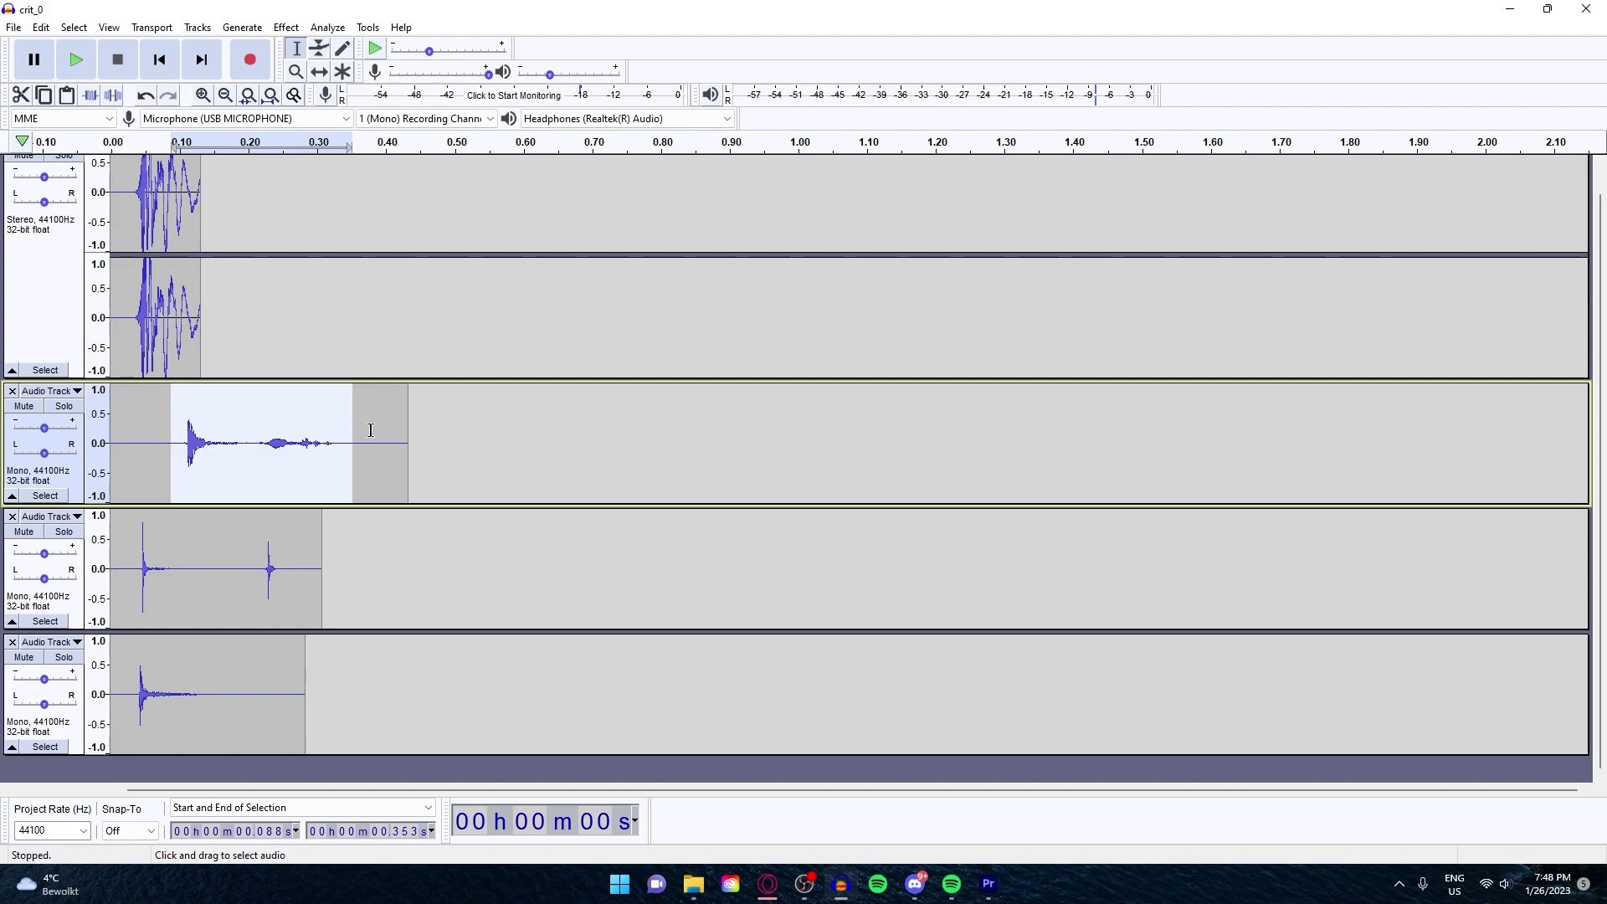
pyautogui.click(371, 430)
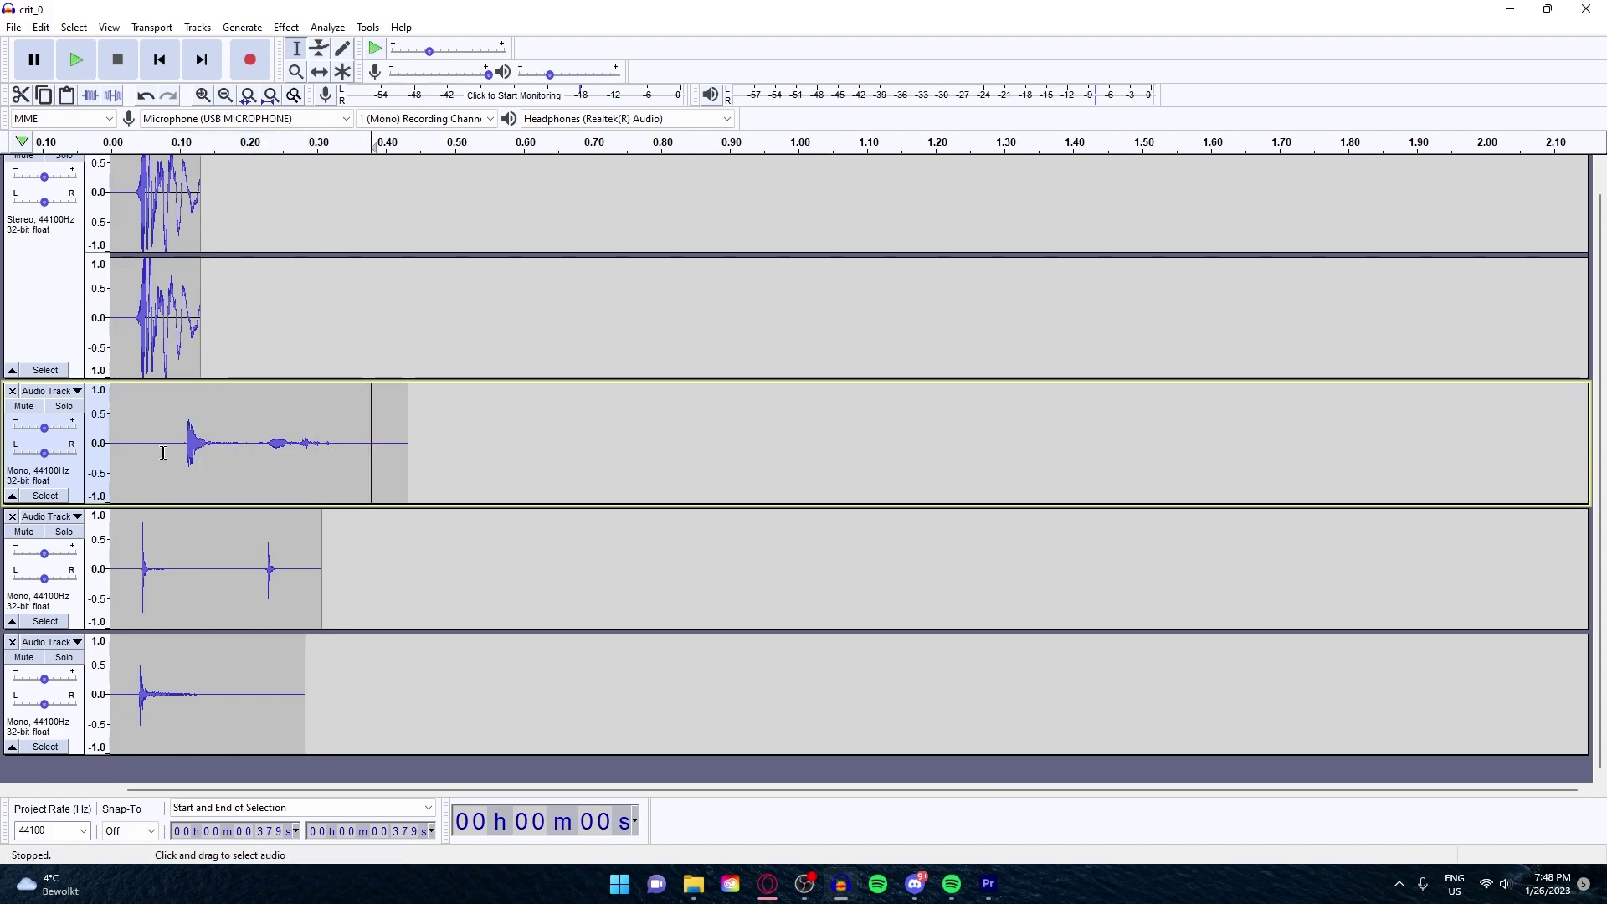
# - Solo the first hit's track and select its whole clip for effects
pyautogui.click(64, 406)
pyautogui.doubleClick(136, 417)
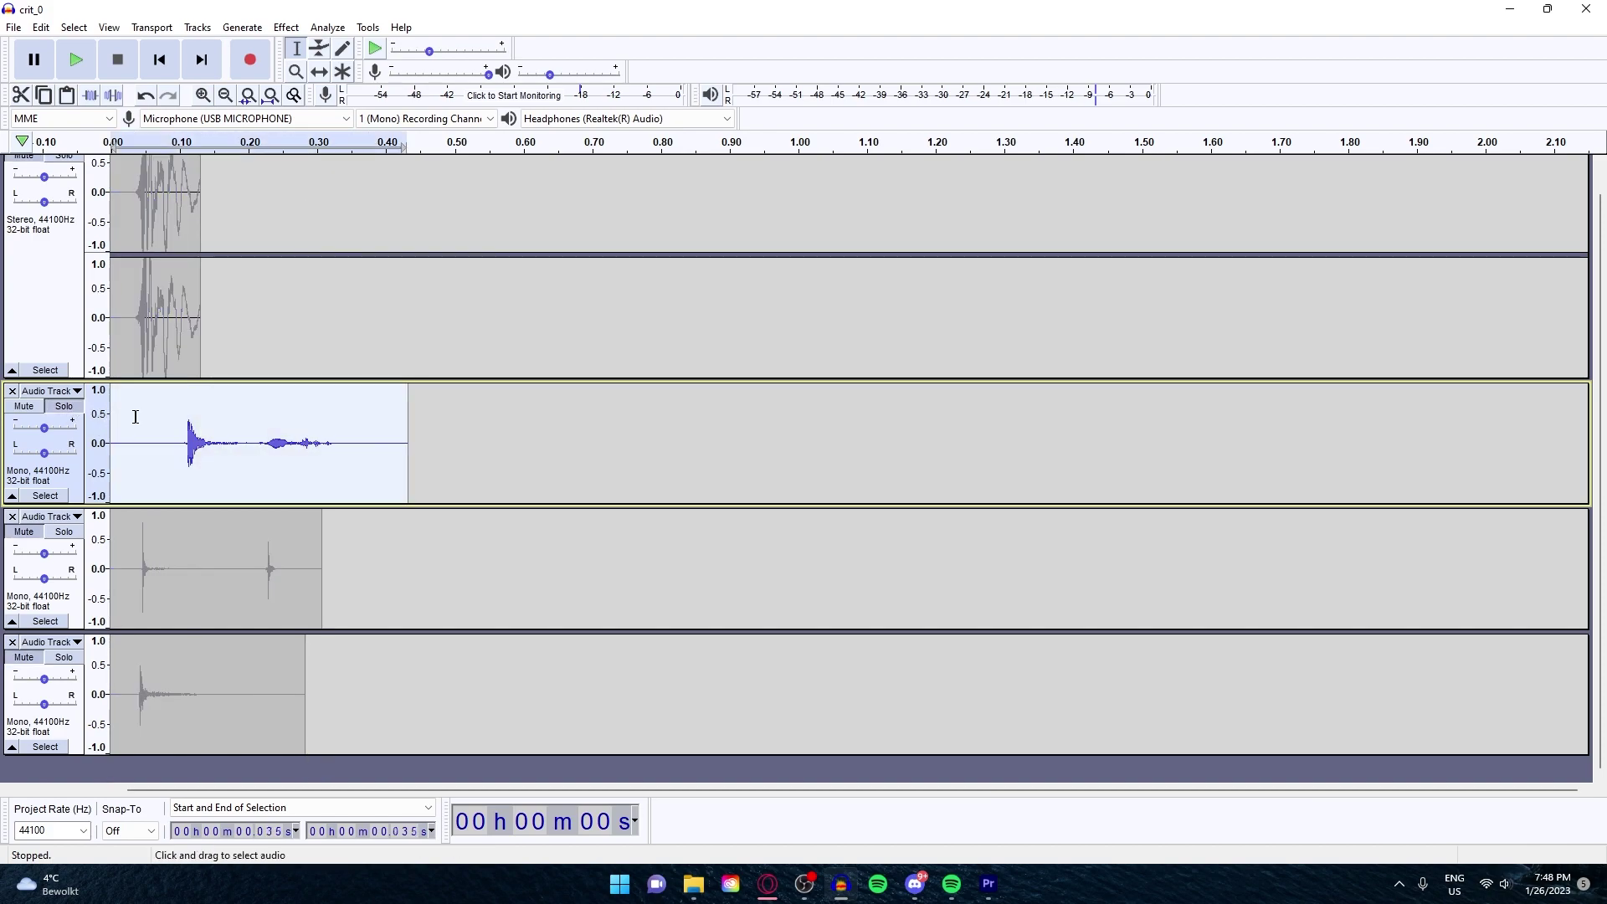
pyautogui.click(286, 26)
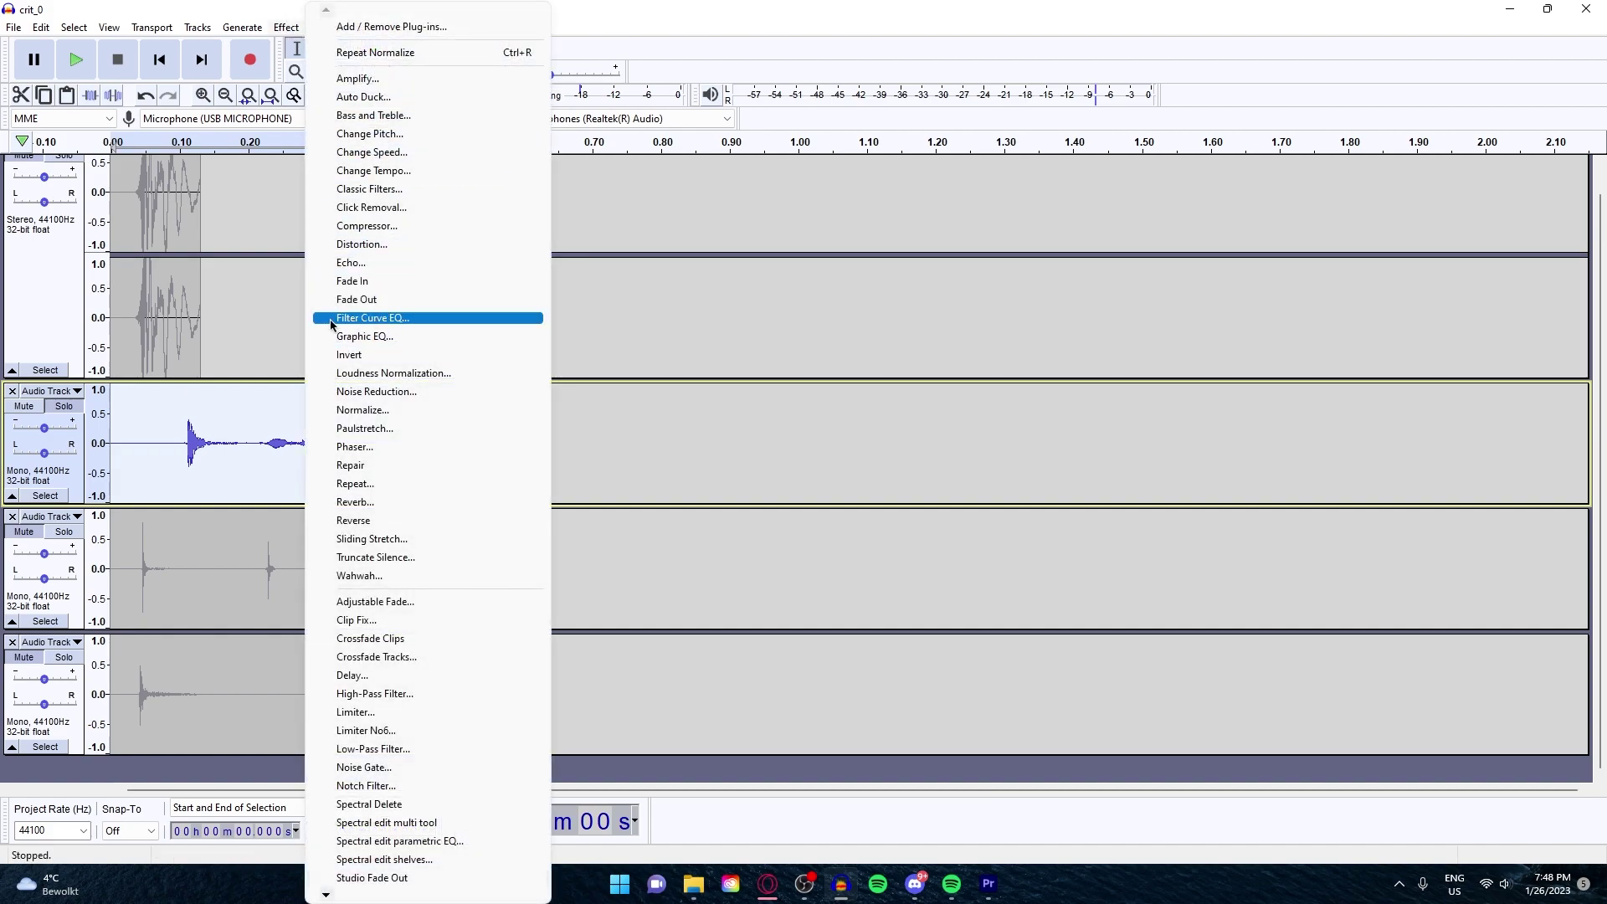
# - Apply Filter Curve EQ with the Bass Boost factory preset to the first hit
pyautogui.click(352, 318)
pyautogui.click(473, 613)
pyautogui.moveTo(552, 697)
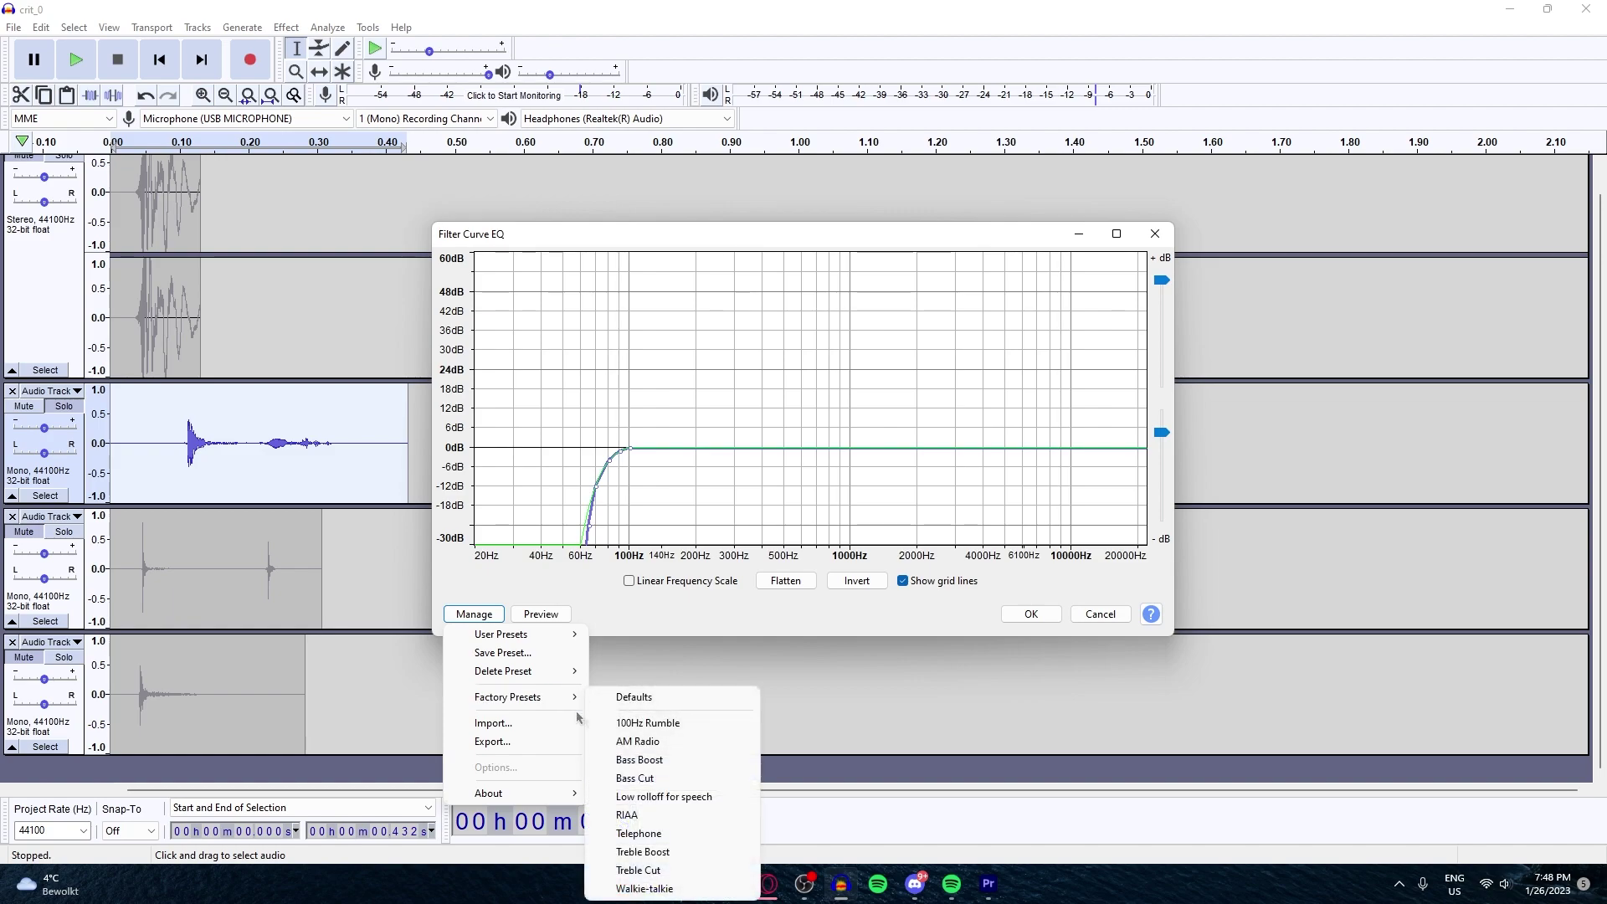
pyautogui.click(701, 763)
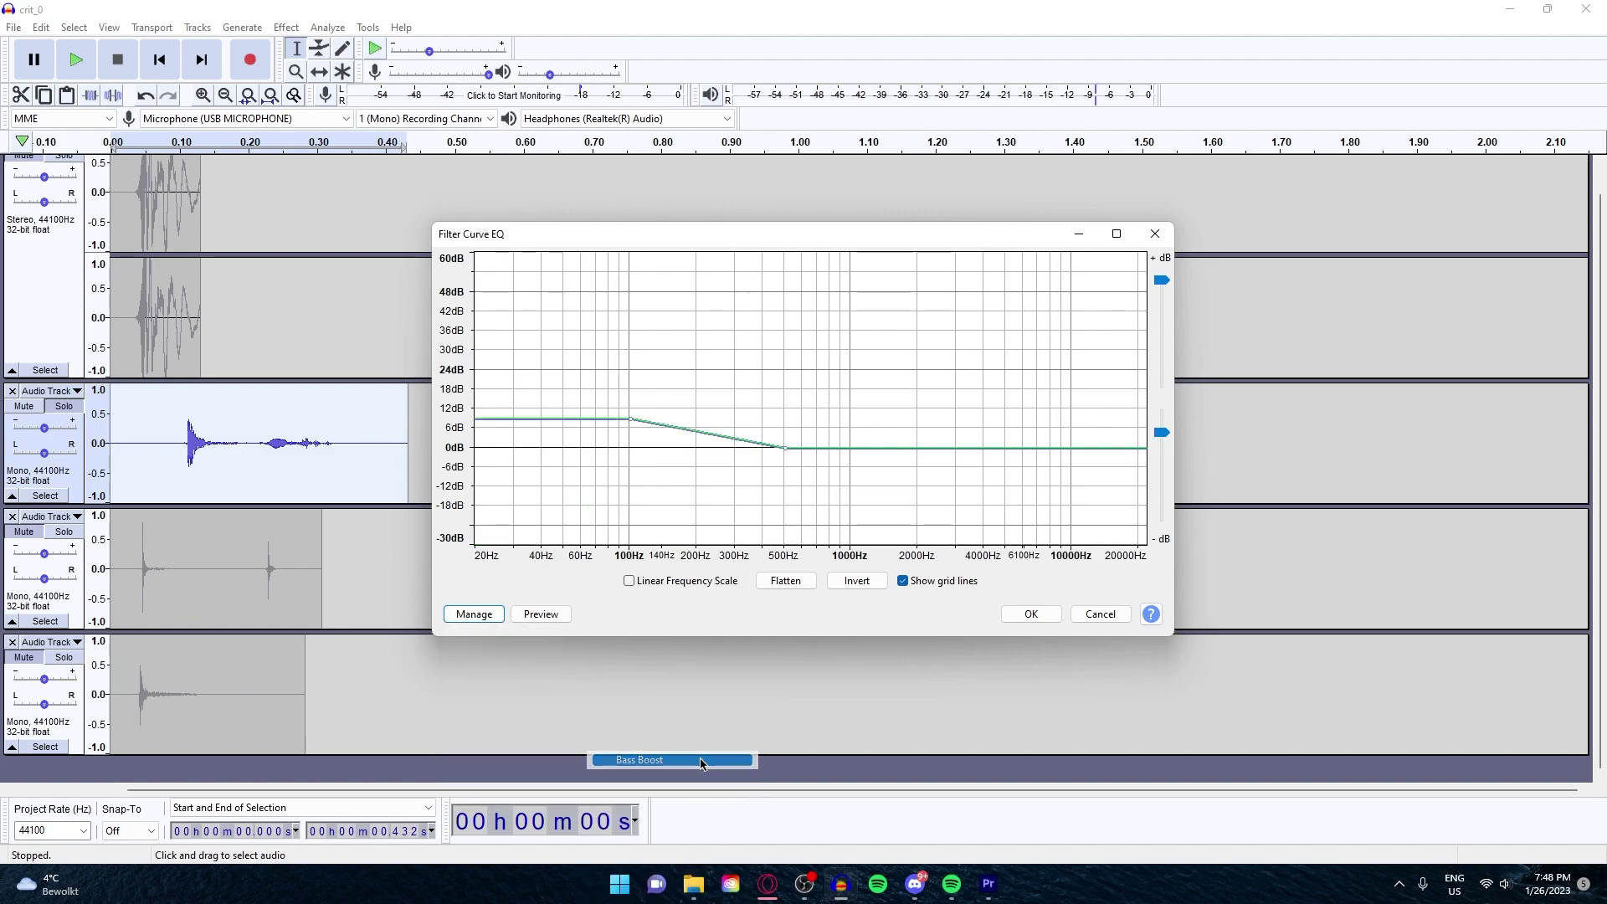
pyautogui.click(1031, 614)
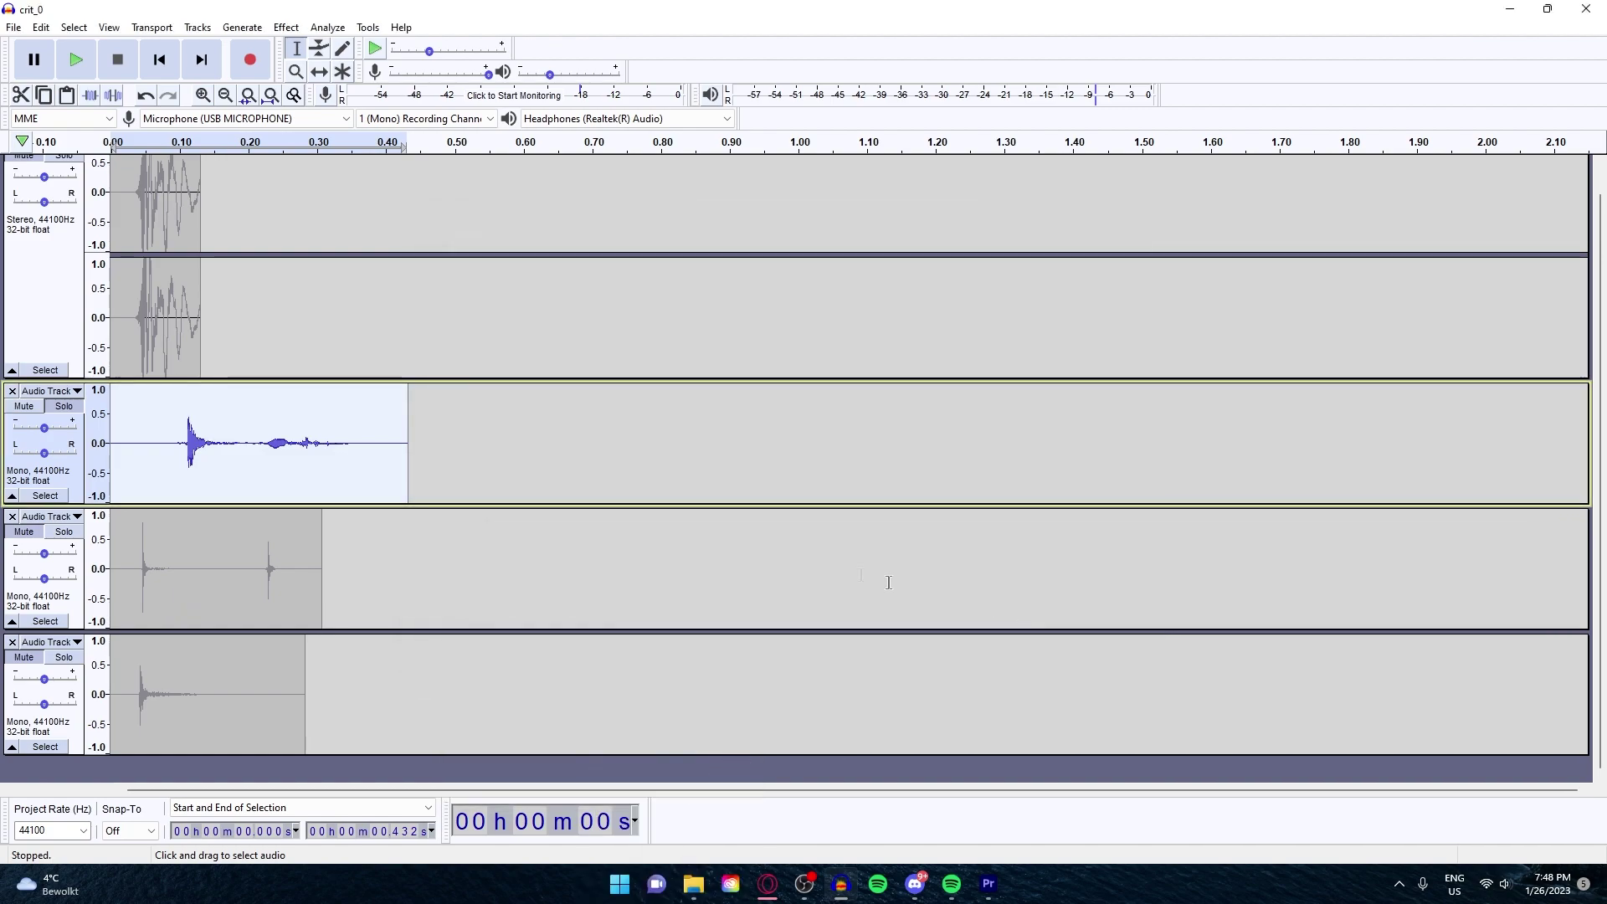
# - Apply Filter Curve EQ again using the Low rolloff for speech factory preset
pyautogui.click(293, 30)
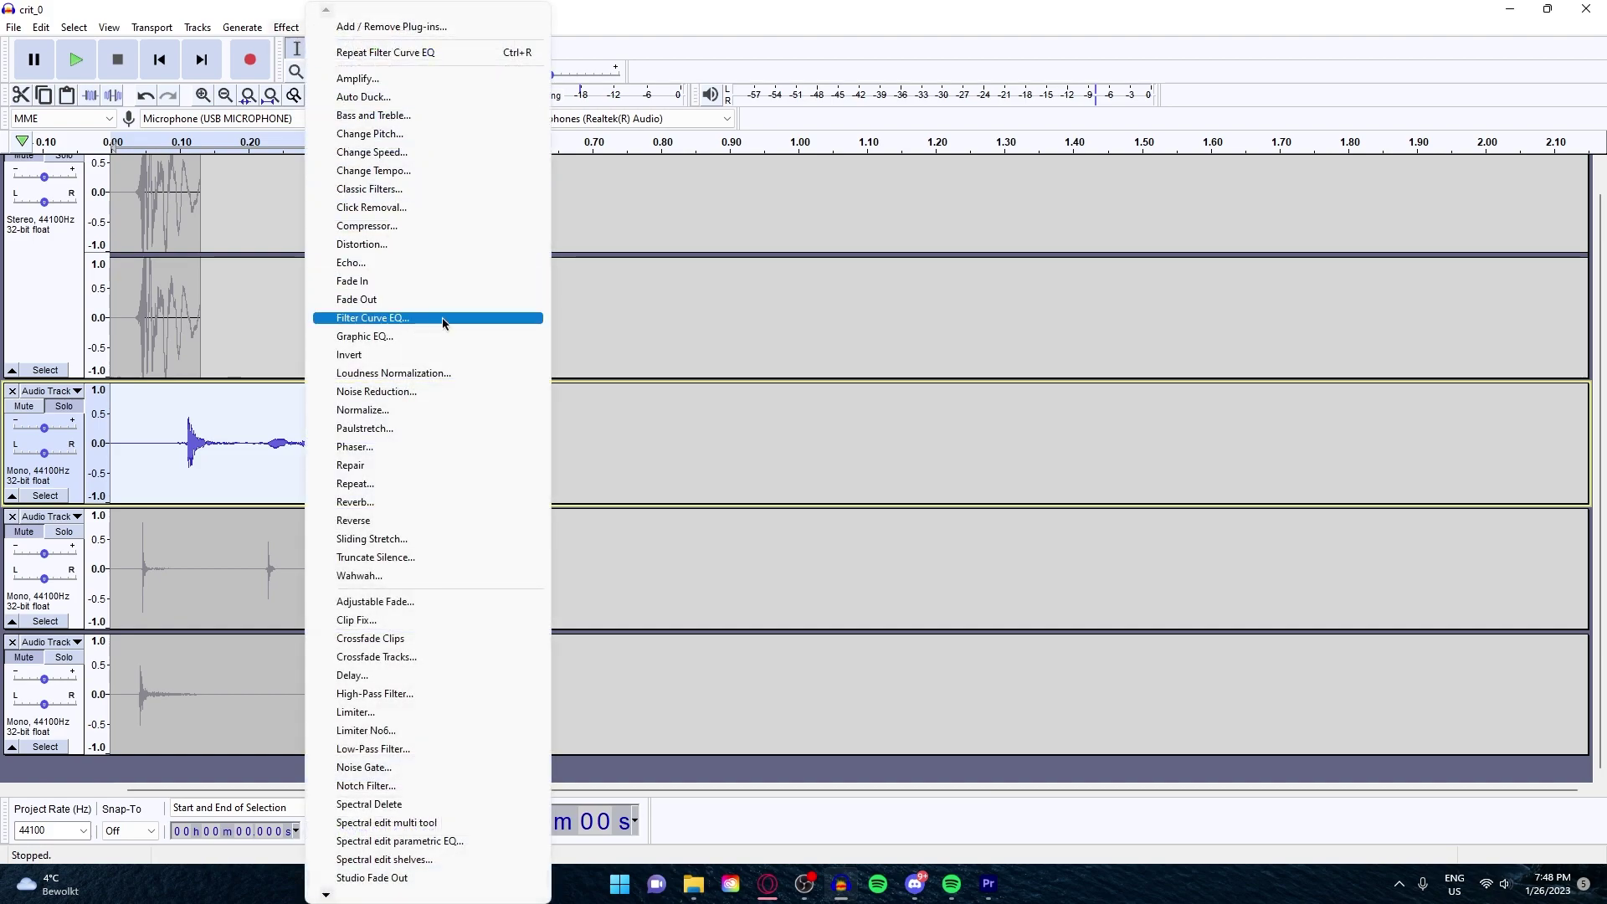
pyautogui.click(443, 319)
pyautogui.click(474, 614)
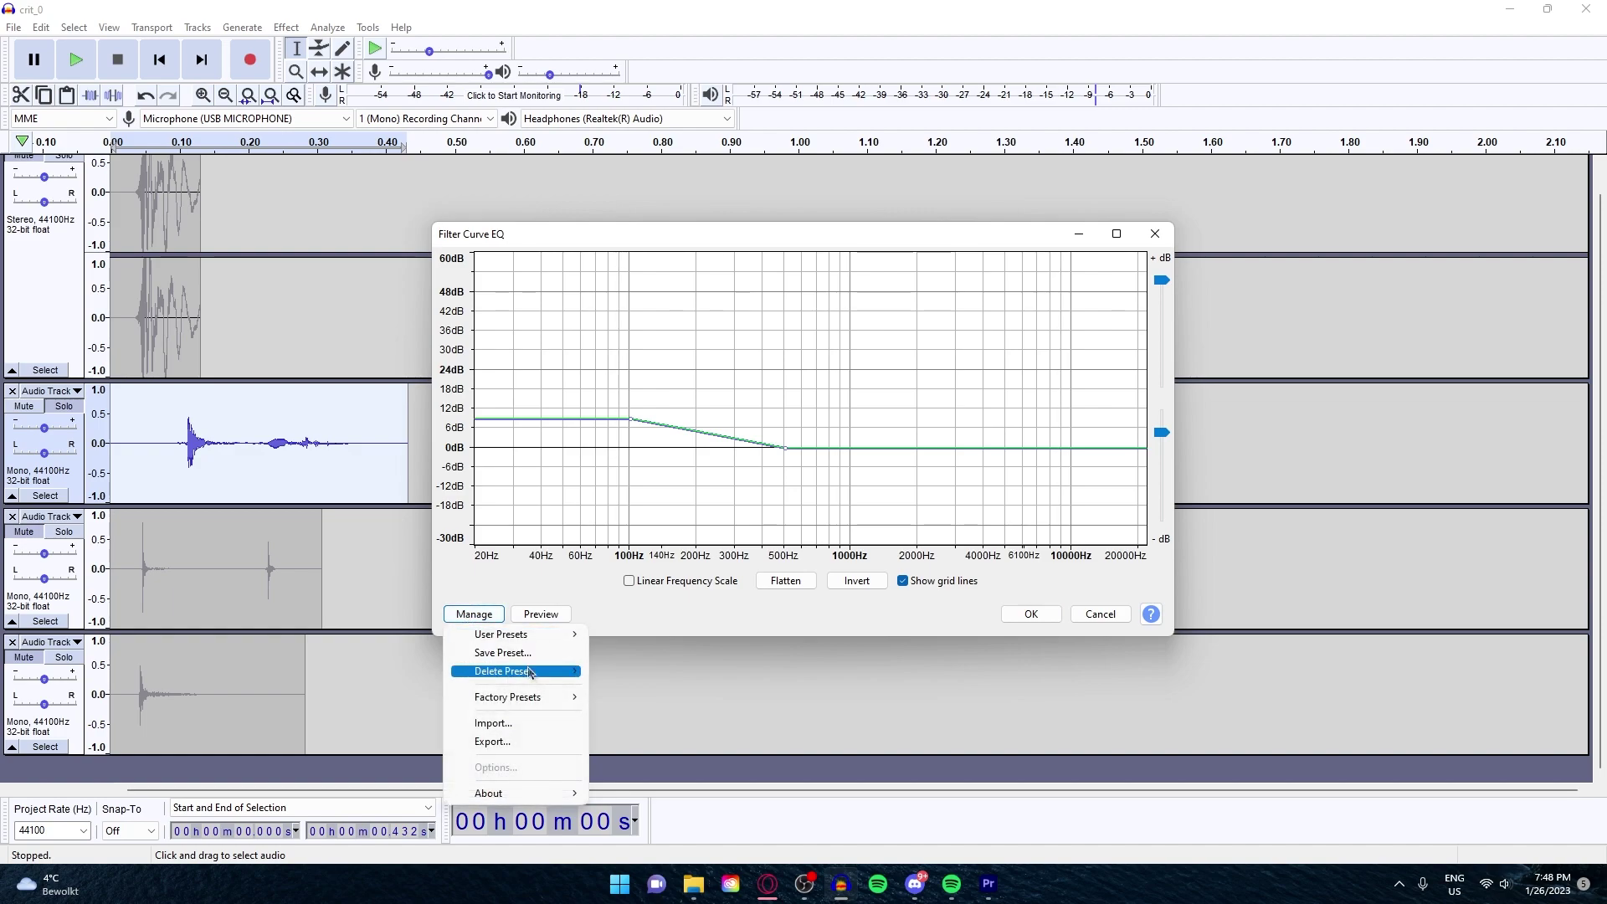
pyautogui.moveTo(550, 698)
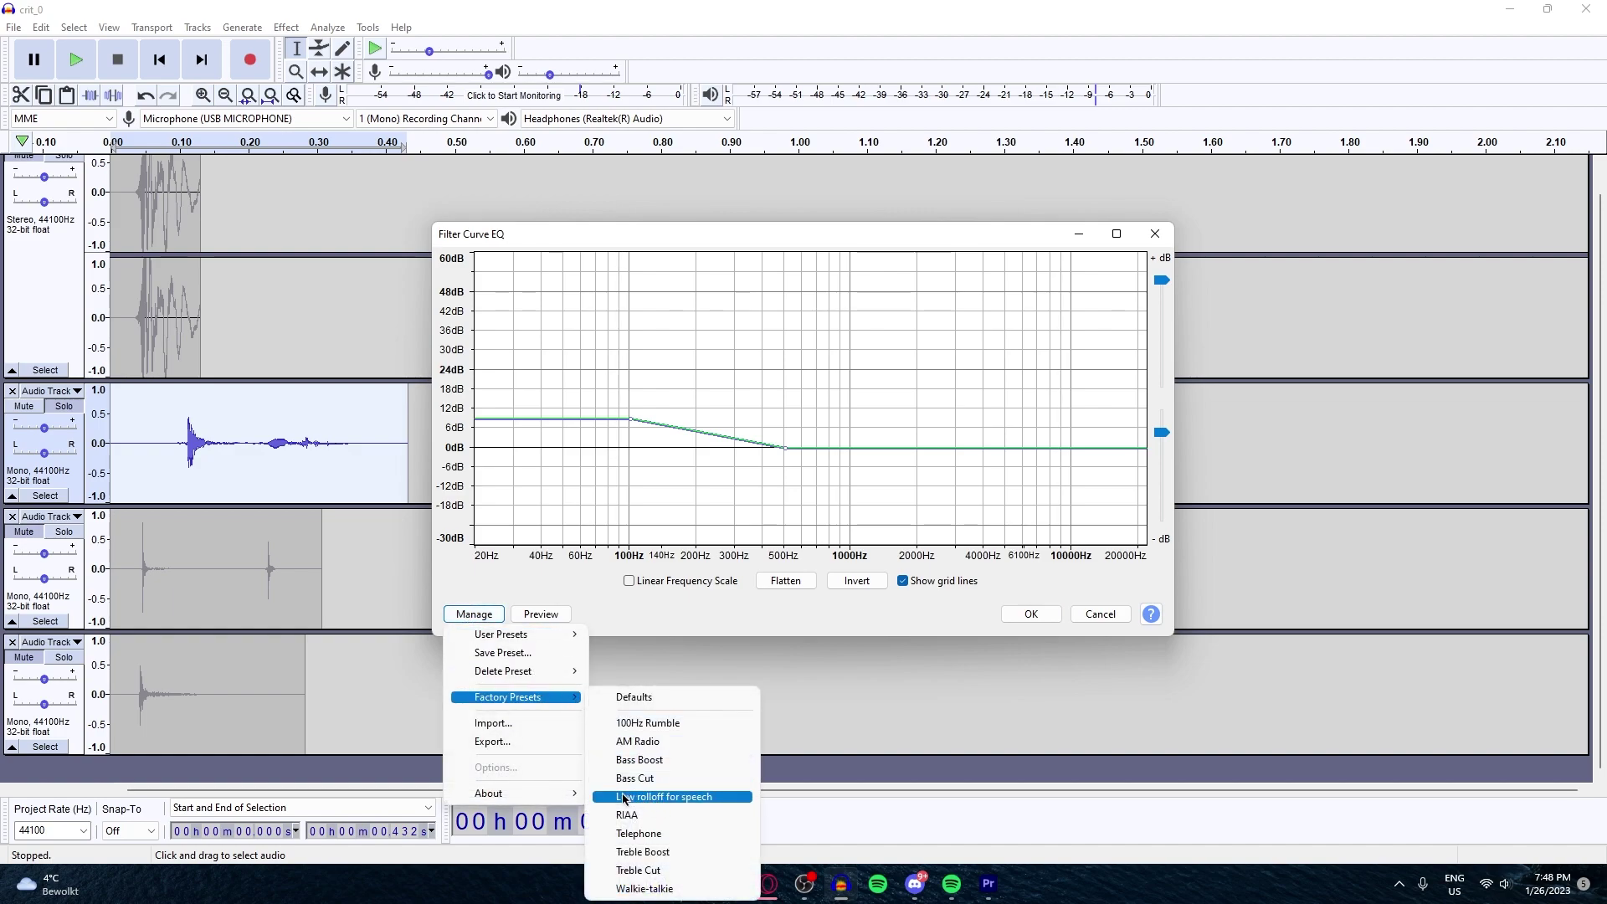
pyautogui.click(667, 798)
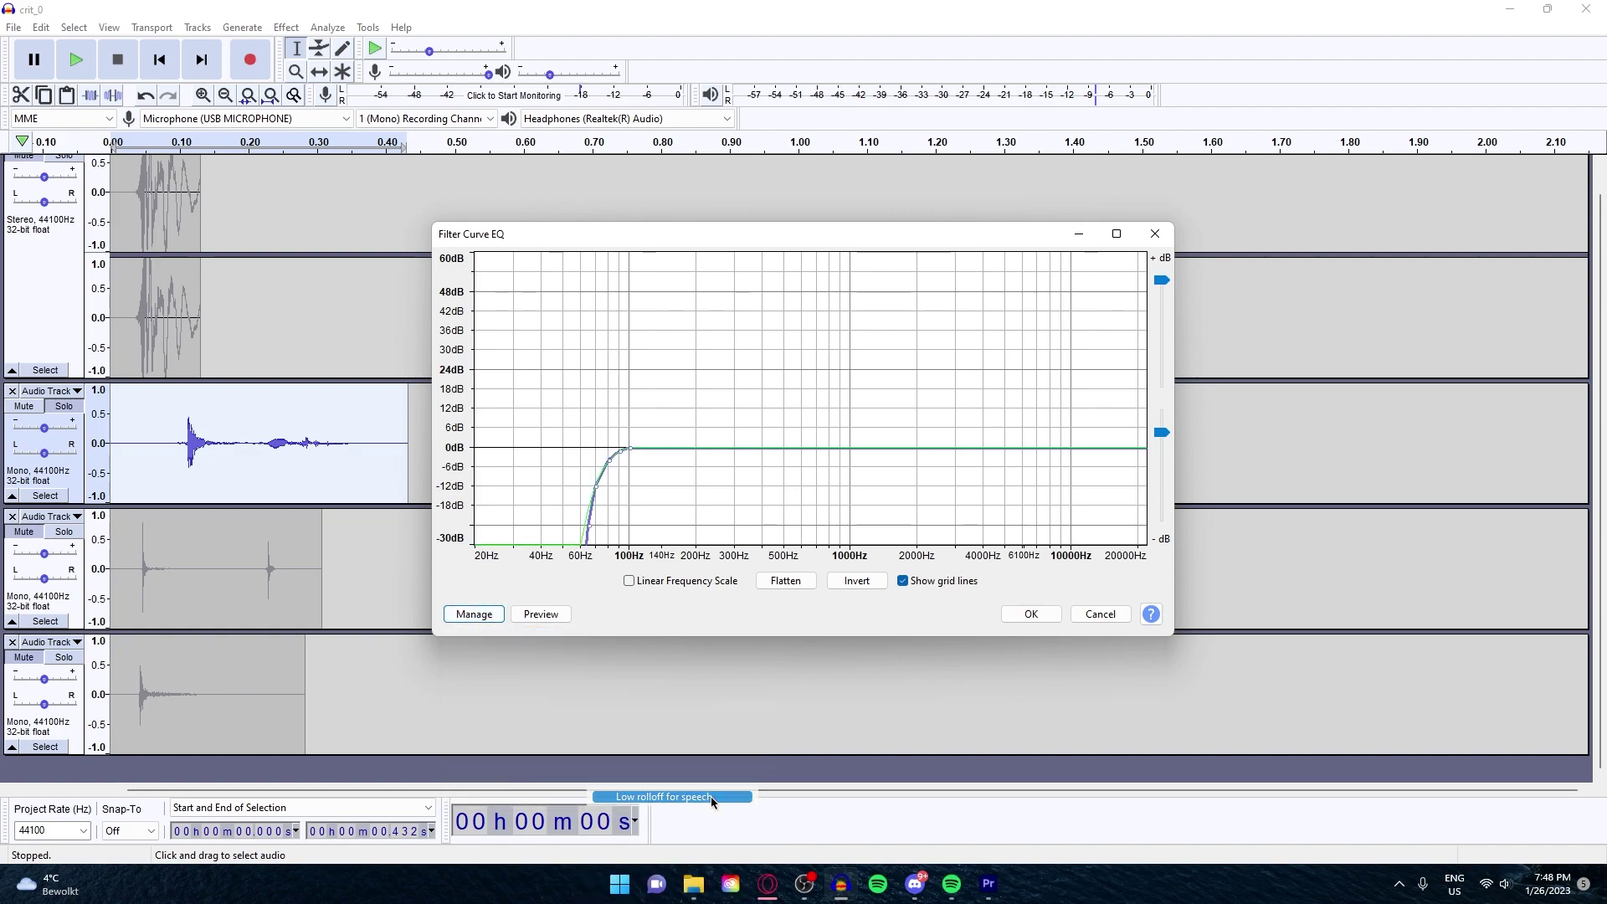
pyautogui.click(1032, 614)
# - Play the filtered first hit, then shift its clip slightly earlier with the Time Shift tool
pyautogui.click(152, 430)
pyautogui.press('space')
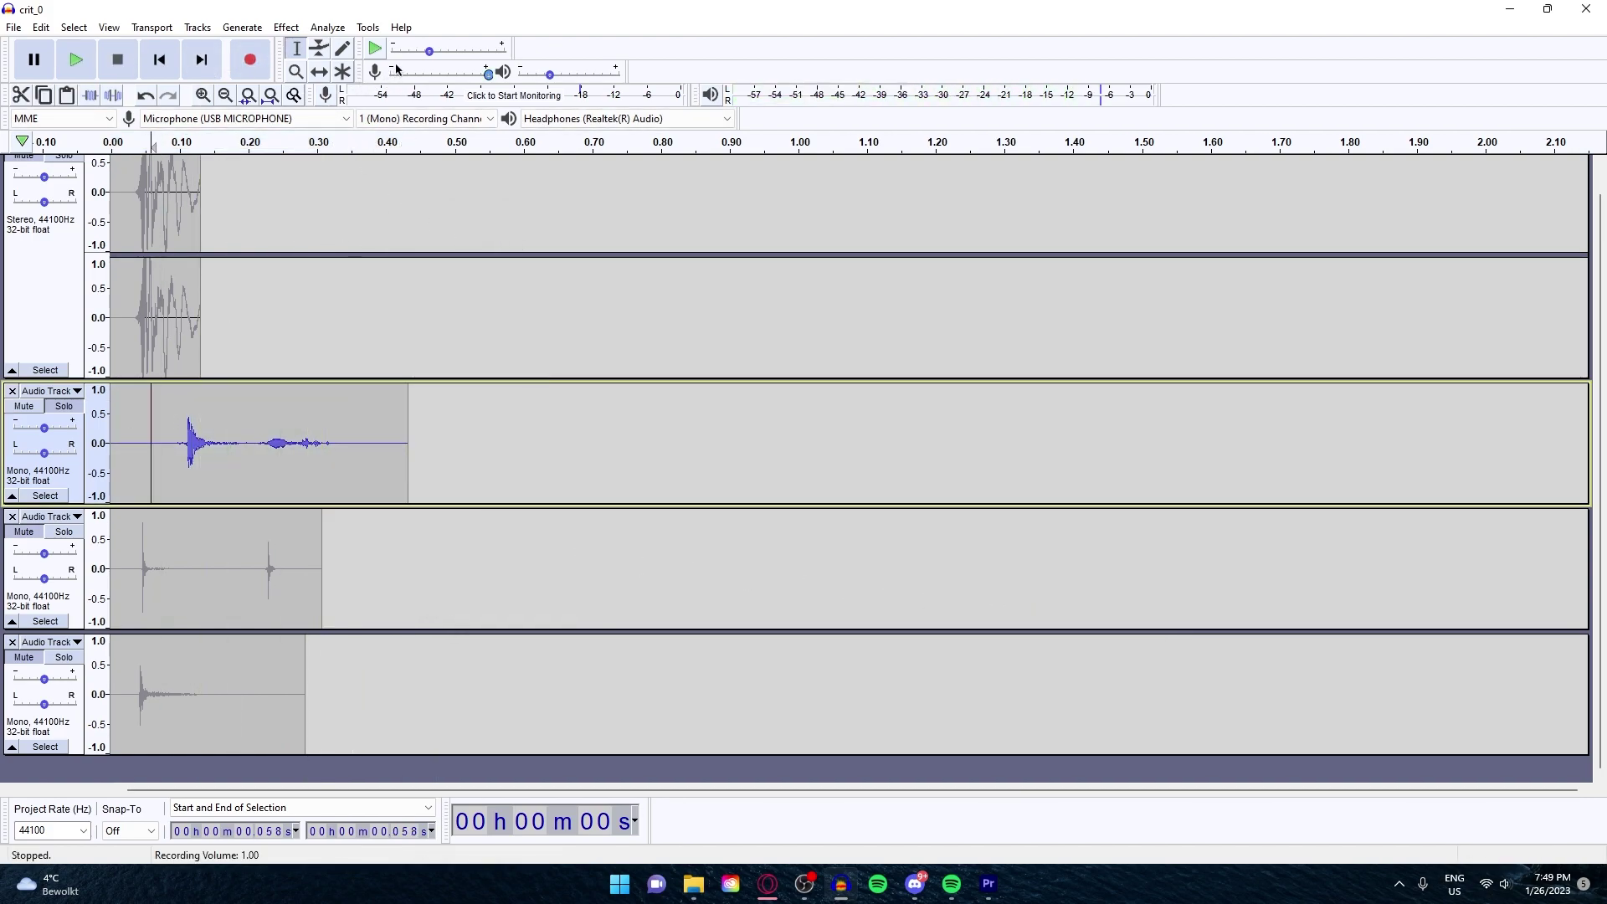
pyautogui.click(319, 71)
pyautogui.moveTo(307, 431); pyautogui.dragTo(262, 409)
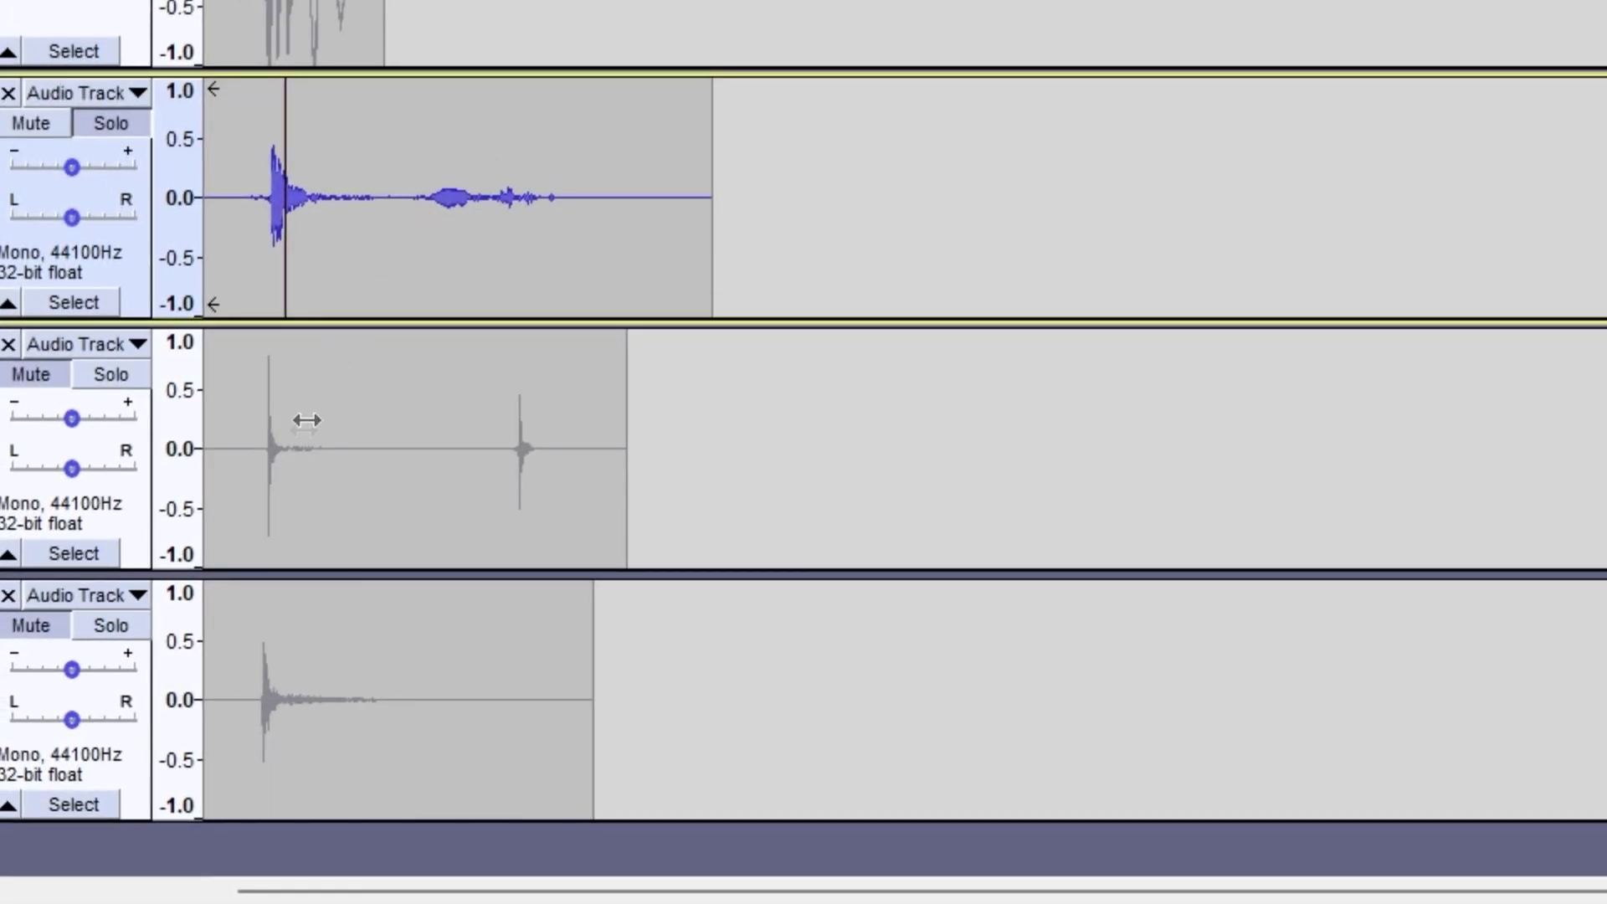
pyautogui.moveTo(285, 251); pyautogui.dragTo(336, 220)
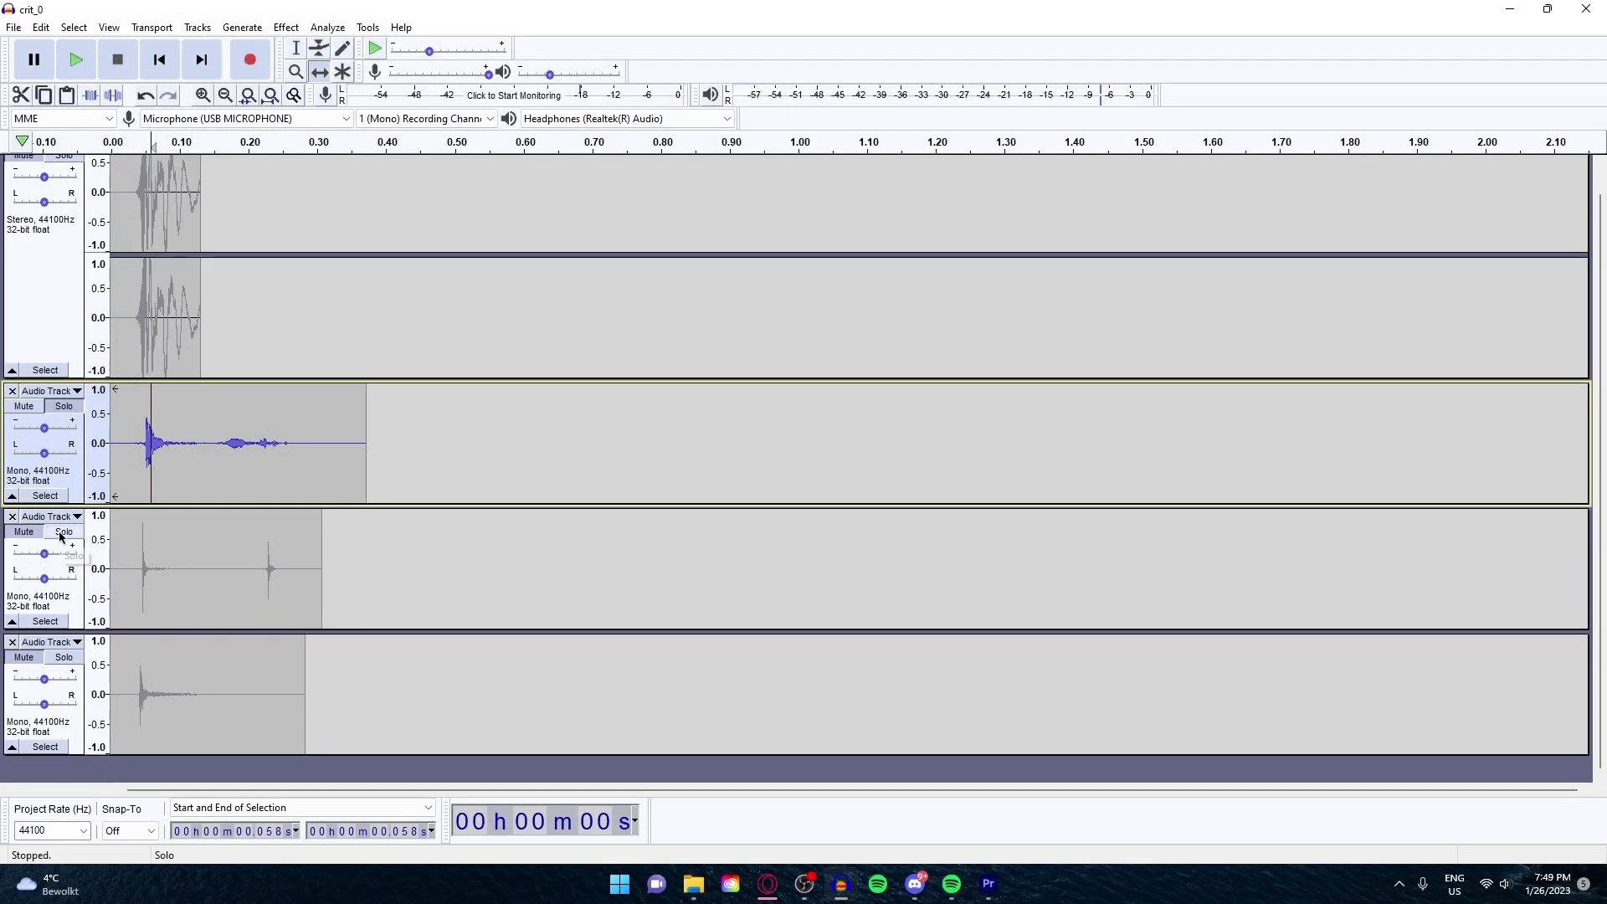
# - Audition the paired clicks and last hit individually, then unmute all tracks and play together
pyautogui.click(60, 537)
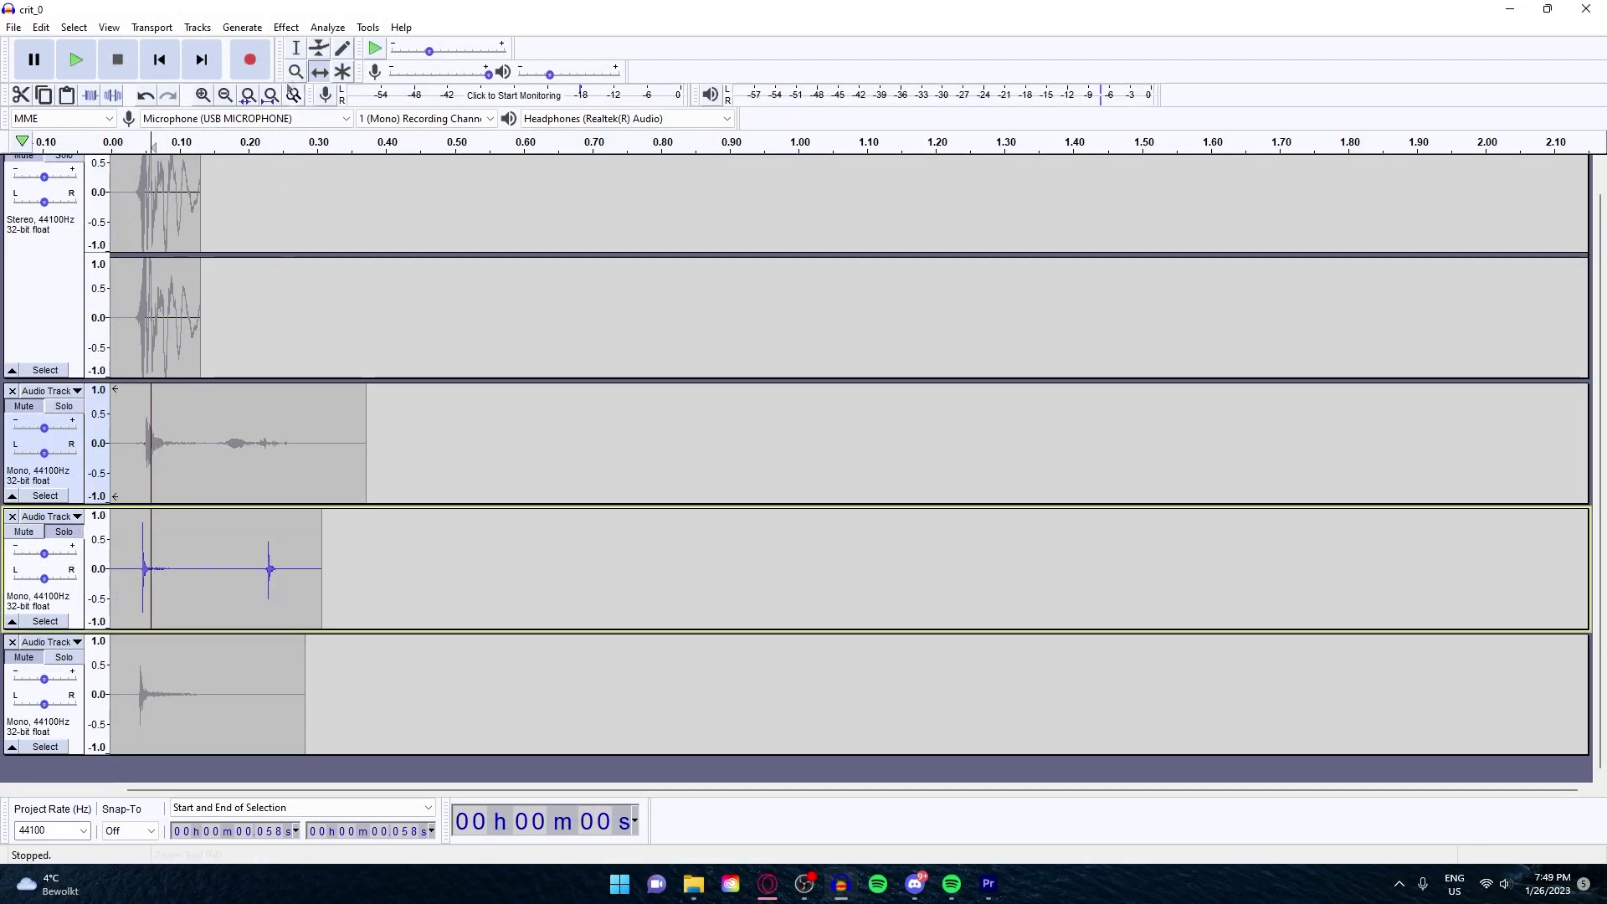
pyautogui.press('F1')
pyautogui.press('space')
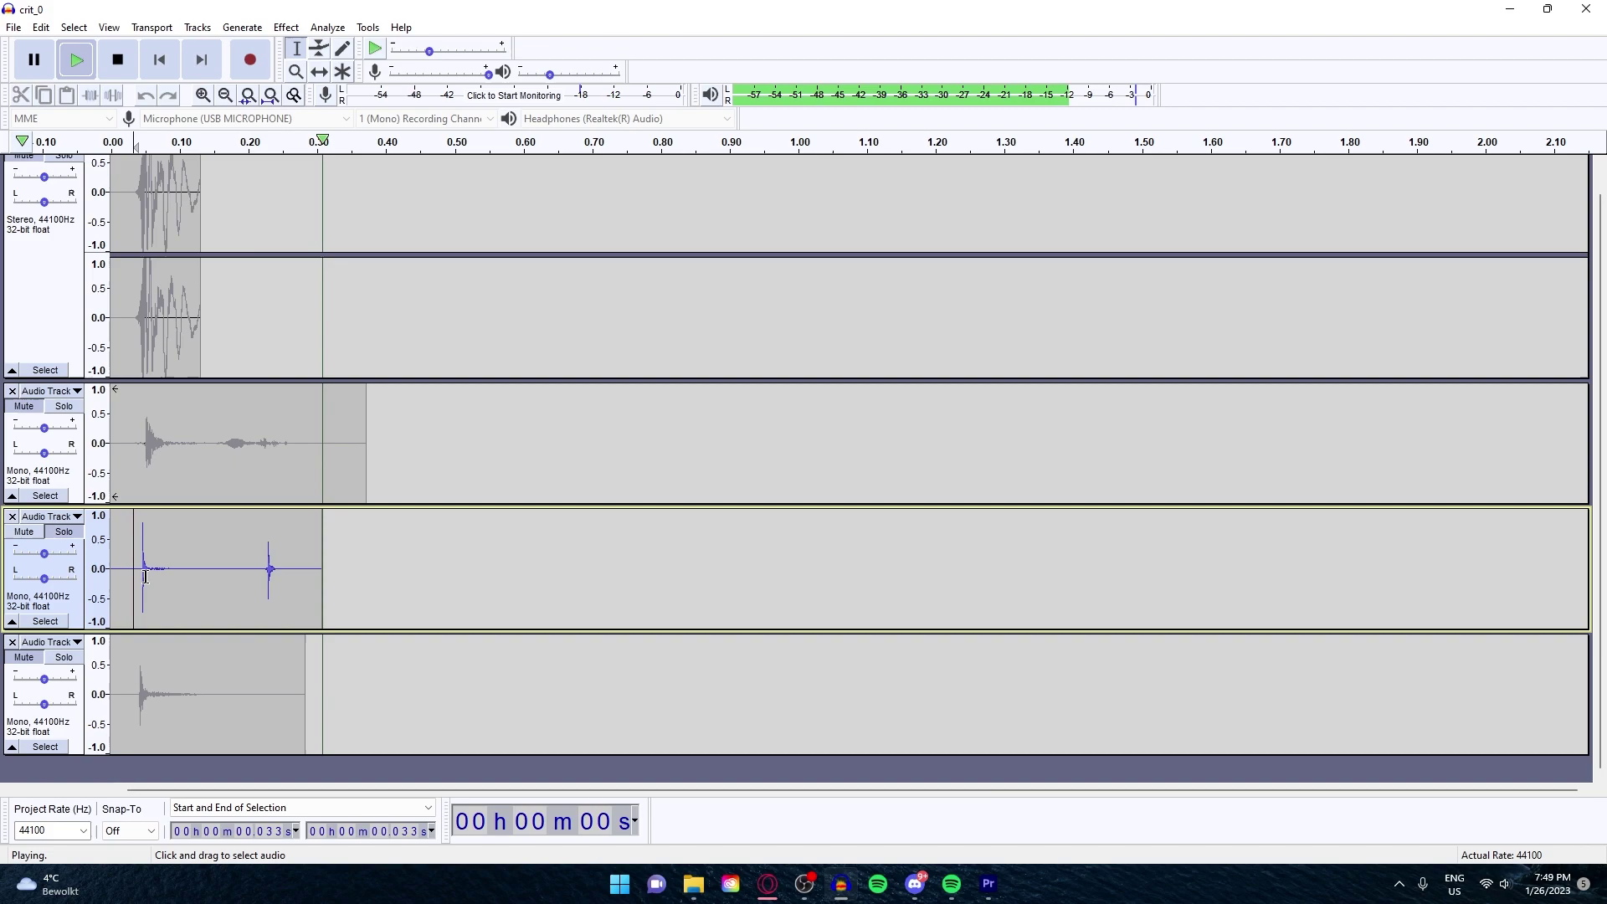
pyautogui.click(124, 575)
pyautogui.press('Home')
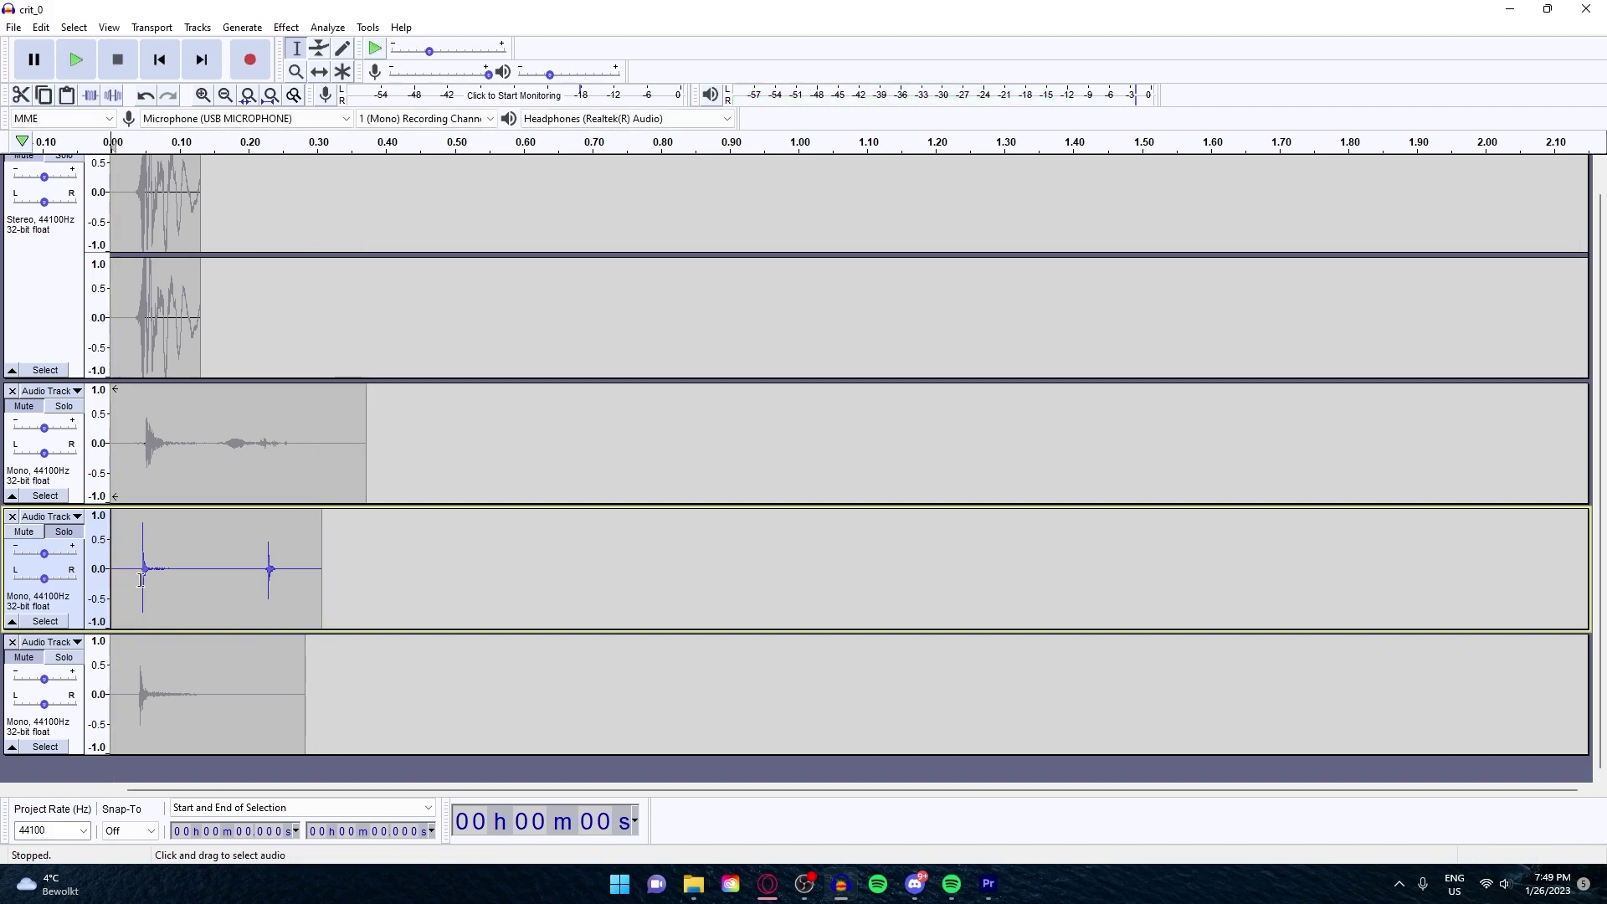
pyautogui.press('space')
pyautogui.click(64, 659)
pyautogui.press('space')
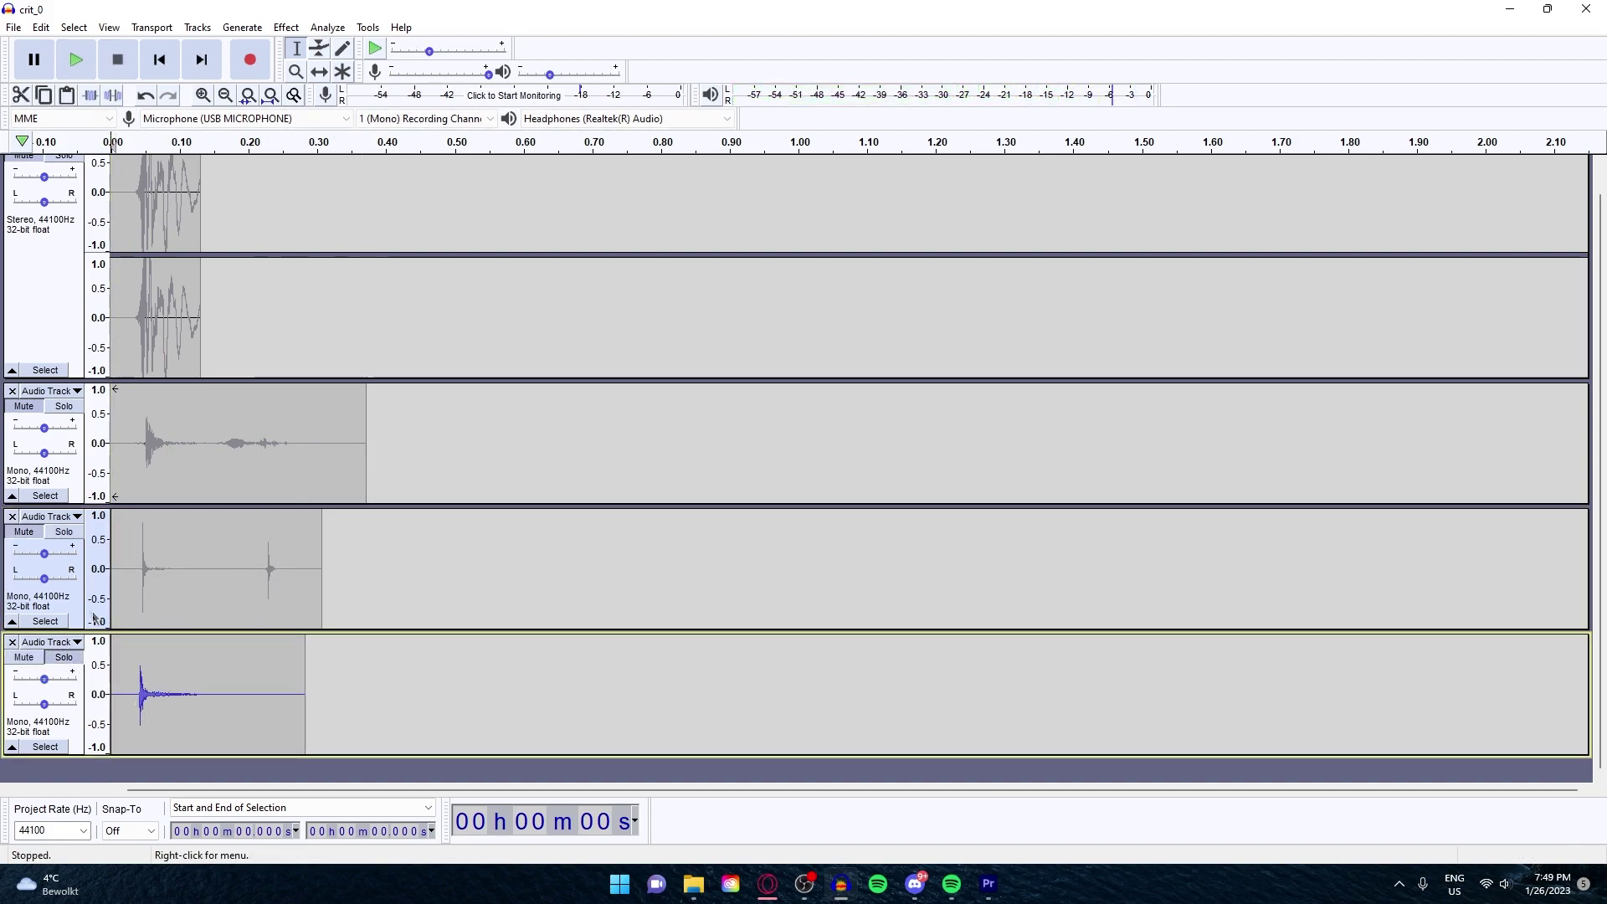
pyautogui.click(23, 406)
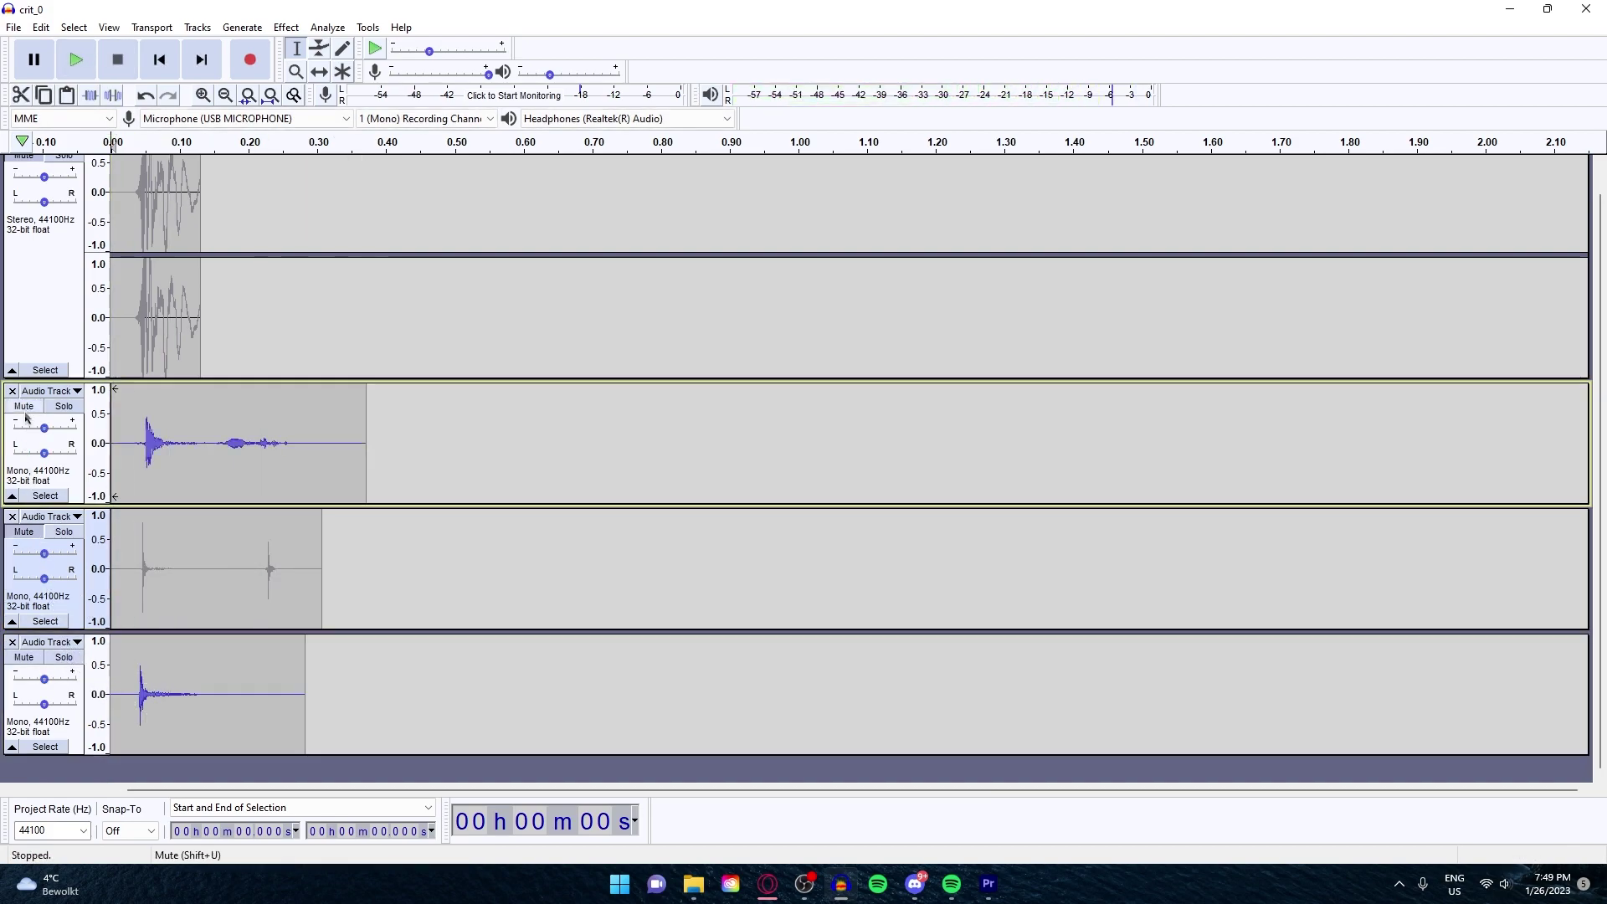
pyautogui.click(23, 532)
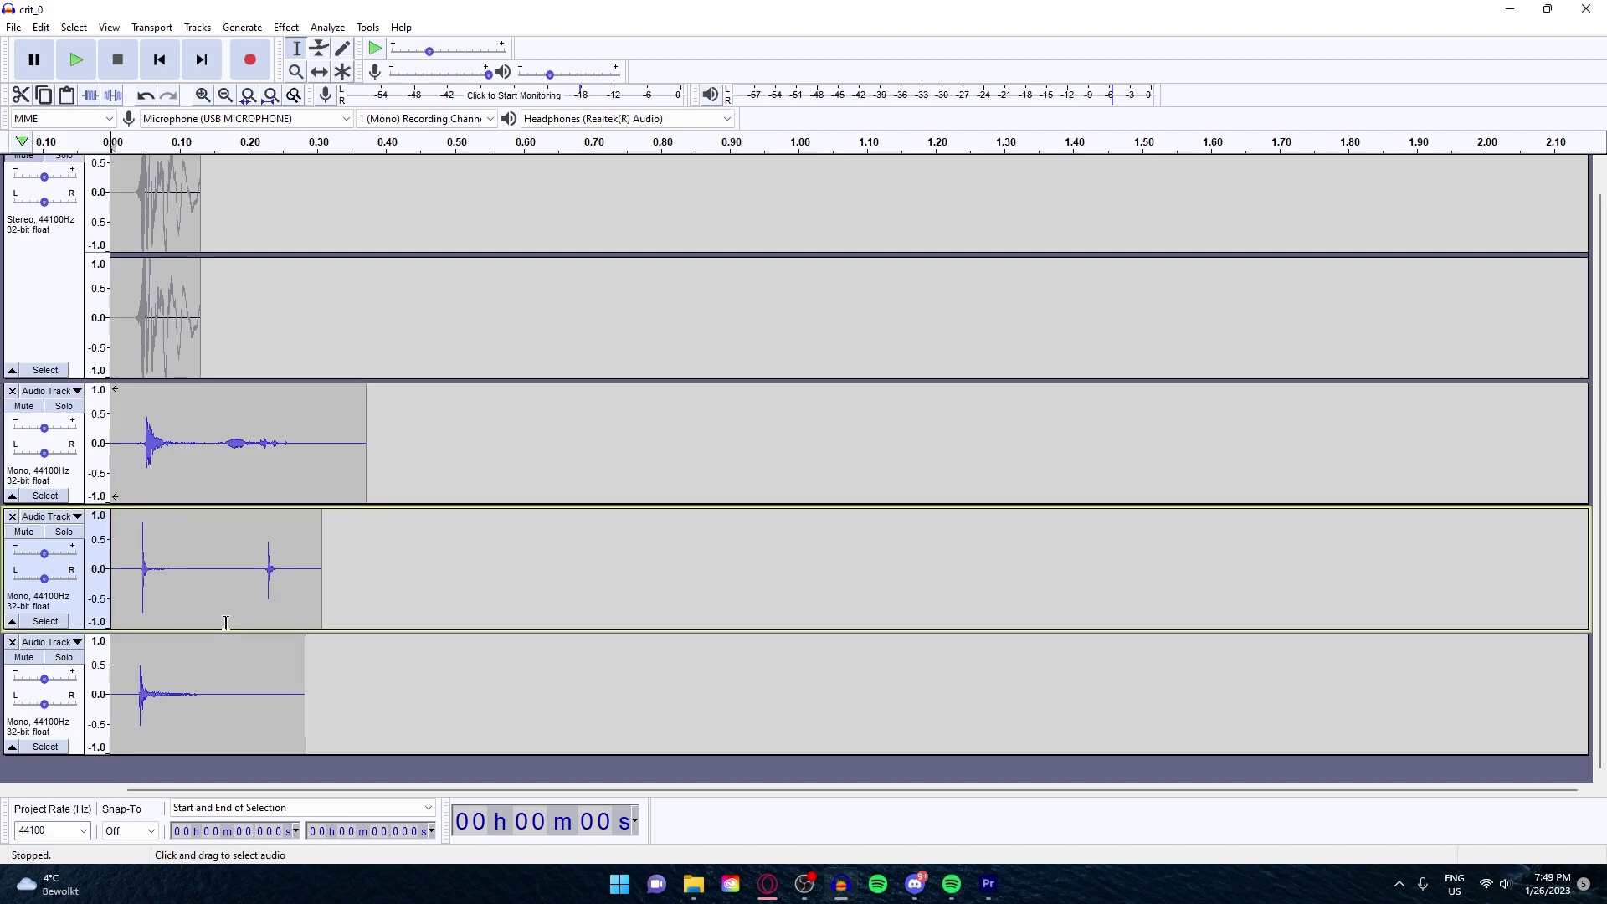
pyautogui.press('space')
# - Shift the last hit and bottom clips slightly later on the timeline
pyautogui.press('F5')
pyautogui.moveTo(177, 675); pyautogui.dragTo(193, 672)
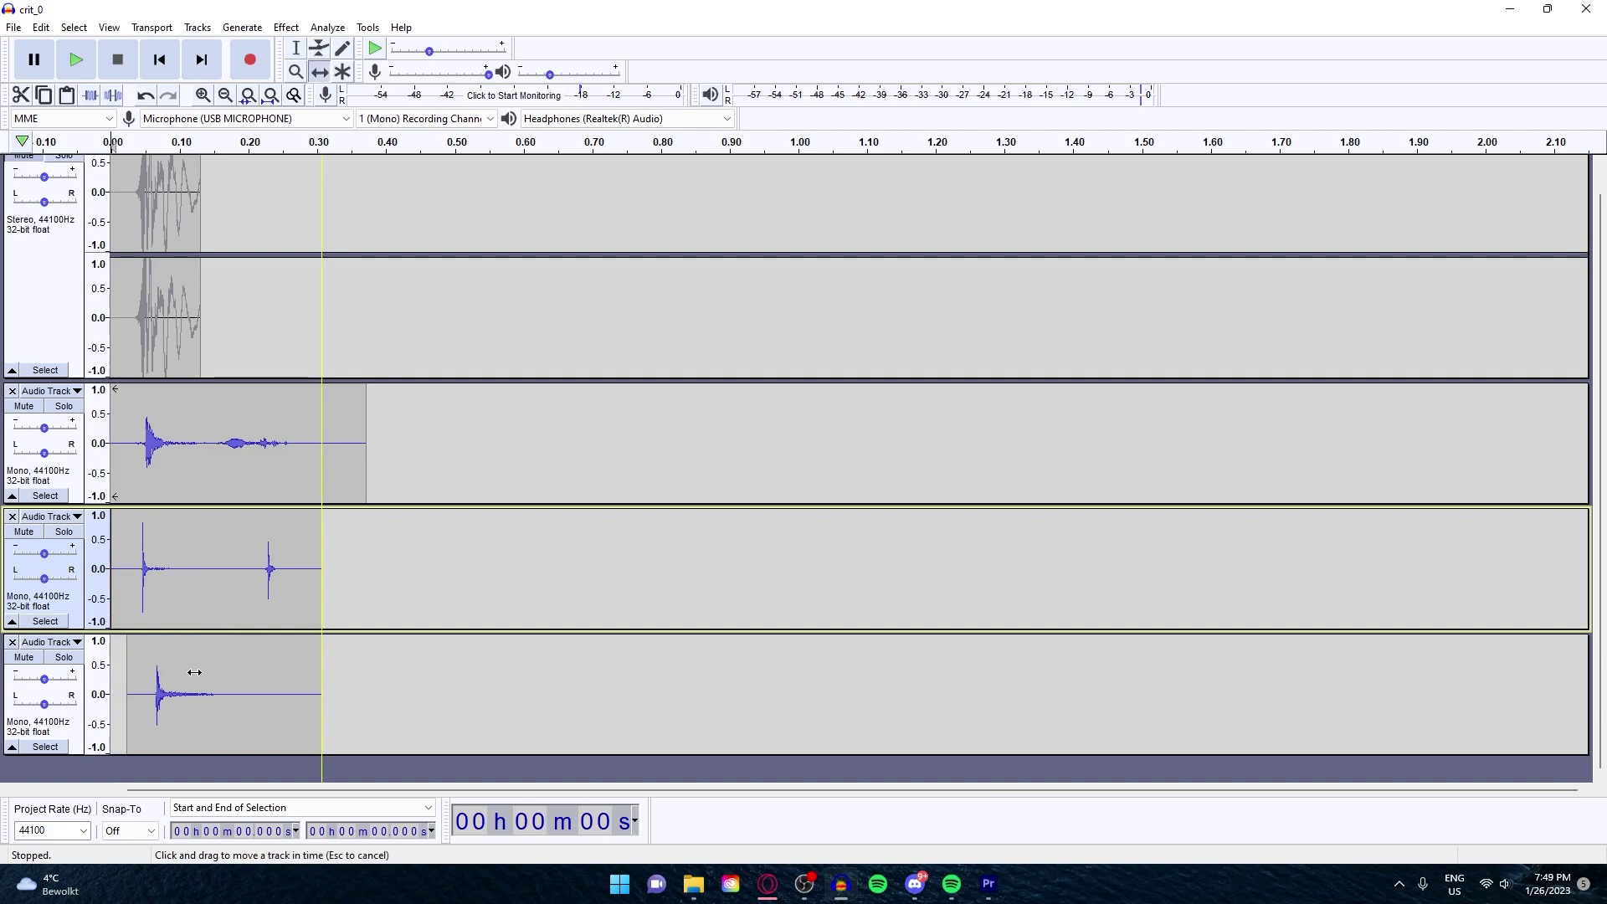
pyautogui.moveTo(215, 477); pyautogui.dragTo(264, 477)
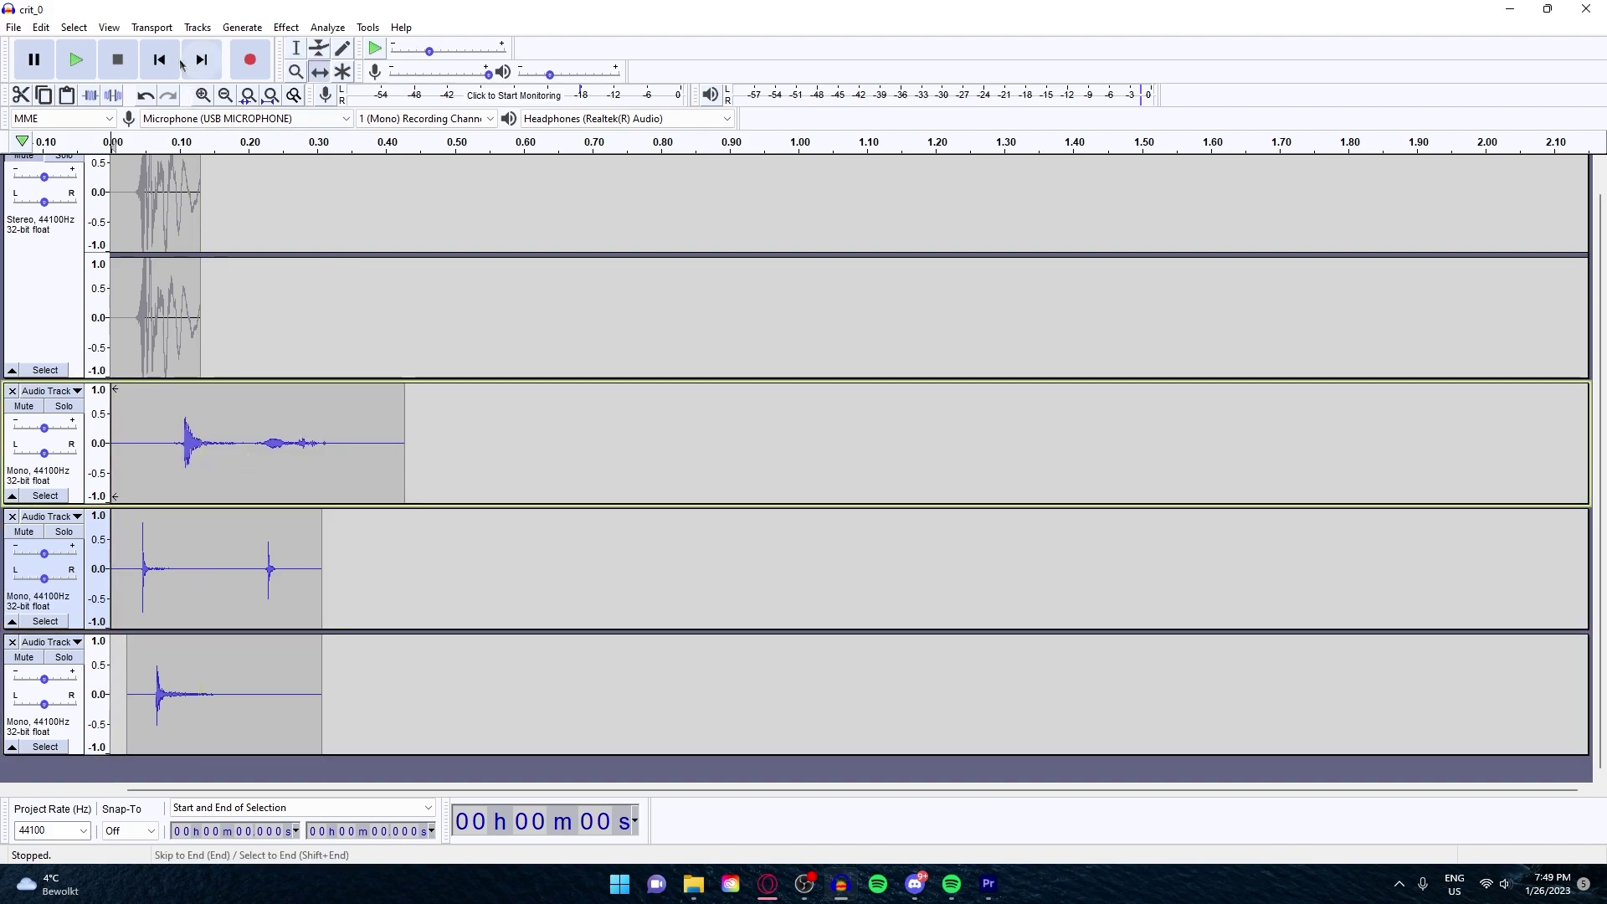
# - Amplify the first mono track's clip down to -5.3 dB and play back the mix
pyautogui.click(296, 47)
pyautogui.click(134, 318)
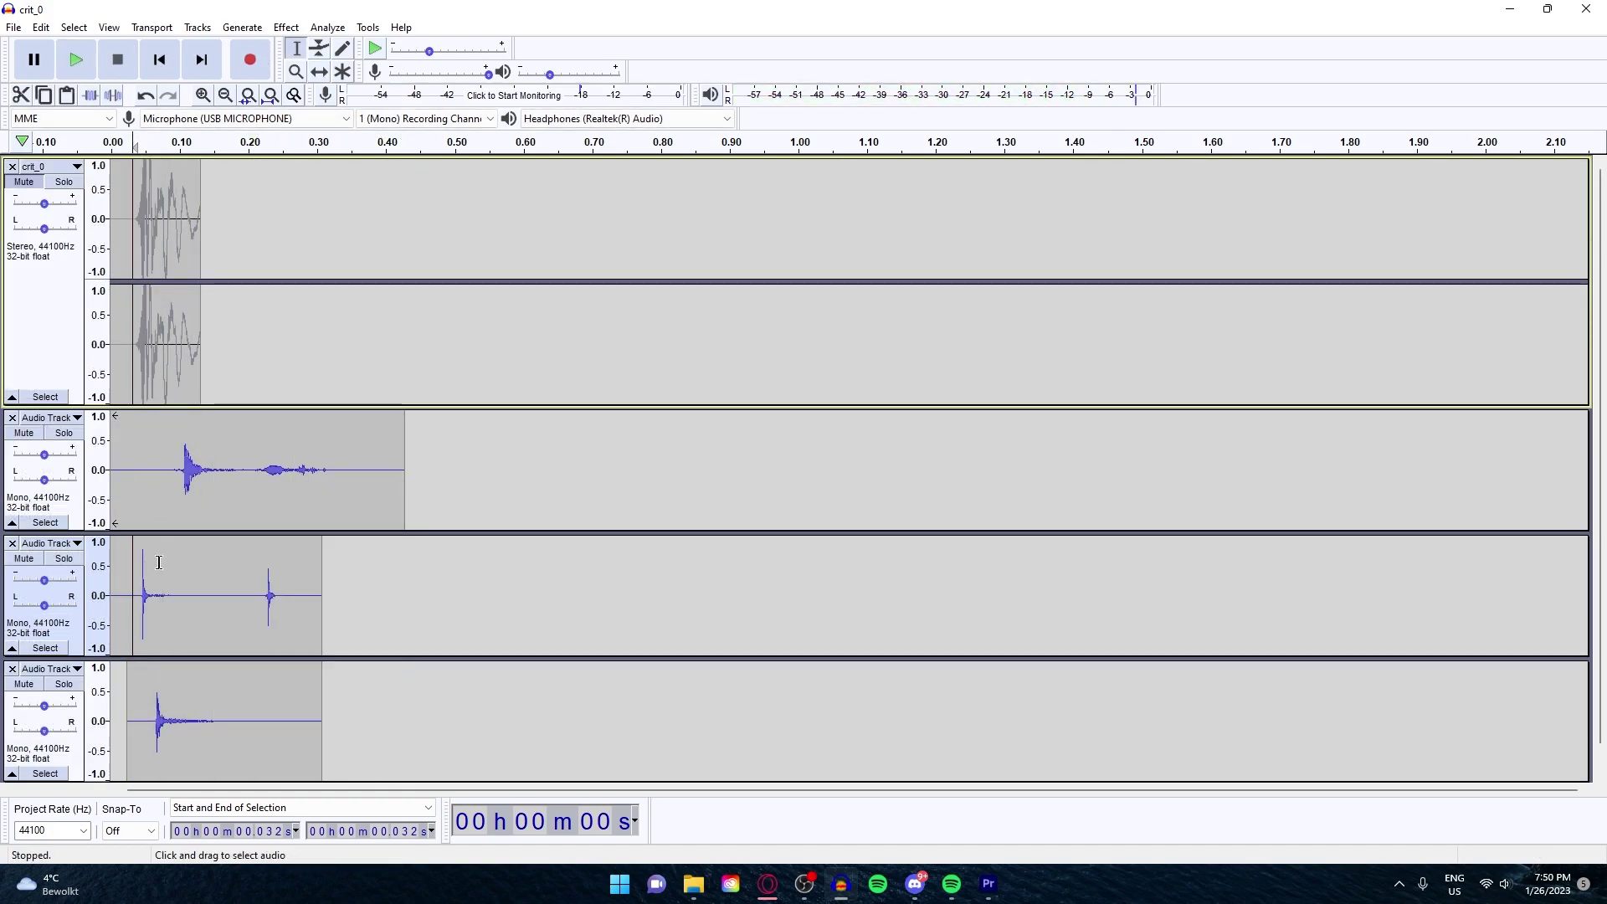
pyautogui.doubleClick(163, 508)
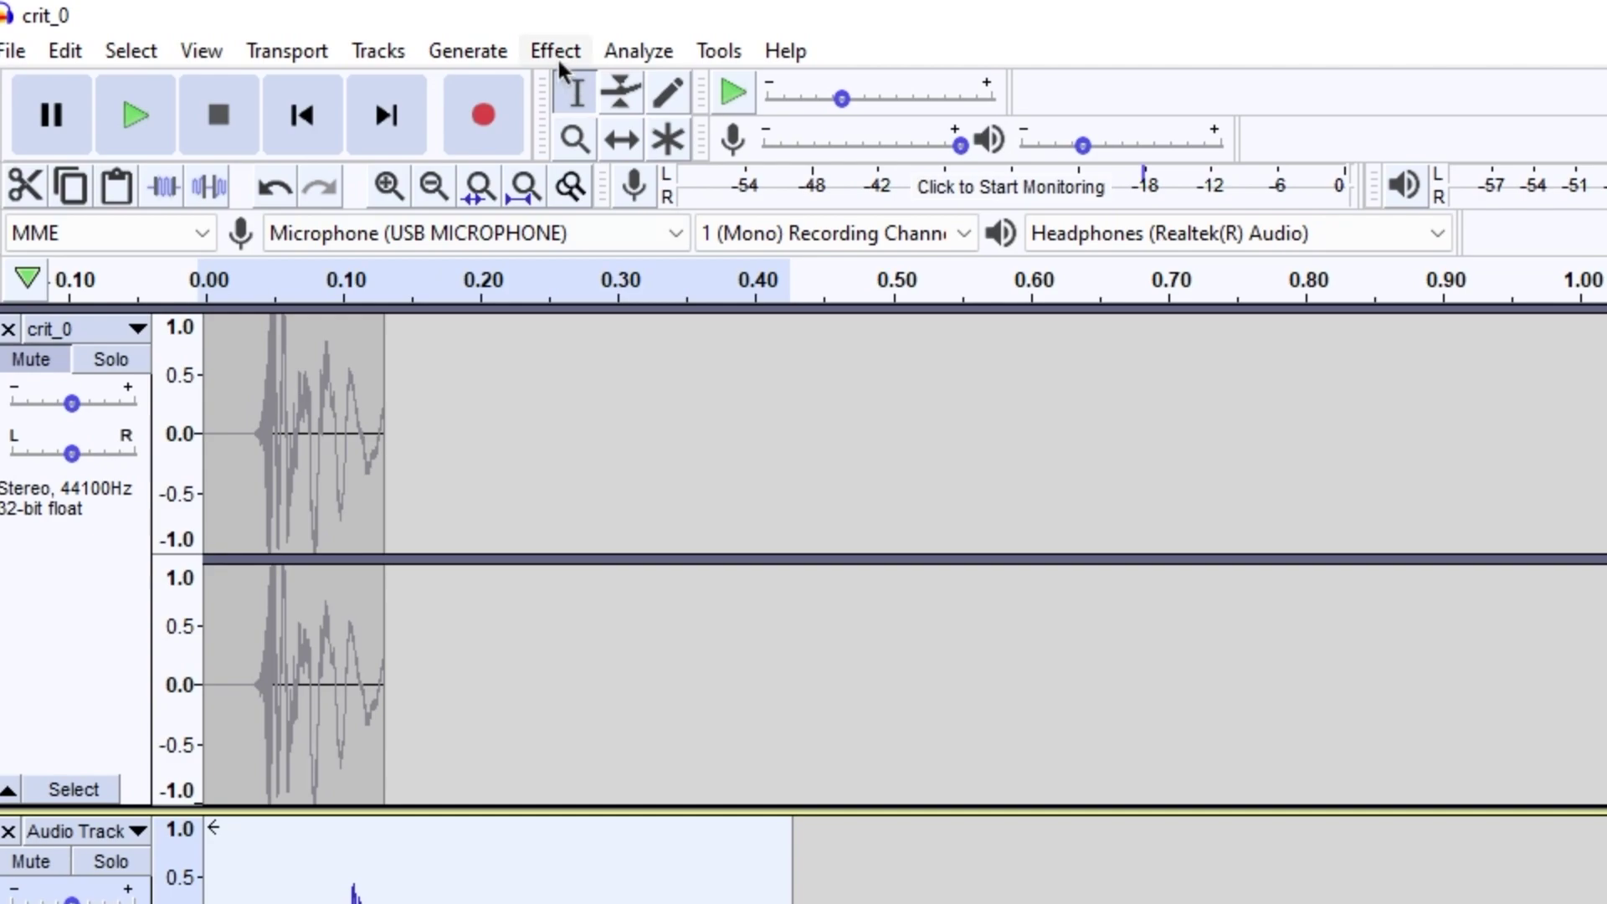
pyautogui.click(554, 52)
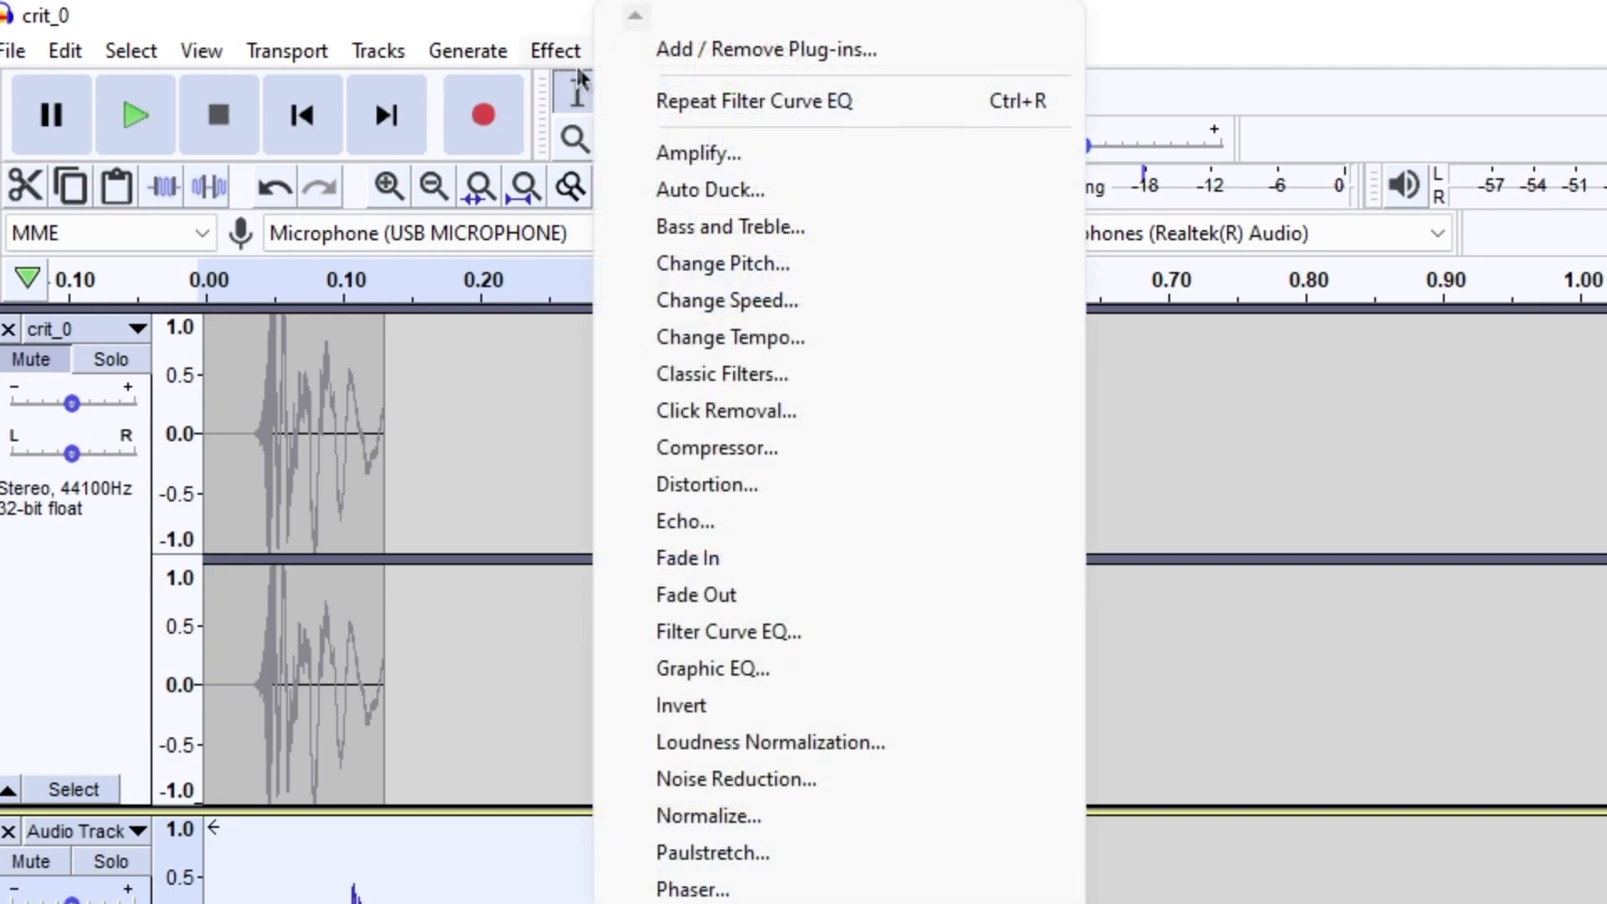
pyautogui.click(685, 149)
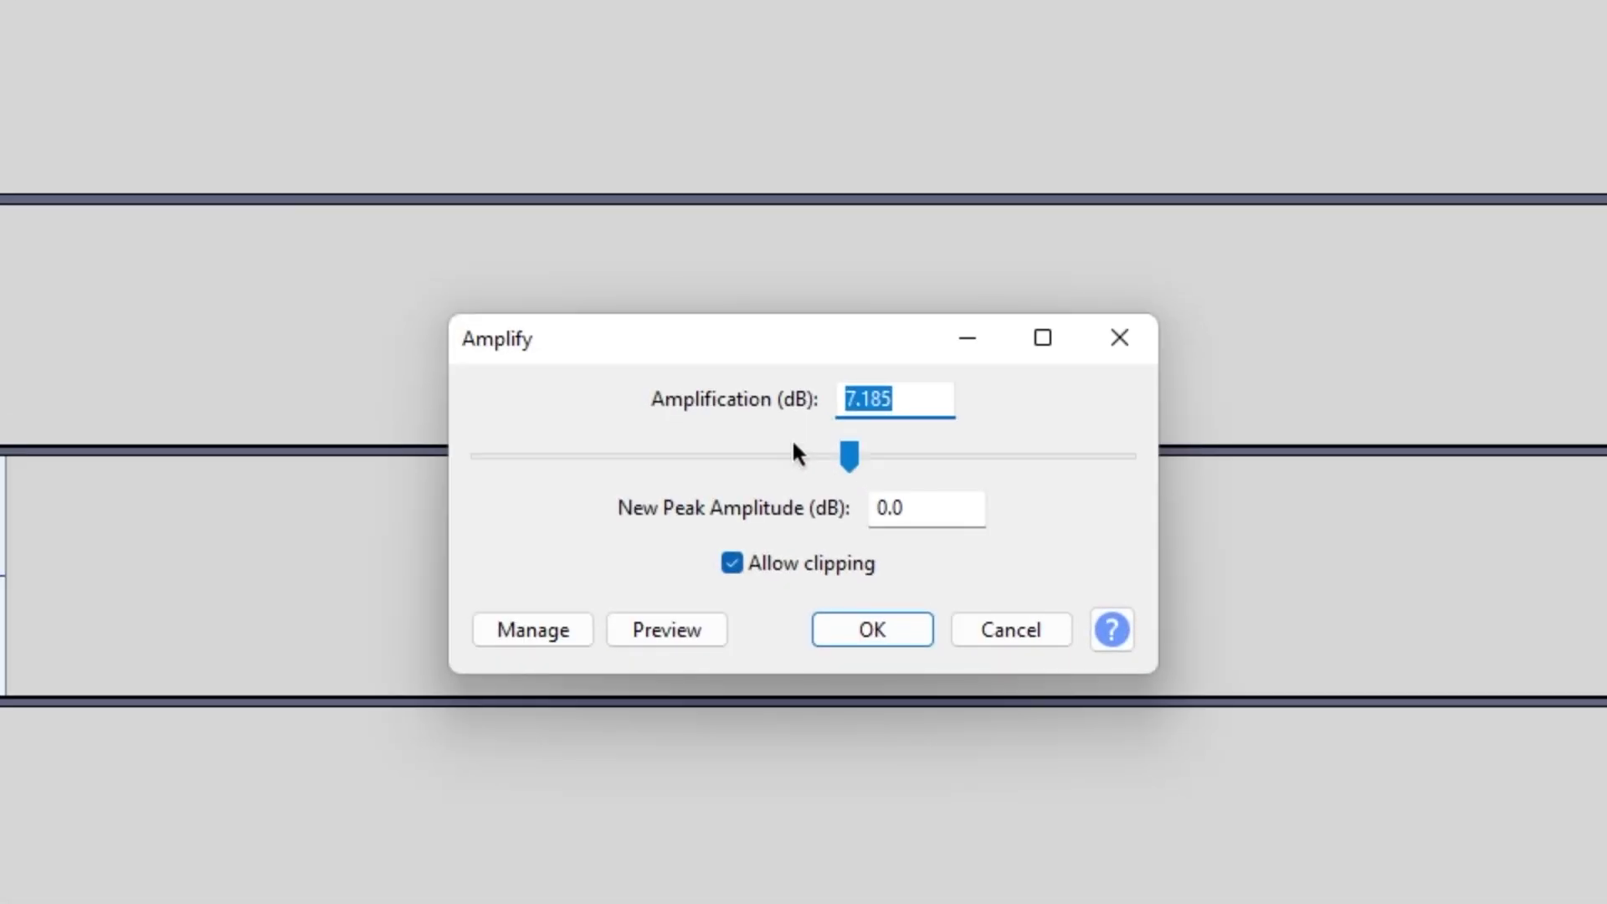
pyautogui.moveTo(849, 457); pyautogui.dragTo(784, 456)
pyautogui.moveTo(801, 357); pyautogui.dragTo(787, 364)
pyautogui.click(894, 529)
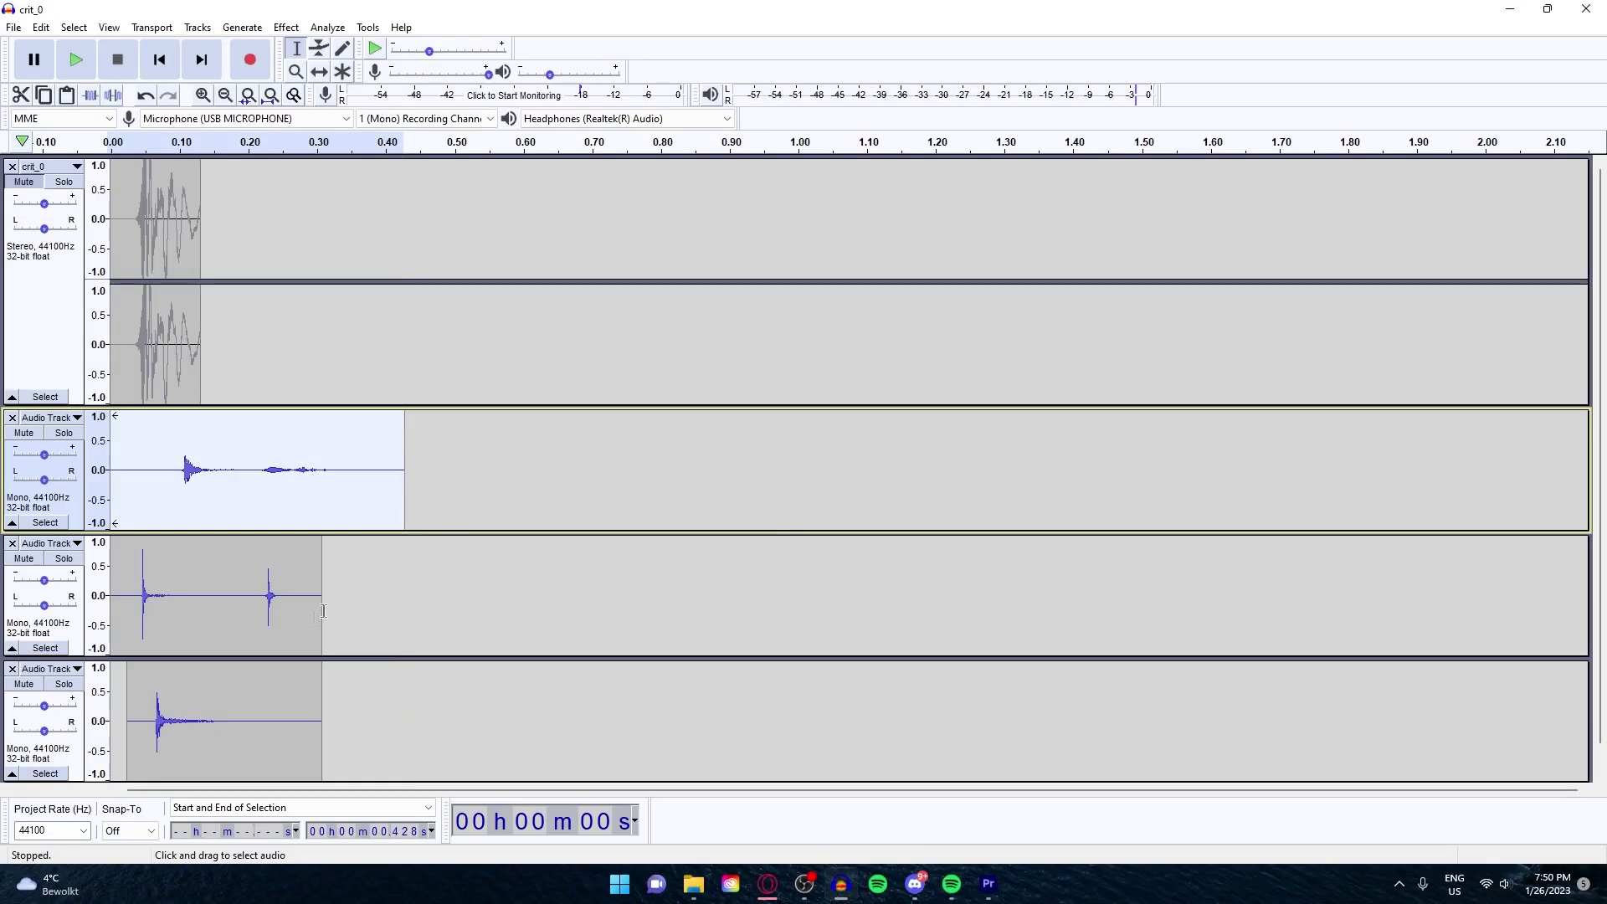
pyautogui.press('space')
# - Delete the clip's tail after 0.307 s
pyautogui.moveTo(140, 466); pyautogui.dragTo(322, 477)
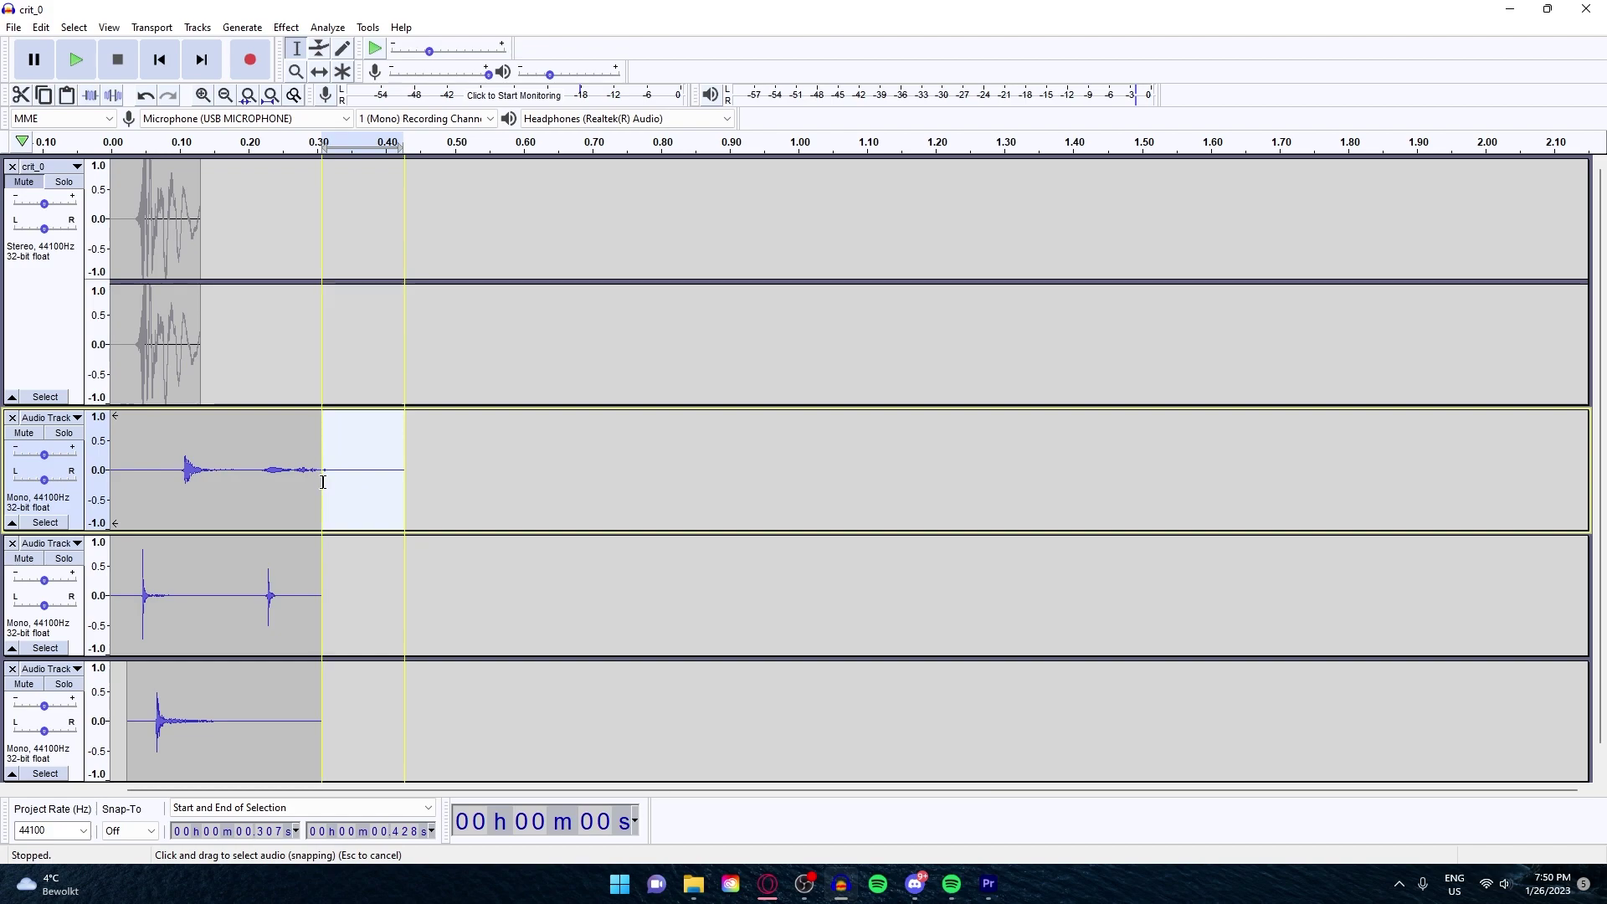
pyautogui.click(397, 490)
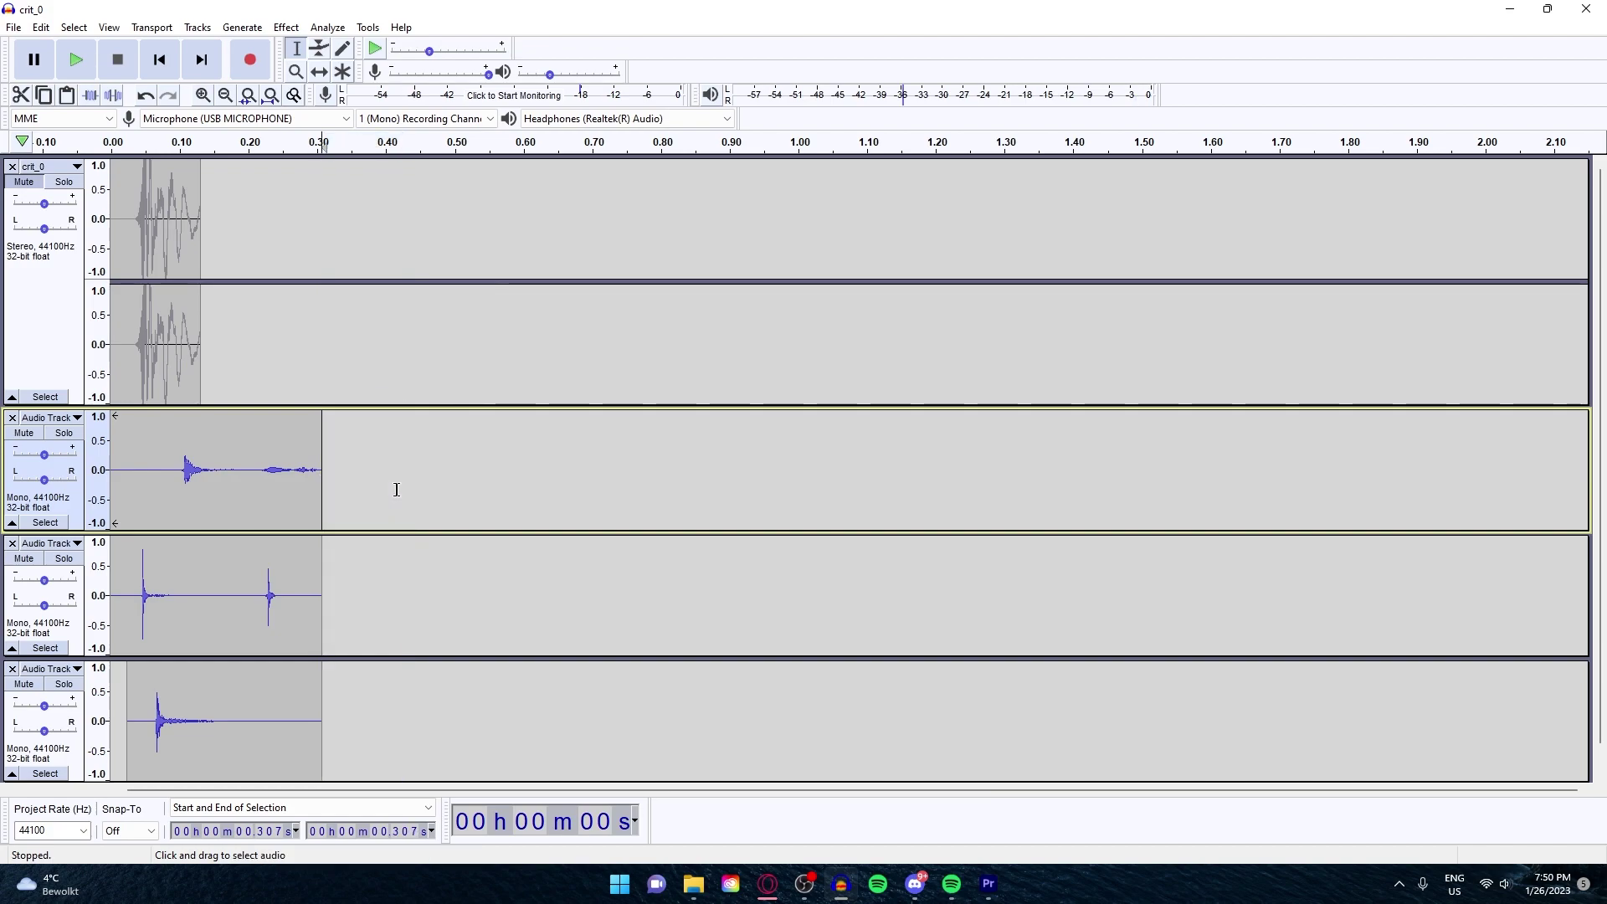
pyautogui.click(320, 676)
# - Fade out 0.246–0.307 s across the three added tracks and play the edited crit mix
pyautogui.moveTo(320, 676); pyautogui.dragTo(280, 468)
pyautogui.click(286, 27)
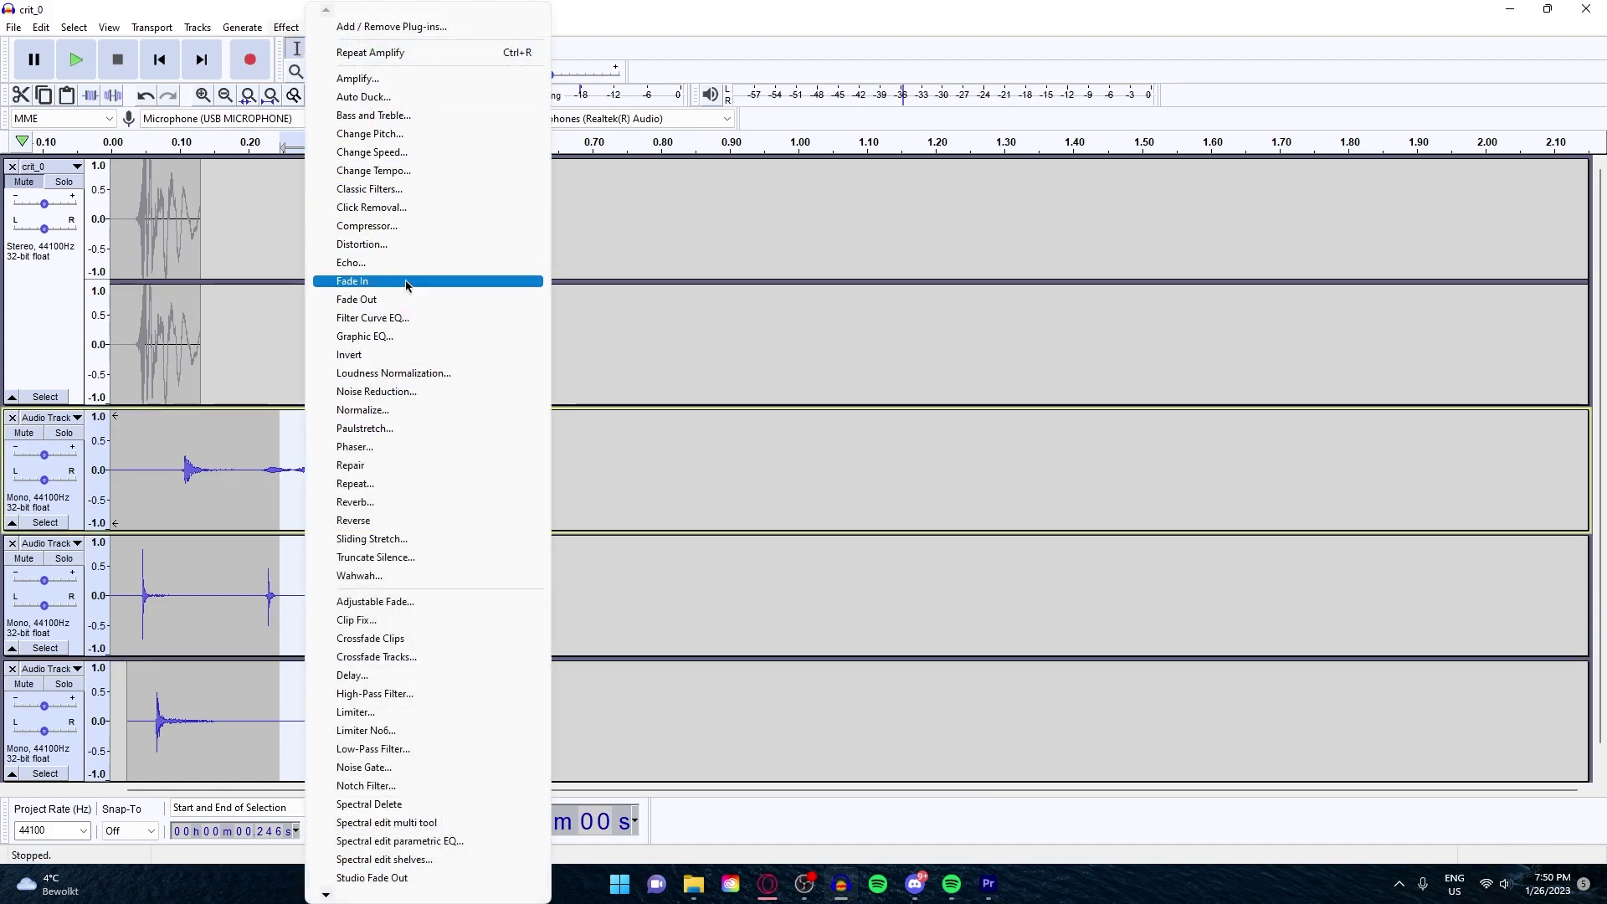
pyautogui.click(387, 301)
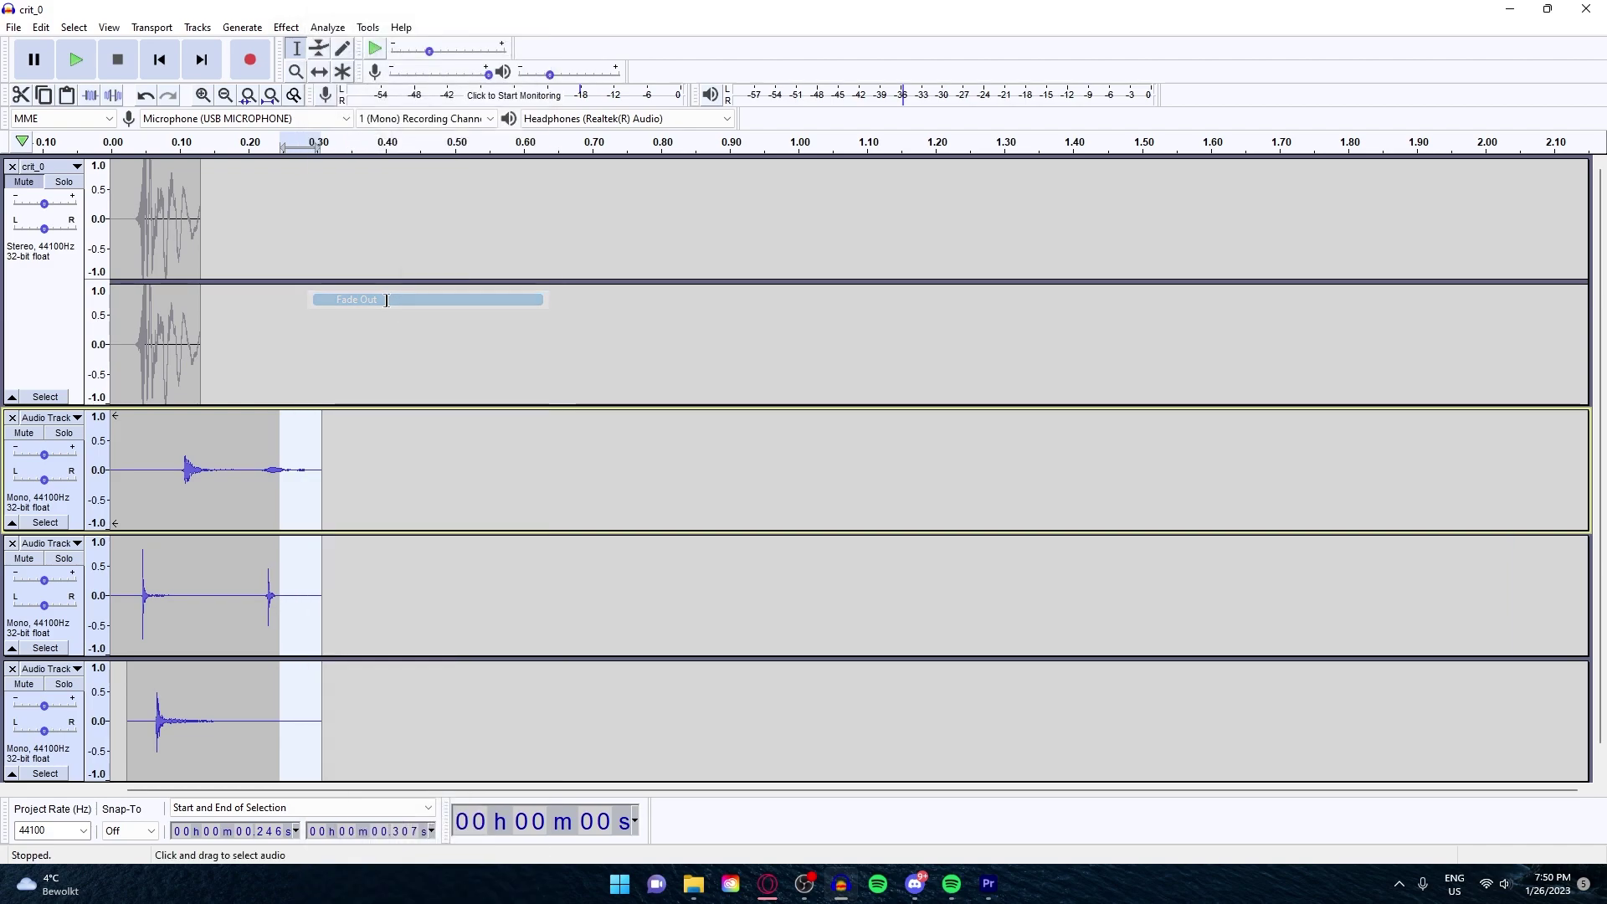
pyautogui.press('space')
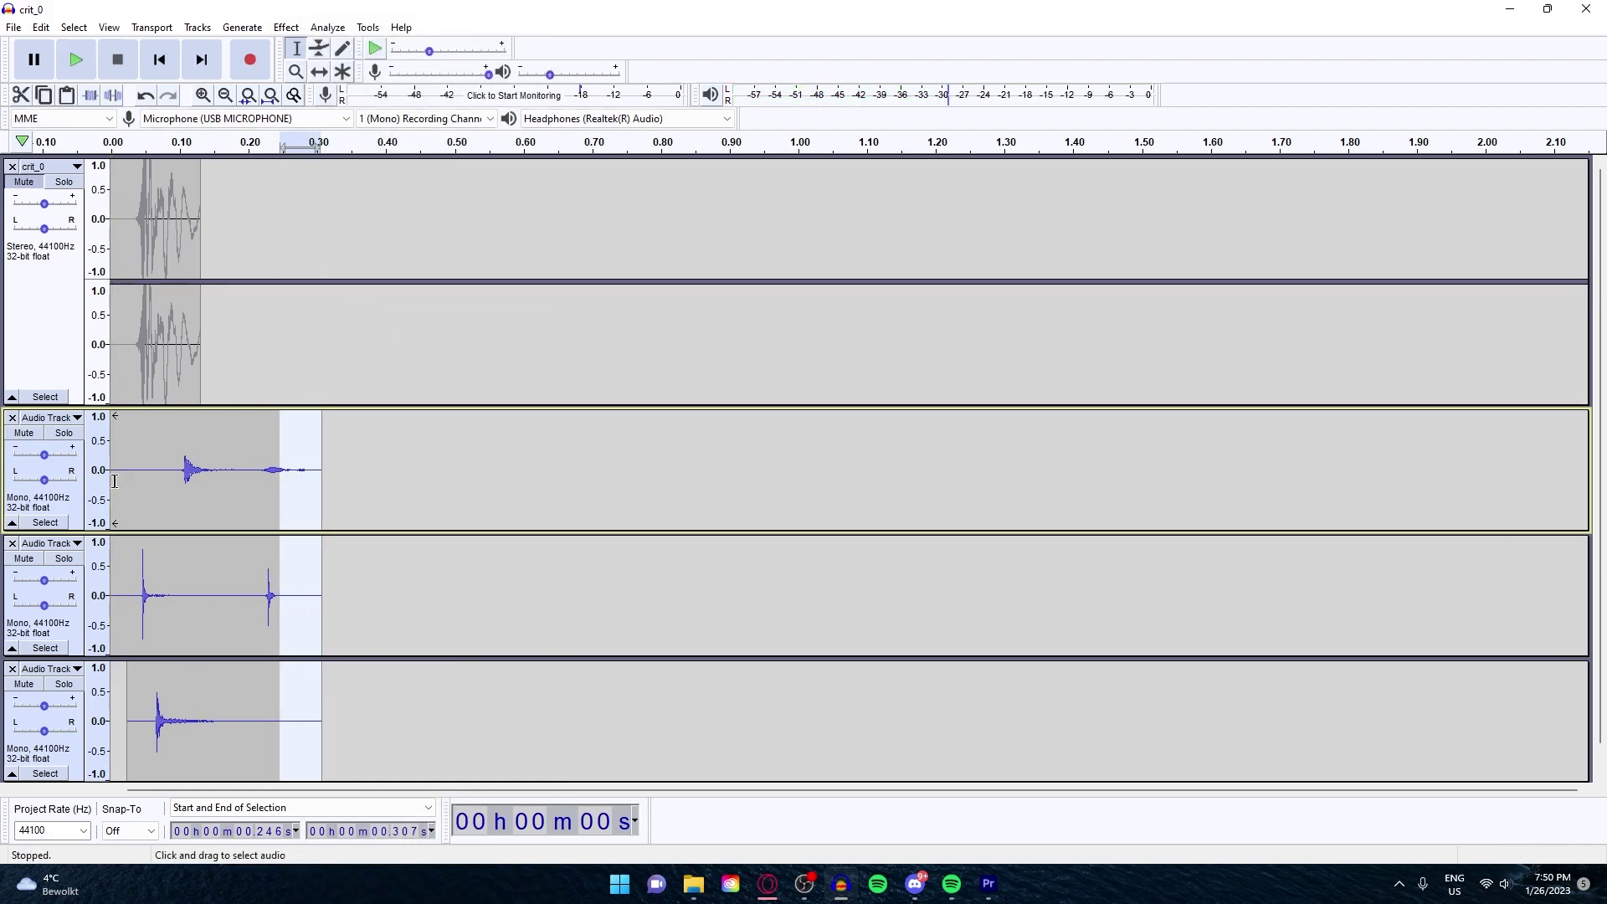
pyautogui.click(117, 473)
pyautogui.press('space')
pyautogui.press('x')
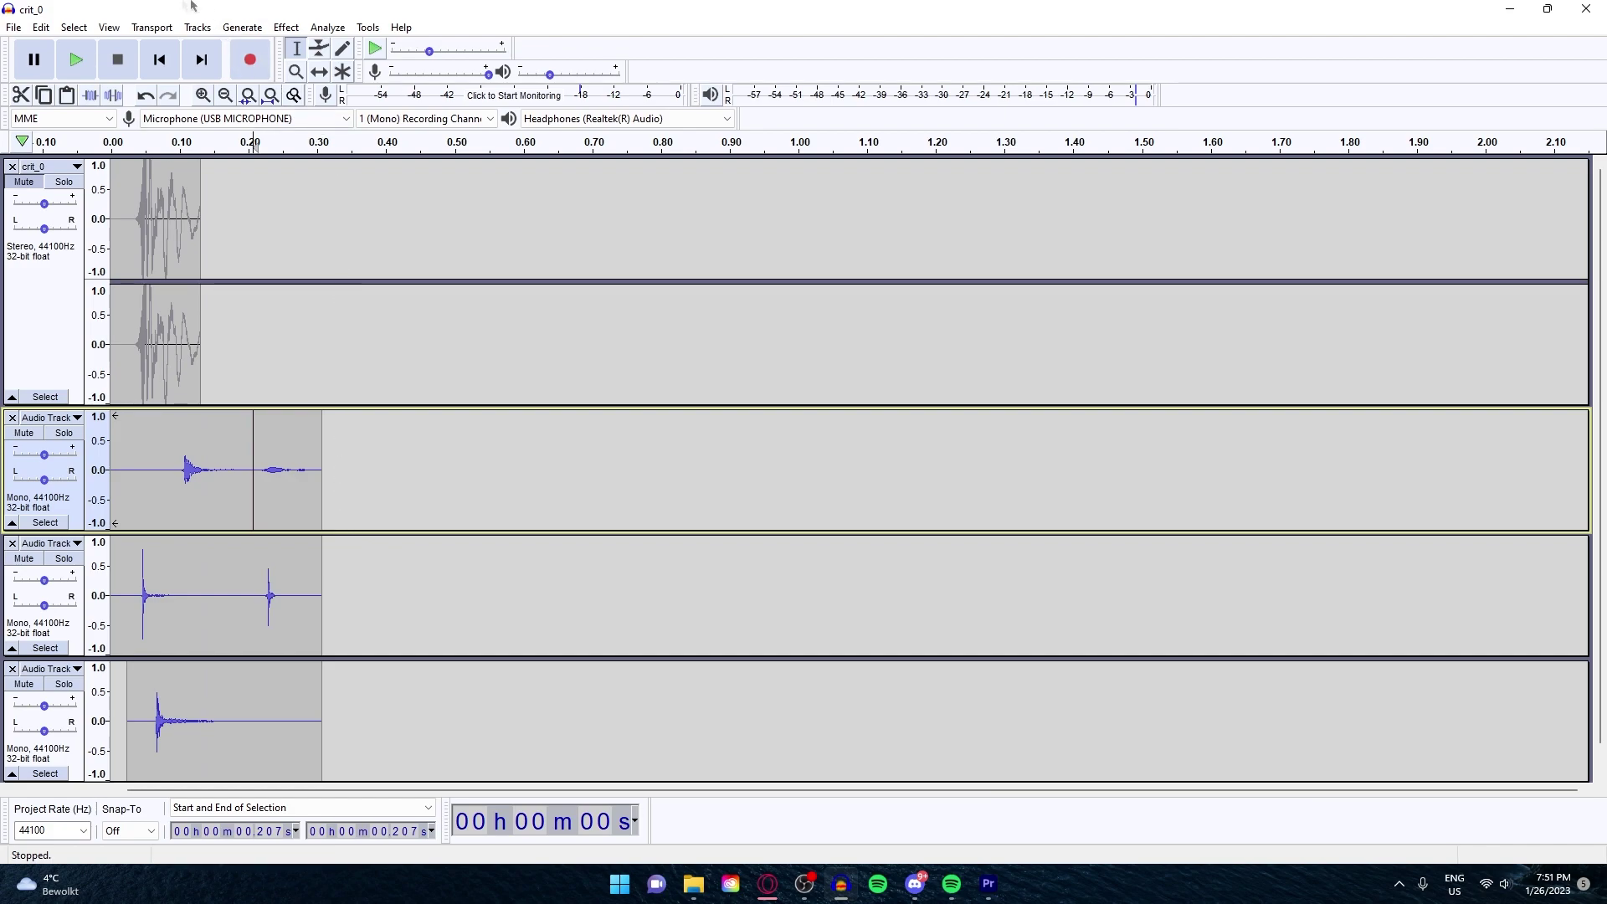
# - Export the mix as crit_0.mp3 into mod\sound, accepting the metadata tags unchanged
pyautogui.click(13, 27)
pyautogui.moveTo(75, 154)
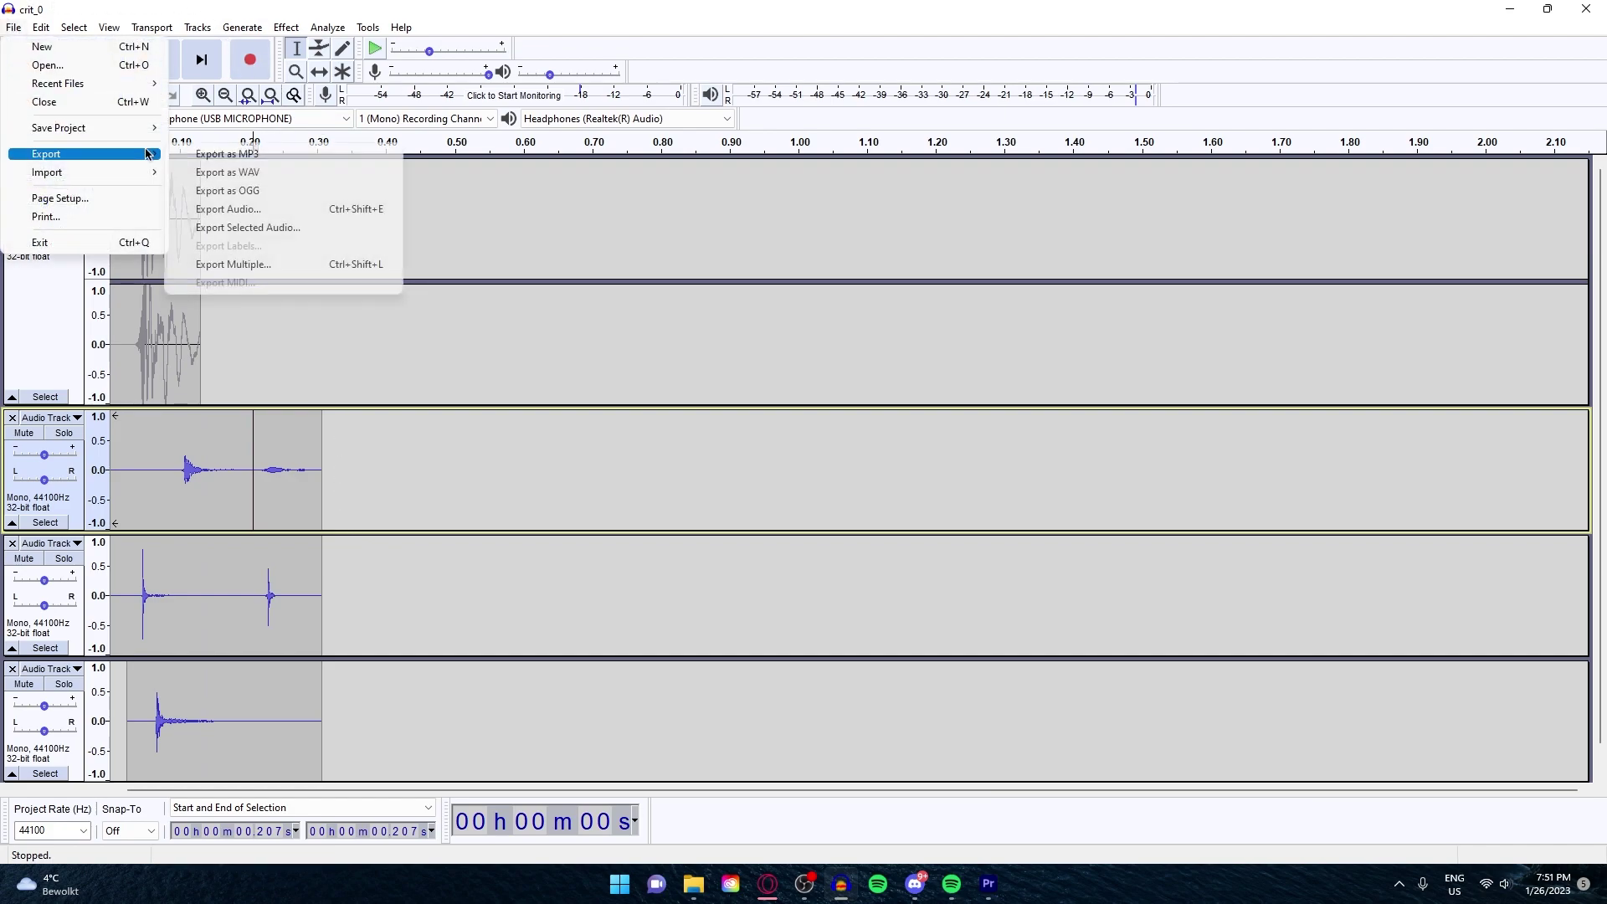
pyautogui.click(279, 161)
pyautogui.doubleClick(124, 269)
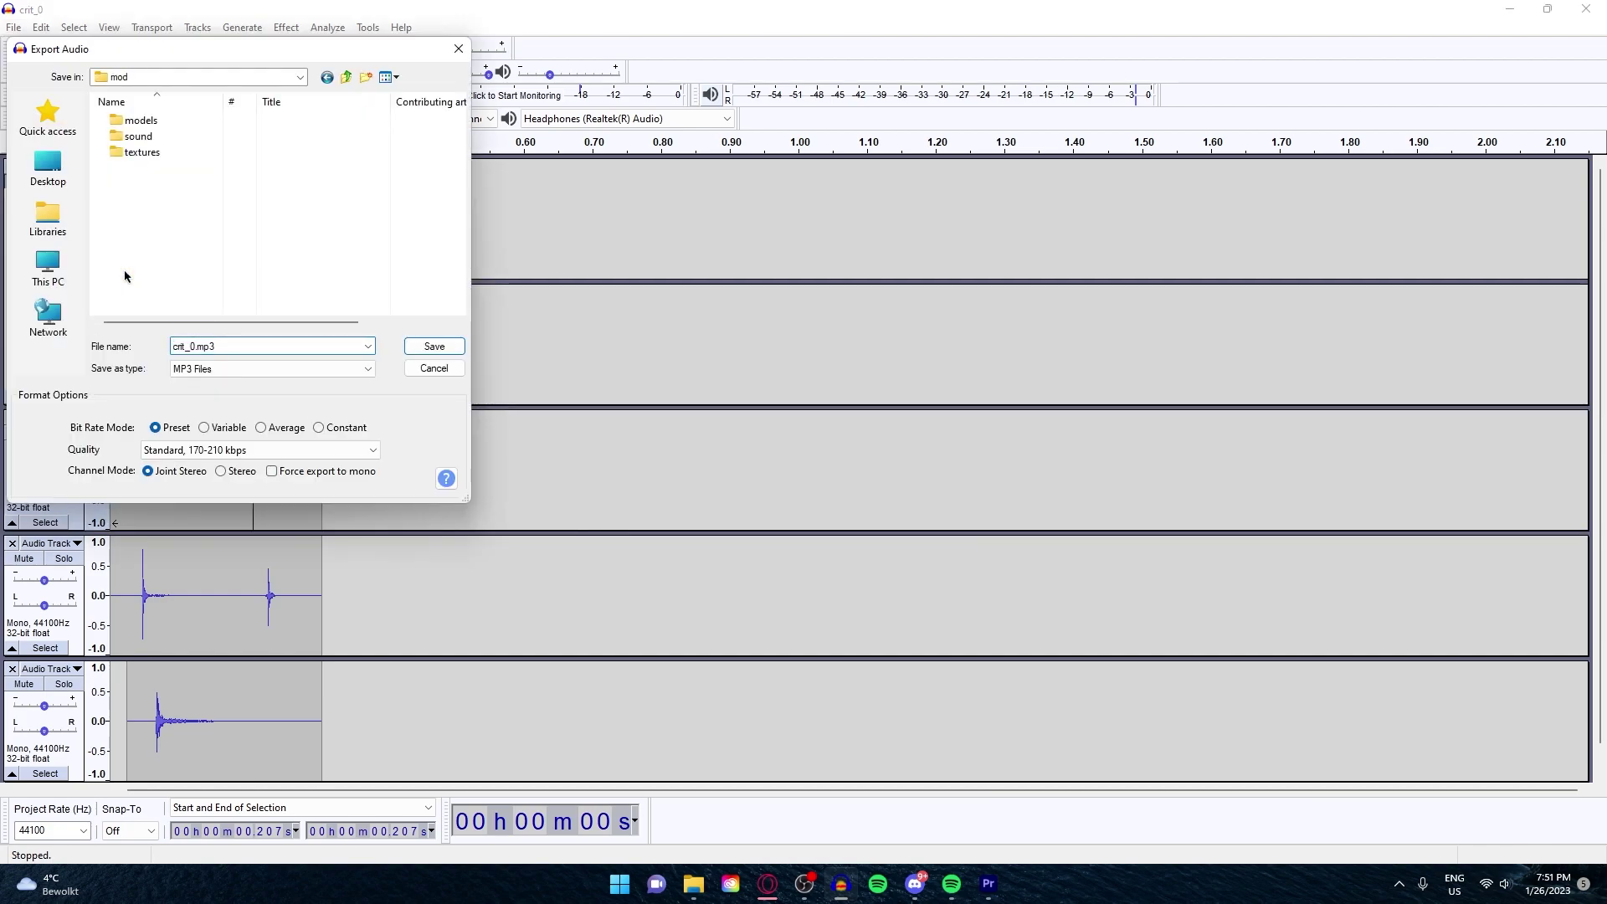
pyautogui.doubleClick(142, 137)
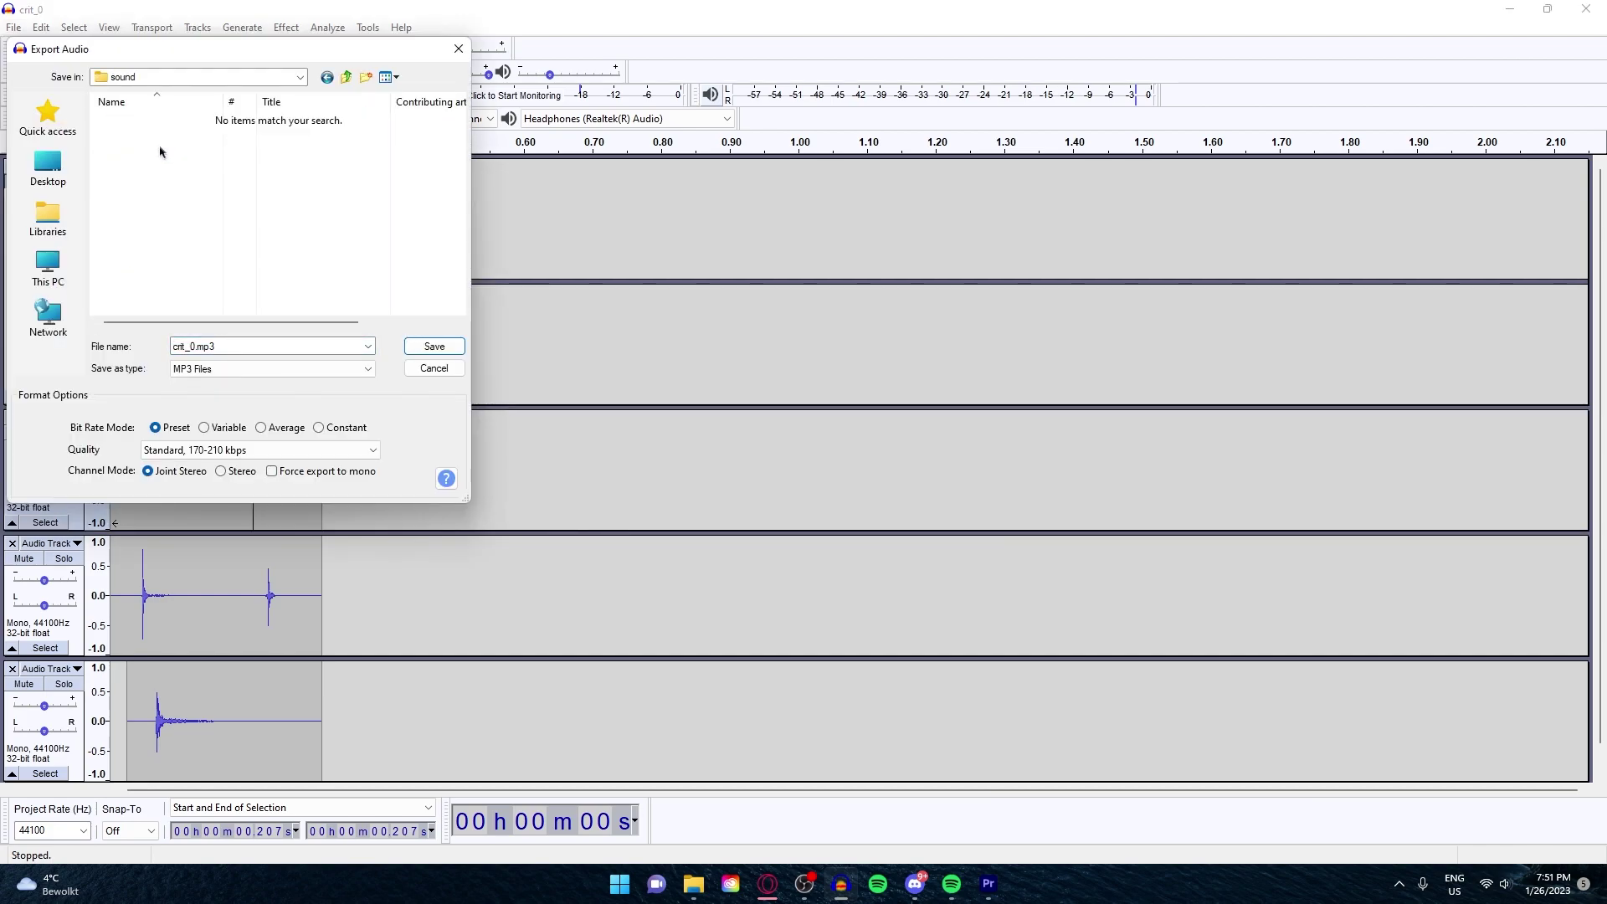
pyautogui.click(437, 345)
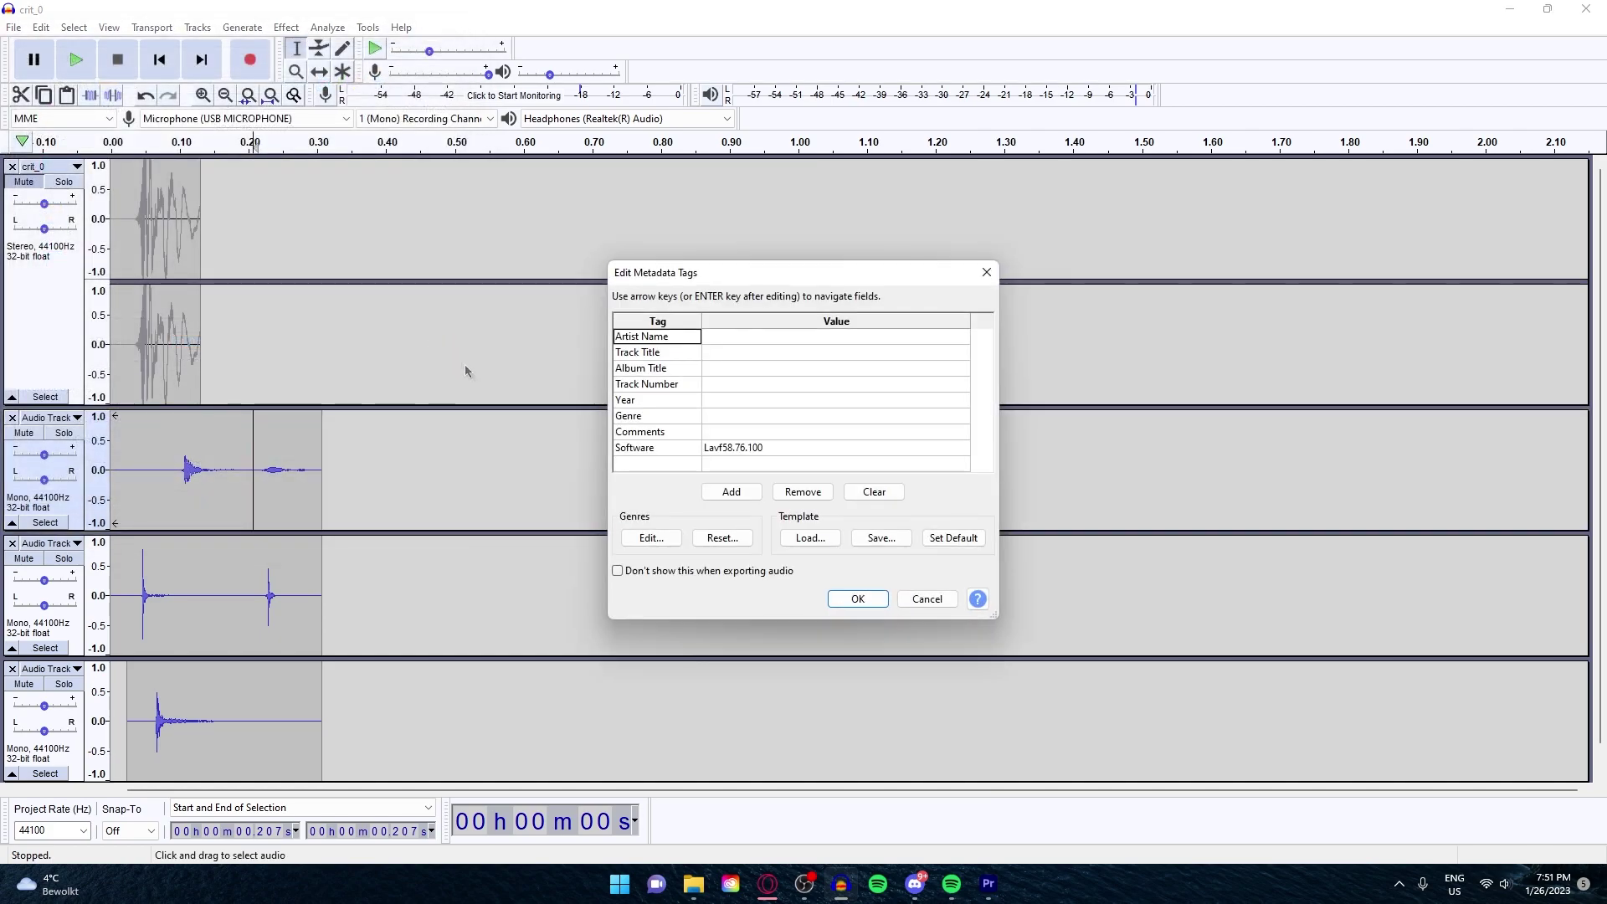
pyautogui.click(858, 599)
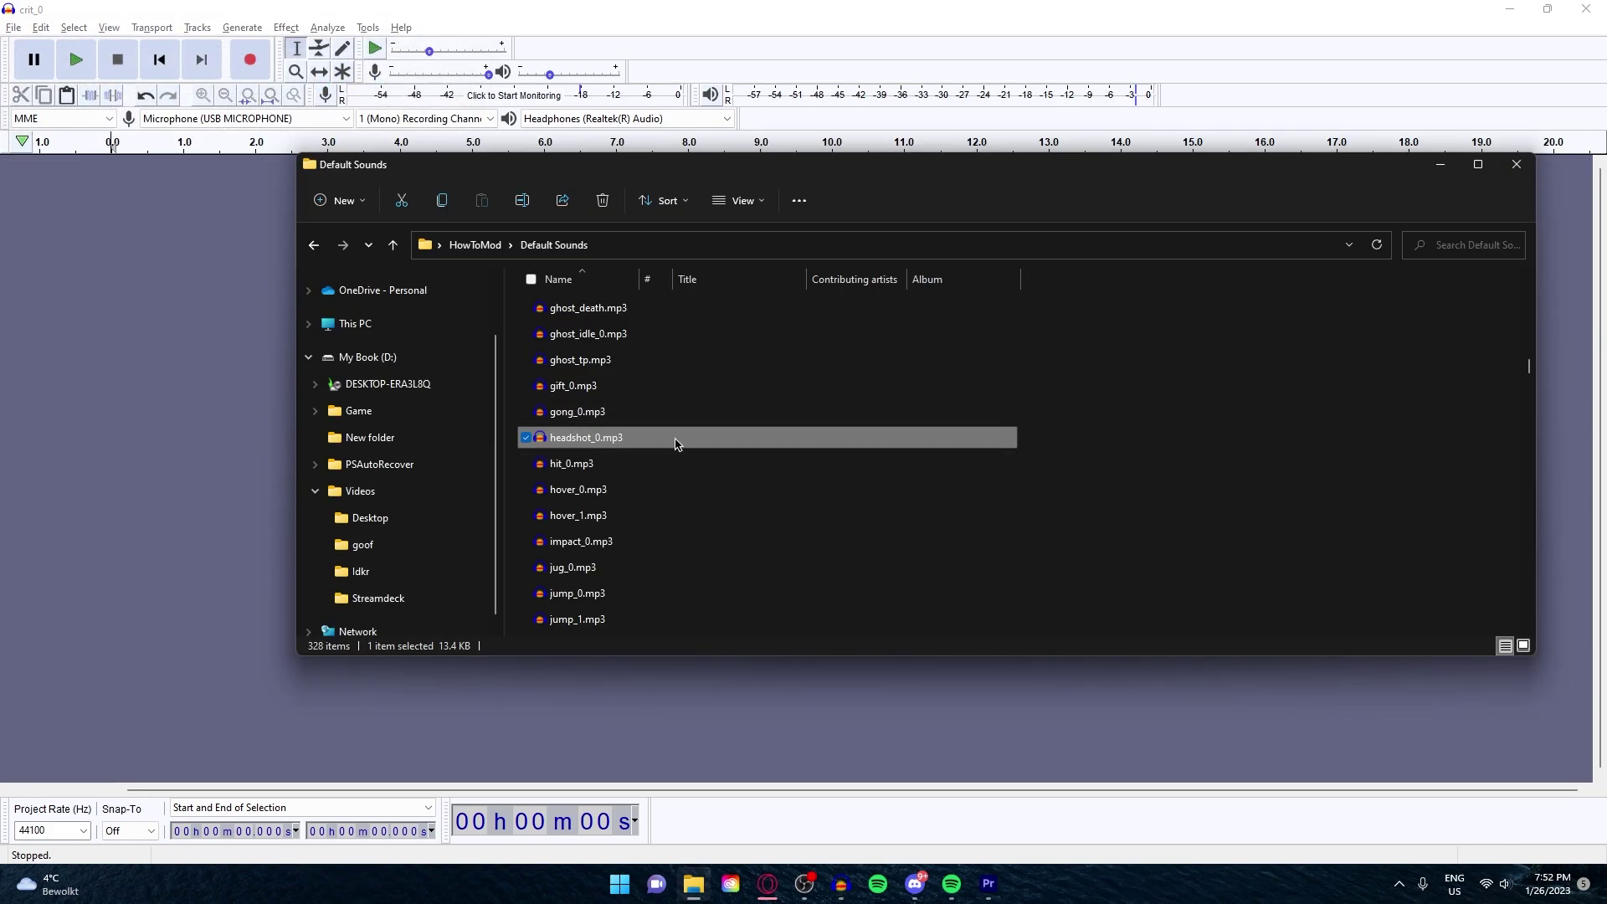
# - Import and play headshot_0.mp3 in Audacity, then switch to the YouTube search box in the browser
pyautogui.moveTo(677, 443); pyautogui.dragTo(186, 377)
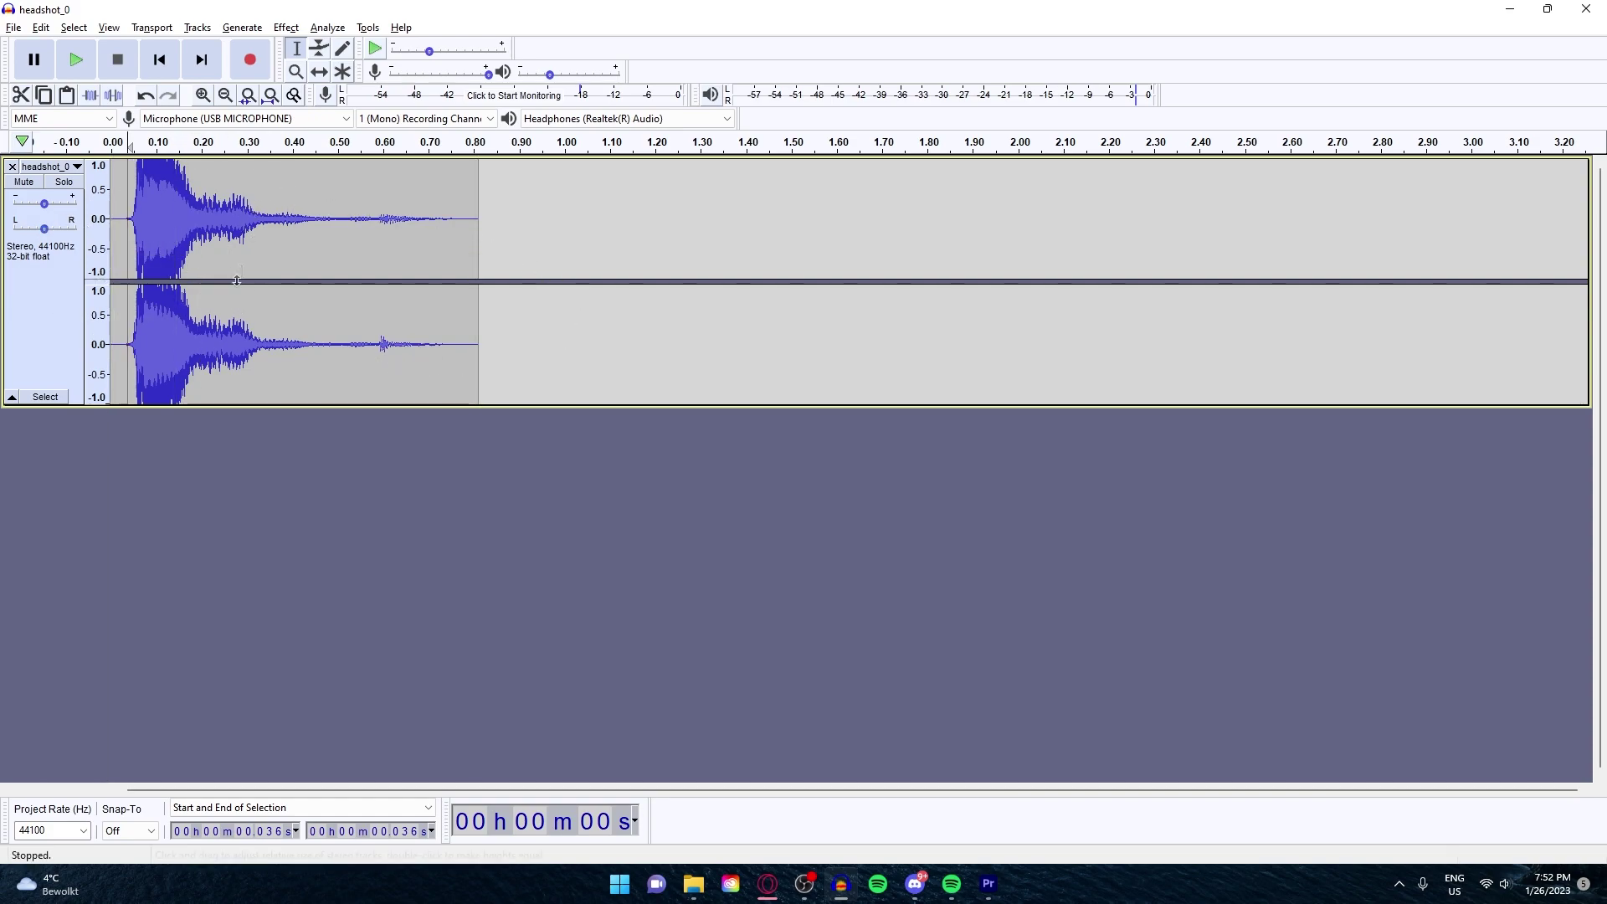
pyautogui.press('space')
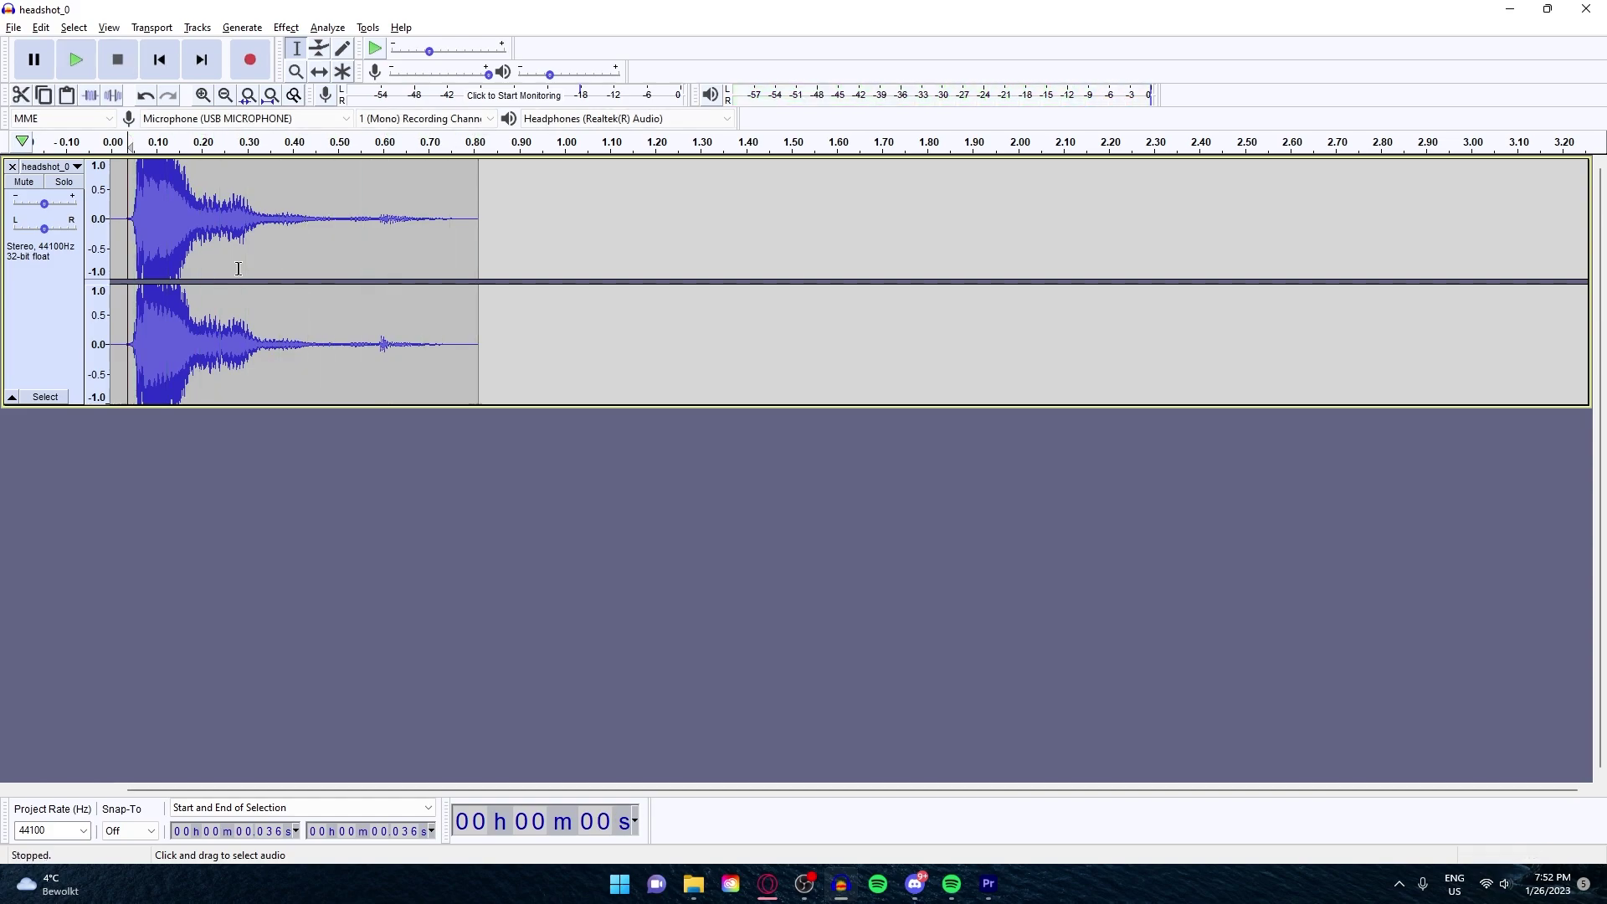
pyautogui.hotkey('alt', 'Tab')
pyautogui.click(818, 86)
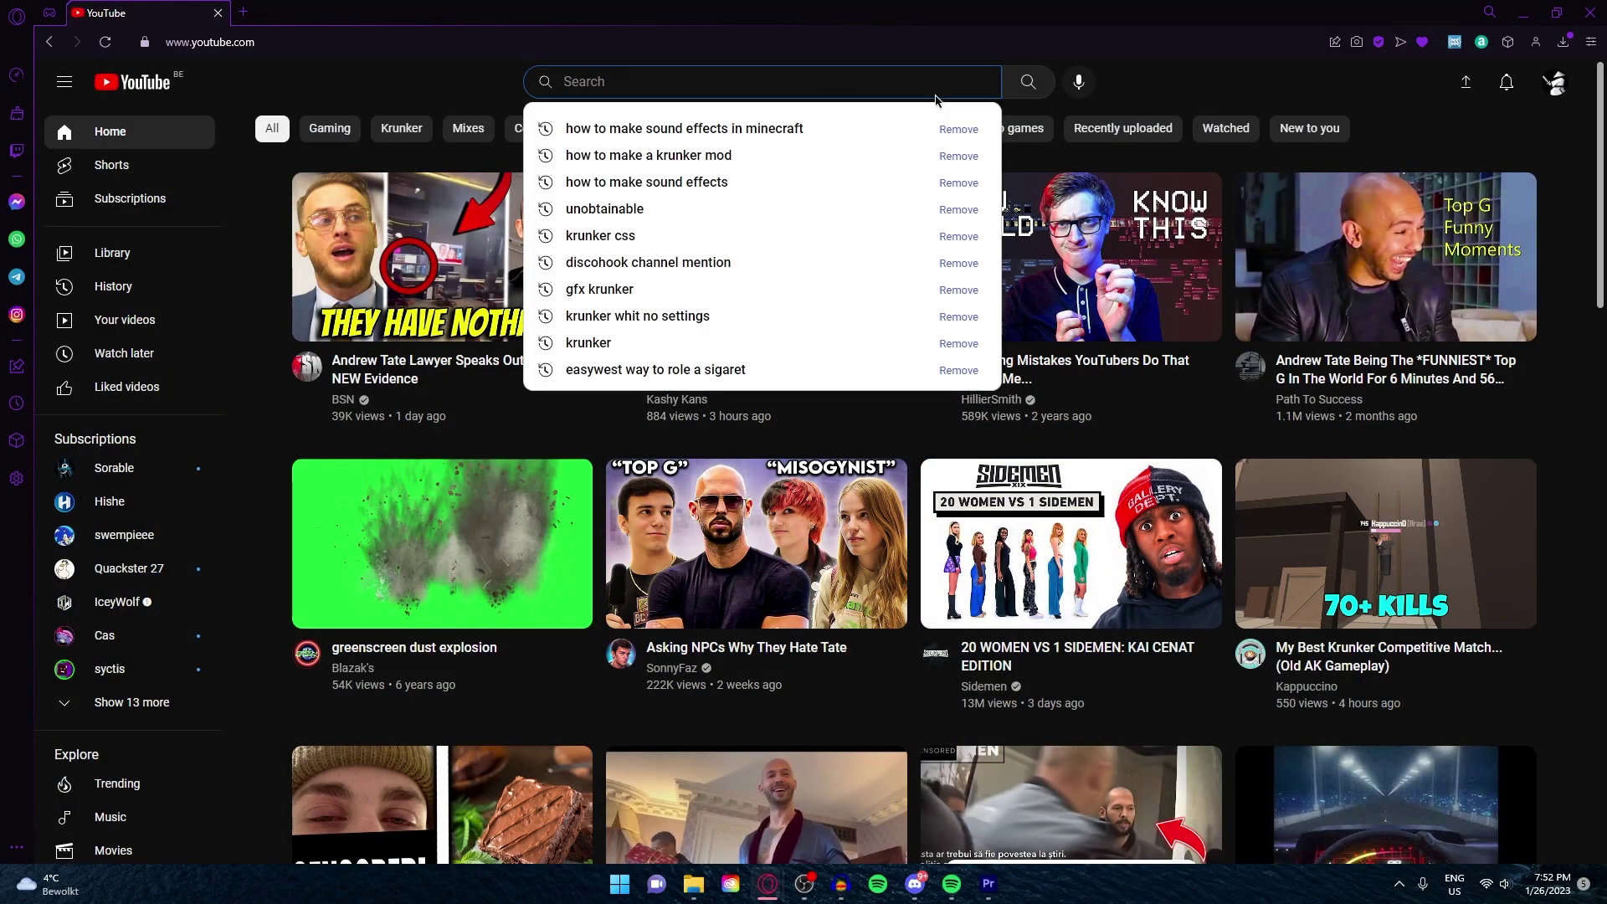
# - Search YouTube for 'among us death sound', open the Among Us (Kill) video and select its URL
pyautogui.write('among us death sound')
pyautogui.press('Return')
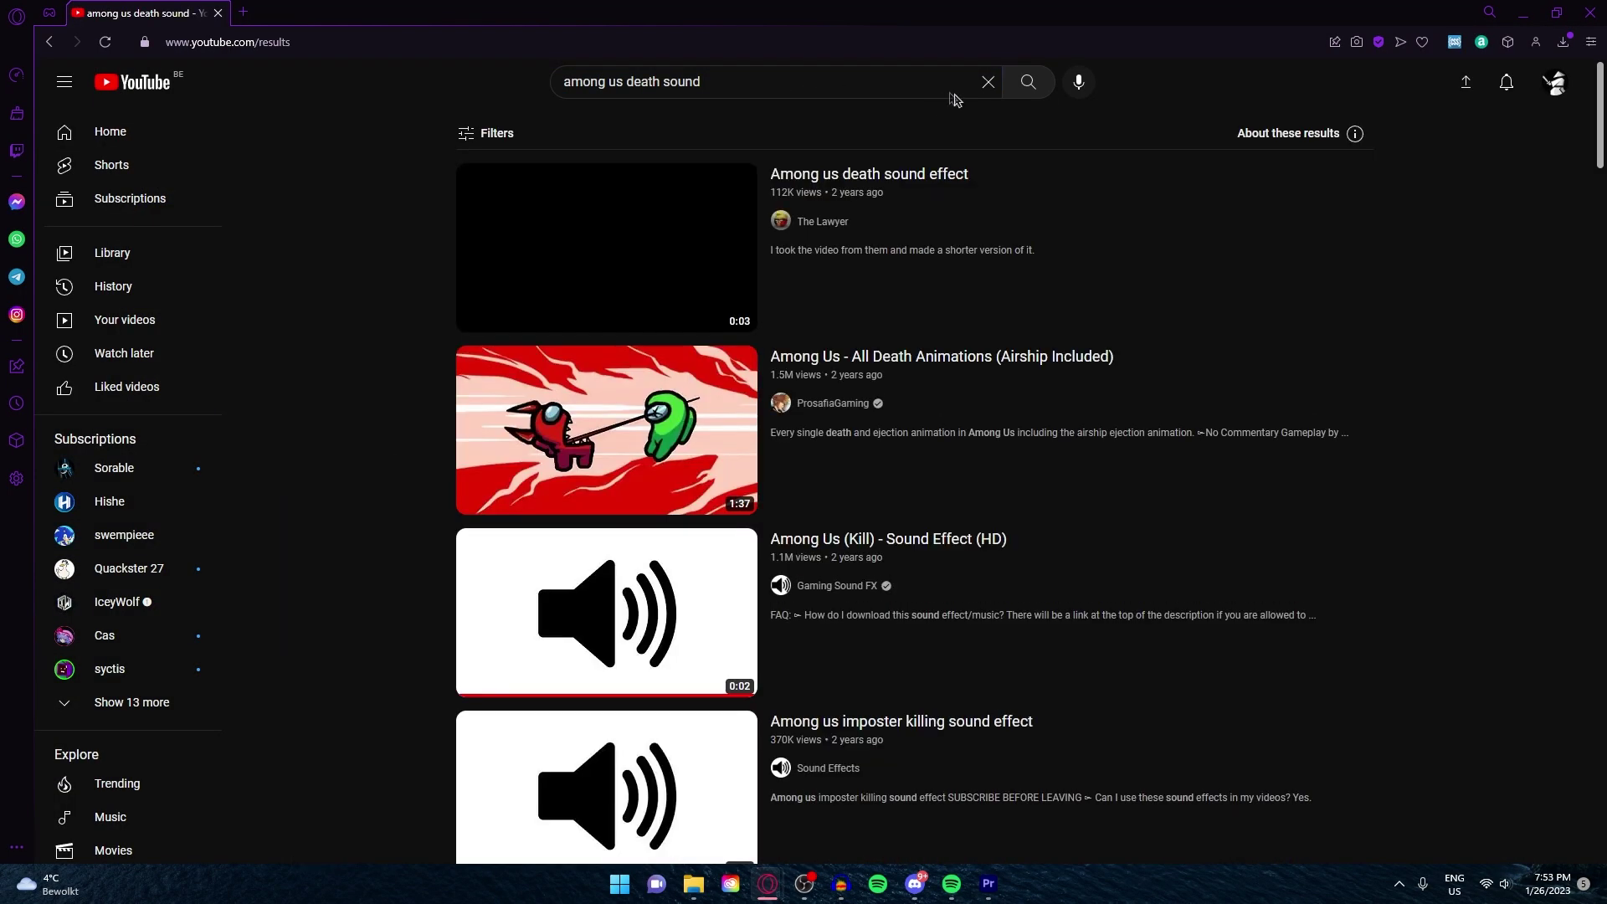
pyautogui.scroll(-3, 333, 330)
pyautogui.middleClick(582, 322)
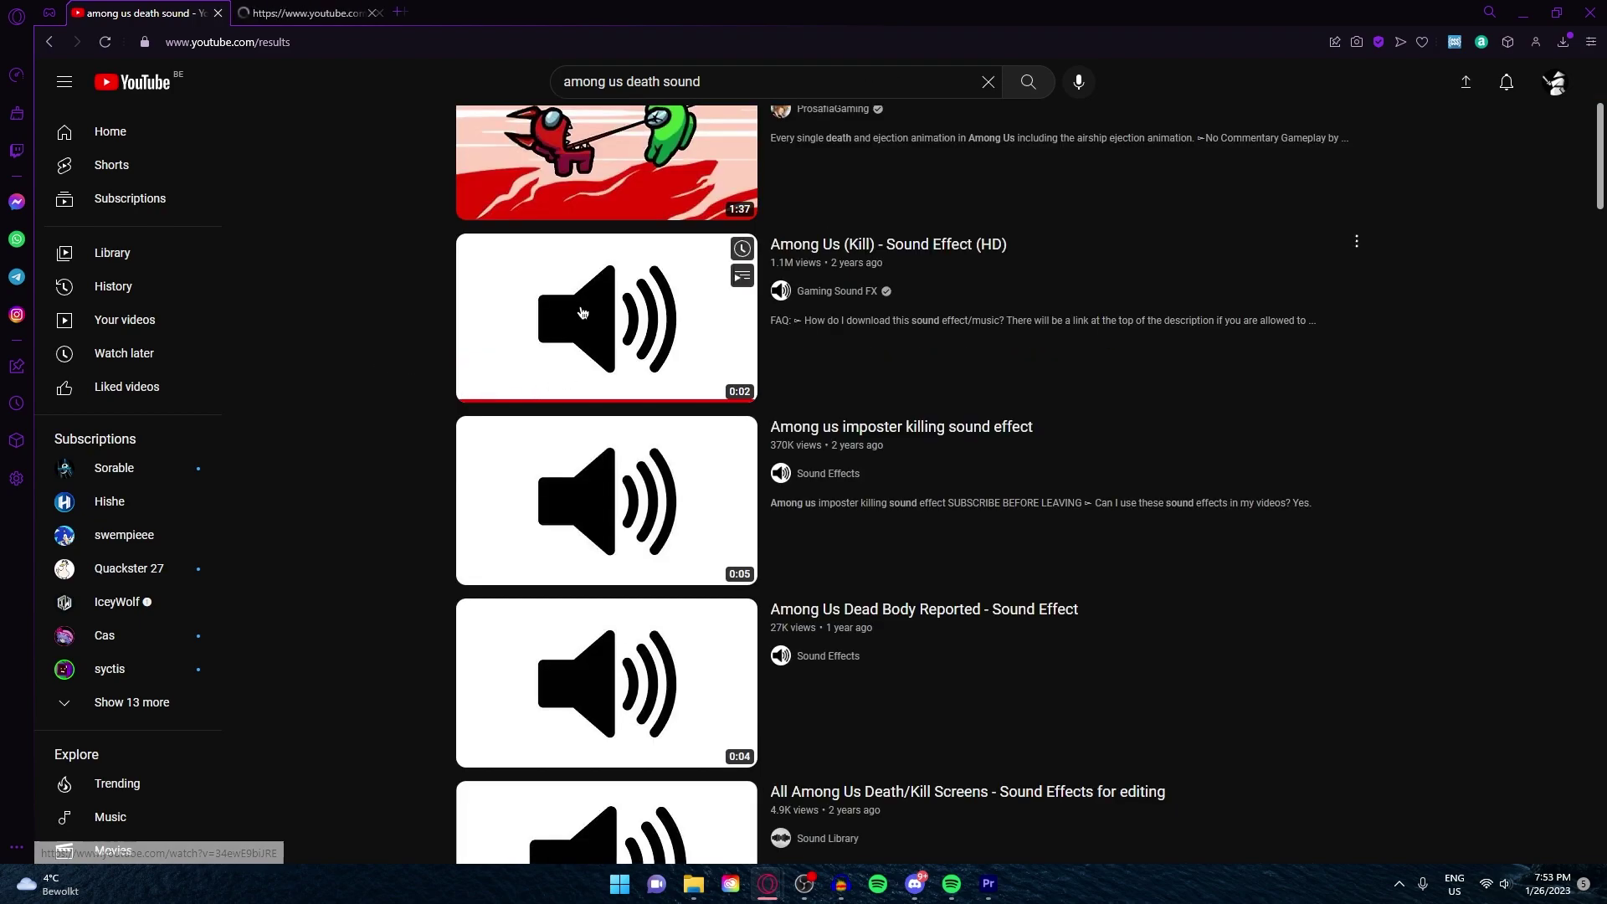
pyautogui.click(308, 7)
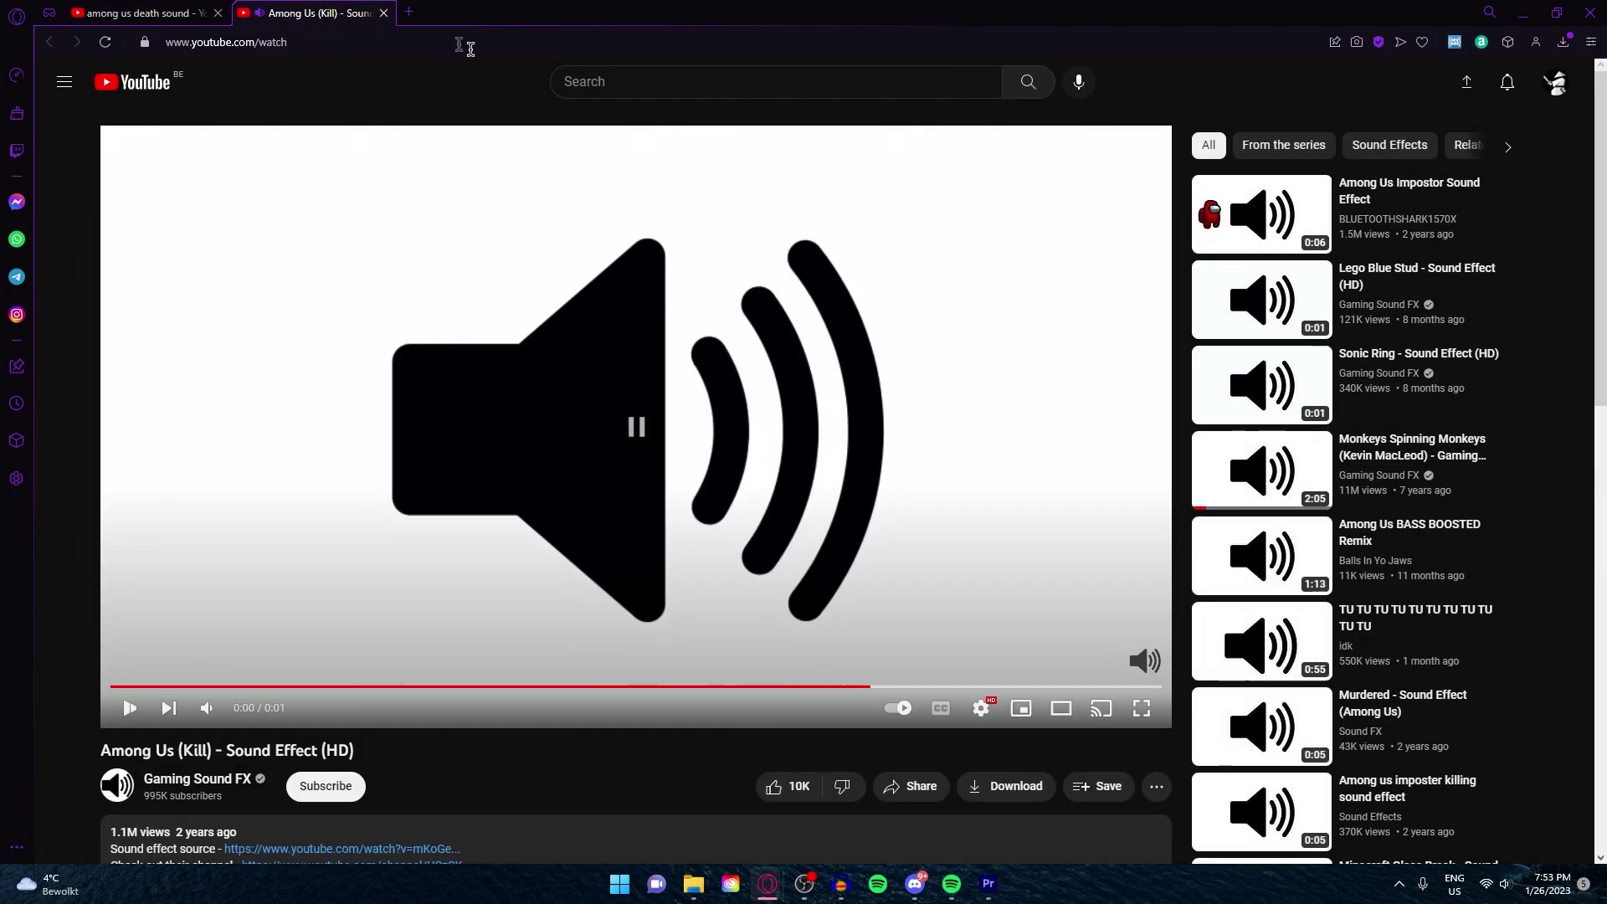
pyautogui.click(393, 40)
# - Convert the Among Us (Kill) video link to .mp3 on onlinevideoconverter.pro and download it
pyautogui.click(407, 15)
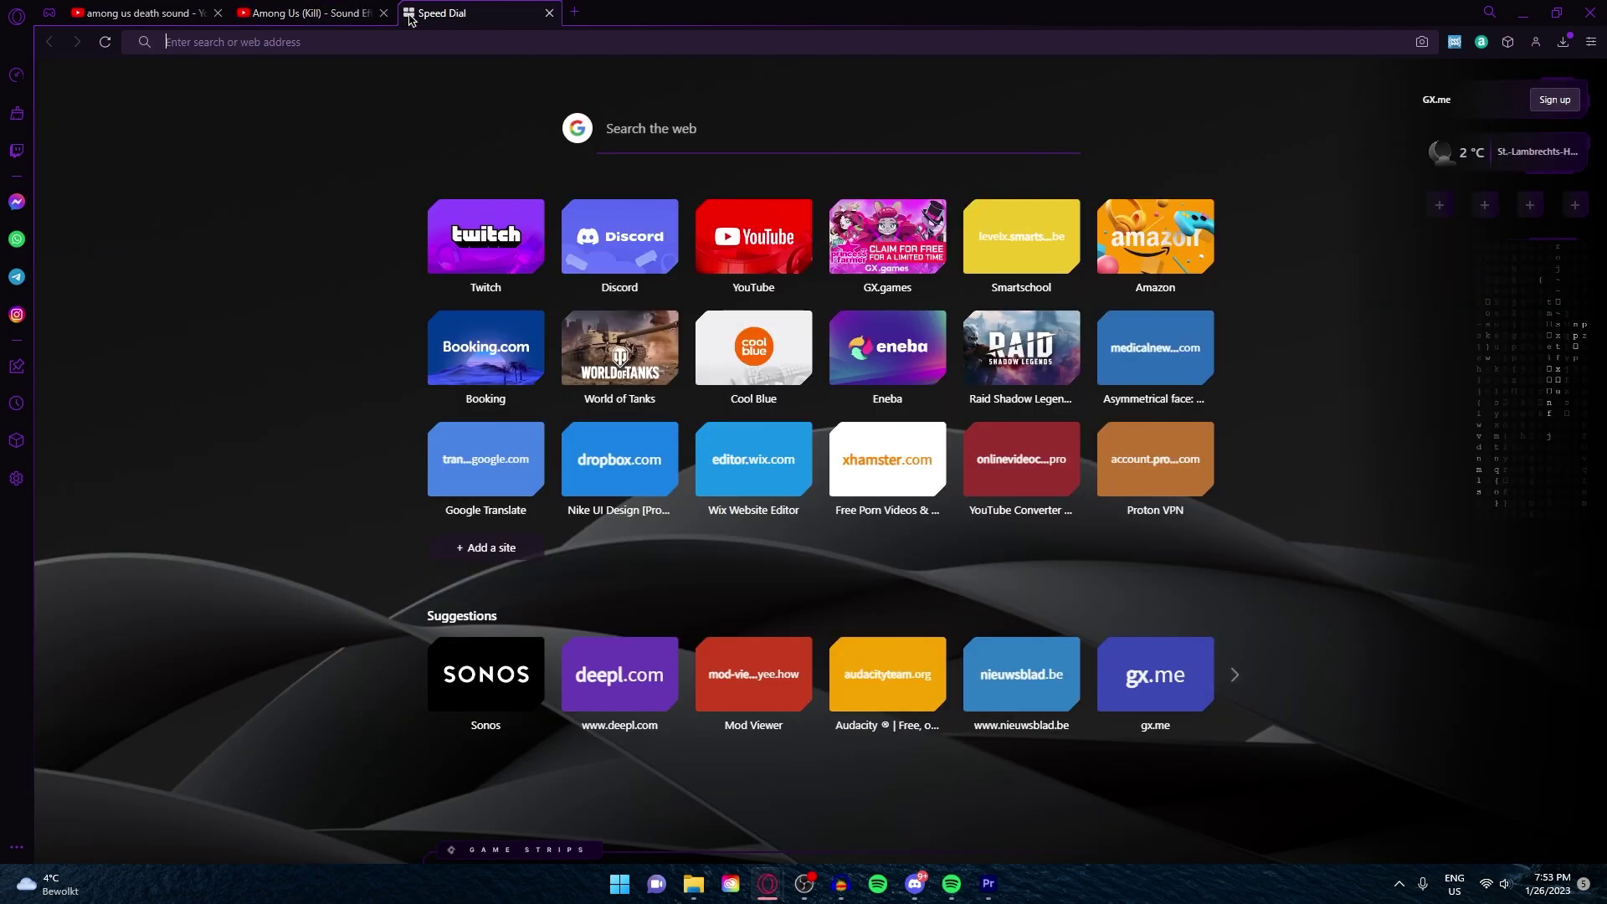
pyautogui.write('onl')
pyautogui.press('Return')
pyautogui.click(670, 189)
pyautogui.write('https://www.youtube.com/watch?v=34ewE9biJRE')
pyautogui.click(536, 228)
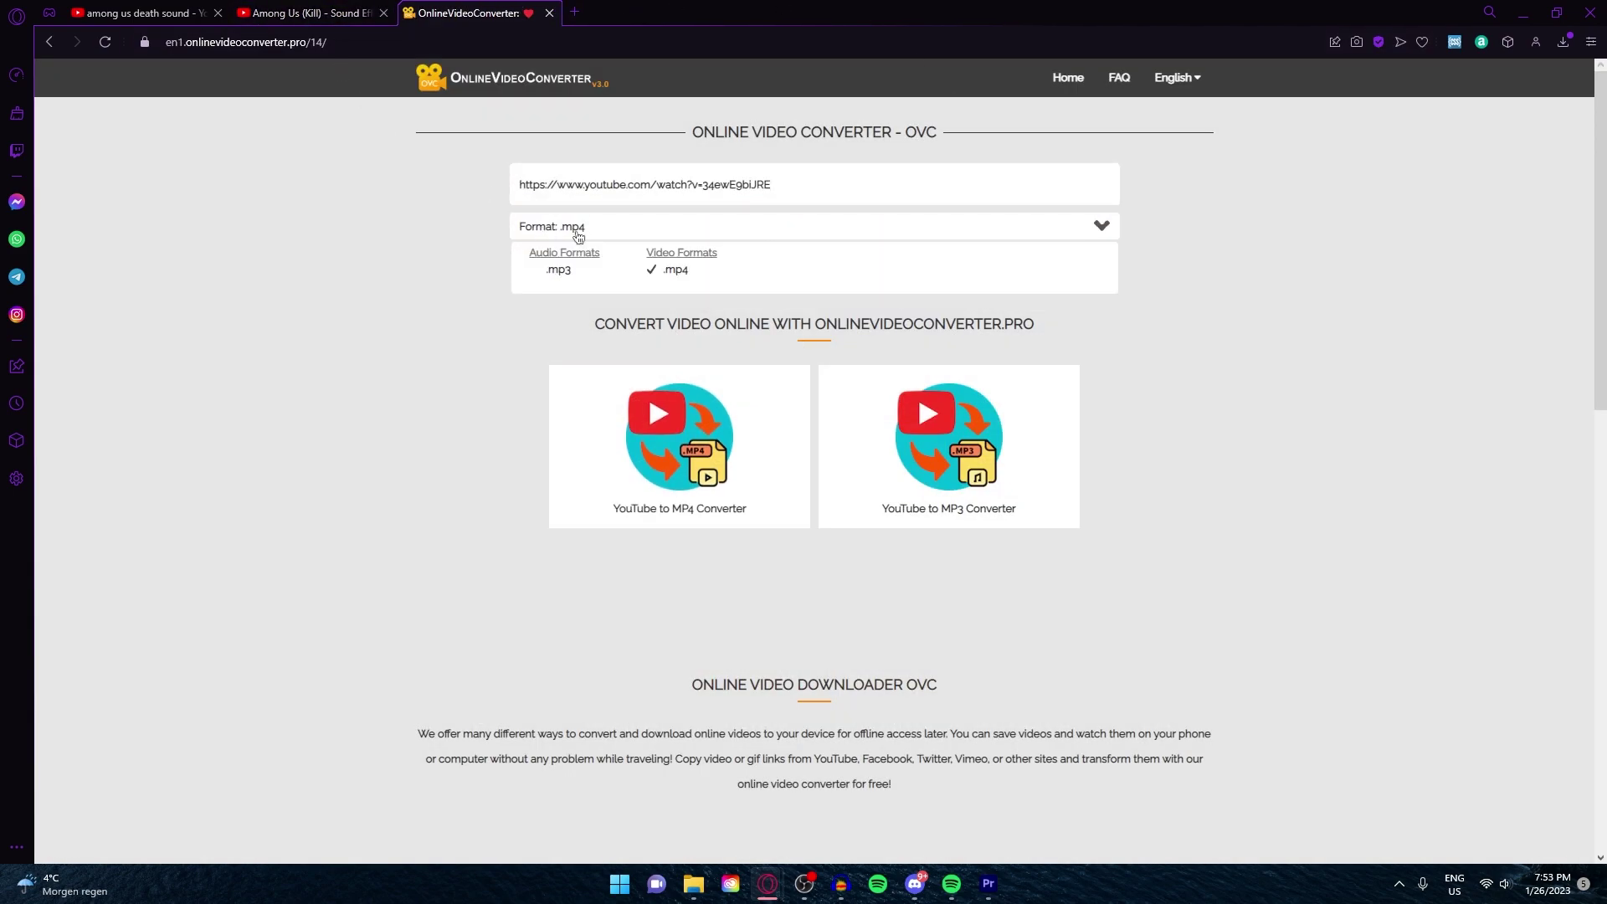
pyautogui.click(670, 278)
pyautogui.click(558, 269)
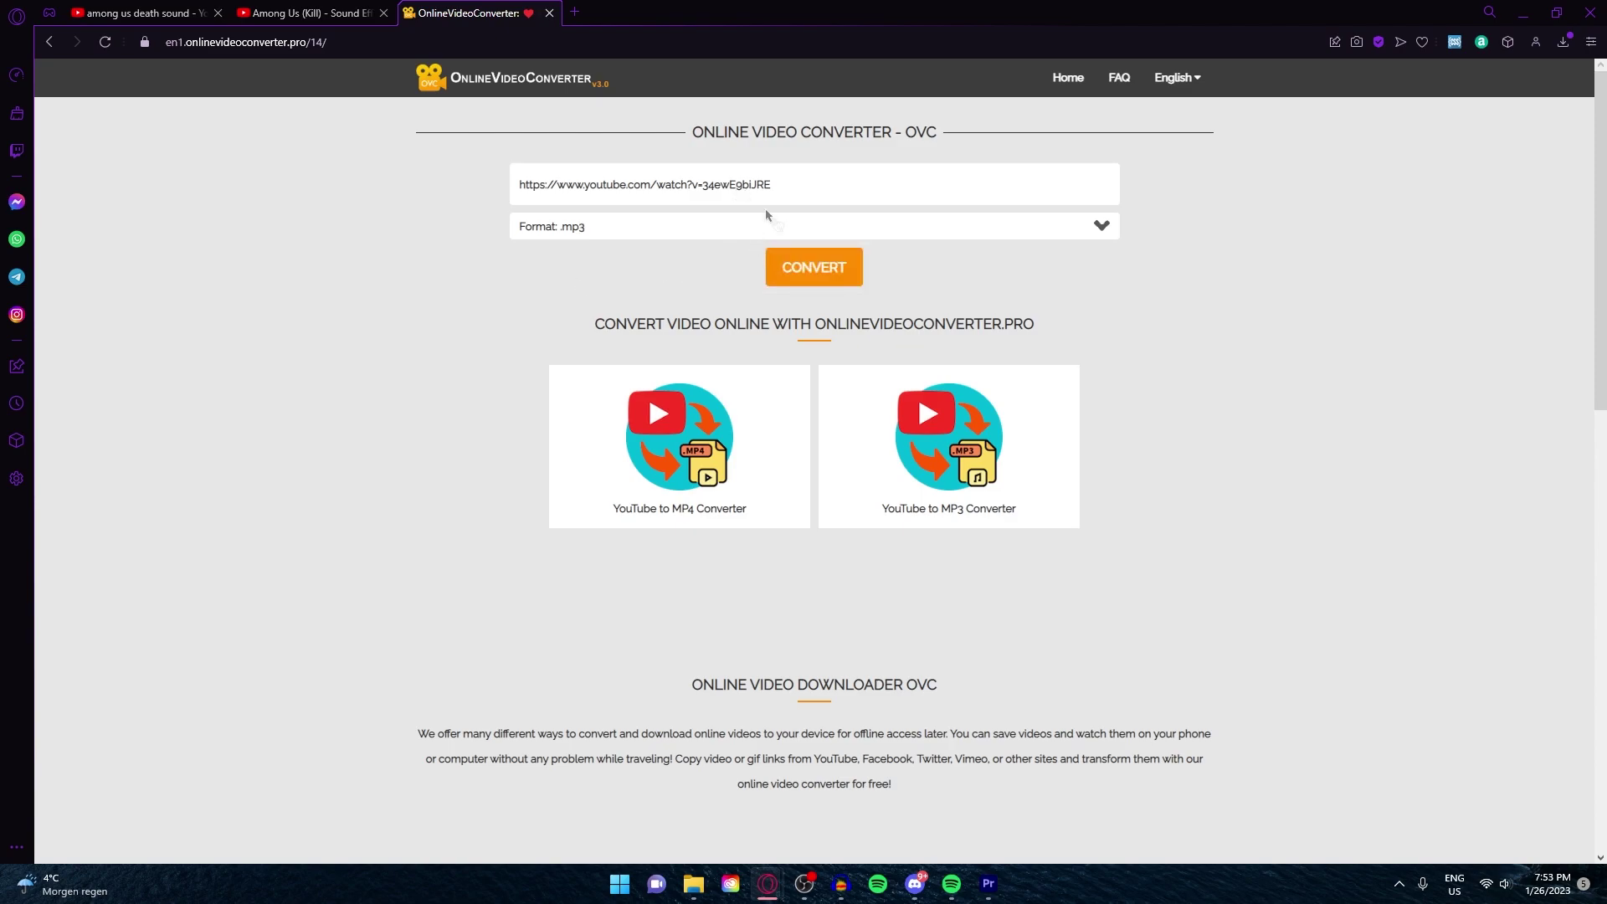
pyautogui.click(813, 267)
pyautogui.click(1086, 423)
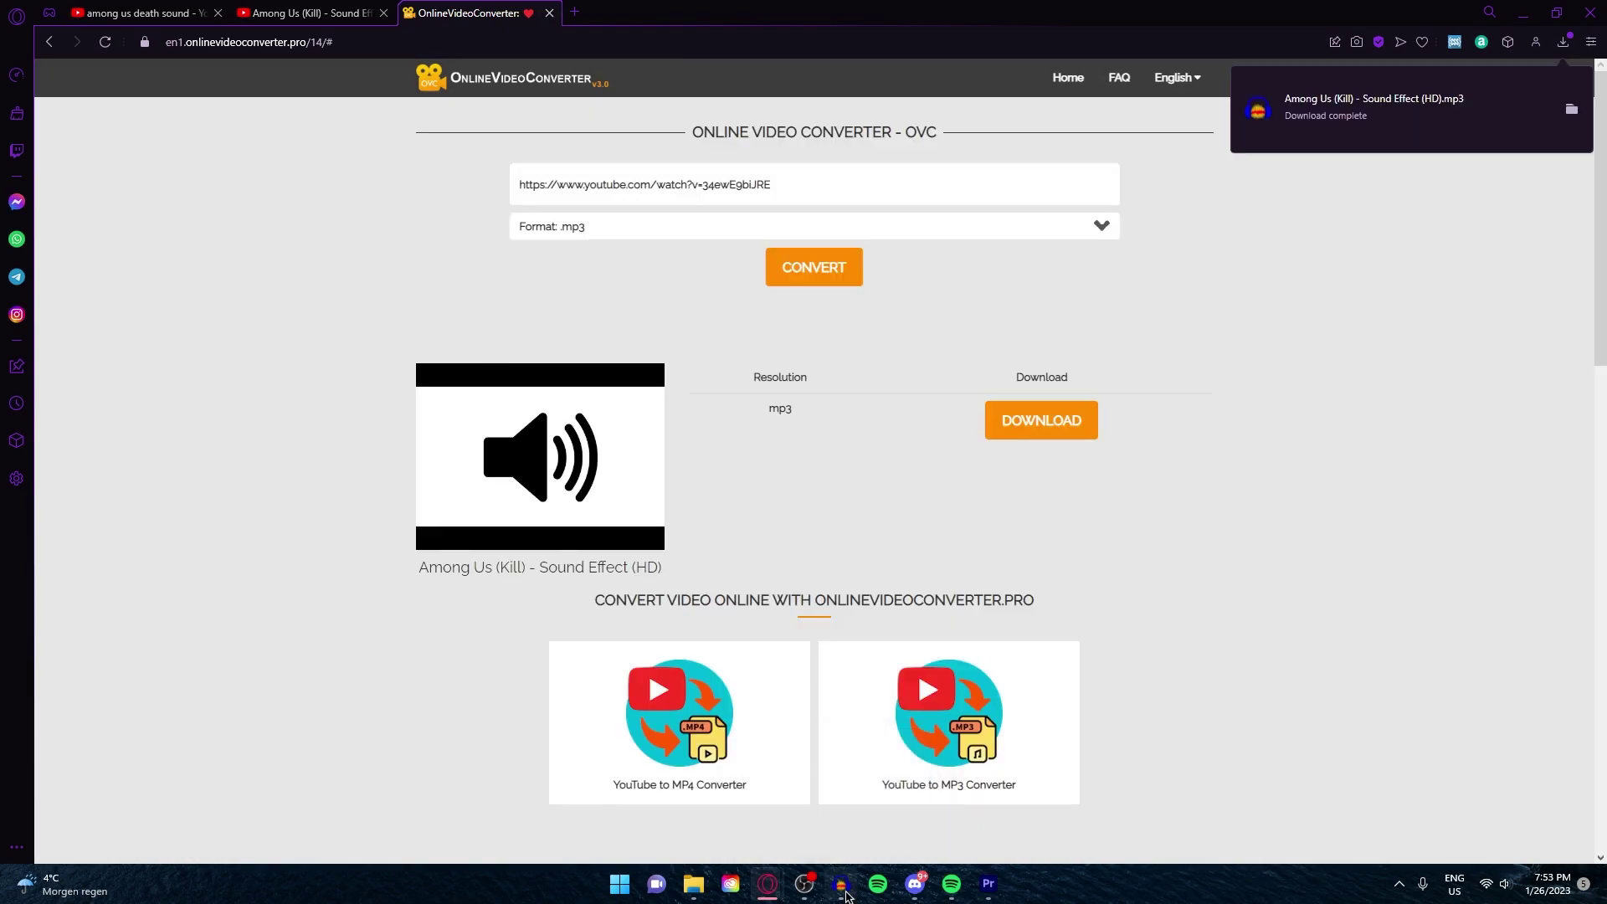
# - Import Among Us (Kill) - Sound Effect (HD).mp3 from Downloads into Audacity as a new track
pyautogui.click(844, 889)
pyautogui.click(689, 884)
pyautogui.click(690, 884)
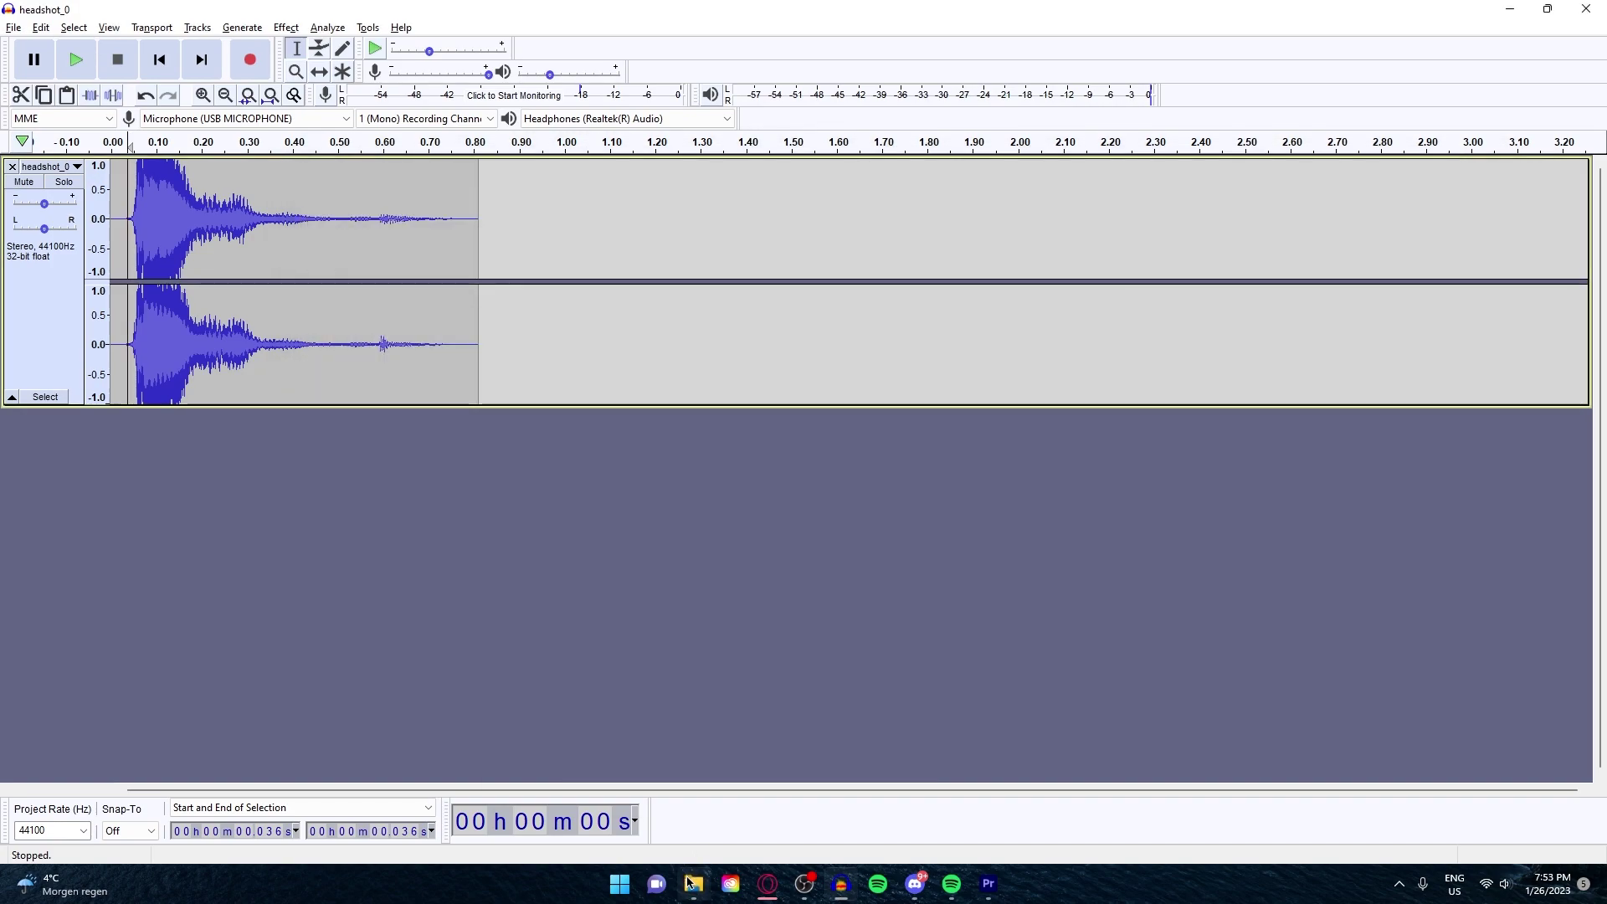
pyautogui.rightClick(692, 883)
pyautogui.click(630, 786)
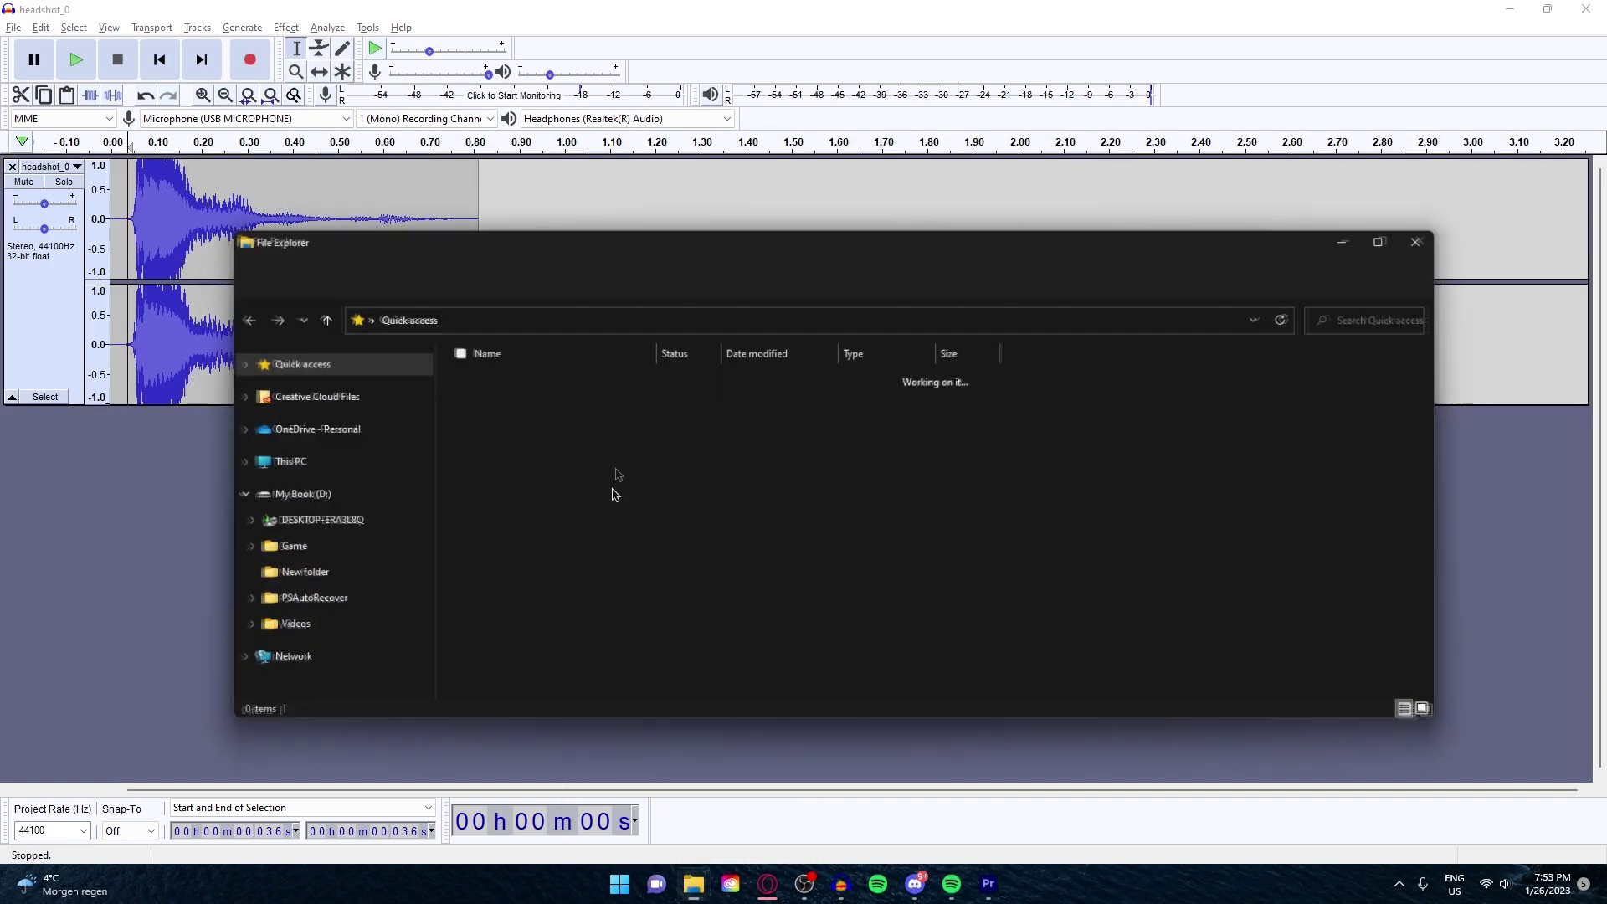
pyautogui.doubleClick(520, 421)
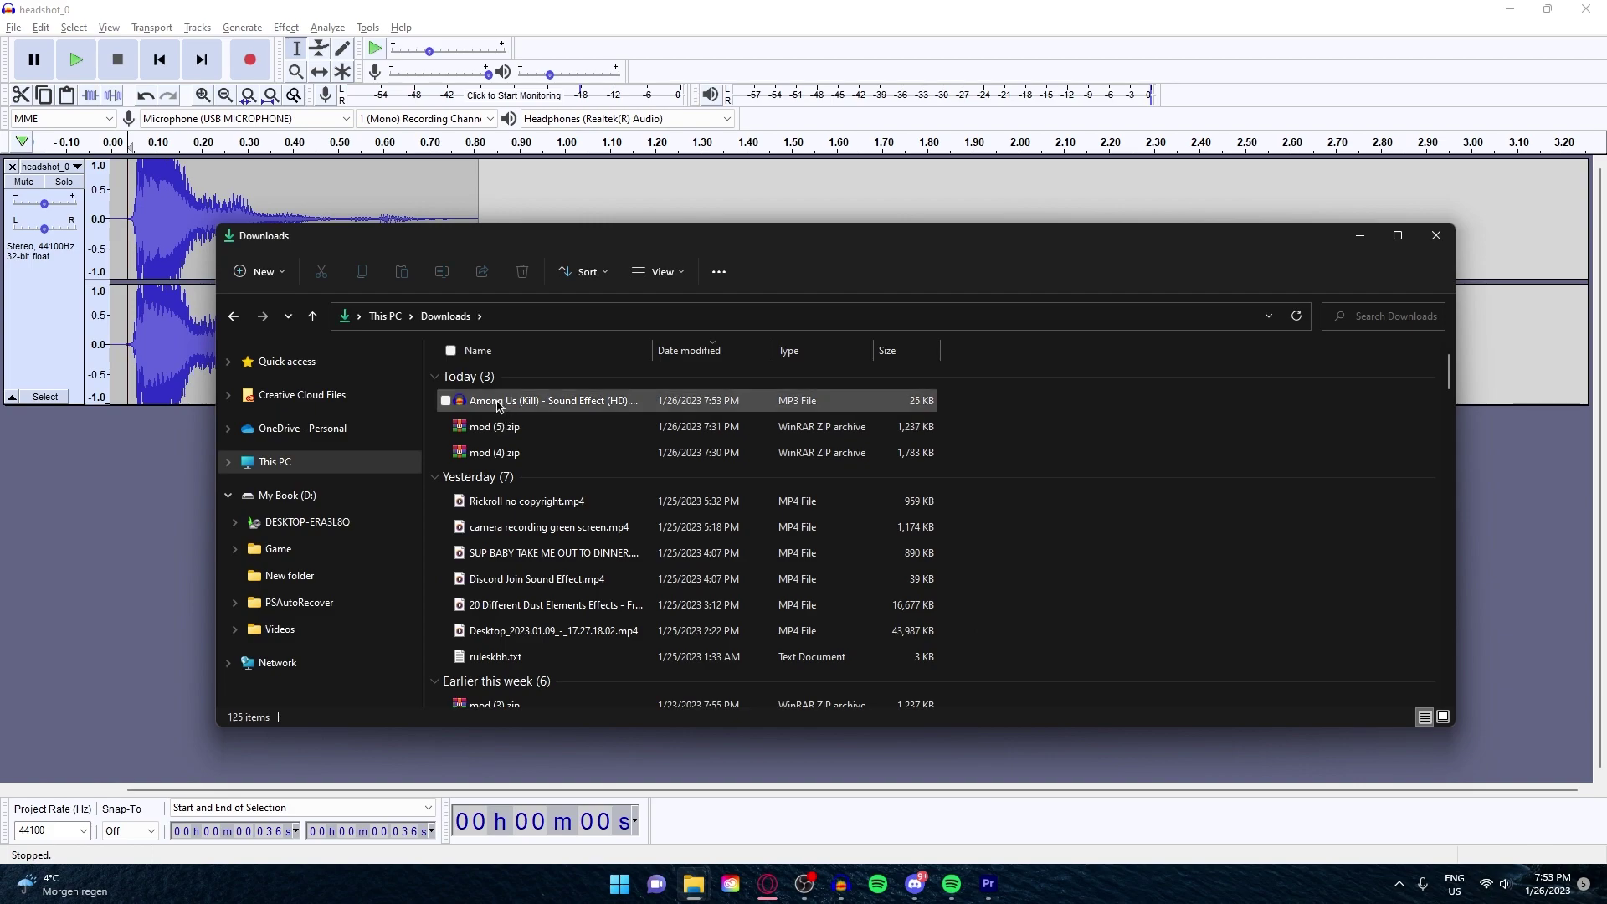
pyautogui.moveTo(502, 400); pyautogui.dragTo(62, 587)
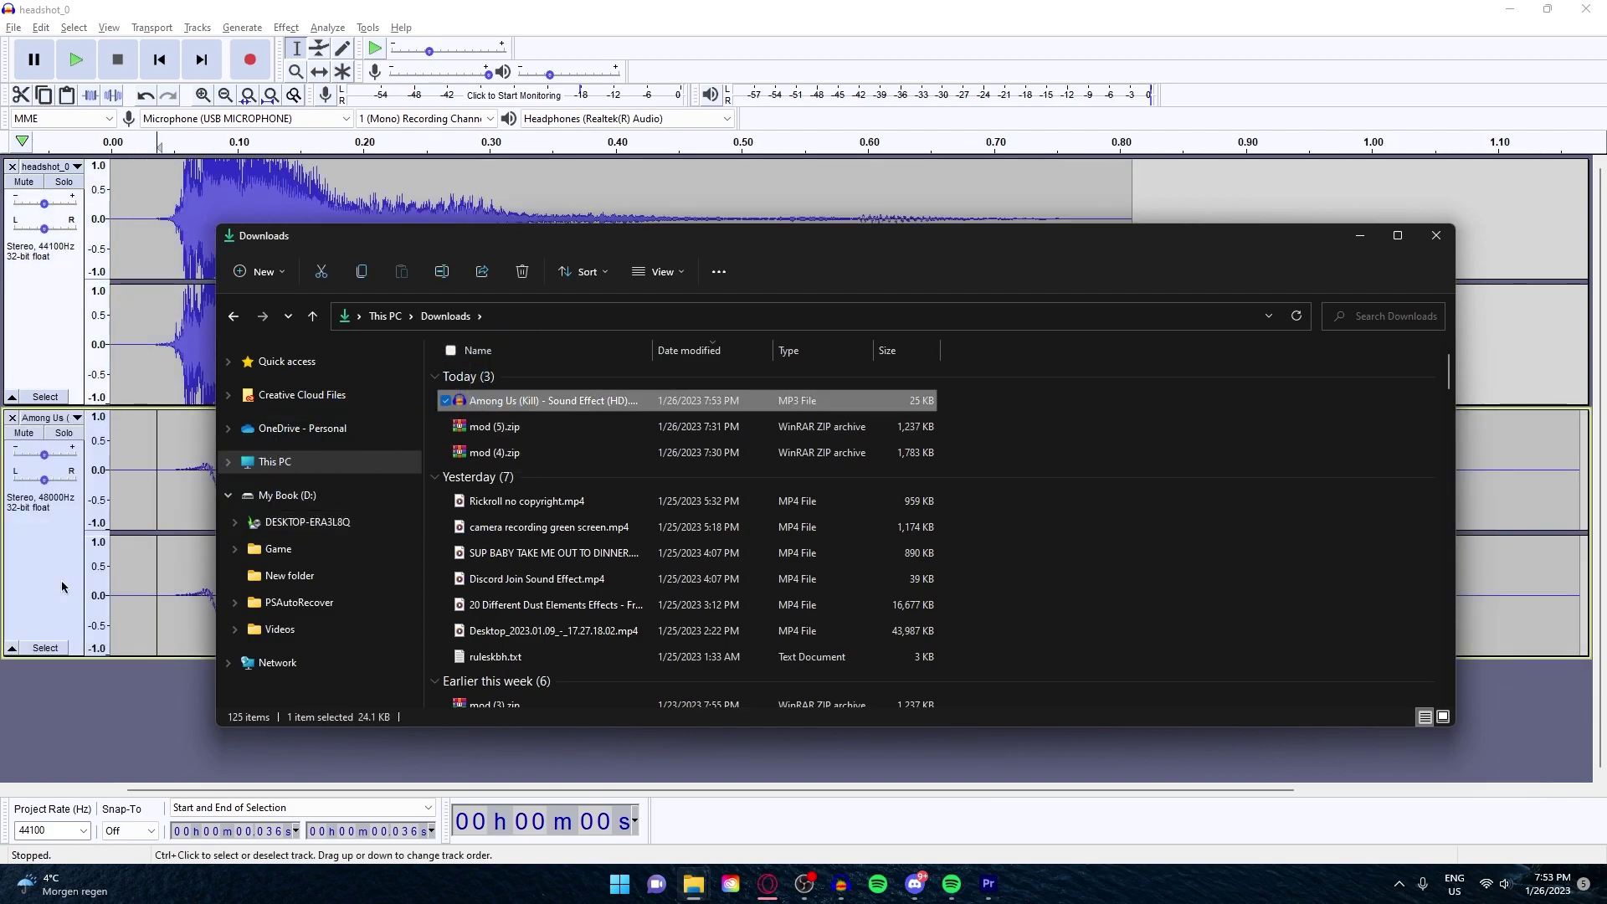
pyautogui.click(177, 689)
# - Solo the Among Us track and delete everything after 0.810 s
pyautogui.click(144, 502)
pyautogui.press('space')
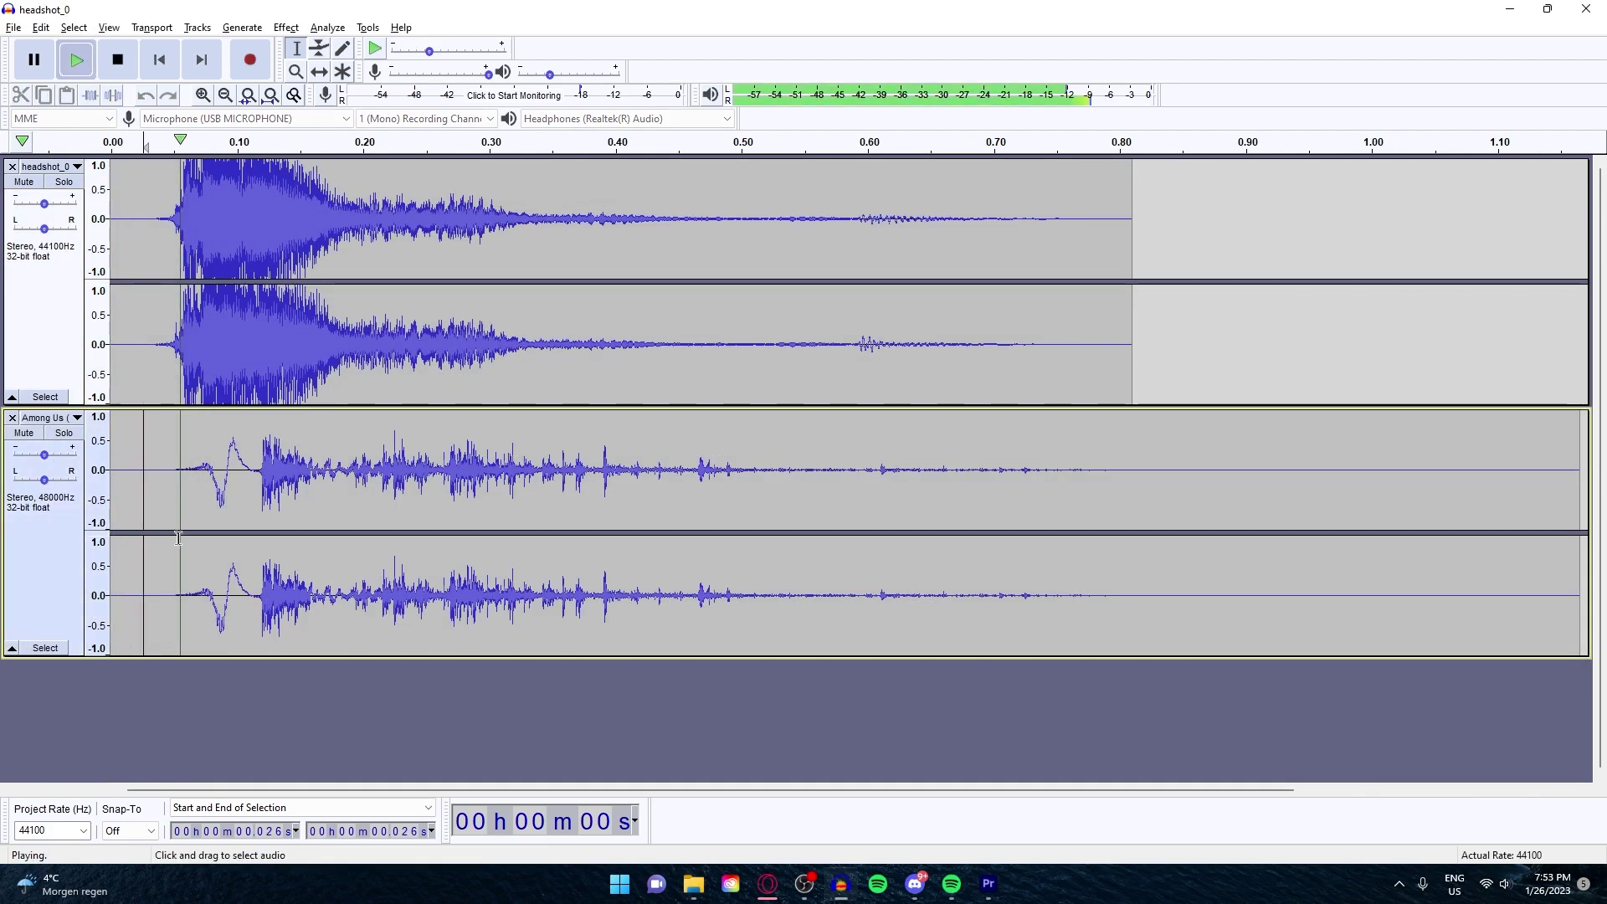
pyautogui.click(74, 435)
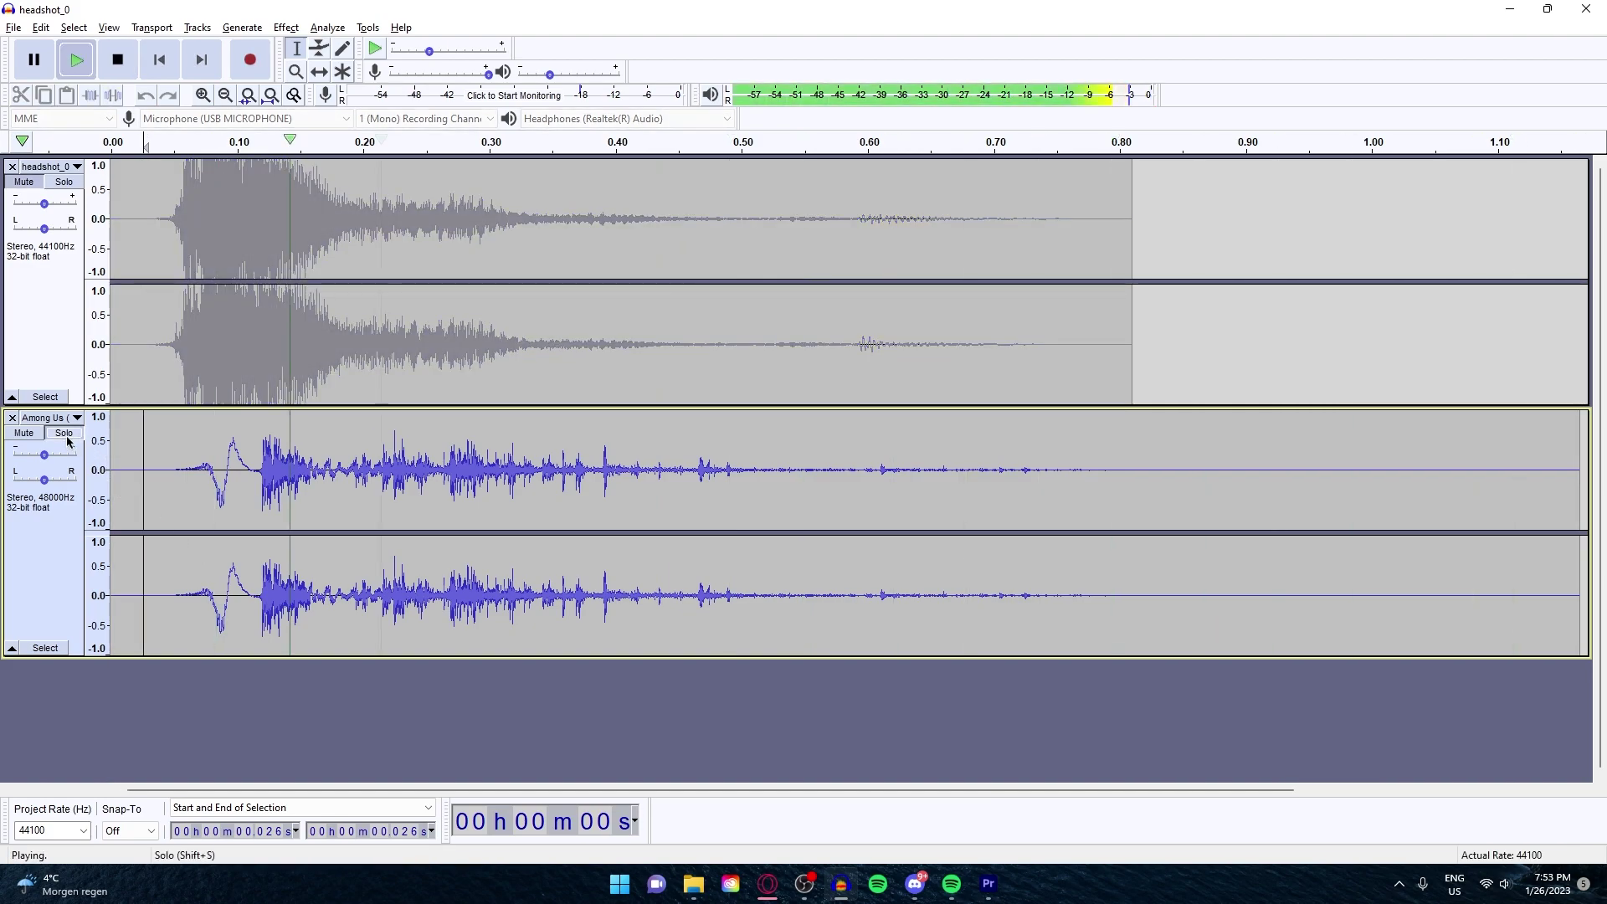
pyautogui.click(1140, 444)
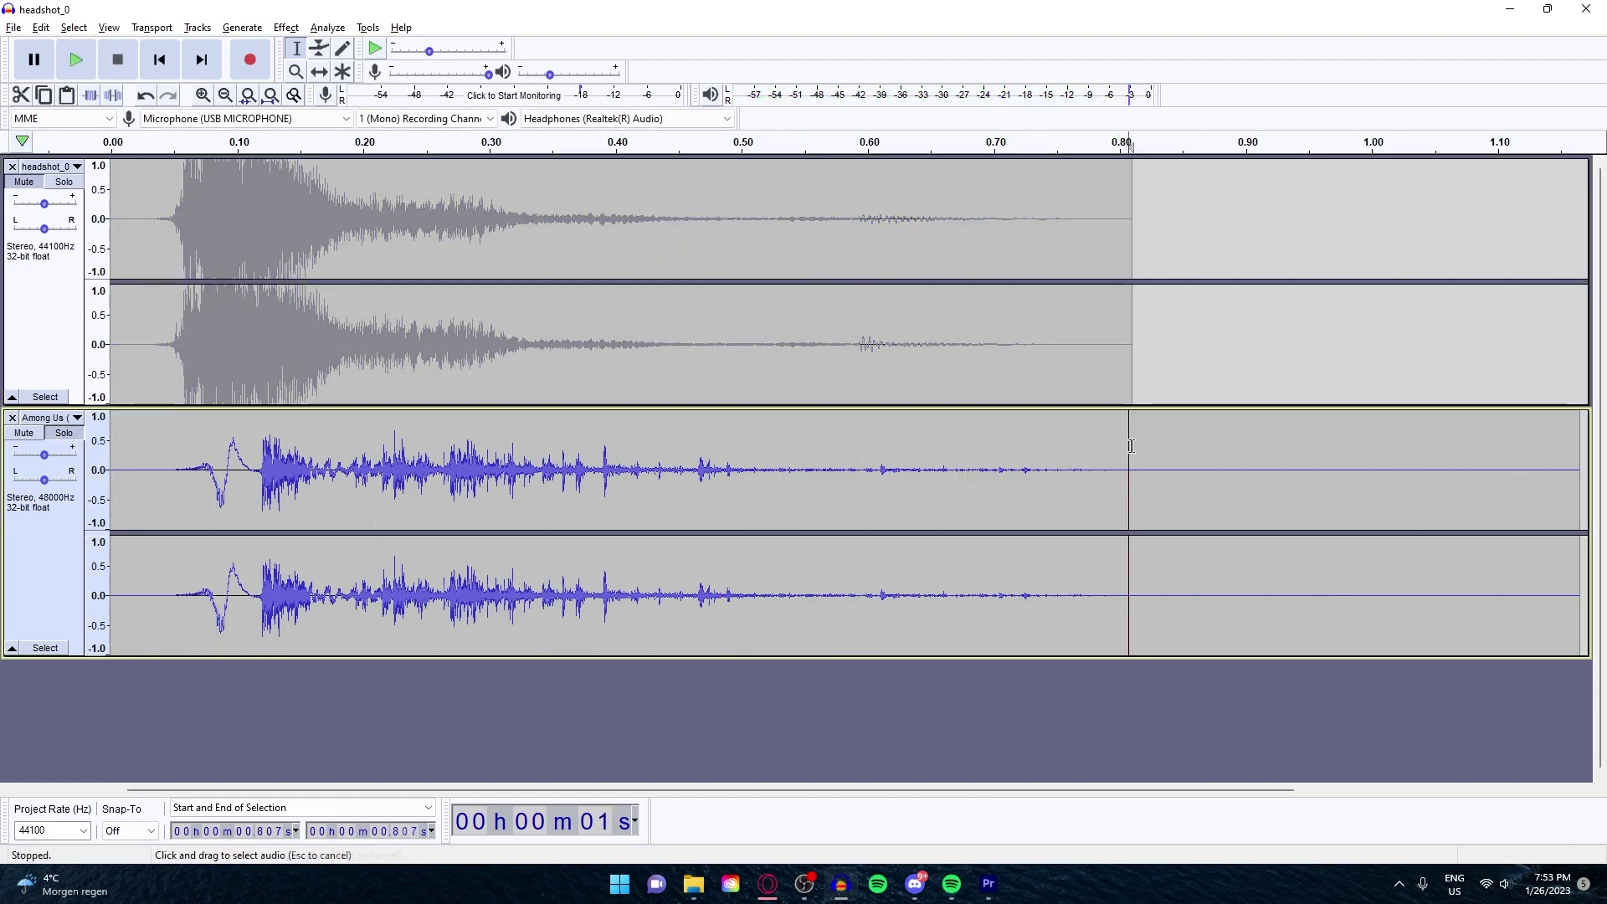
pyautogui.moveTo(1134, 443); pyautogui.dragTo(1395, 457)
pyautogui.press('Delete')
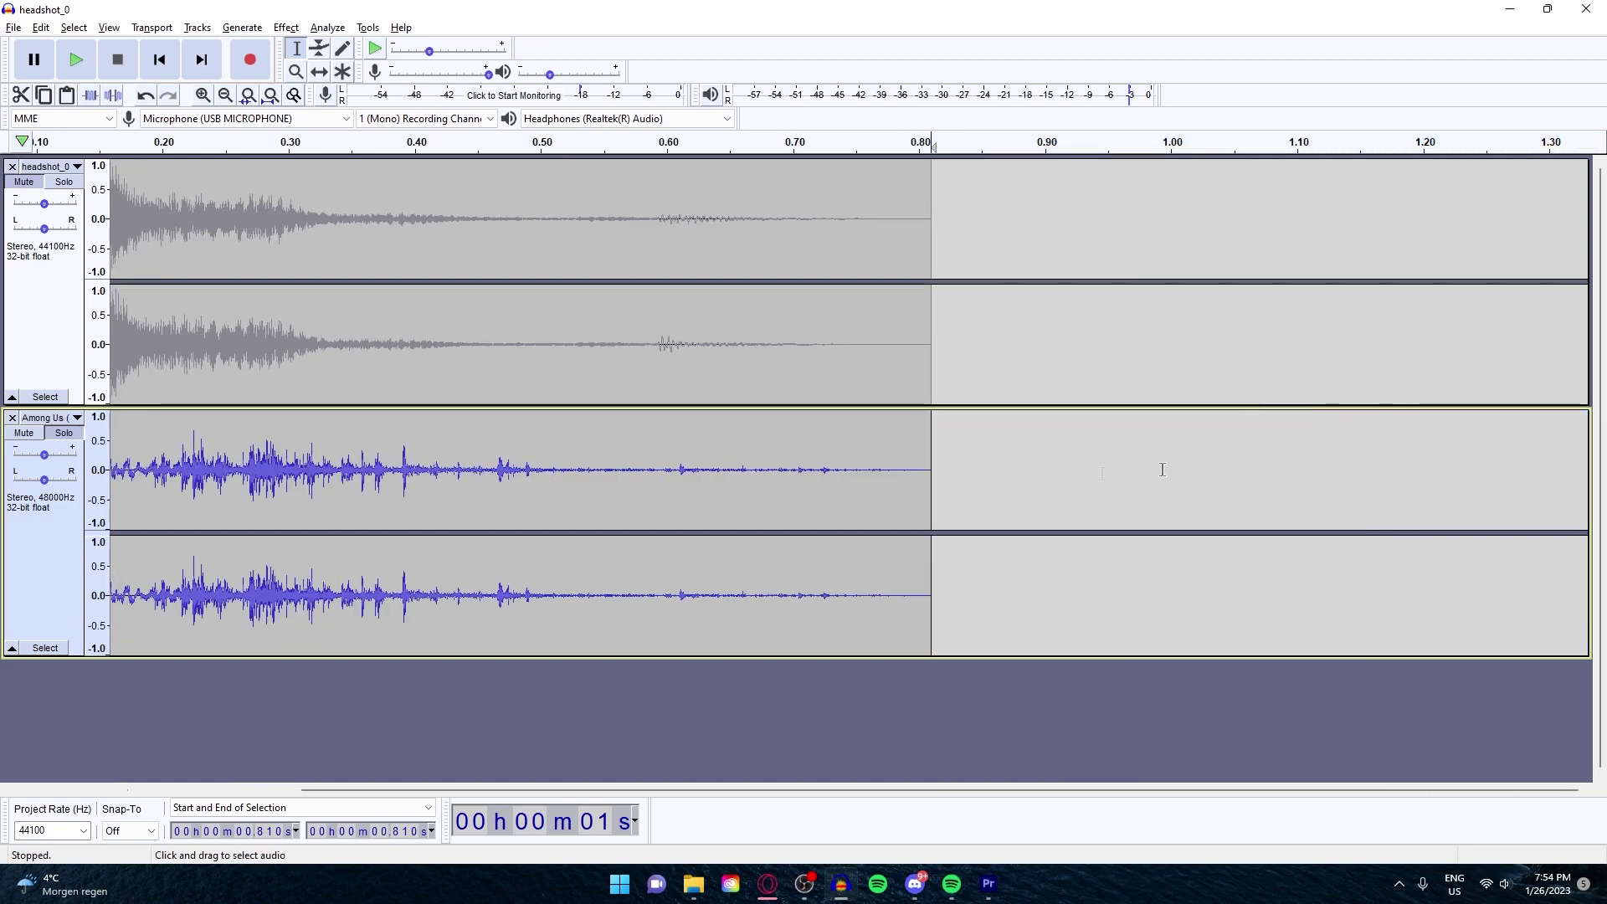
# - Apply Fade Out to the Among Us tail from 0.611 to 0.810 s
pyautogui.moveTo(682, 449); pyautogui.dragTo(926, 444)
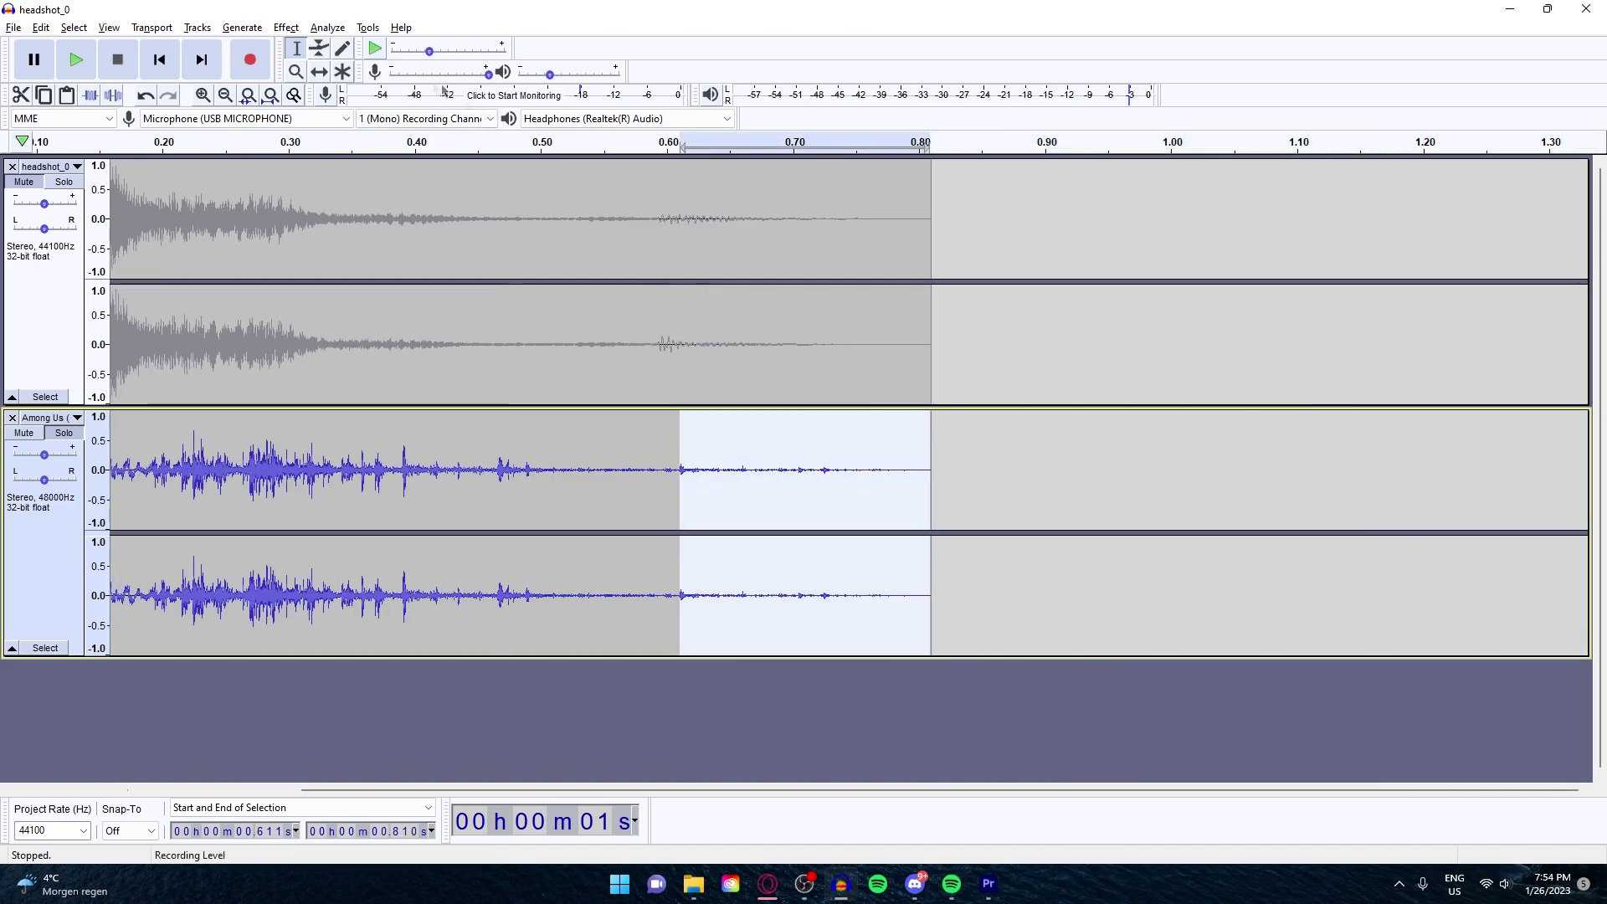
pyautogui.click(286, 27)
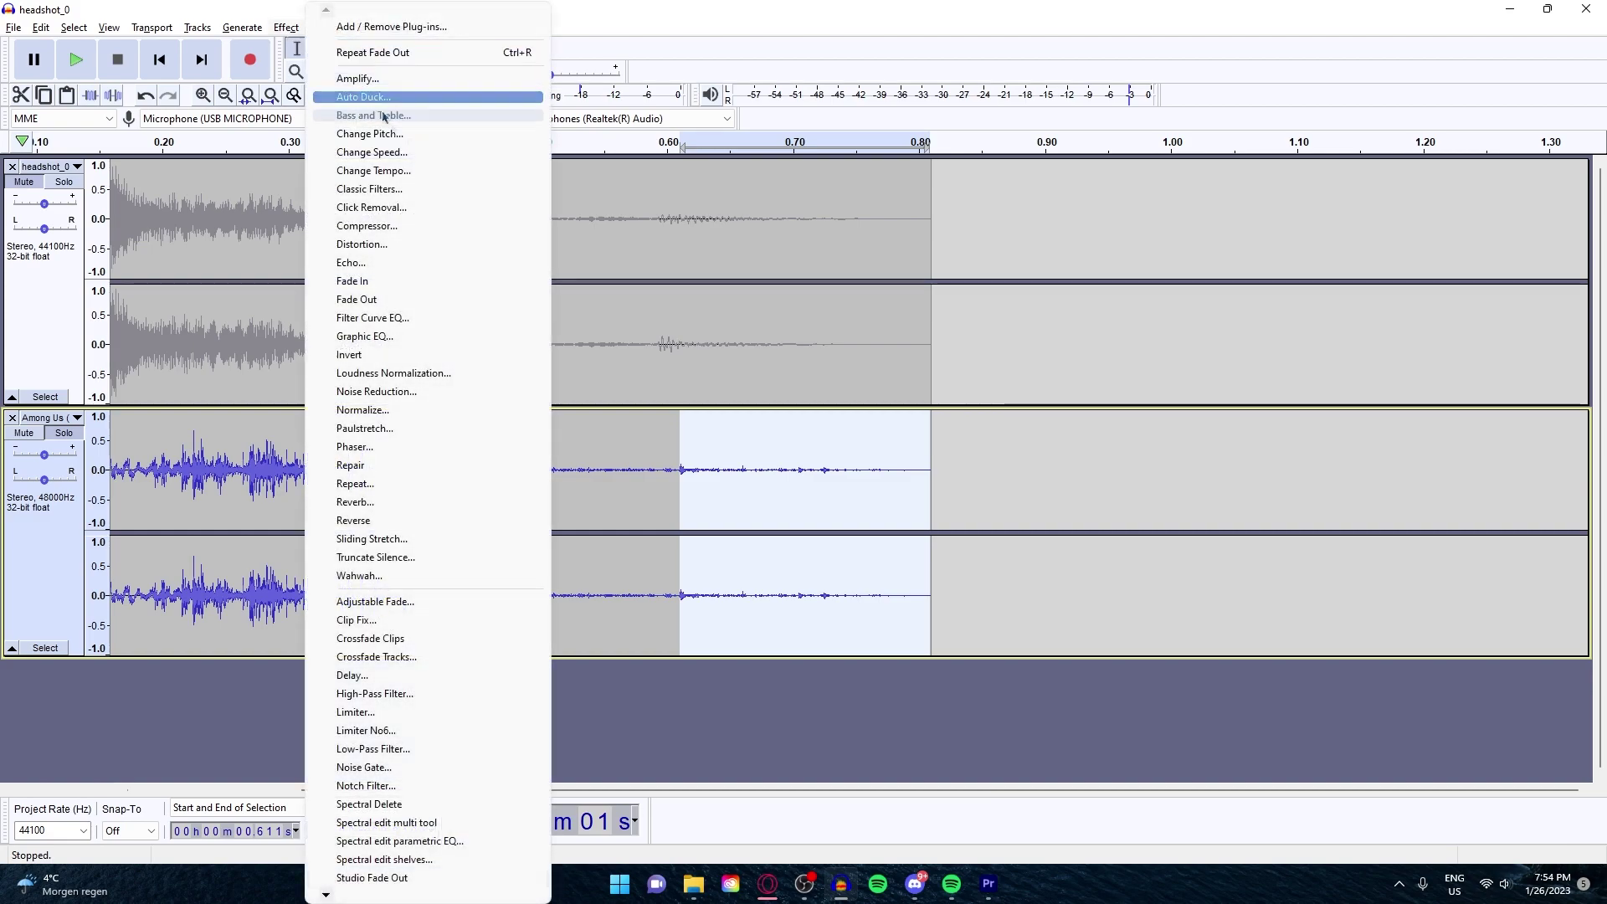
pyautogui.click(390, 299)
pyautogui.hotkey('shift', 'Home')
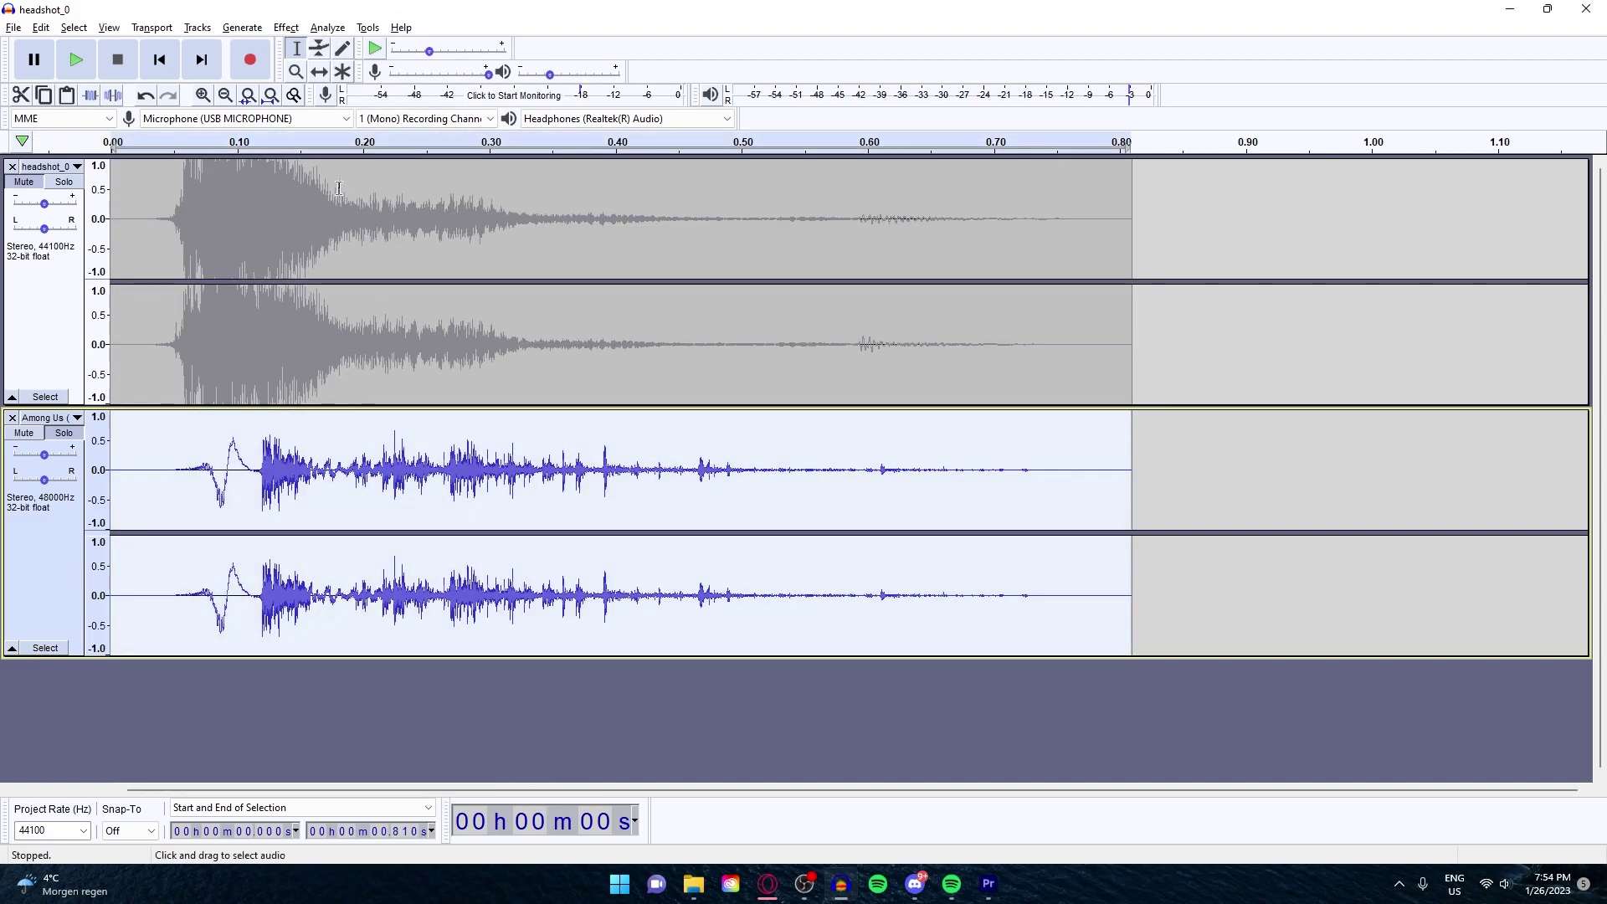
# - Apply the Filter Curve EQ Bass Boost factory preset to the Among Us sound
pyautogui.click(286, 28)
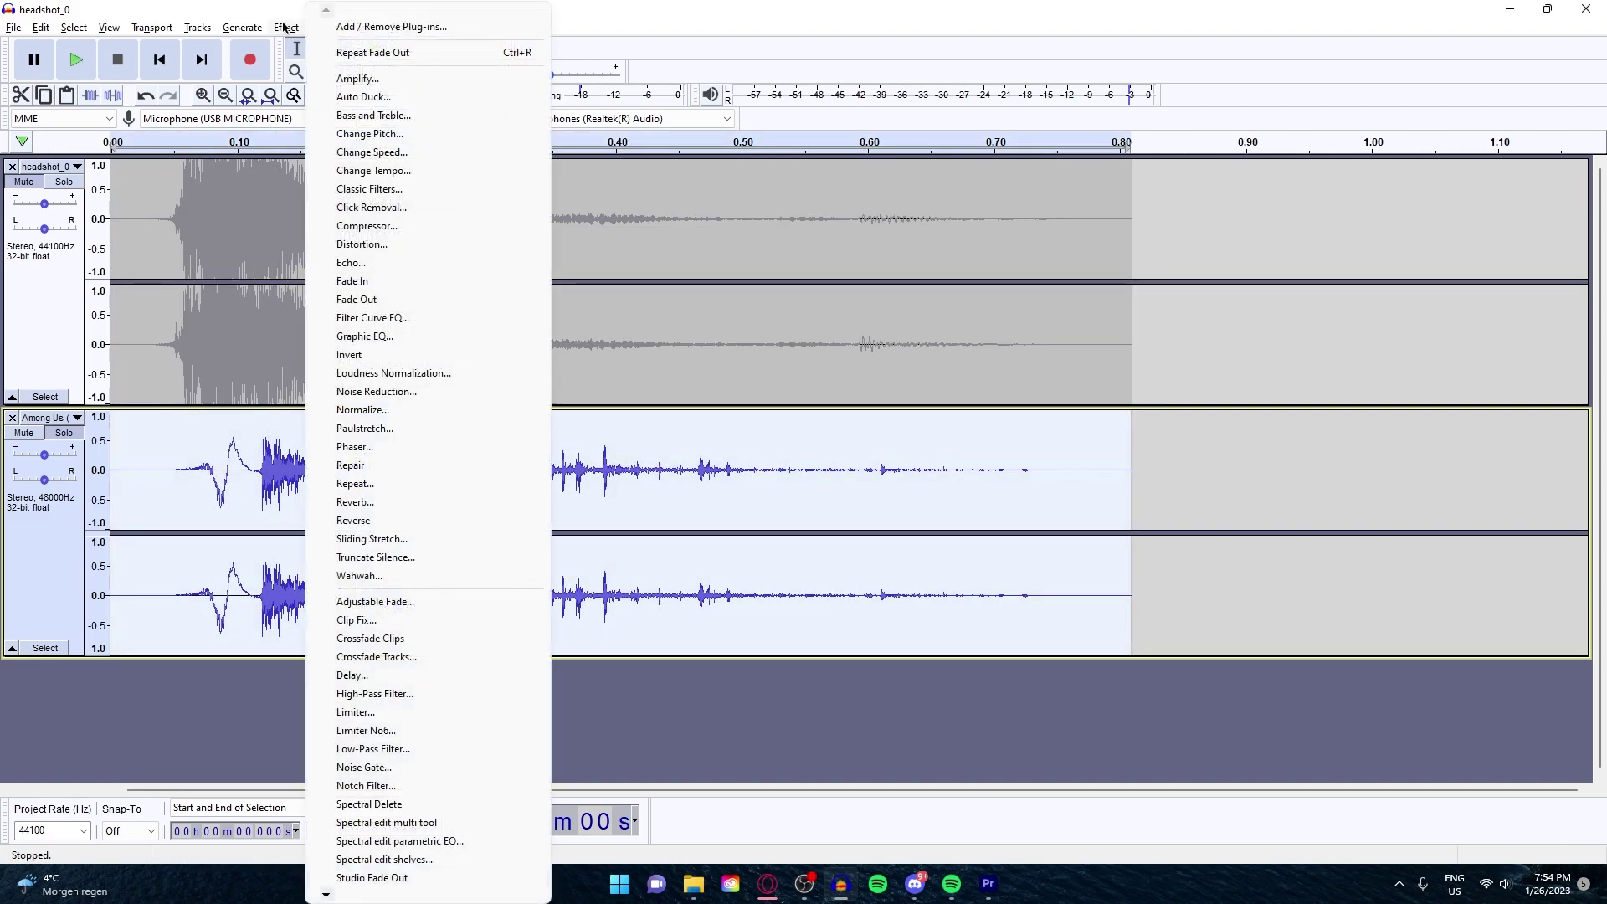
pyautogui.click(439, 318)
pyautogui.click(475, 615)
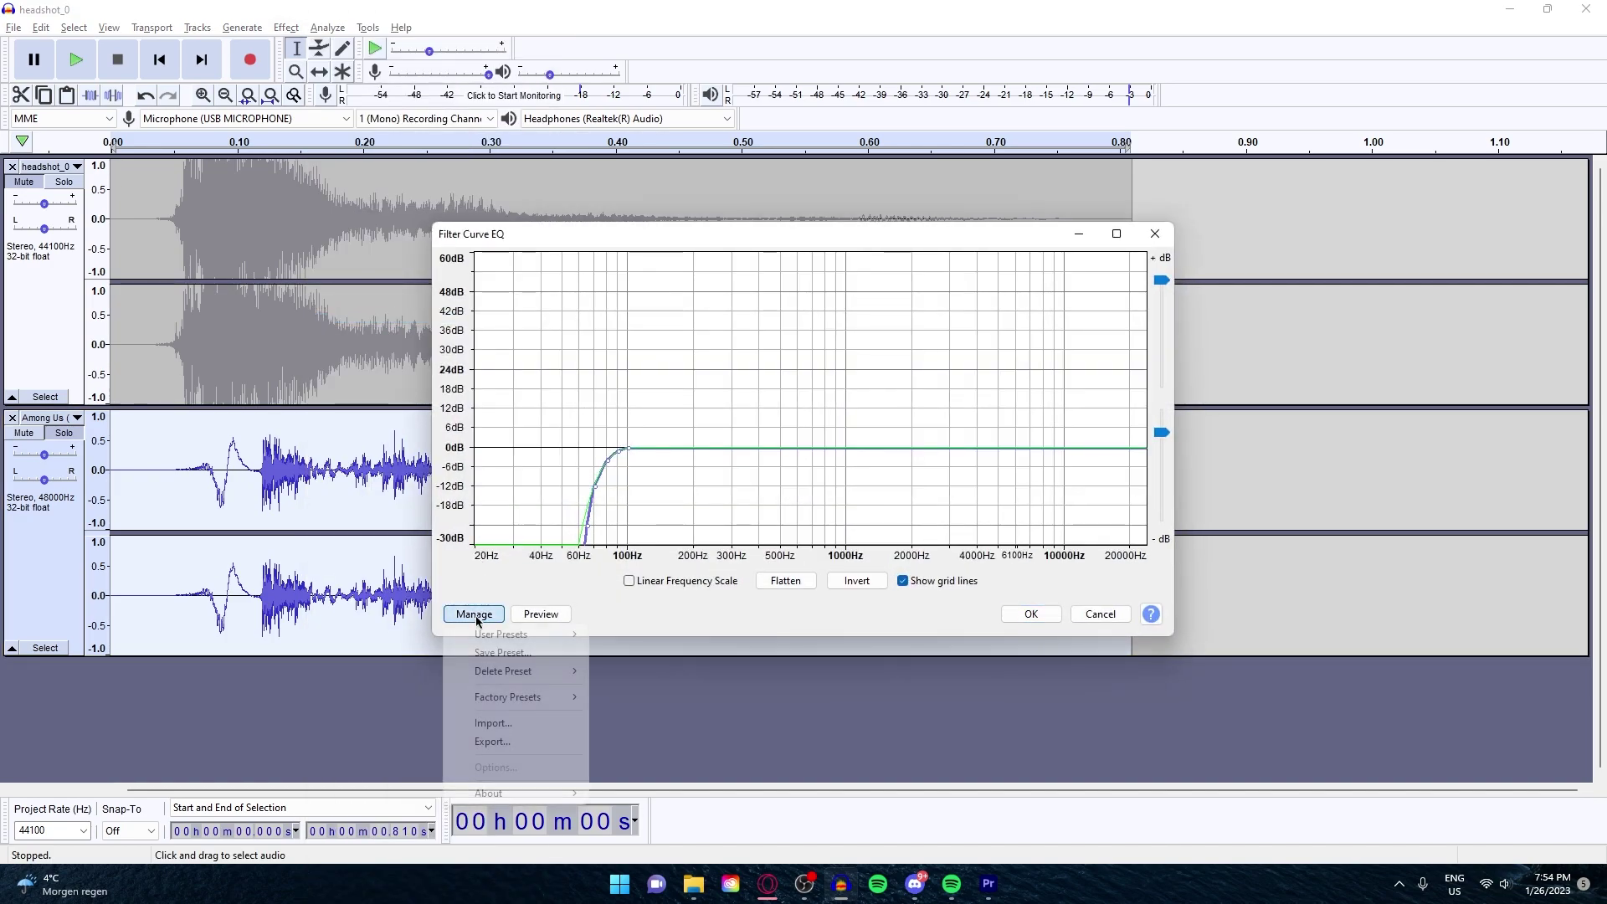
pyautogui.moveTo(527, 697)
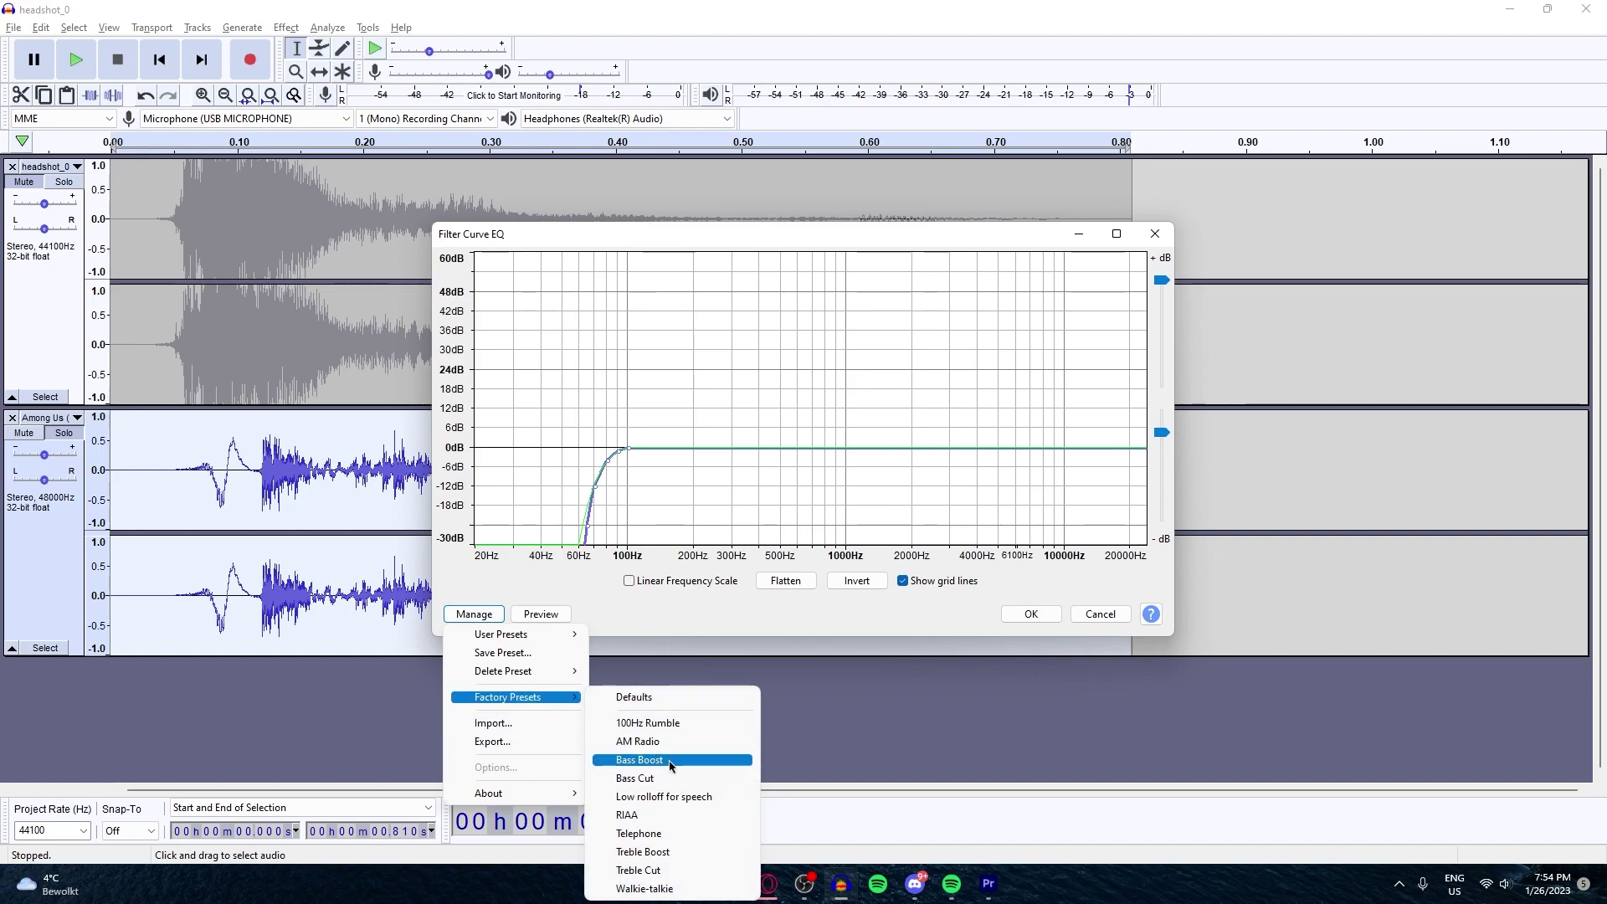
pyautogui.click(669, 760)
pyautogui.click(1030, 614)
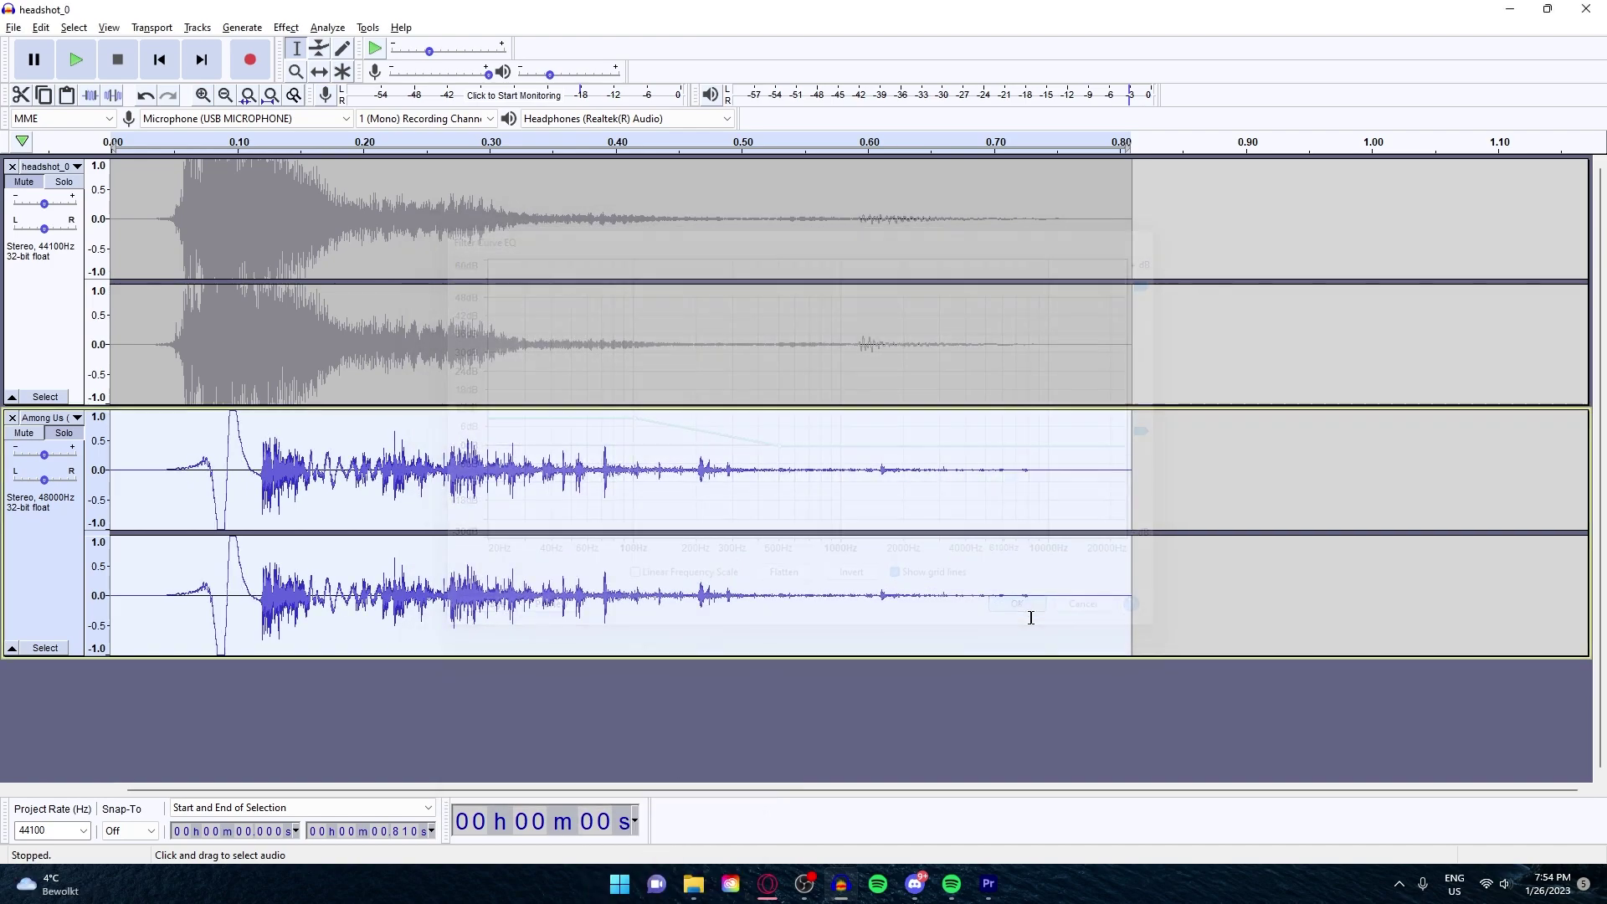
# - Apply the Filter Curve EQ Treble Boost factory preset to the same sound
pyautogui.click(287, 27)
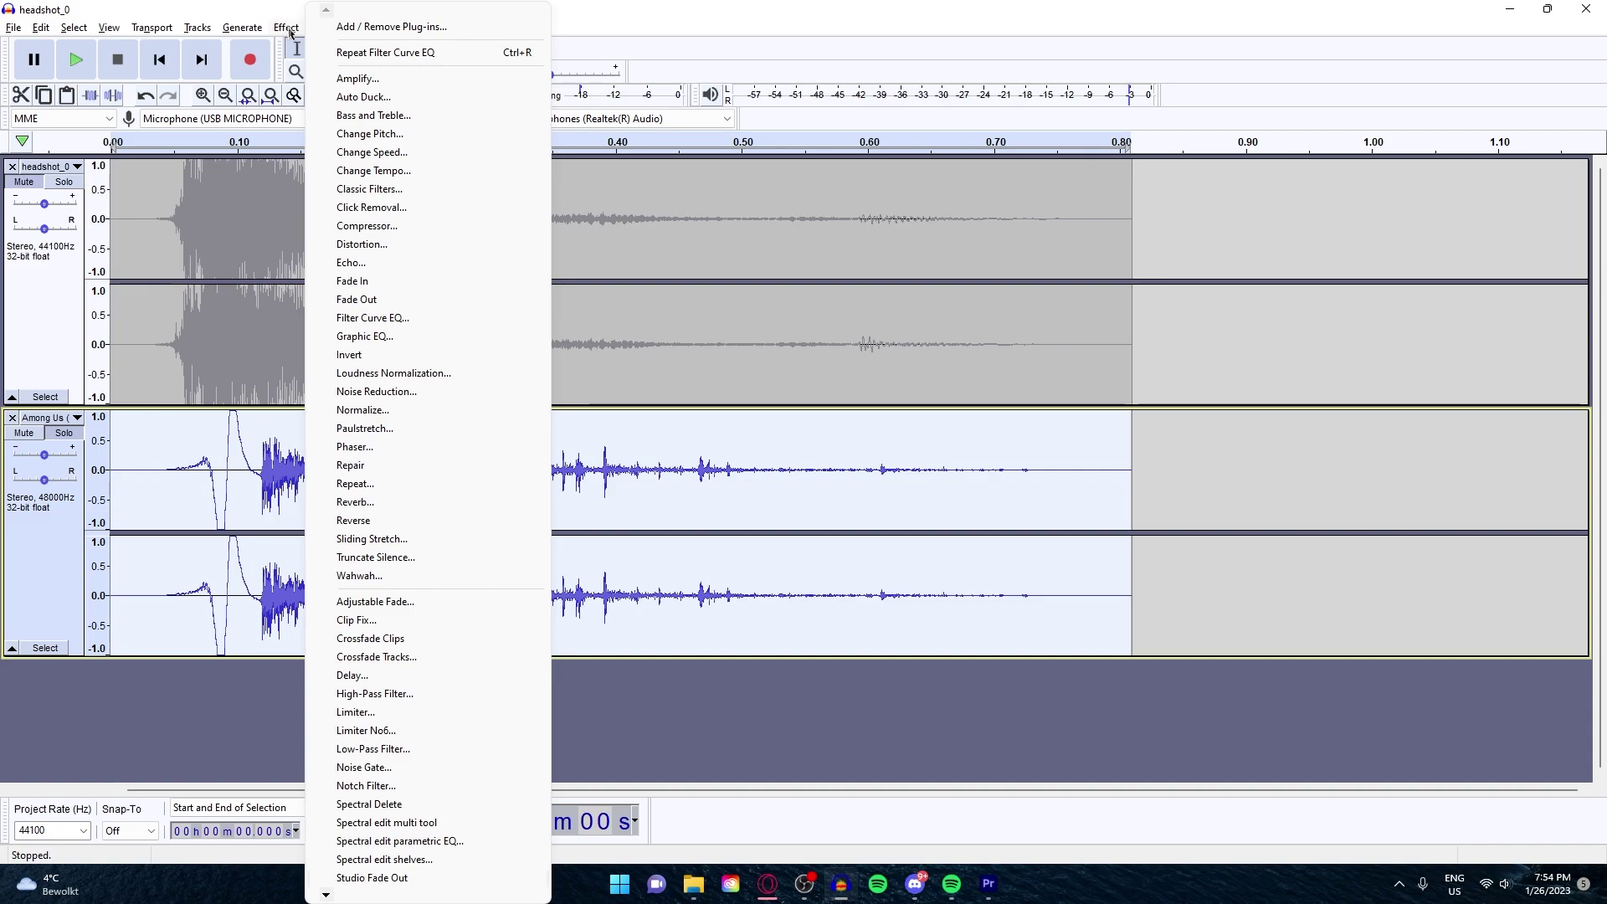
pyautogui.click(401, 319)
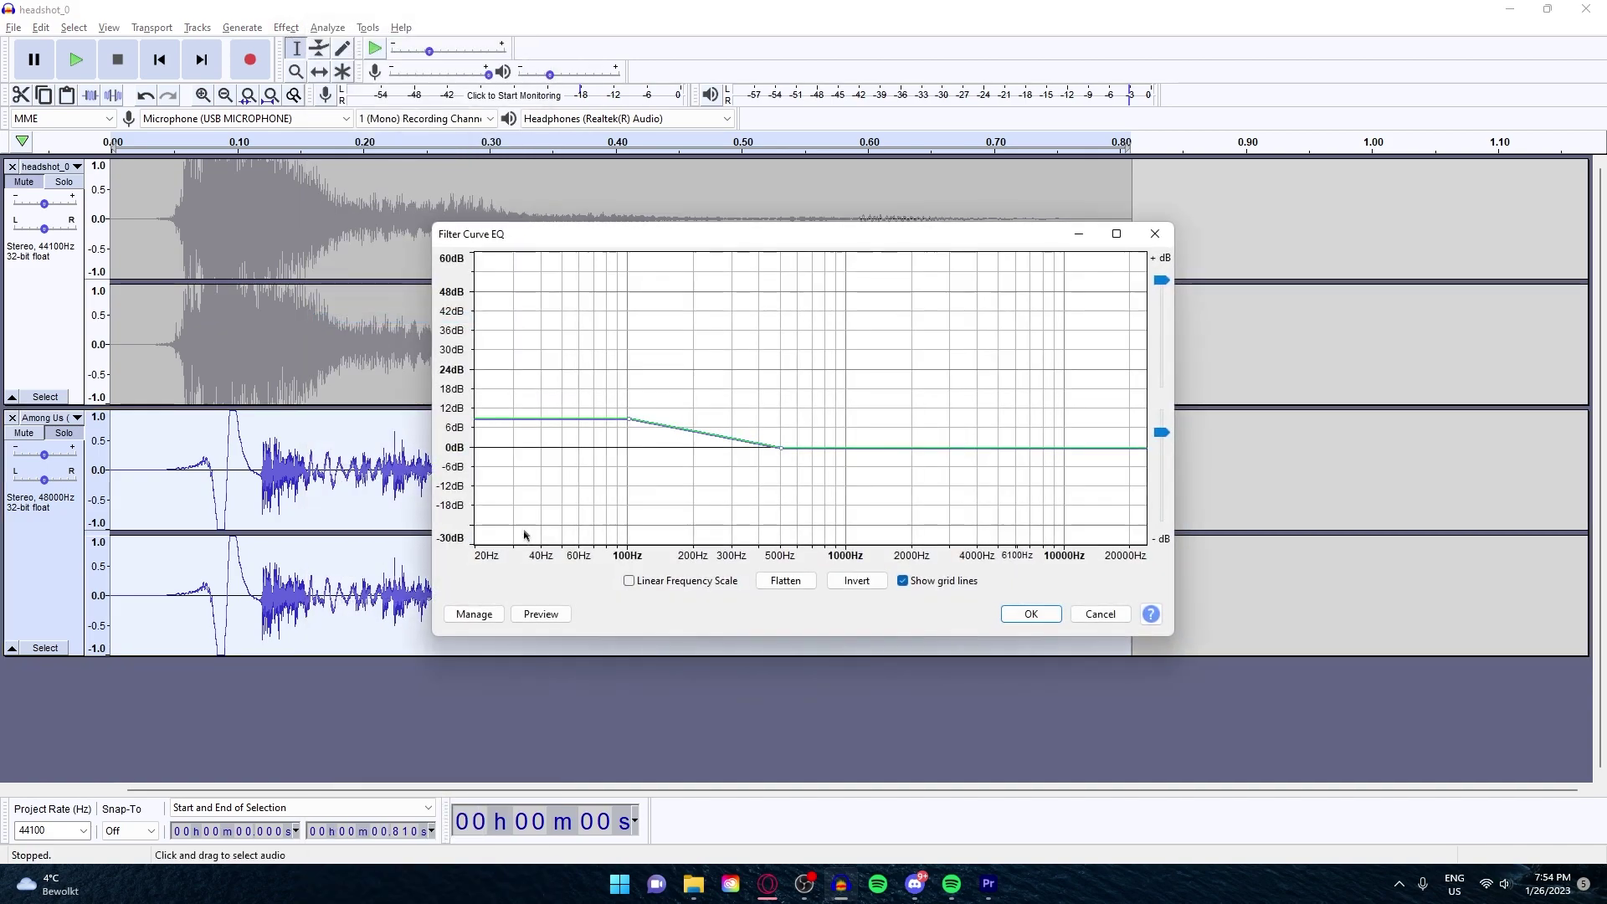
pyautogui.click(475, 612)
pyautogui.moveTo(556, 707)
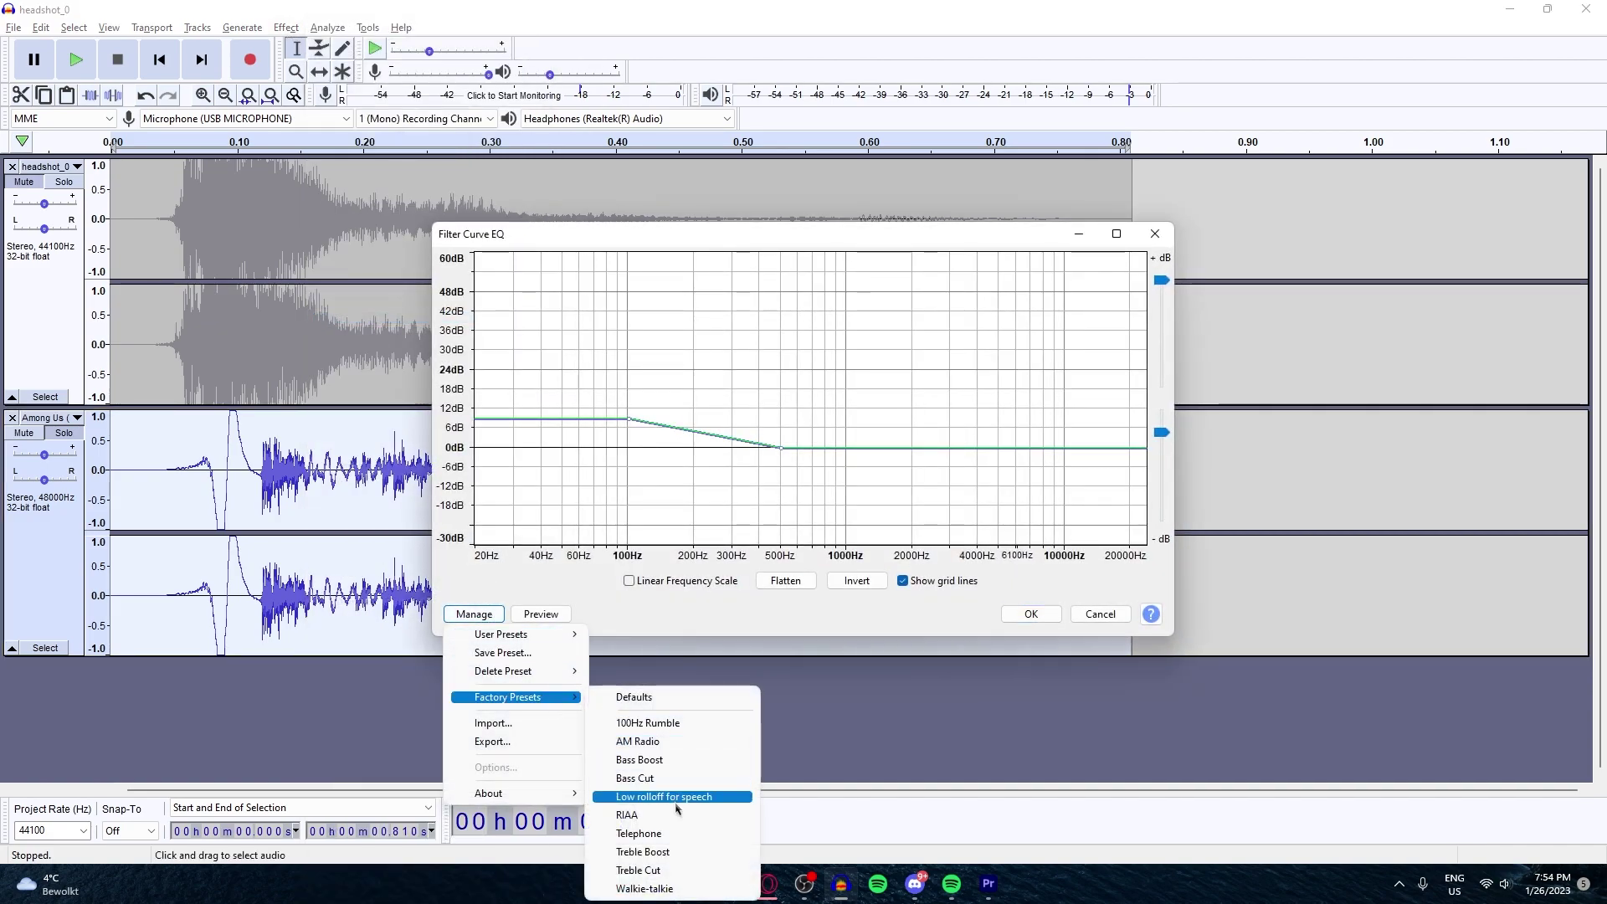
pyautogui.click(662, 852)
pyautogui.click(1031, 614)
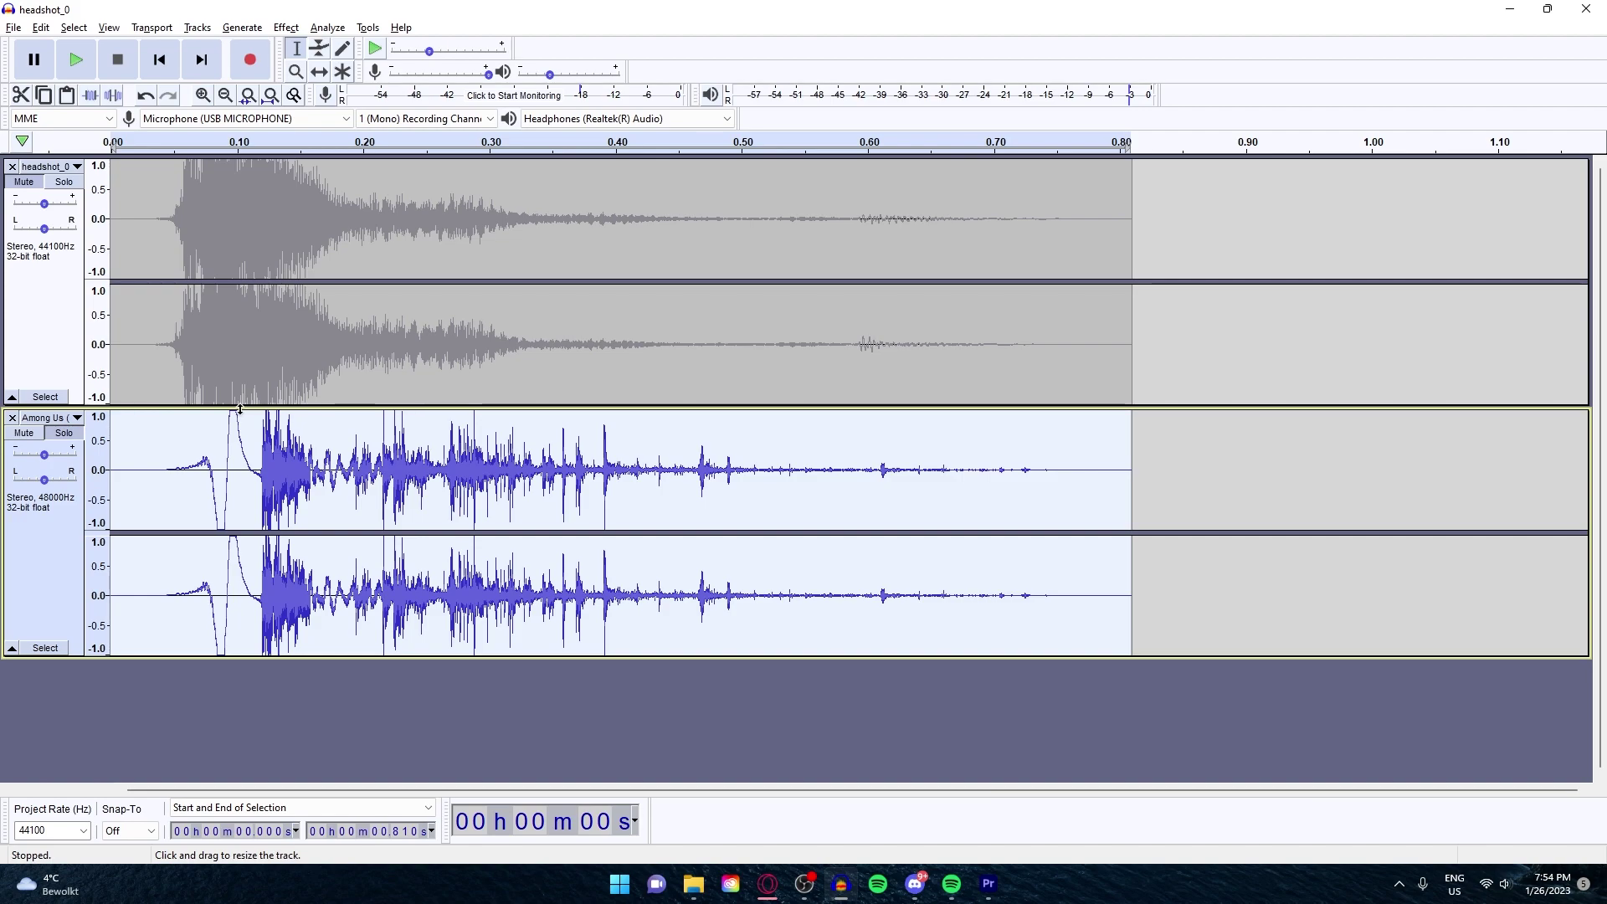
# - Normalize the sound to a -1.0 dB peak and play it back
pyautogui.click(281, 25)
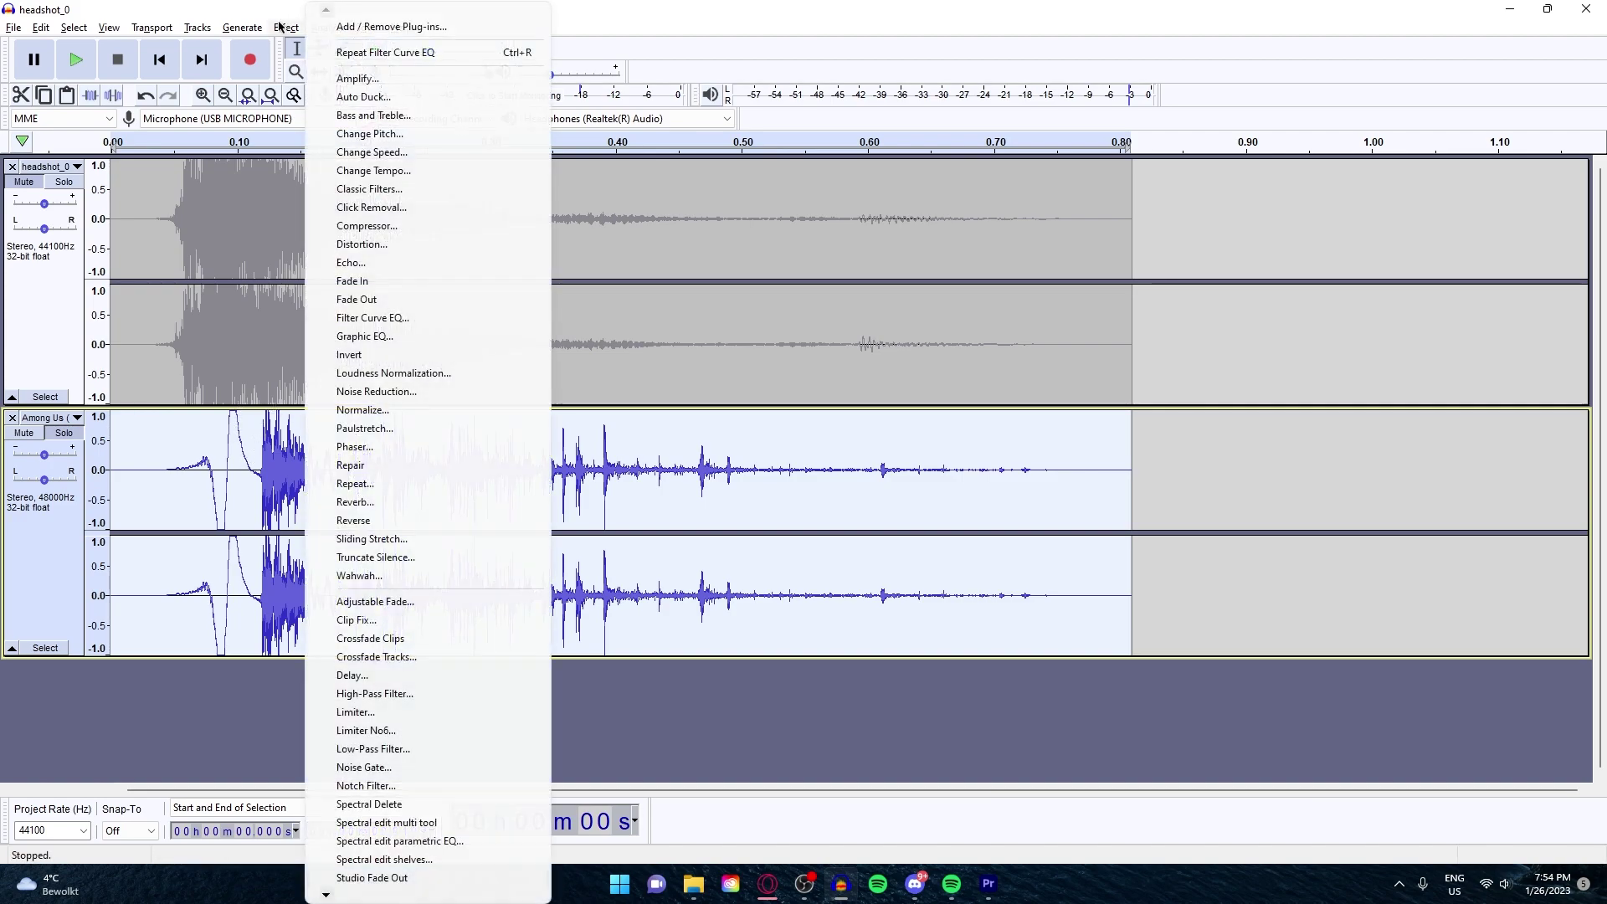
pyautogui.click(368, 409)
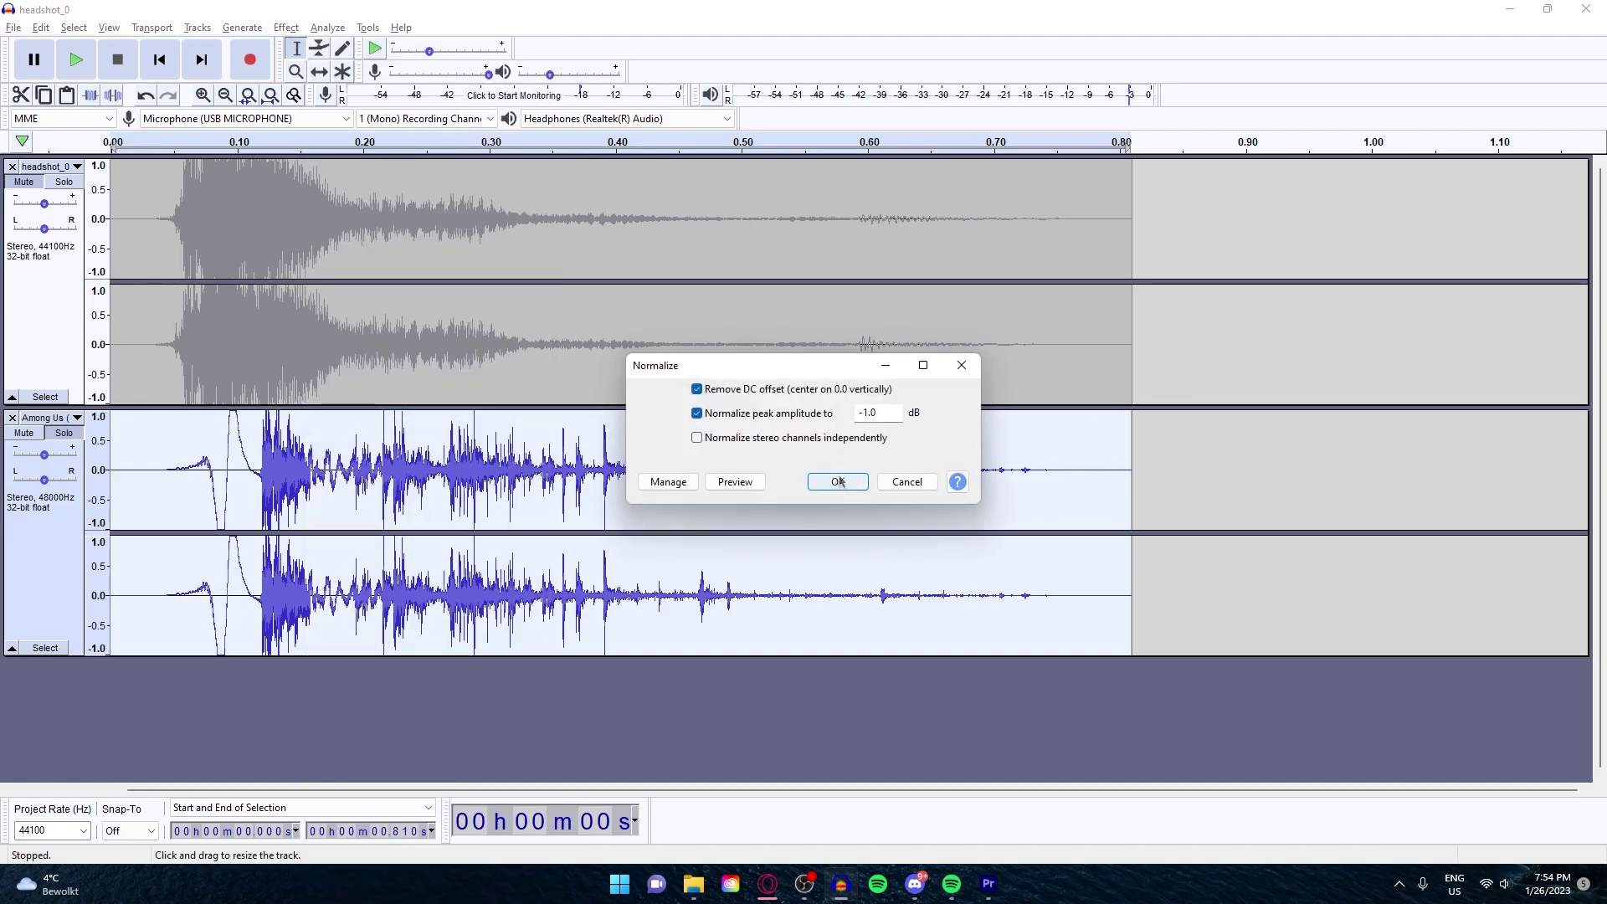
pyautogui.click(811, 481)
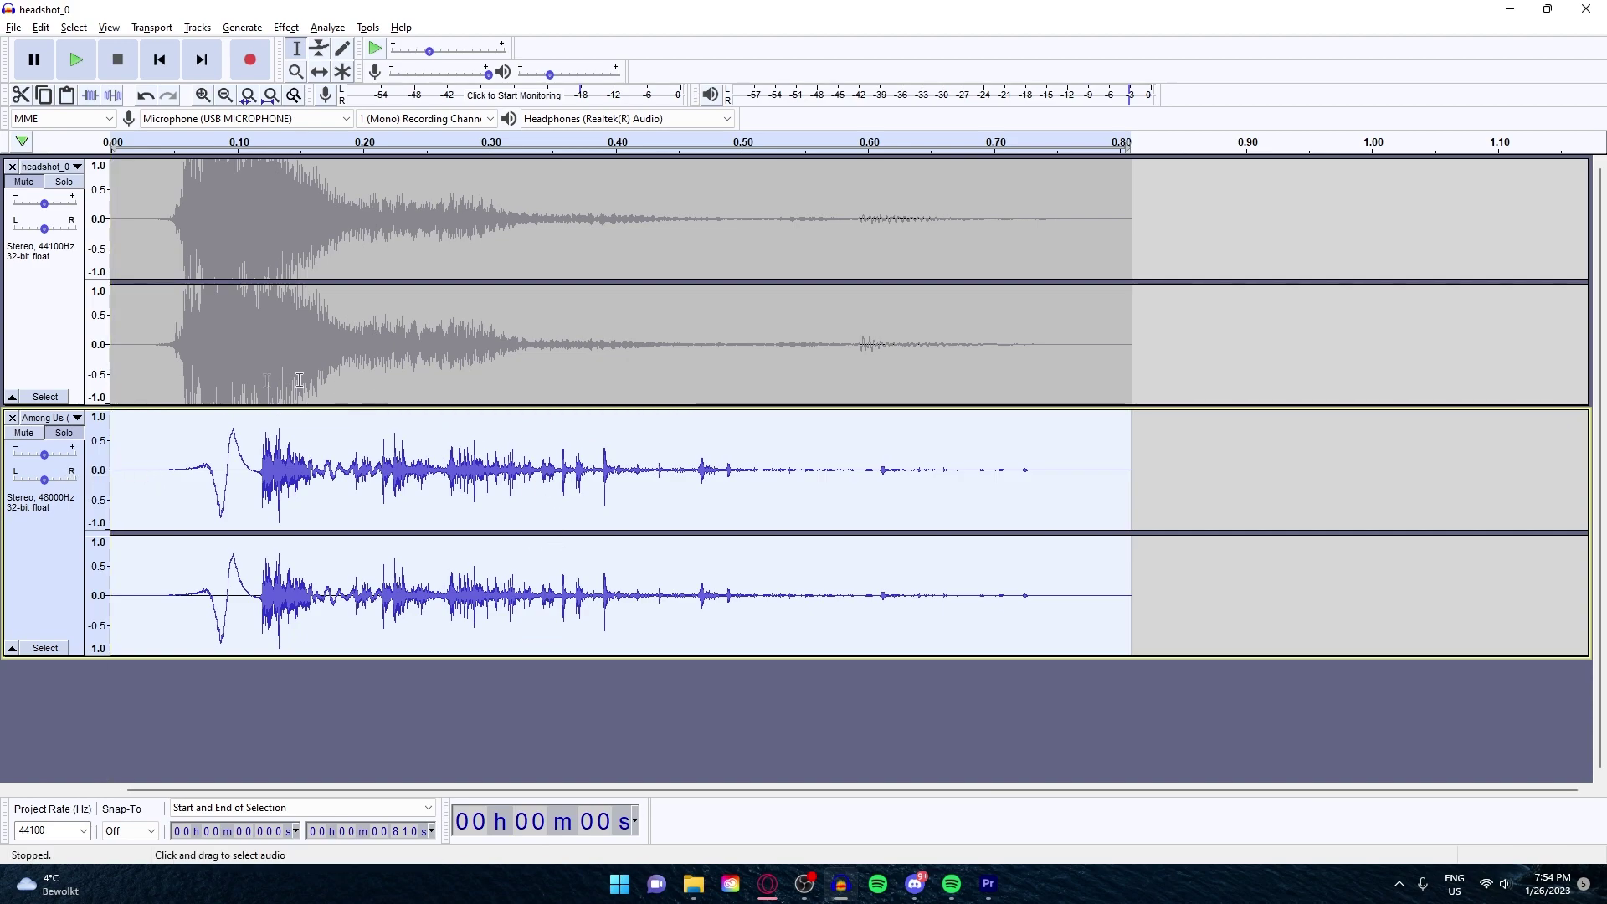
pyautogui.press('space')
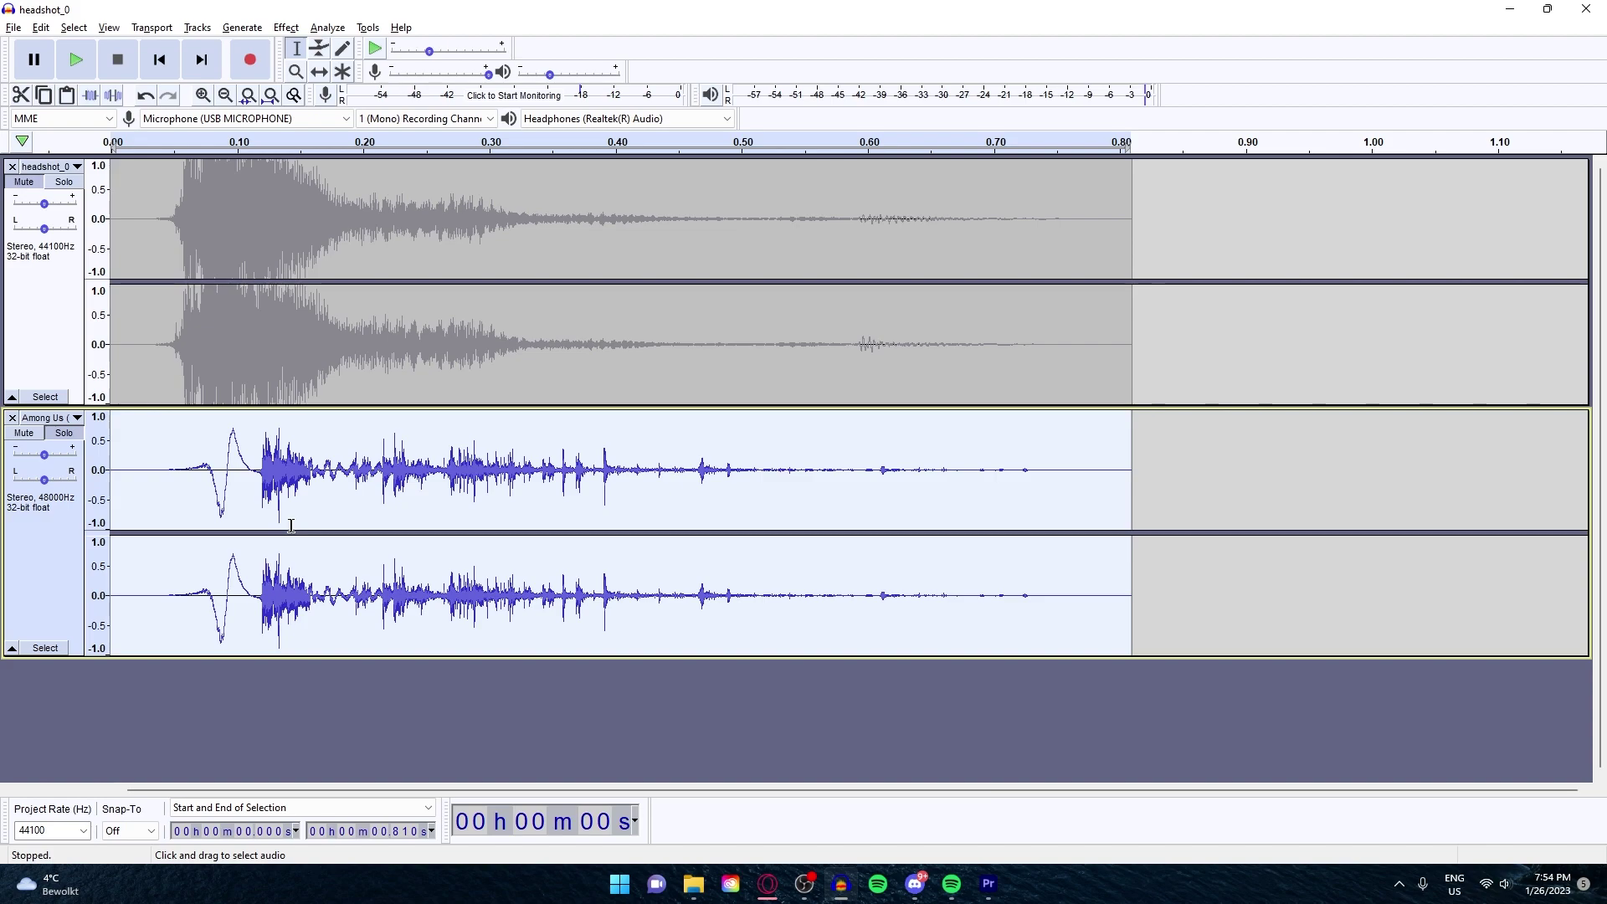
# - Export the audio as headshot_0.mp3 into the sound folder, accepting the metadata
pyautogui.click(13, 27)
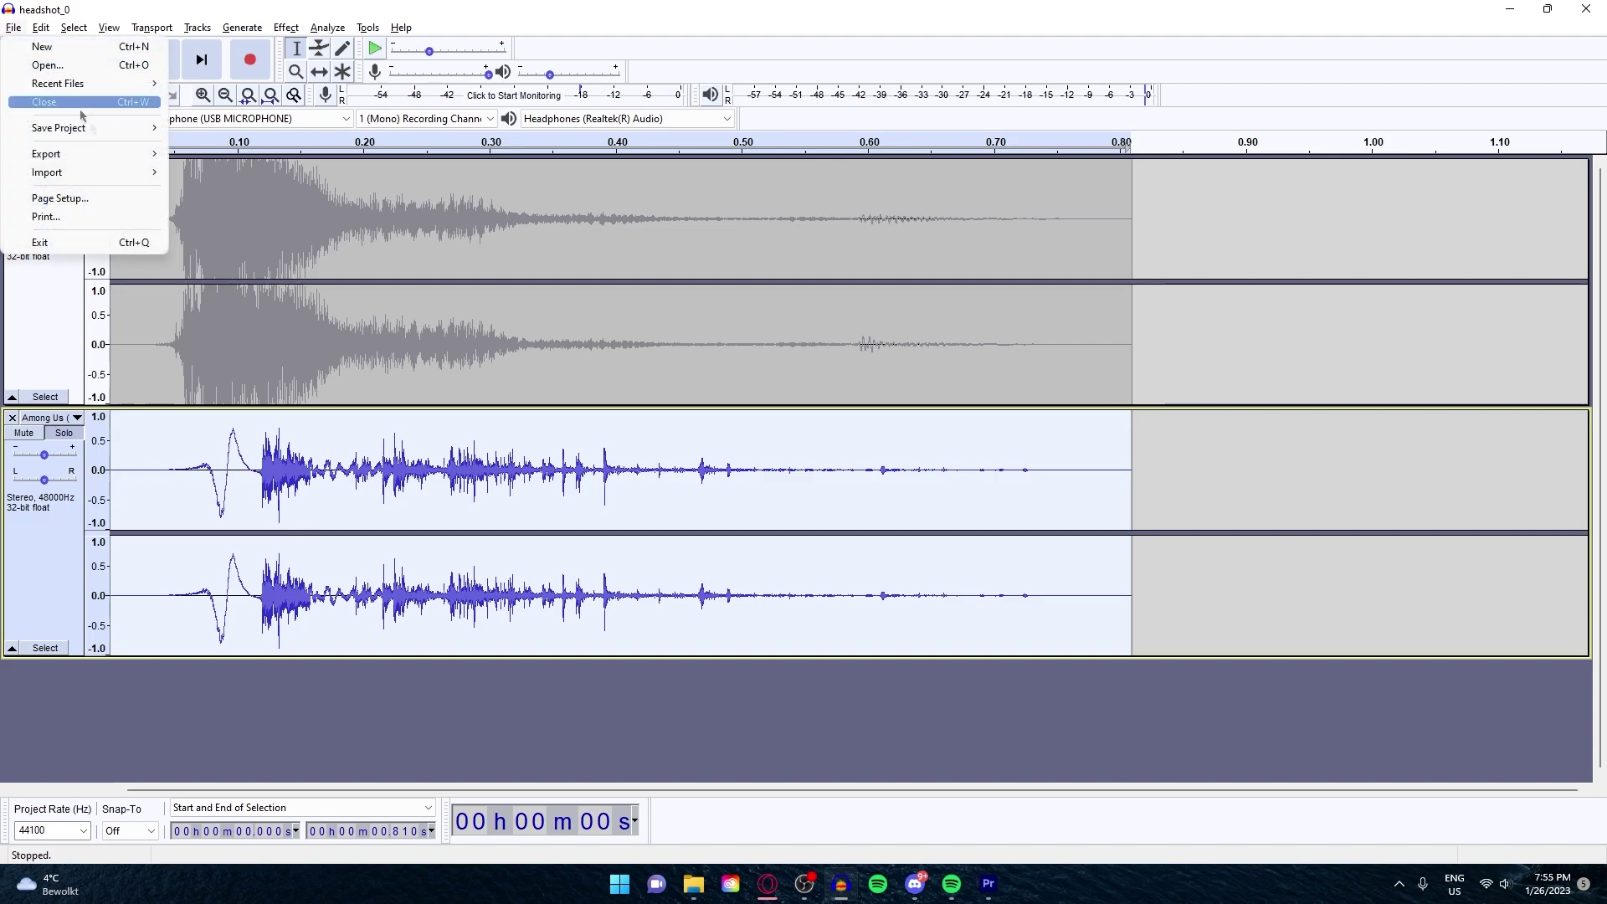
pyautogui.moveTo(126, 151)
pyautogui.click(251, 155)
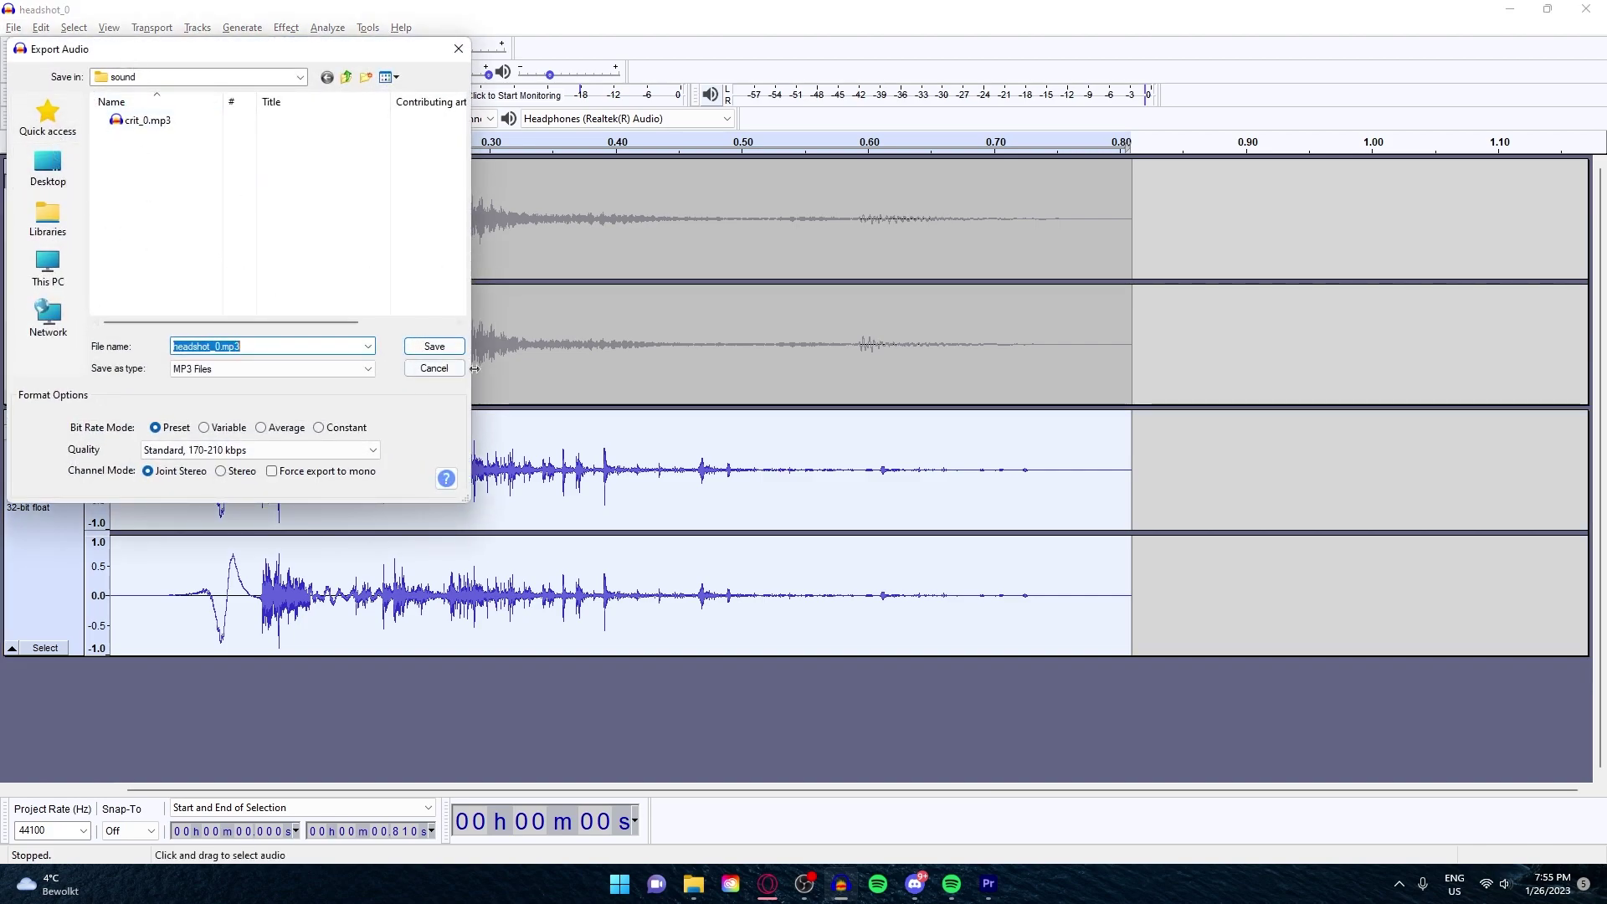
pyautogui.click(431, 347)
pyautogui.click(848, 598)
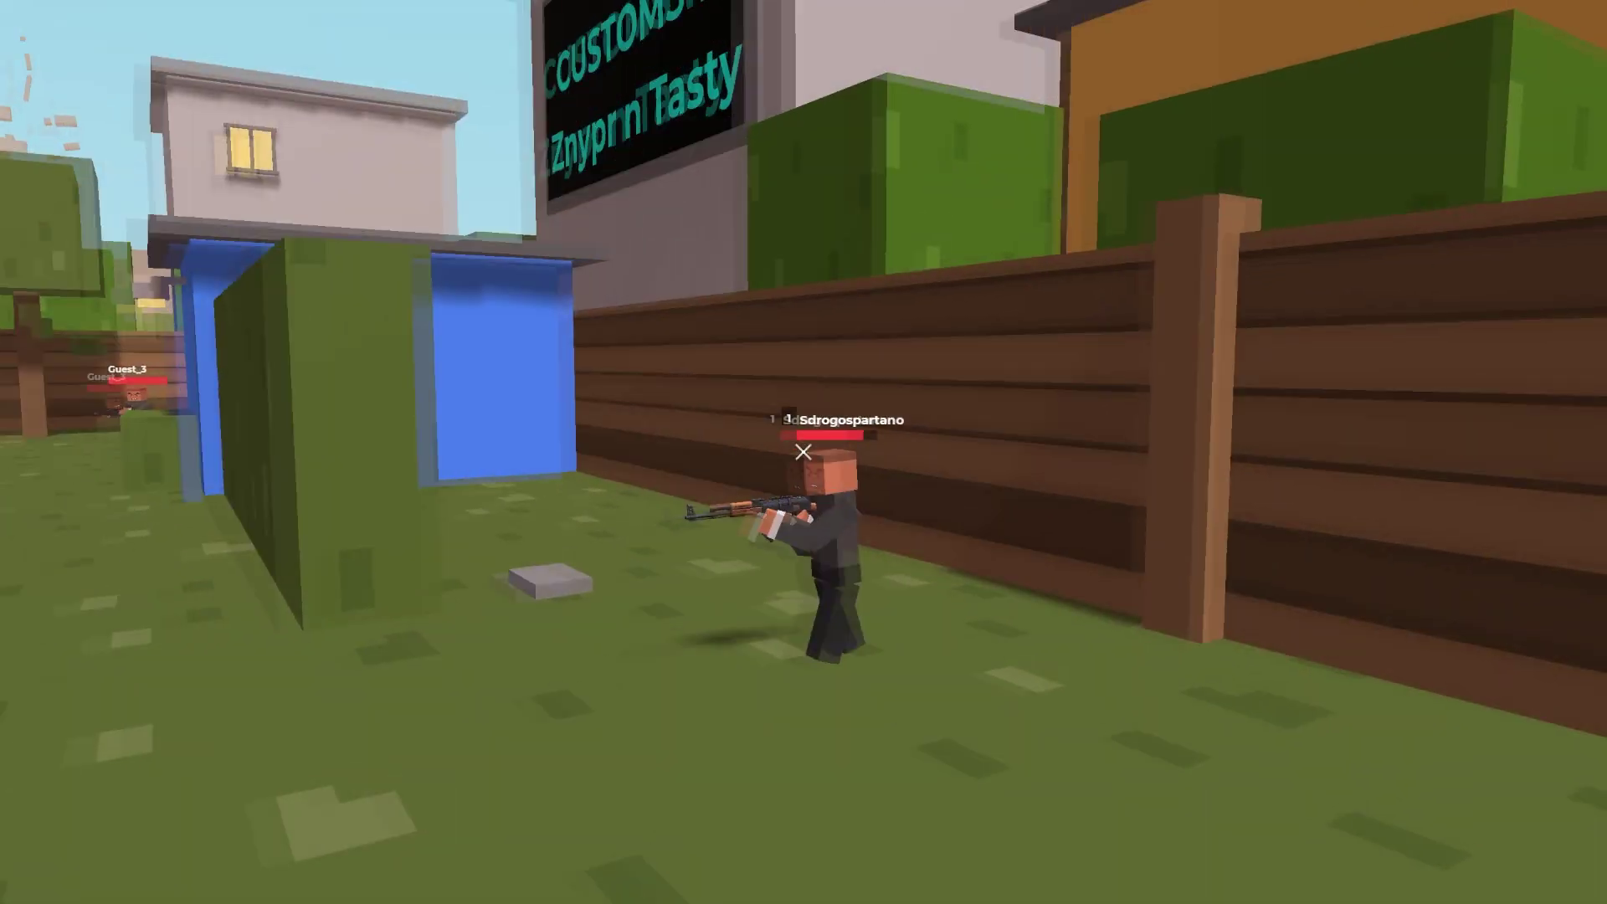
# - Shoot enemies ahead, on the roof, down the alley and in the backyard for headshots and multi-kills
pyautogui.click(803, 452)
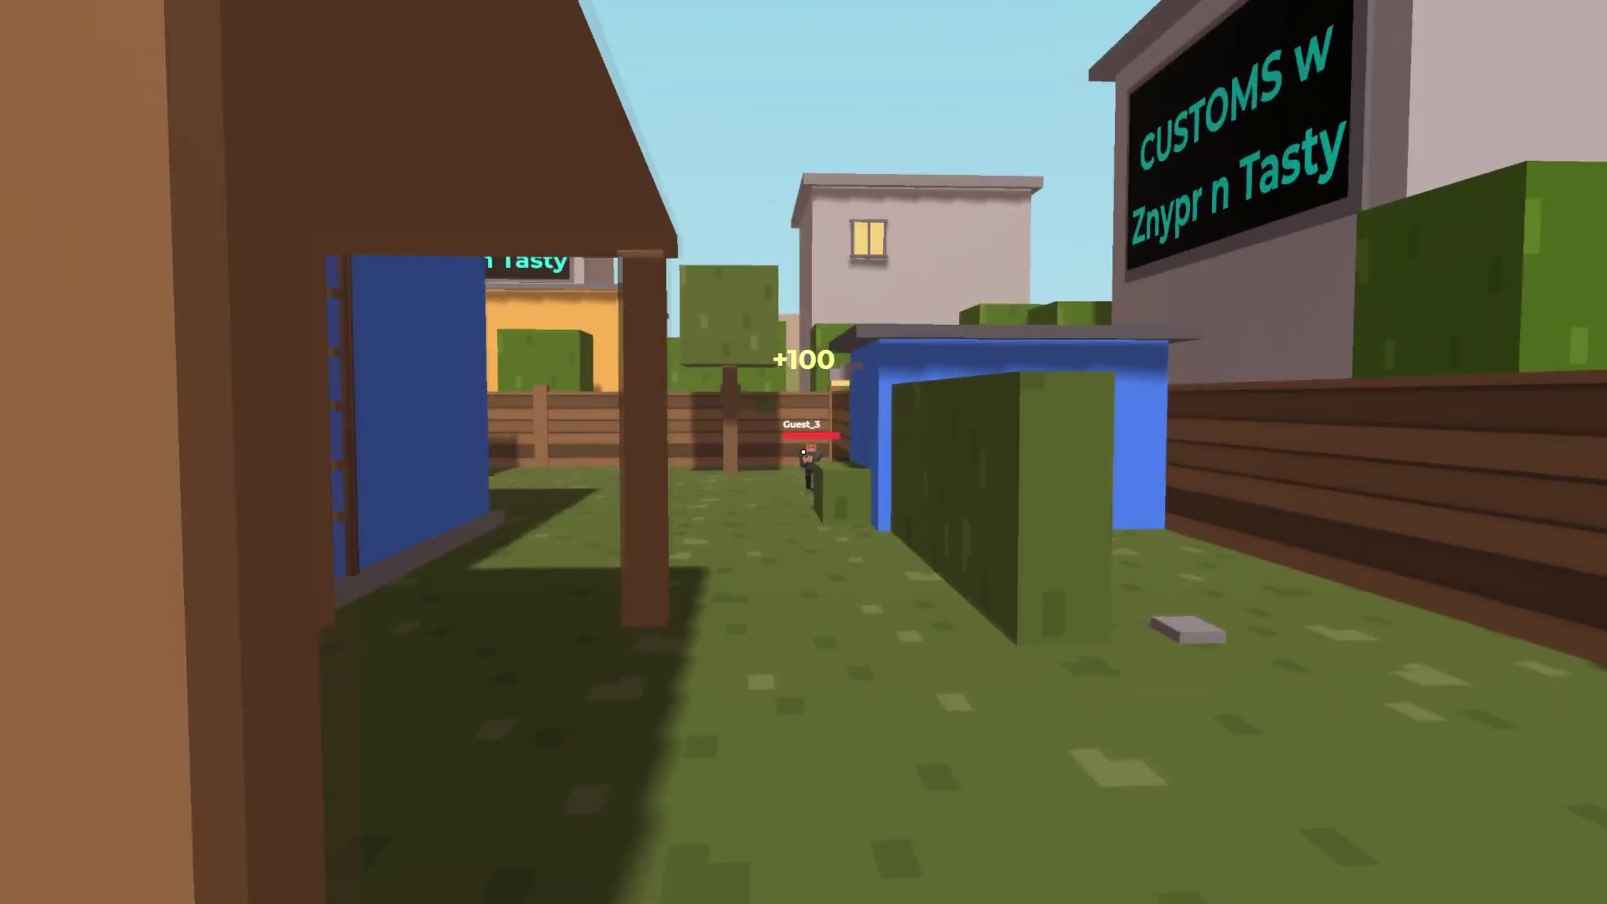
pyautogui.click(803, 452)
pyautogui.click(803, 452)
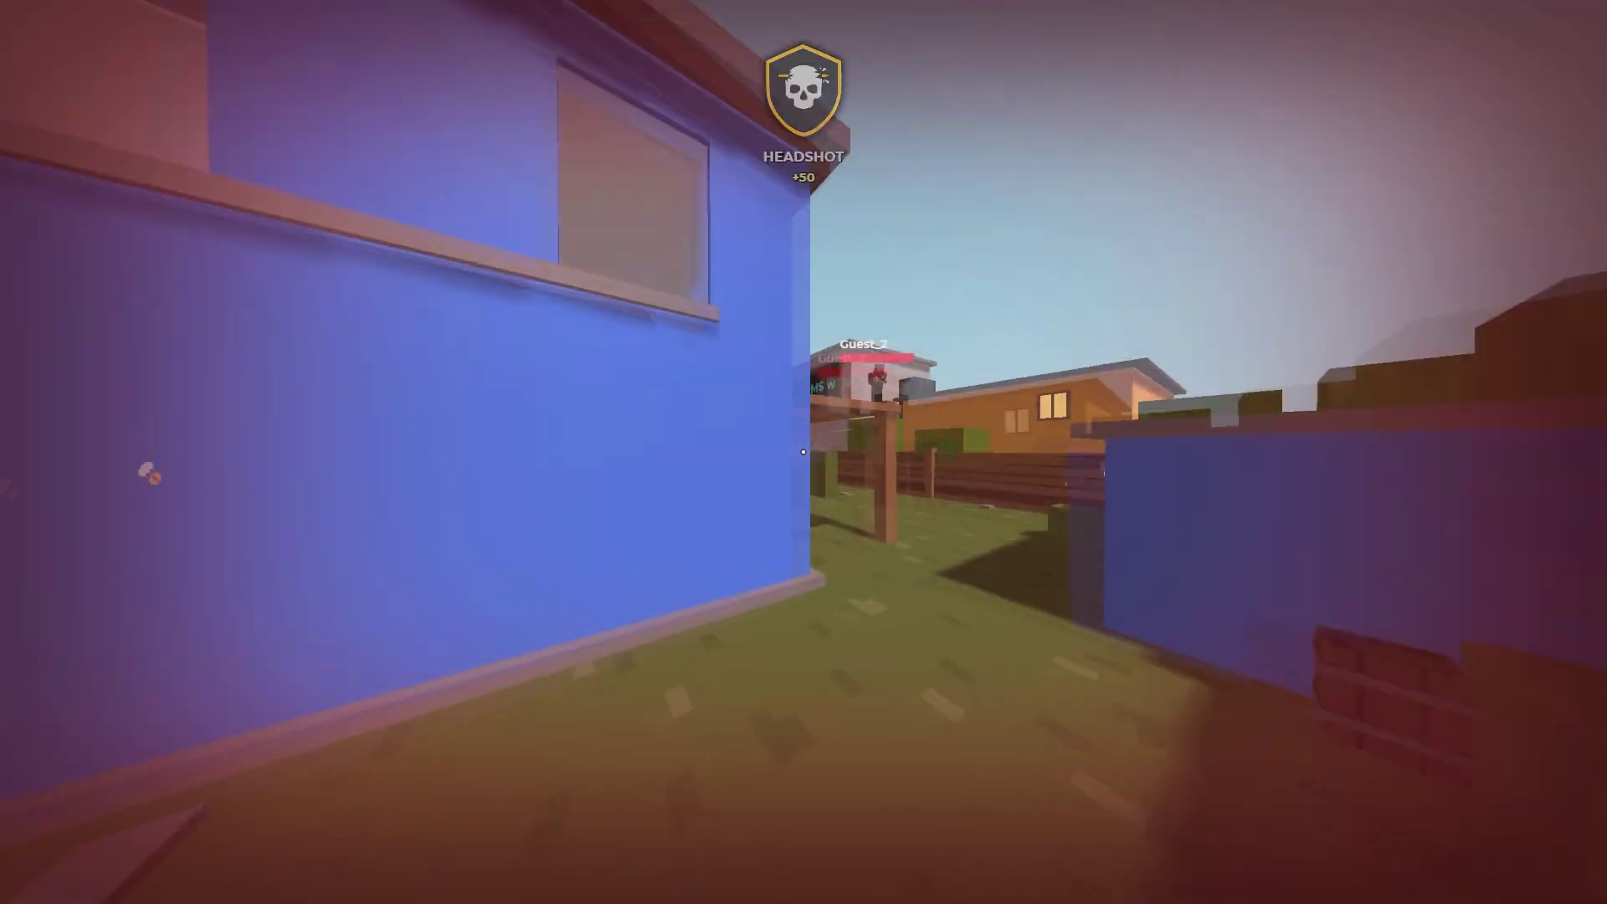
pyautogui.click(803, 452)
pyautogui.click(802, 452)
pyautogui.click(803, 452)
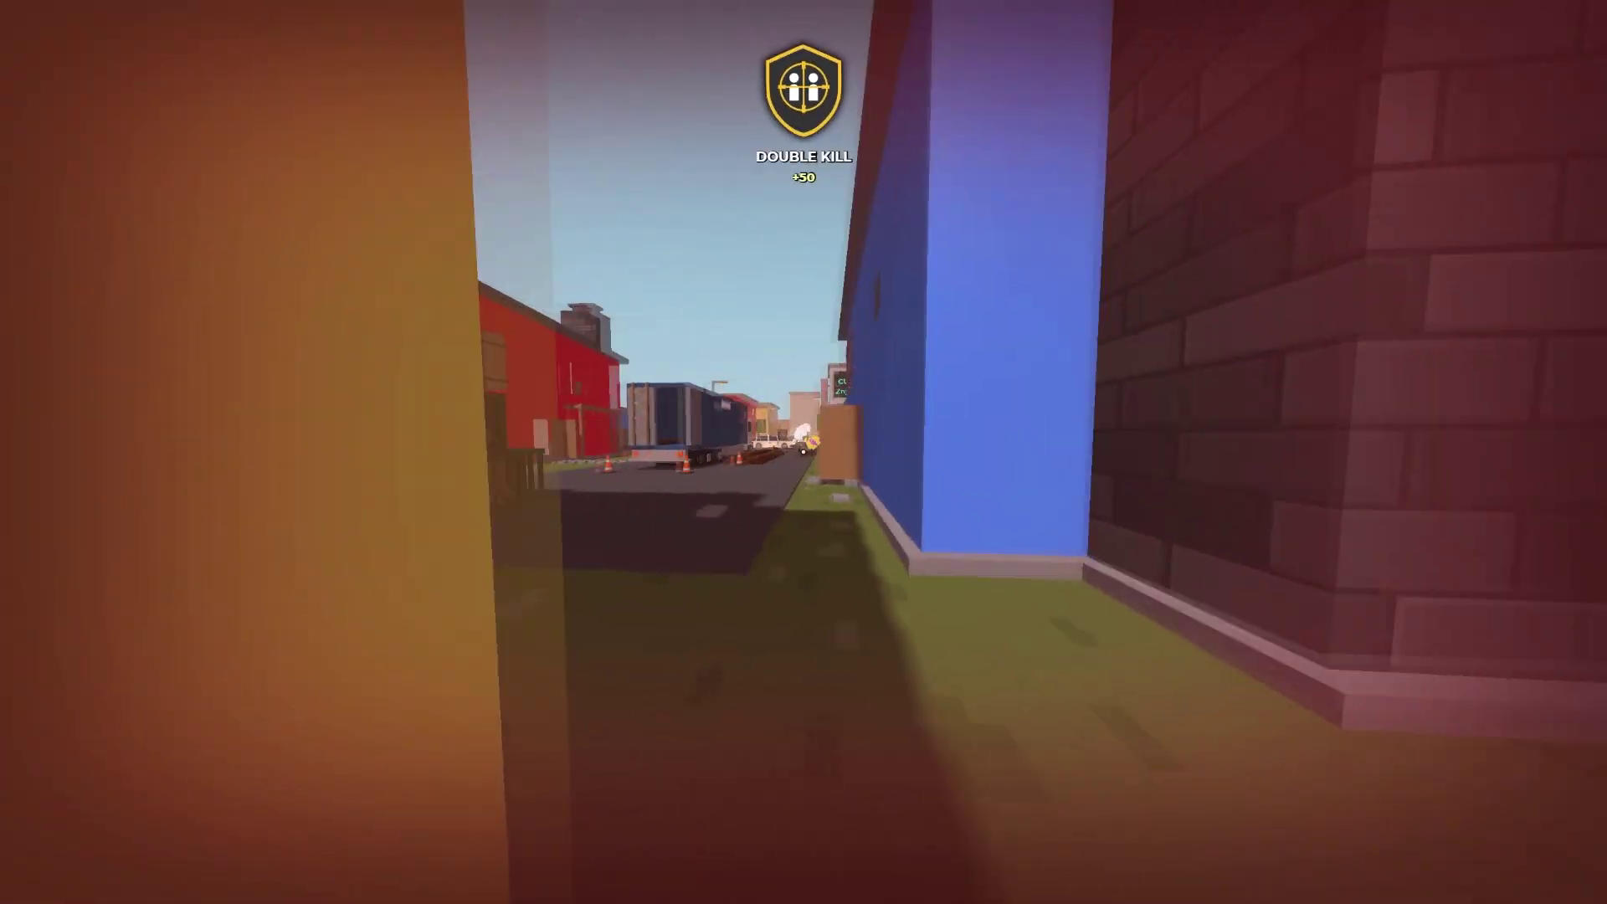
pyautogui.click(802, 452)
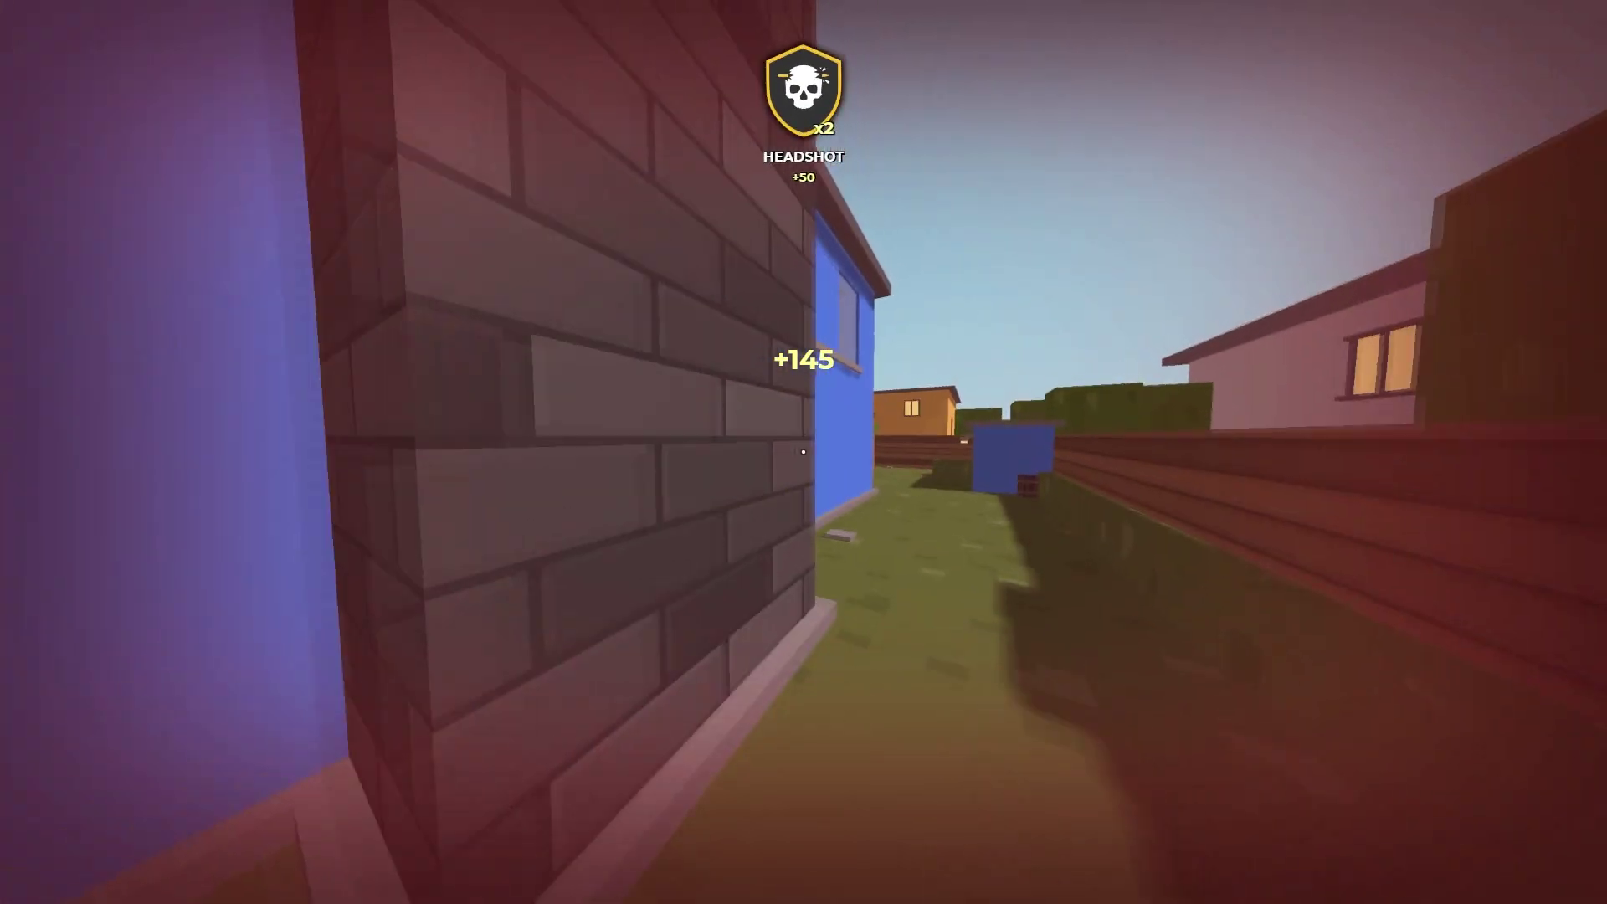
pyautogui.press('w')
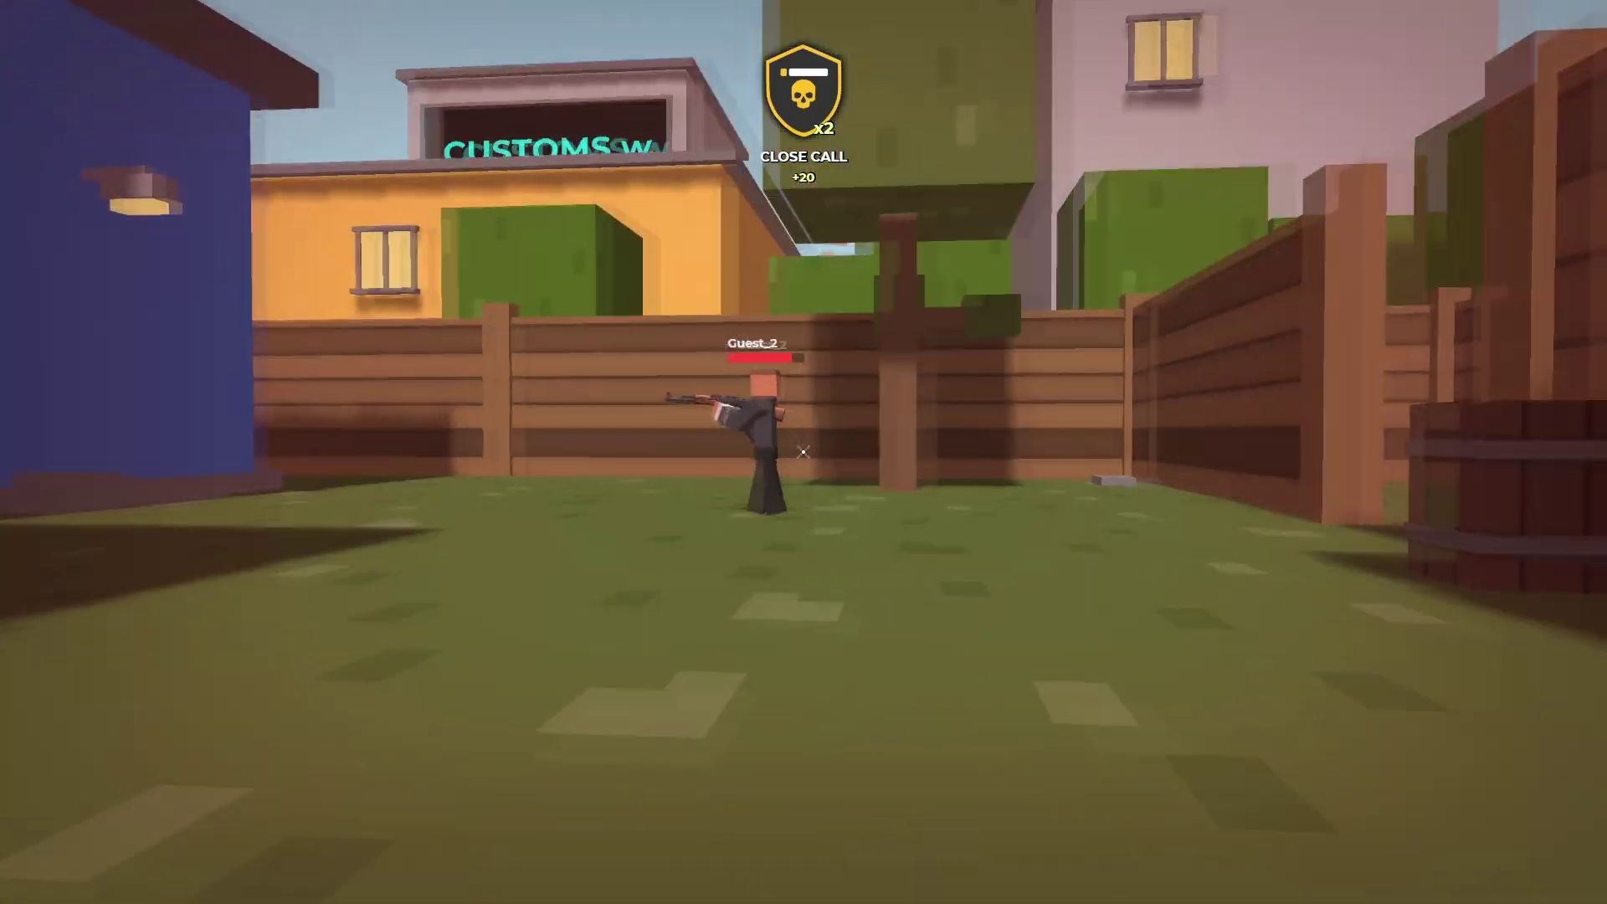
pyautogui.click(802, 452)
pyautogui.press('w')
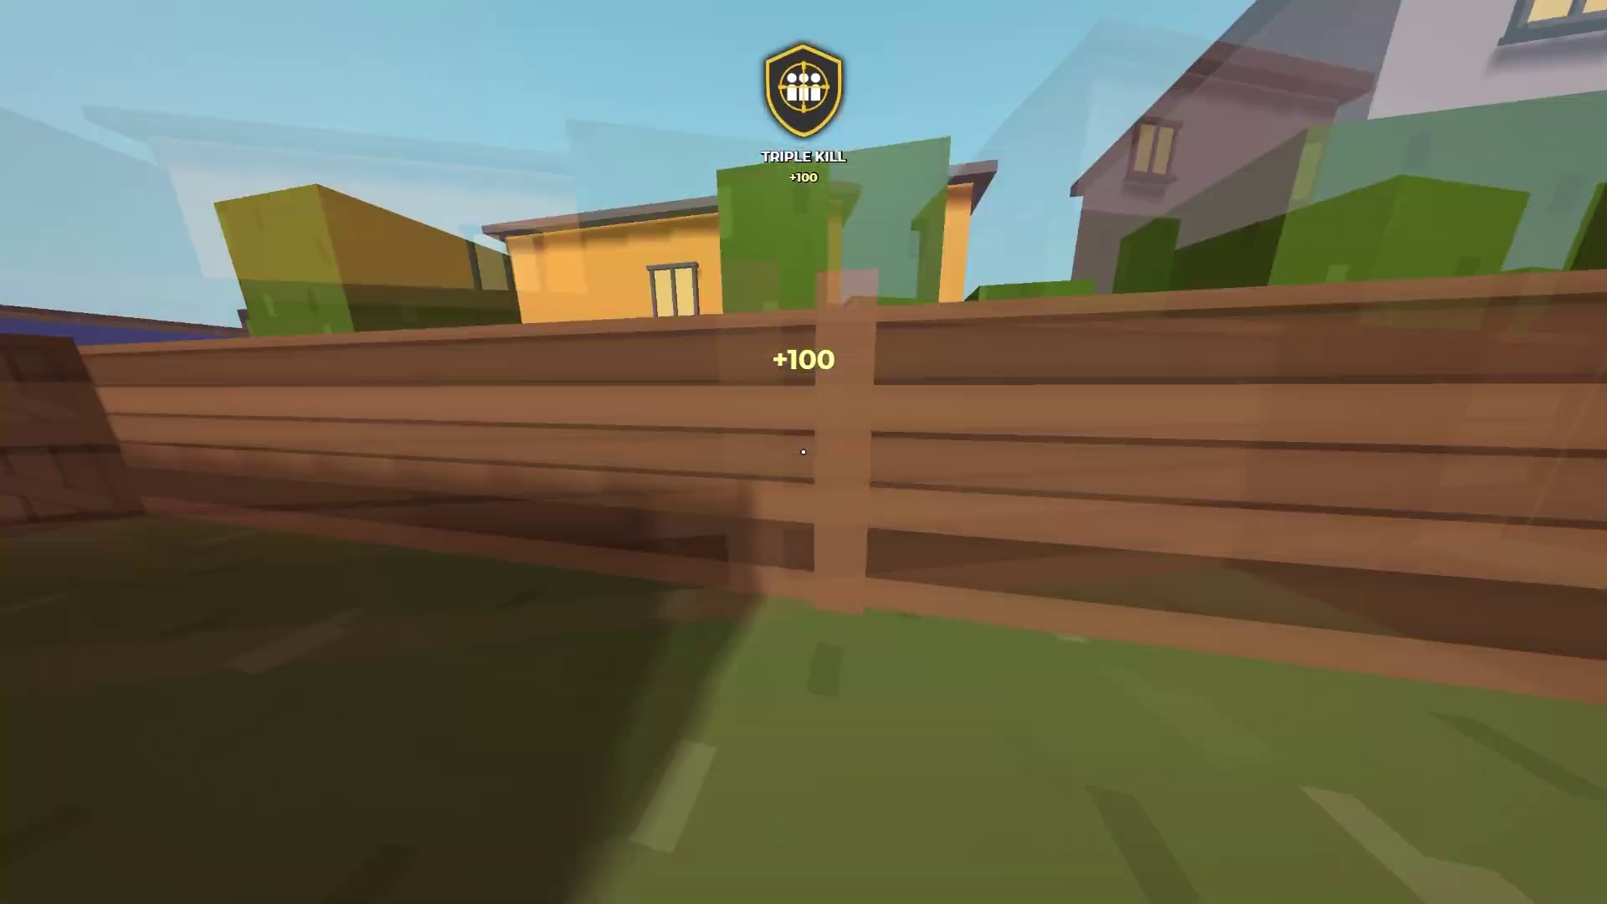